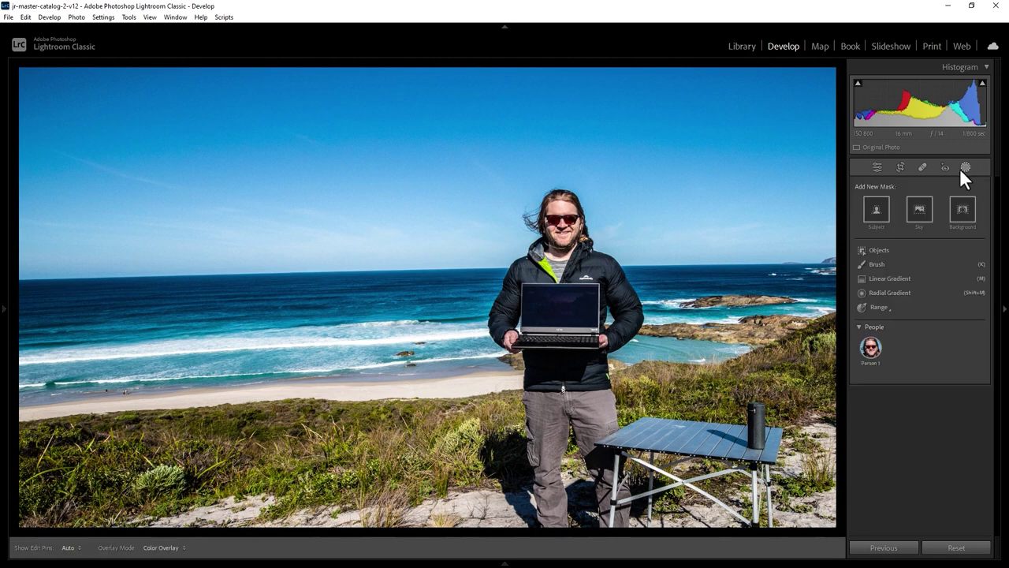
Step: Mask the person as Subject with Exposure 1.40, Contrast 57, Shadows −52, Temp 35 and Clarity 45
left_click(883, 206)
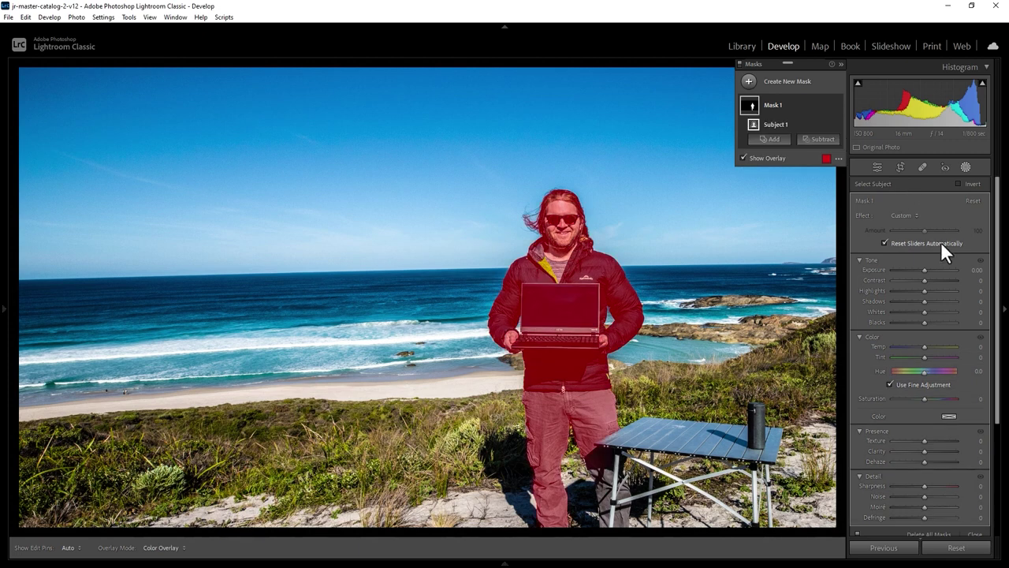
left_click_drag(924, 269, 910, 300)
left_click_drag(925, 346, 936, 346)
left_click_drag(925, 450, 935, 449)
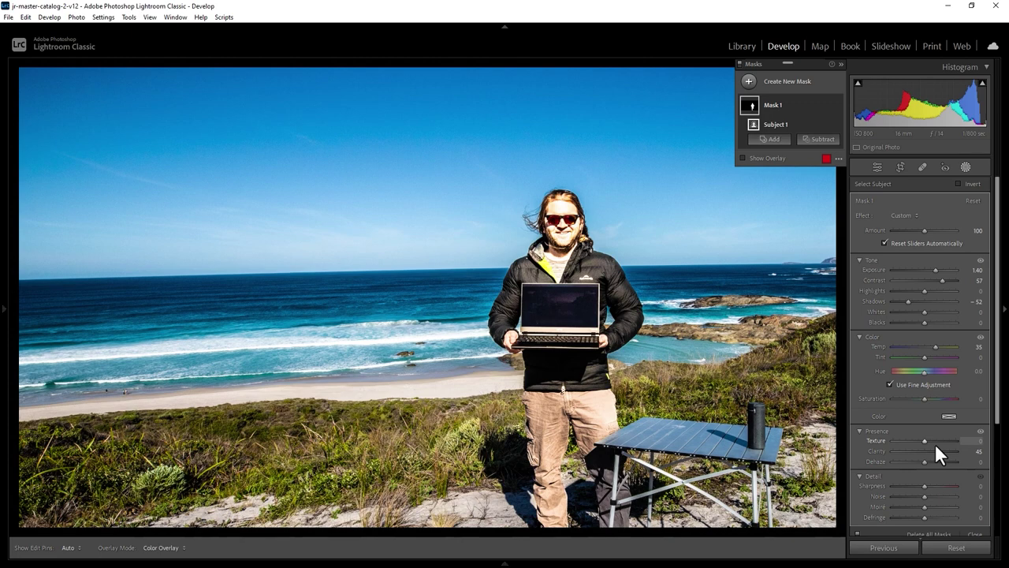
key("shift+w")
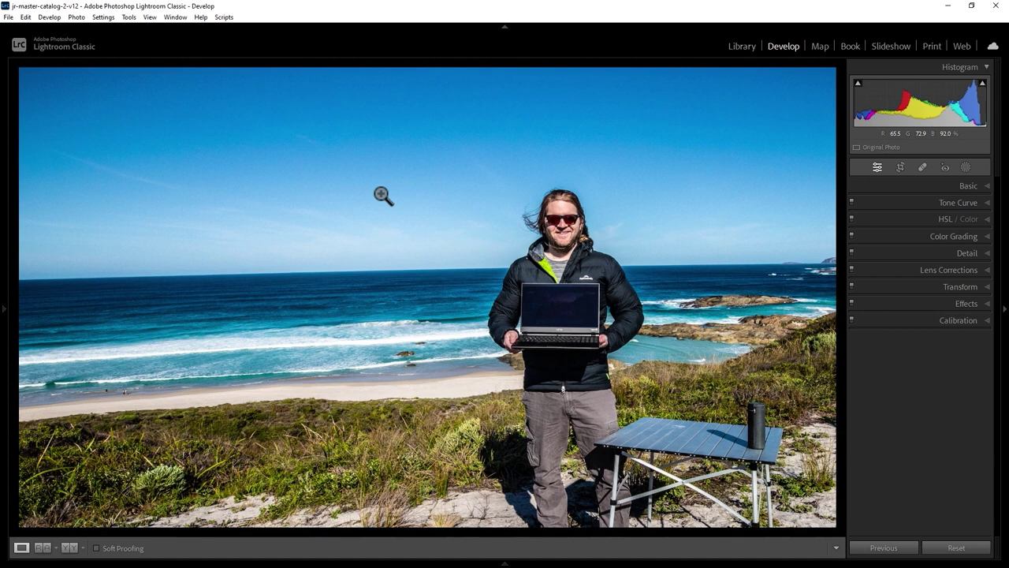
Step: Add a second AI mask, Mask 1, selecting the background around the person
left_click(967, 166)
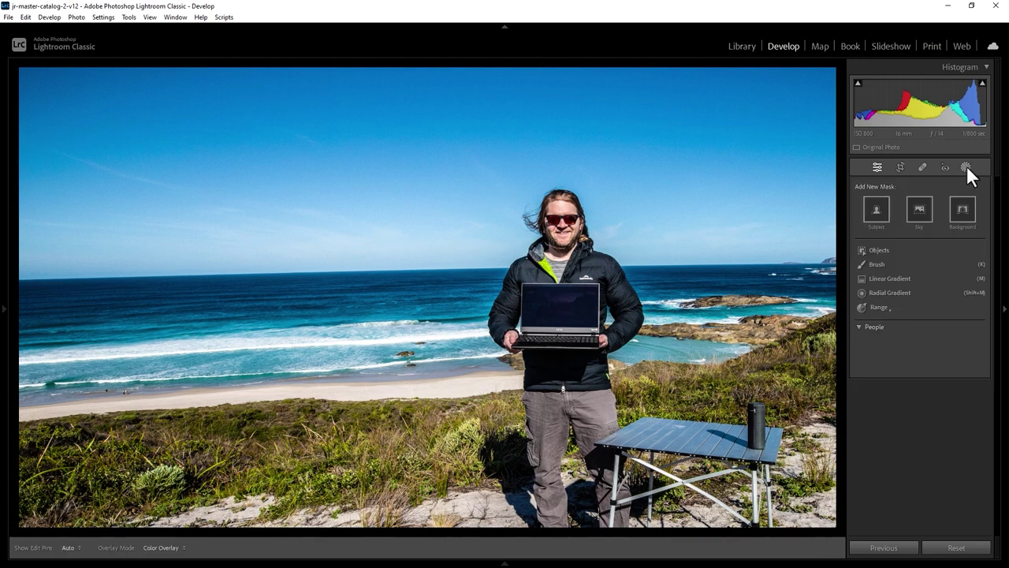
left_click(977, 210)
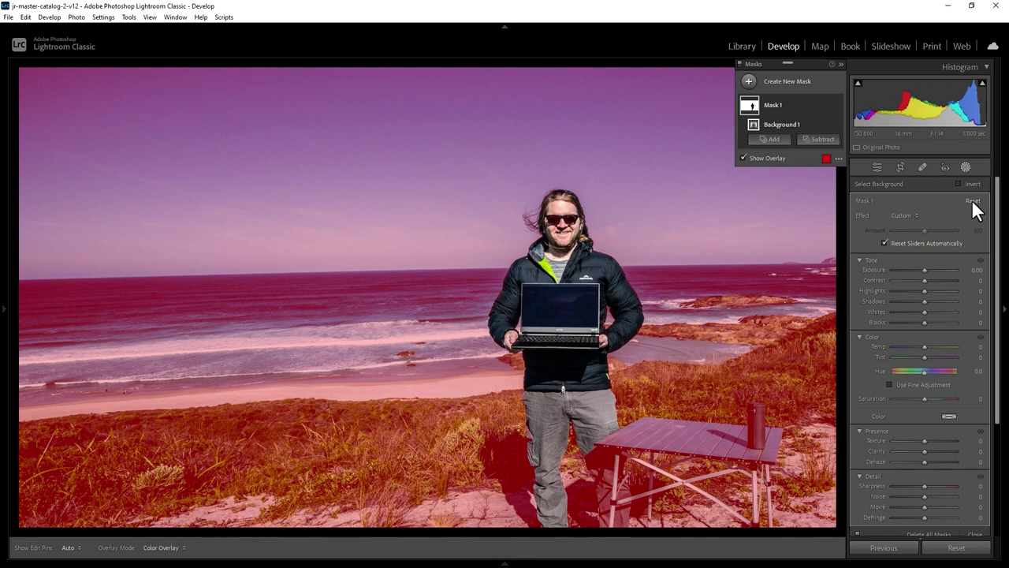
left_click(609, 474)
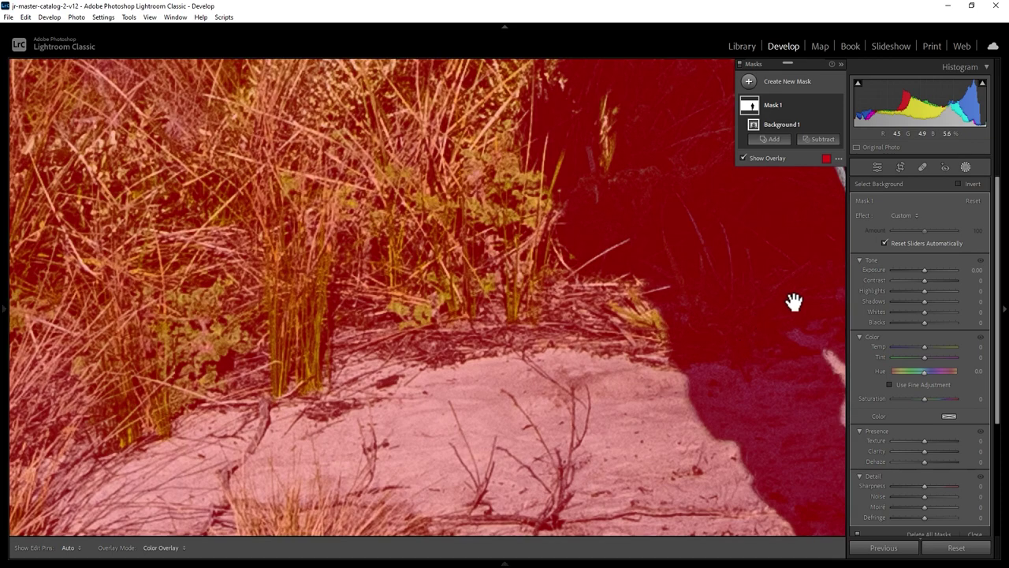
Step: Subtract the leg behind the table from the background mask with an Objects selection
left_click_drag(793, 300, 266, 308)
left_click_drag(547, 276, 186, 289)
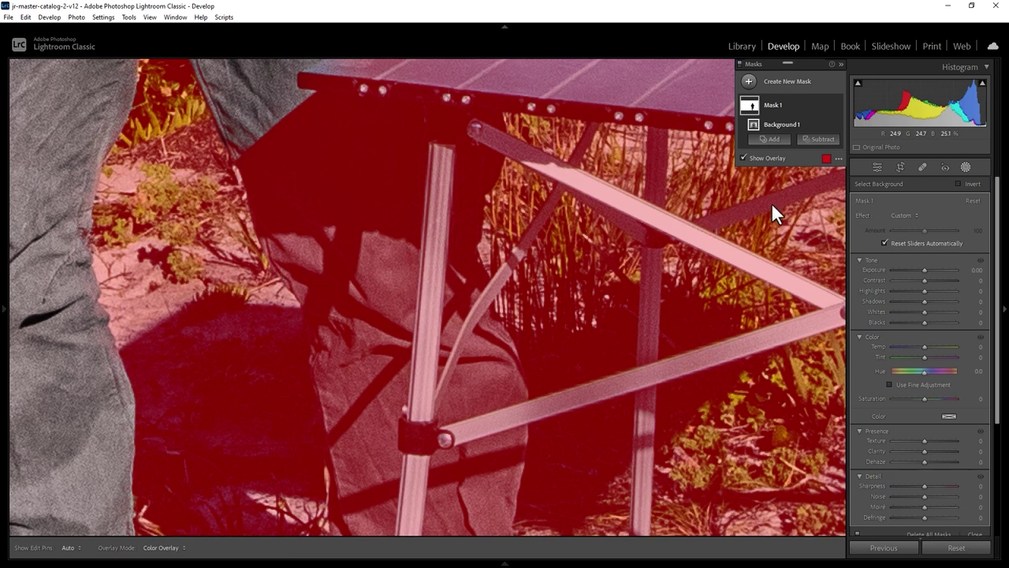
left_click(828, 140)
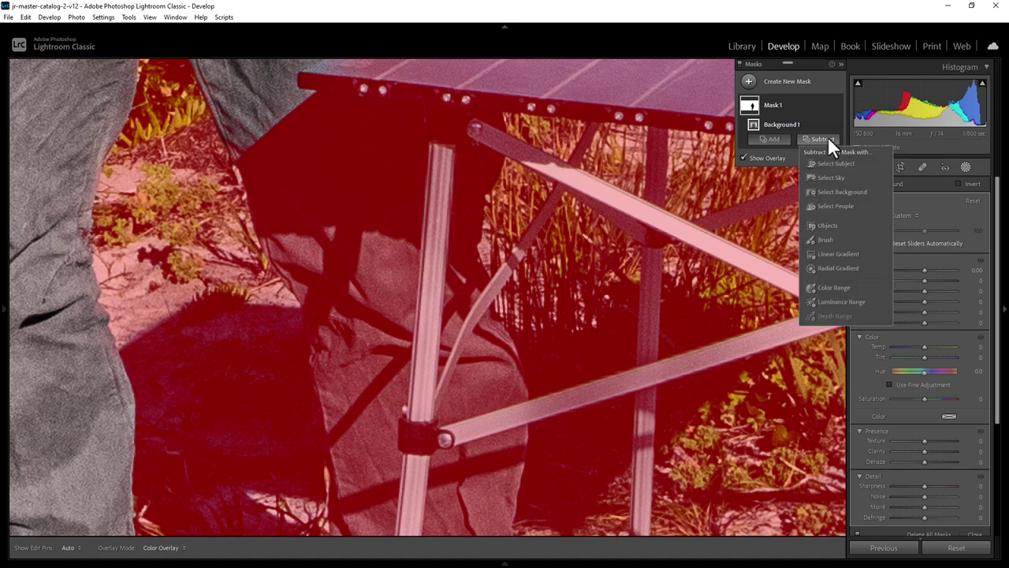
left_click(828, 225)
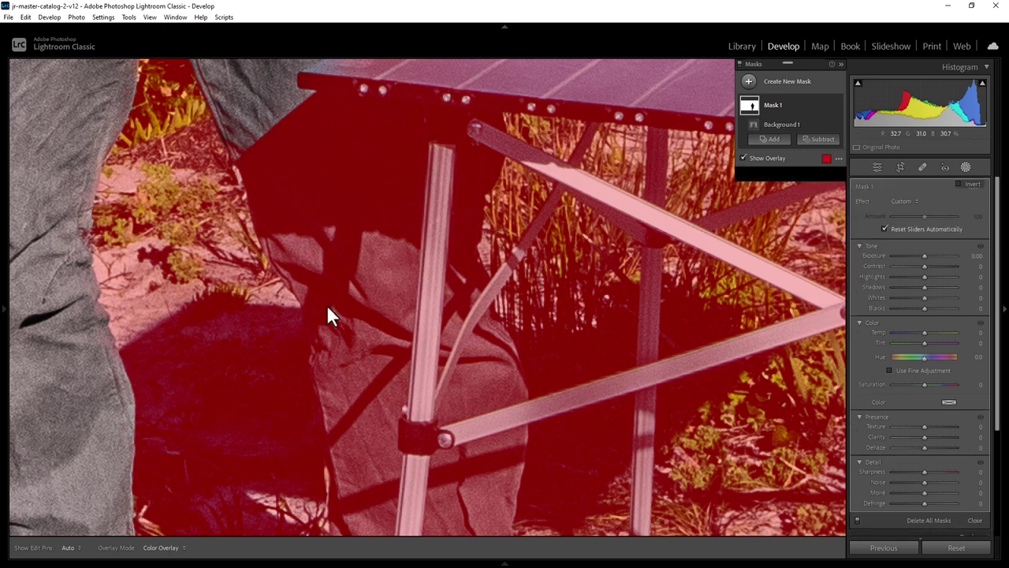
mouse_move(272, 102)
left_mouse_down()
mouse_move(405, 116)
mouse_move(395, 341)
mouse_move(368, 411)
mouse_move(334, 373)
mouse_move(302, 261)
mouse_move(250, 147)
mouse_move(267, 108)
left_mouse_up()
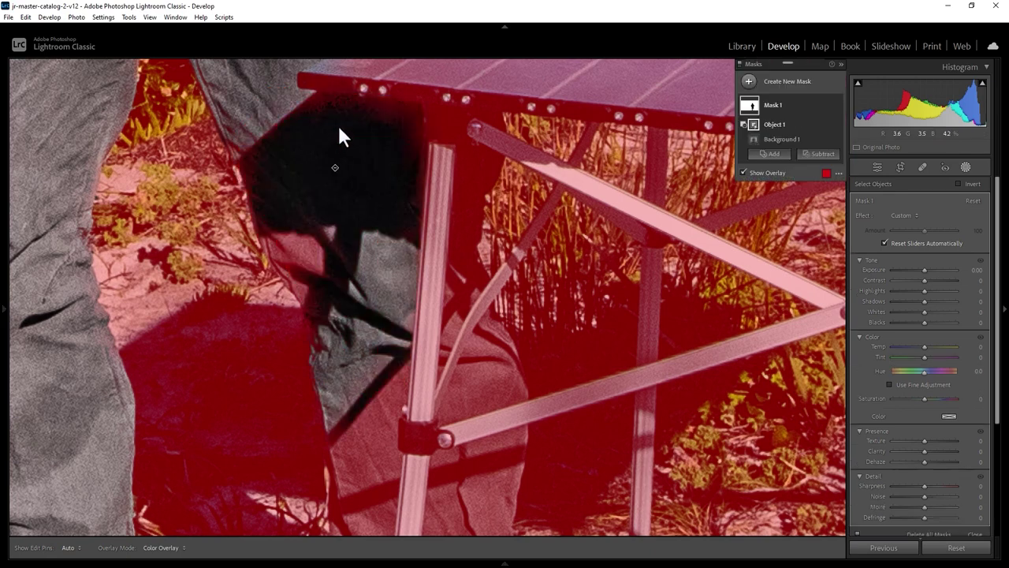
Step: Add a Brush subtraction with an enlarged brush and paint the trouser leg out of the mask
left_click(822, 155)
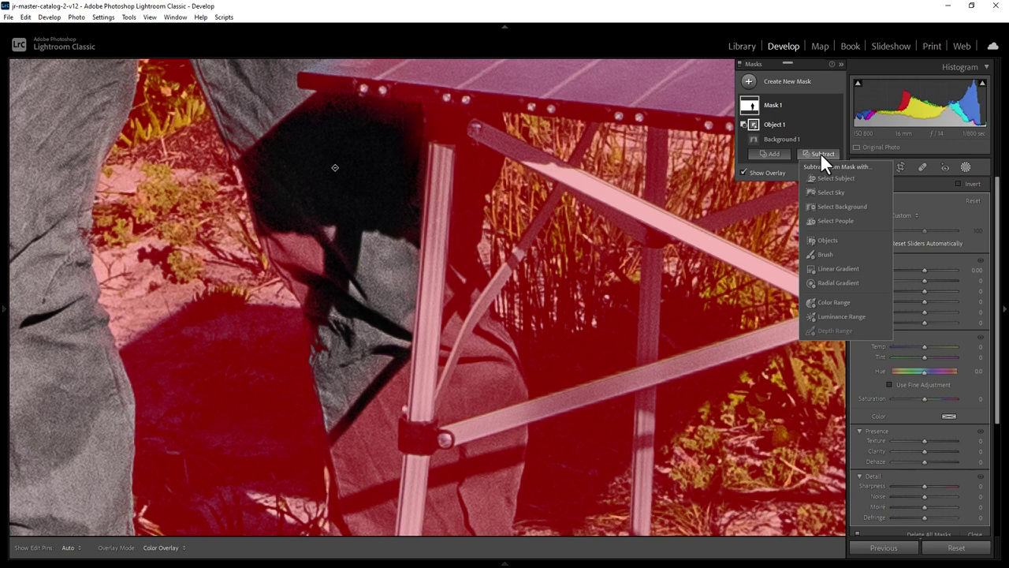
left_click(824, 254)
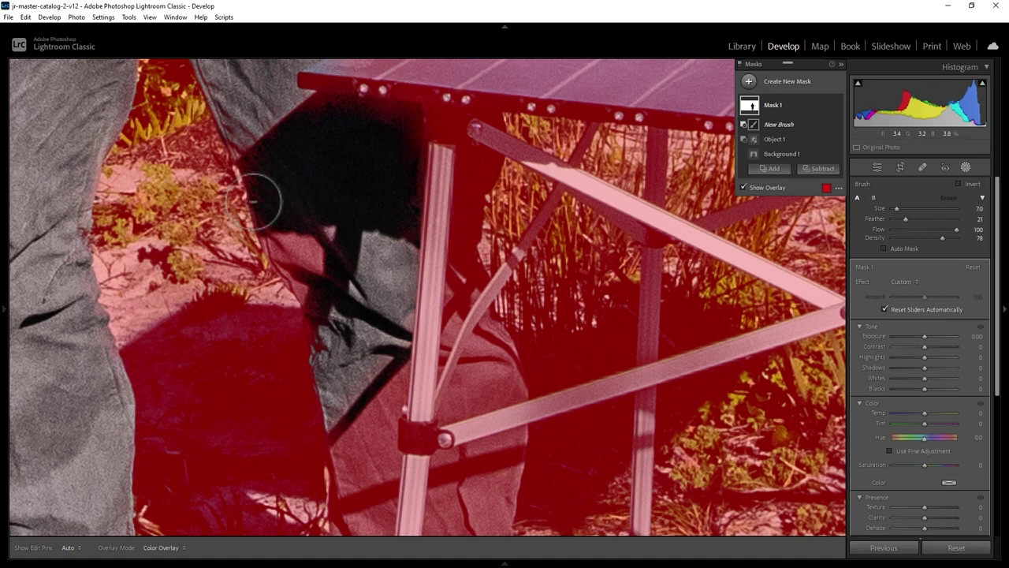
key("h")
key("bracketright")
key("bracketright")
mouse_move(282, 158)
left_mouse_down()
mouse_move(306, 252)
mouse_move(327, 283)
mouse_move(311, 197)
mouse_move(348, 291)
mouse_move(303, 231)
mouse_move(287, 185)
mouse_move(302, 124)
left_mouse_up()
Step: Set brush Density to 100 and erase more of the trouser leg from the background mask
key("h")
mouse_move(362, 295)
left_mouse_down()
mouse_move(350, 445)
mouse_move(346, 215)
mouse_move(357, 294)
mouse_move(346, 271)
mouse_move(349, 314)
mouse_move(355, 288)
left_mouse_up()
key("h")
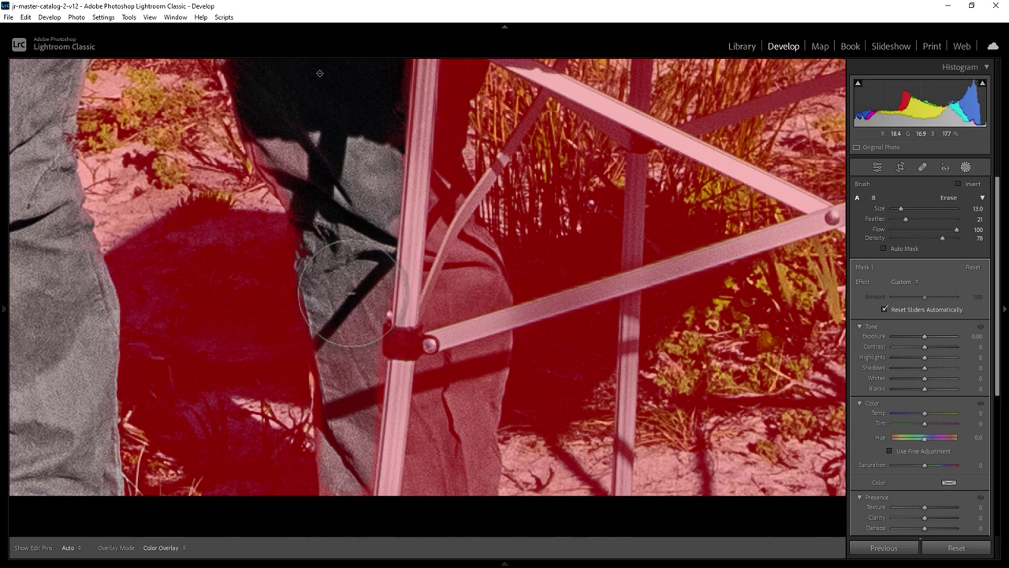
key("h")
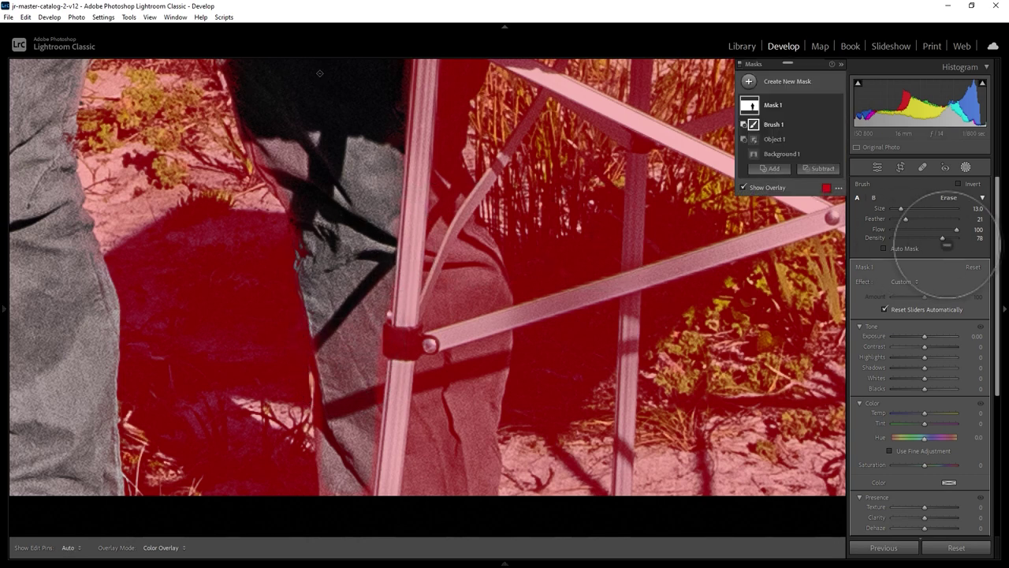
left_click_drag(943, 237, 962, 238)
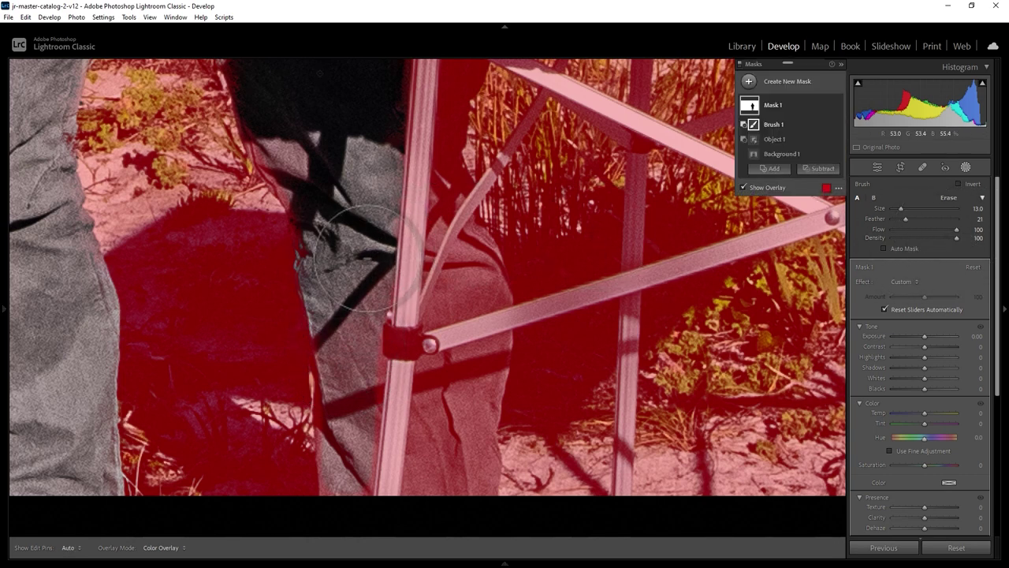
left_click_drag(355, 311, 355, 253)
key("h")
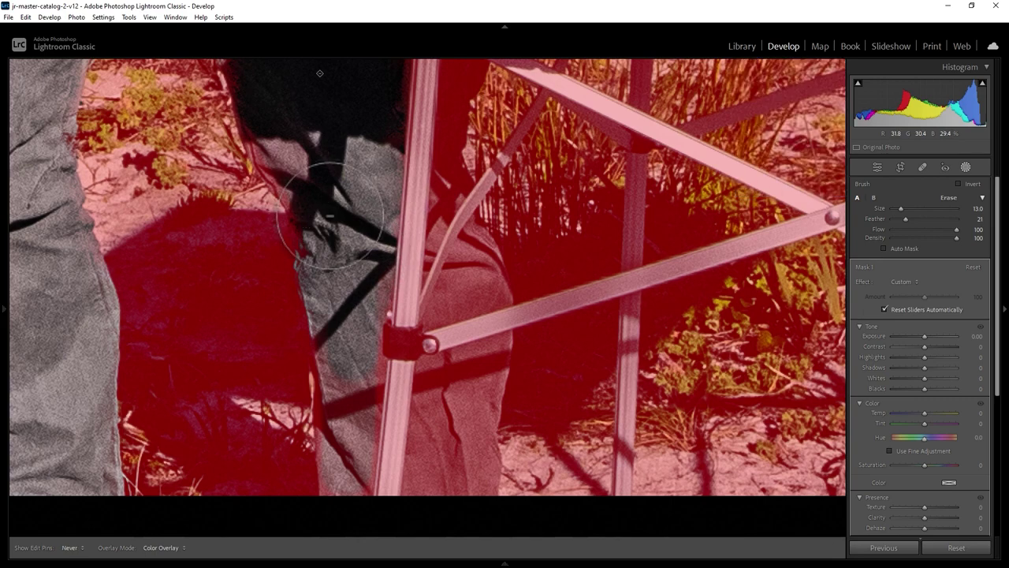
key("h")
key("z")
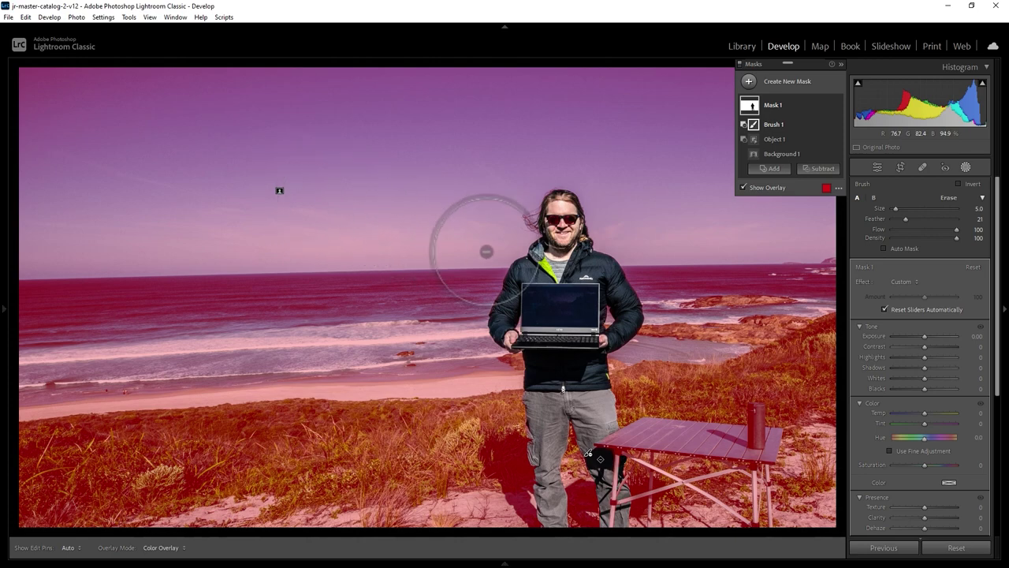
Step: Desaturate the background mask to Saturation −100 at Amount 200, leaving the person in colour
scroll(938, 360, "down", 2)
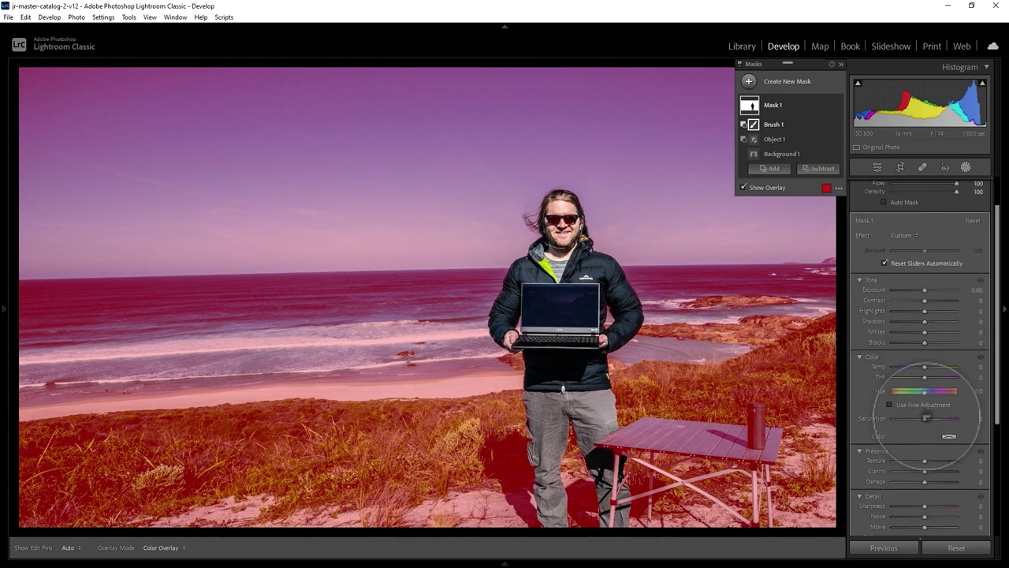
left_click_drag(924, 418, 881, 418)
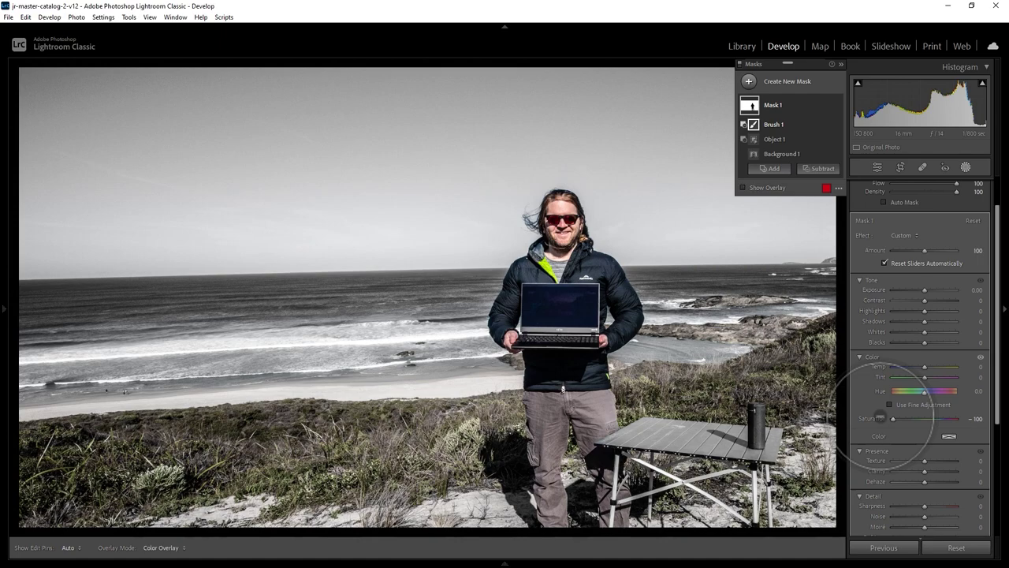
key("z")
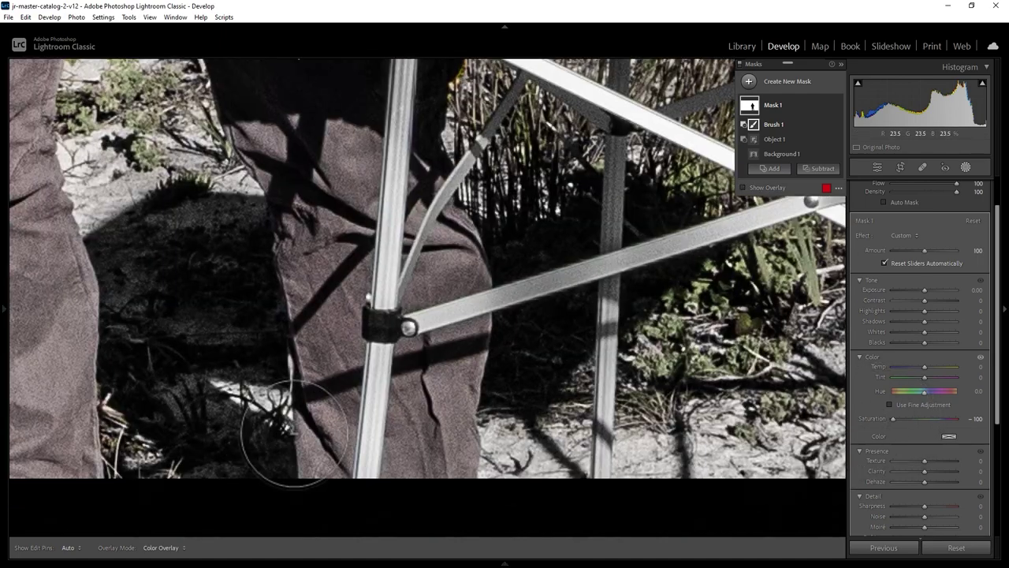
mouse_move(146, 303)
left_mouse_down()
mouse_move(468, 303)
mouse_move(492, 319)
mouse_move(852, 339)
left_mouse_up()
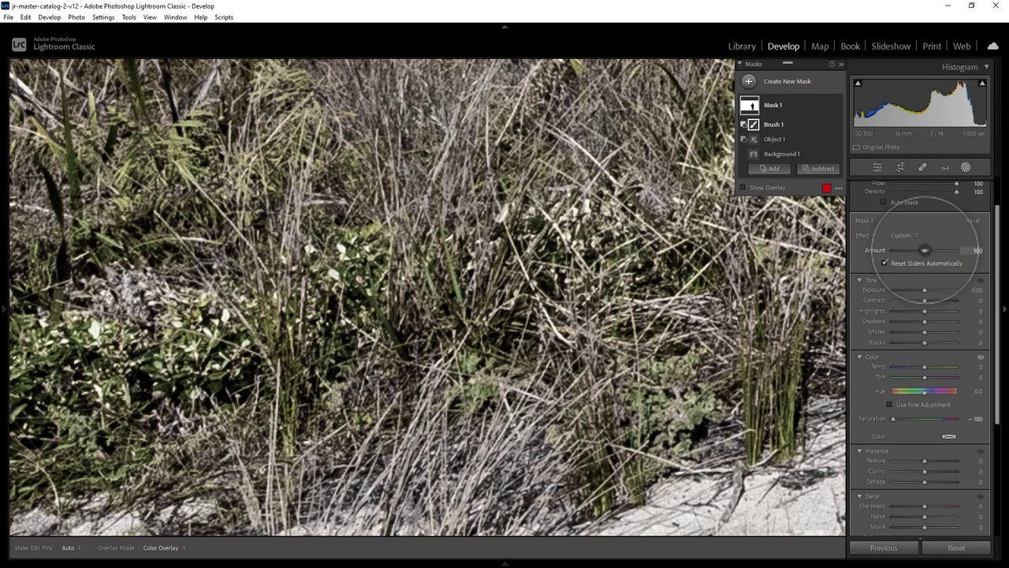
left_click_drag(925, 250, 978, 250)
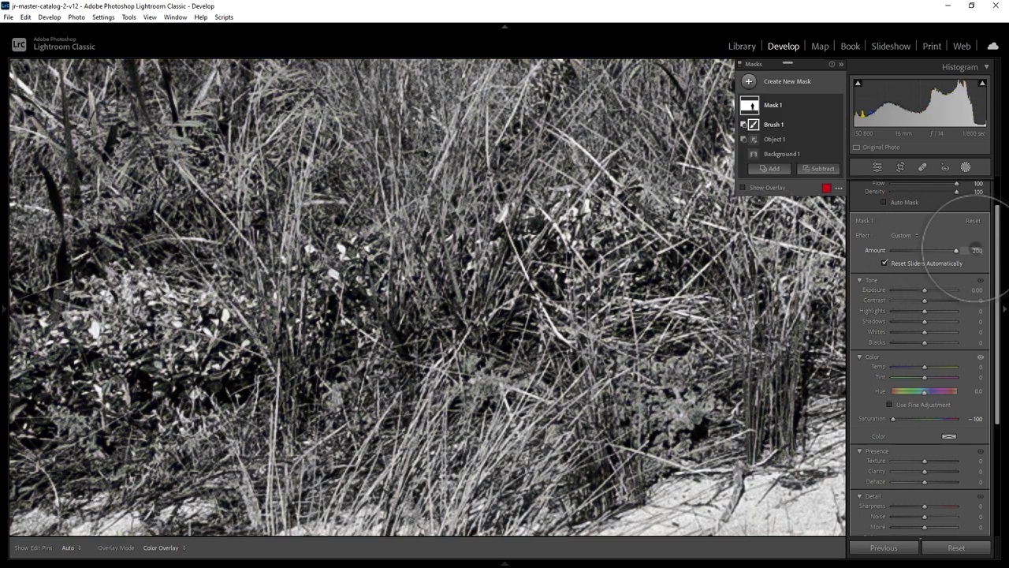
key("z")
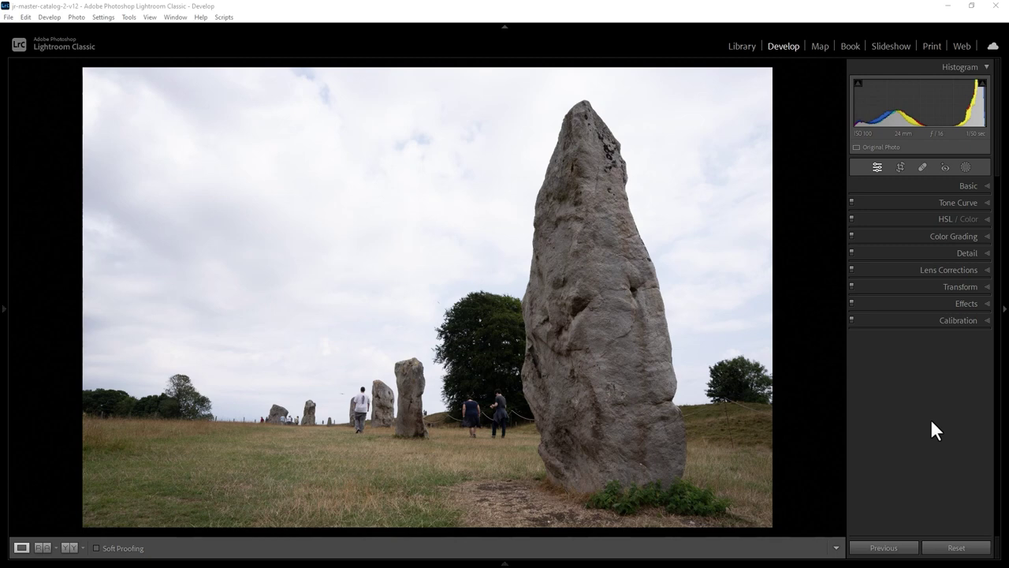
left_click(975, 185)
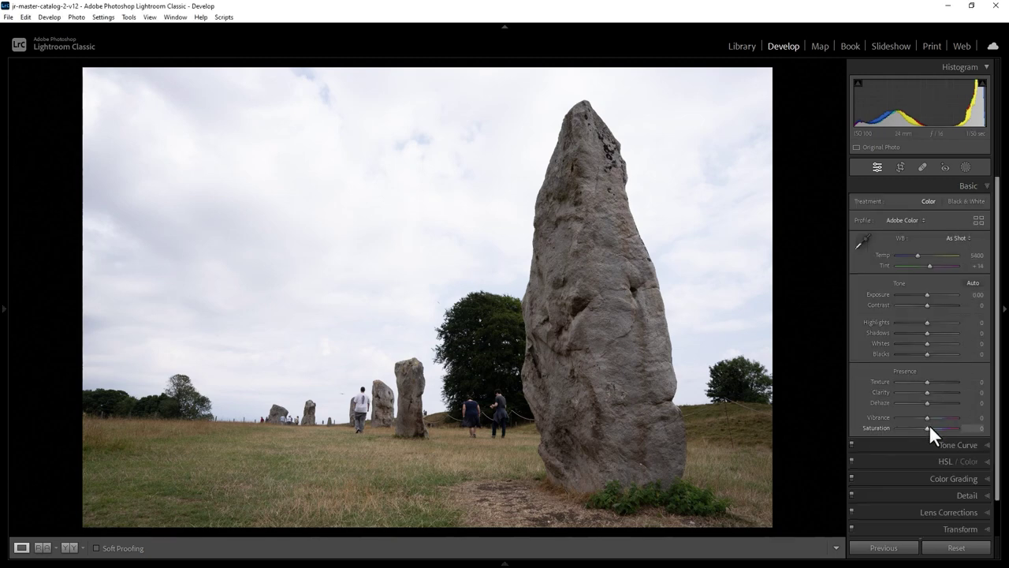
left_click_drag(928, 426, 879, 425)
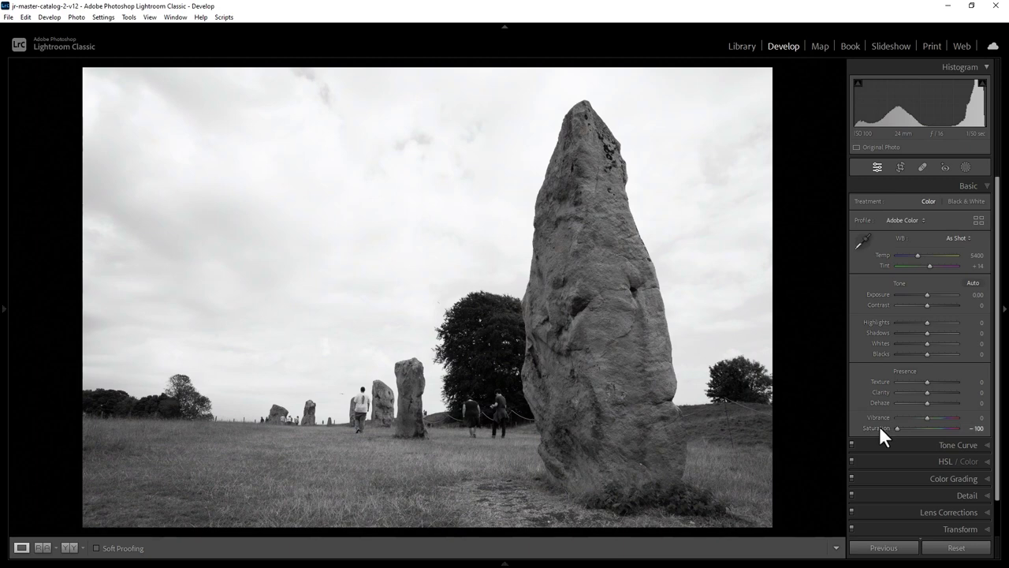
left_click(926, 323)
left_click_drag(926, 322, 893, 321)
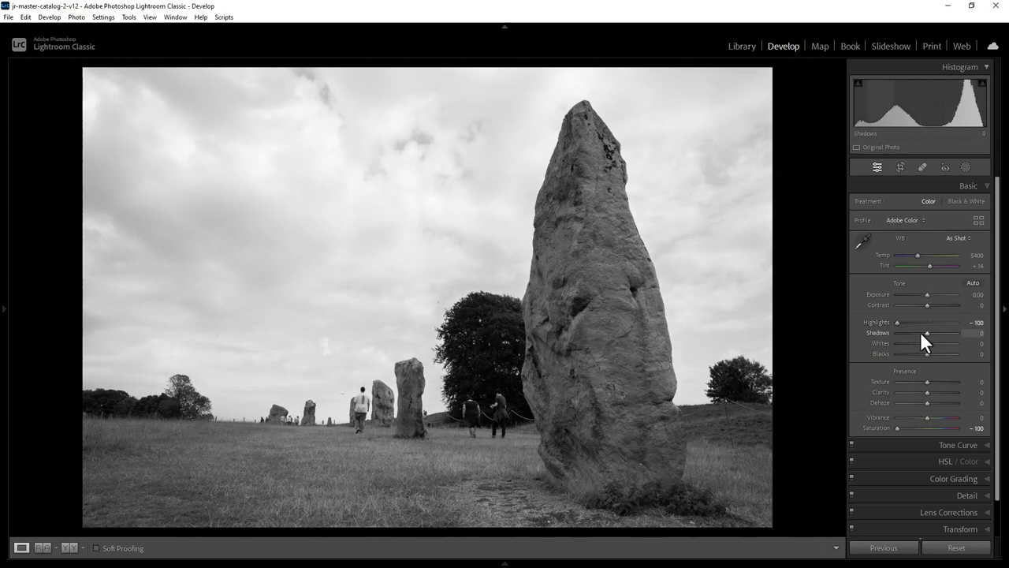
left_click_drag(915, 354, 935, 333)
left_click_drag(927, 305, 940, 305)
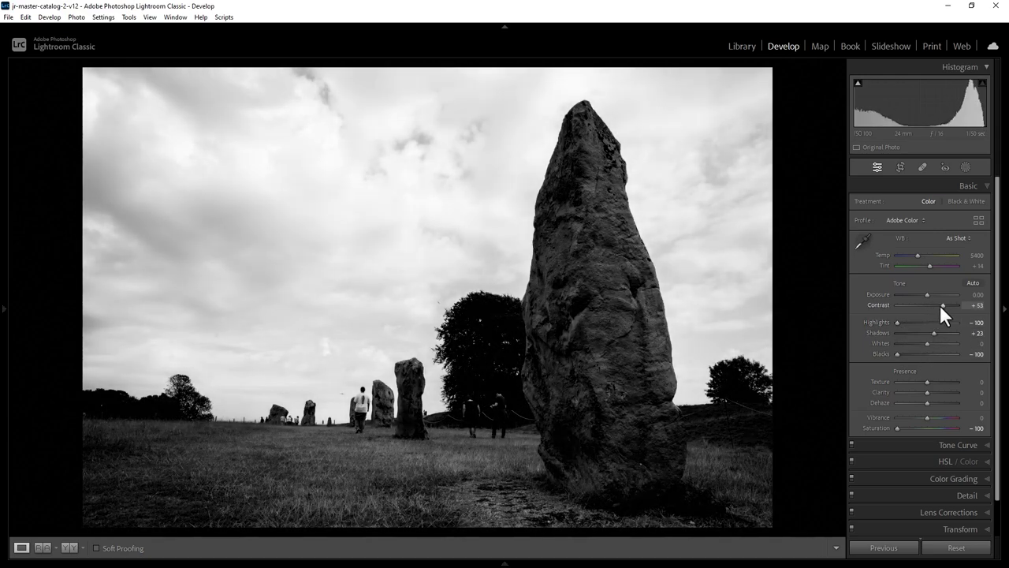
left_click(963, 188)
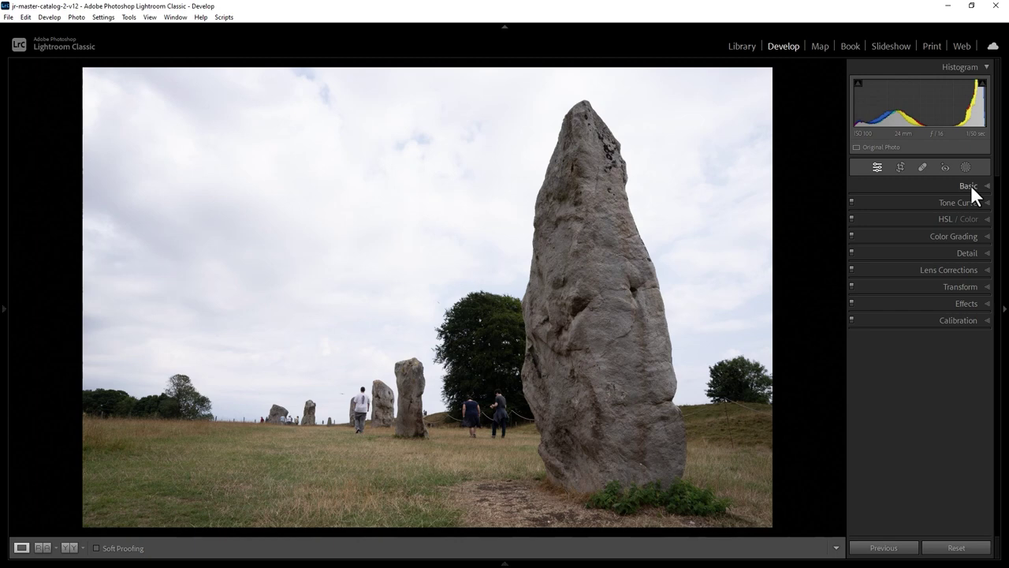
Step: Convert the standing-stones photo to black and white with Adobe Monochrome and Temp 2088
left_click(970, 184)
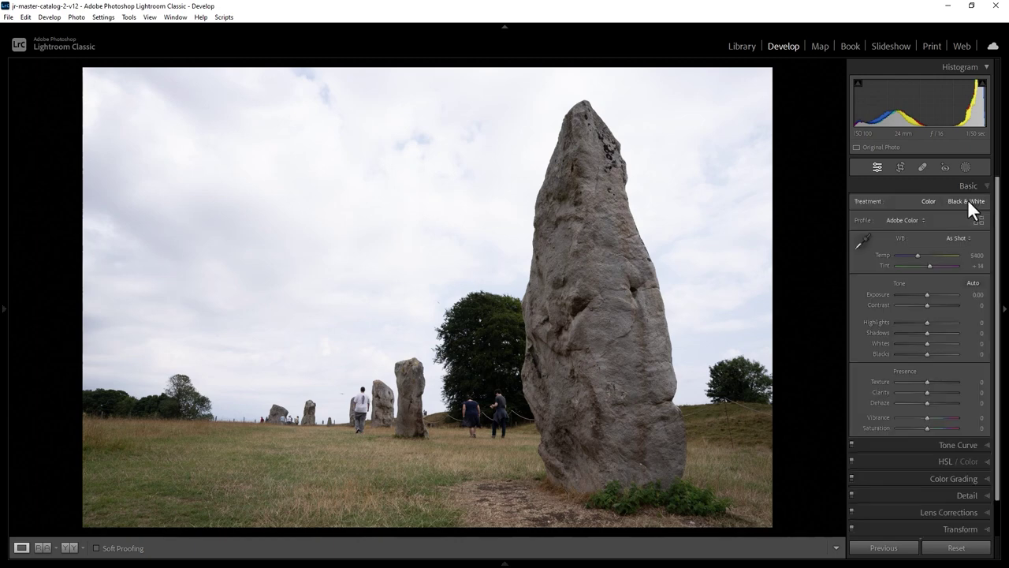
left_click(968, 201)
left_click(944, 220)
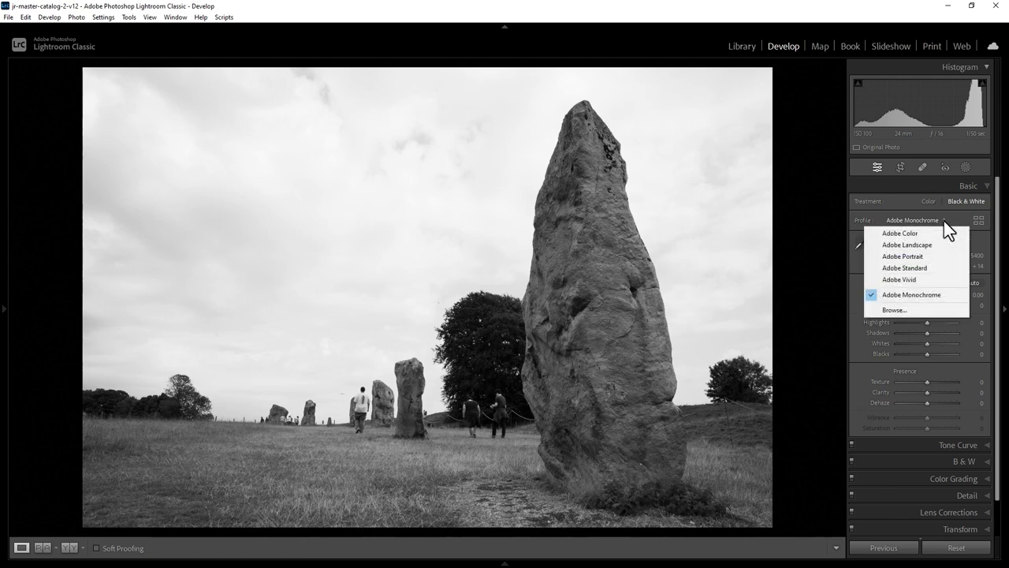
left_click(904, 199)
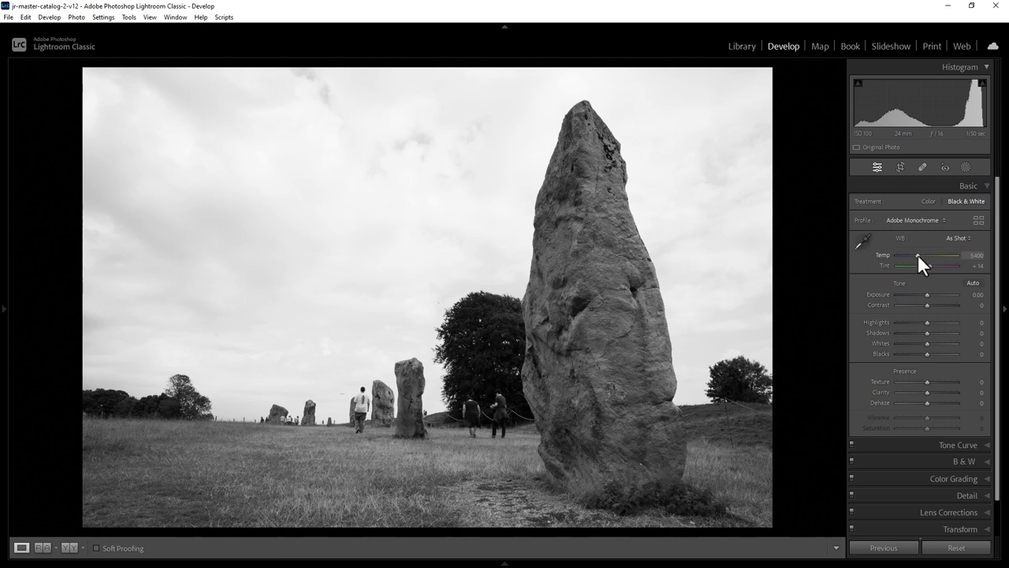
mouse_move(917, 254)
left_mouse_down()
mouse_move(932, 255)
mouse_move(893, 254)
mouse_move(952, 251)
mouse_move(950, 264)
mouse_move(932, 264)
left_mouse_up()
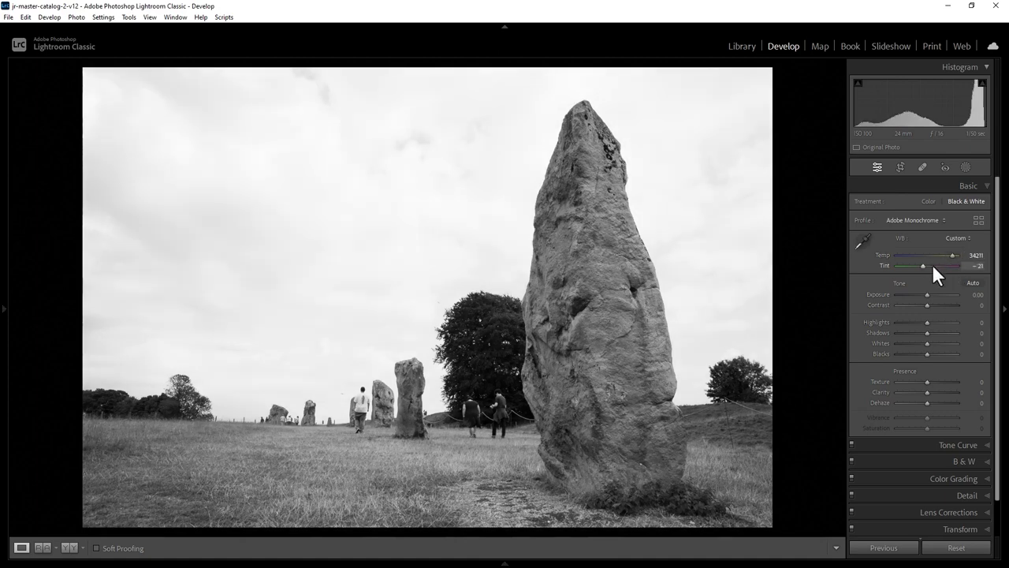
Step: Try B&W profiles such as B&W Yellow Filter and apply B&W 01
left_click(978, 220)
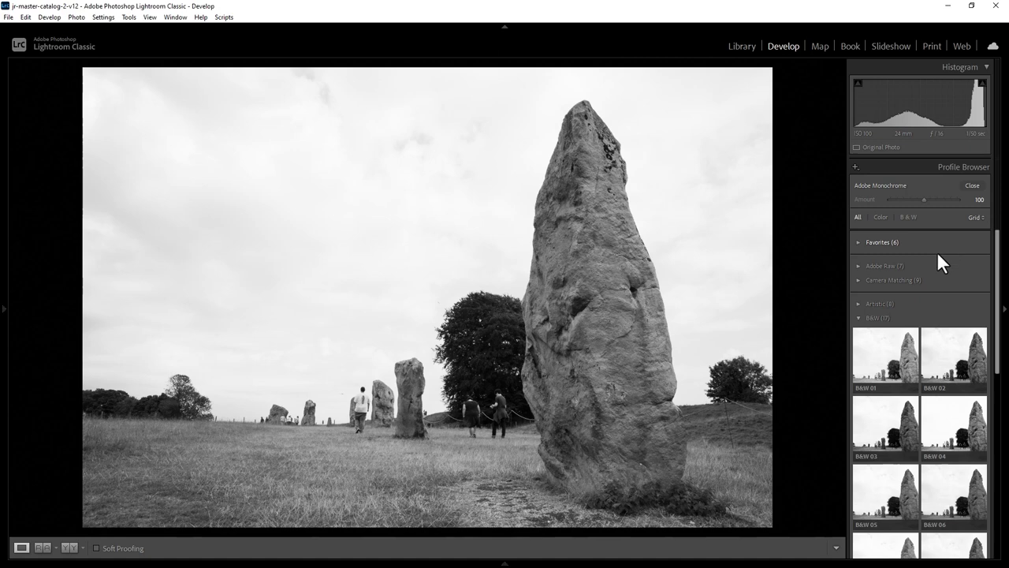
left_click(857, 317)
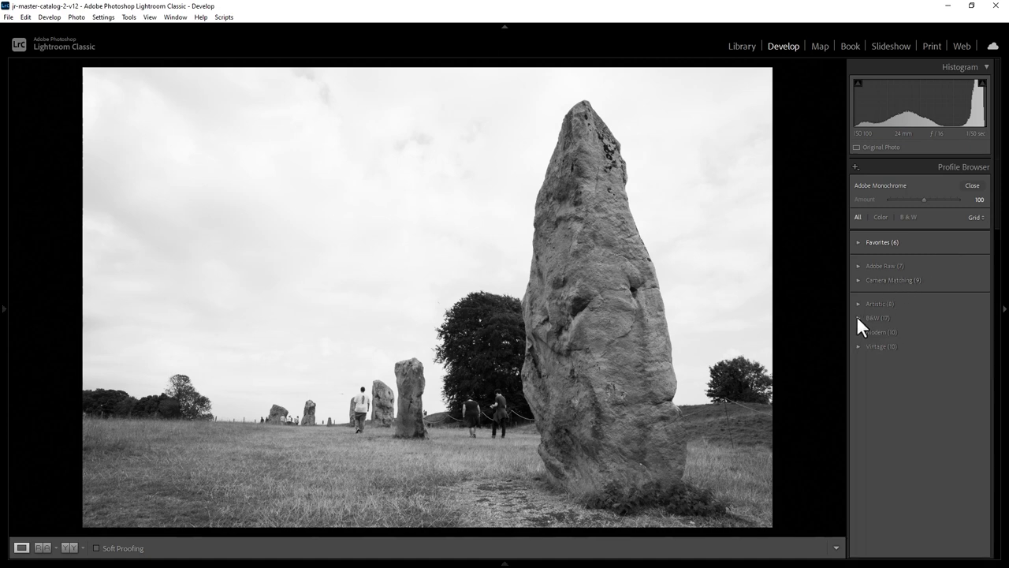
left_click(857, 318)
scroll(955, 300, "down", 3)
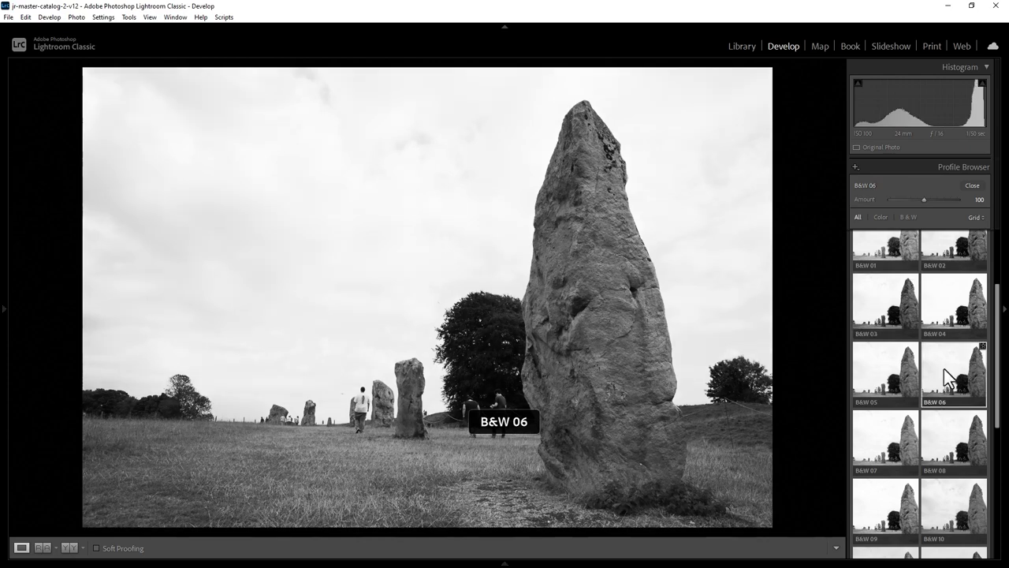
scroll(944, 369, "down", 3)
left_click(886, 469)
left_click(891, 271)
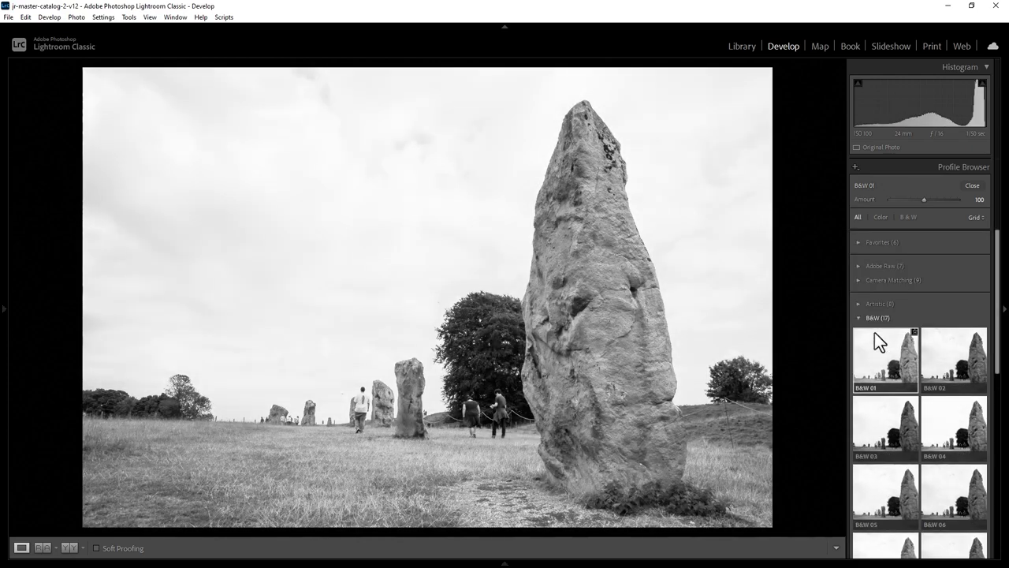
left_click(858, 318)
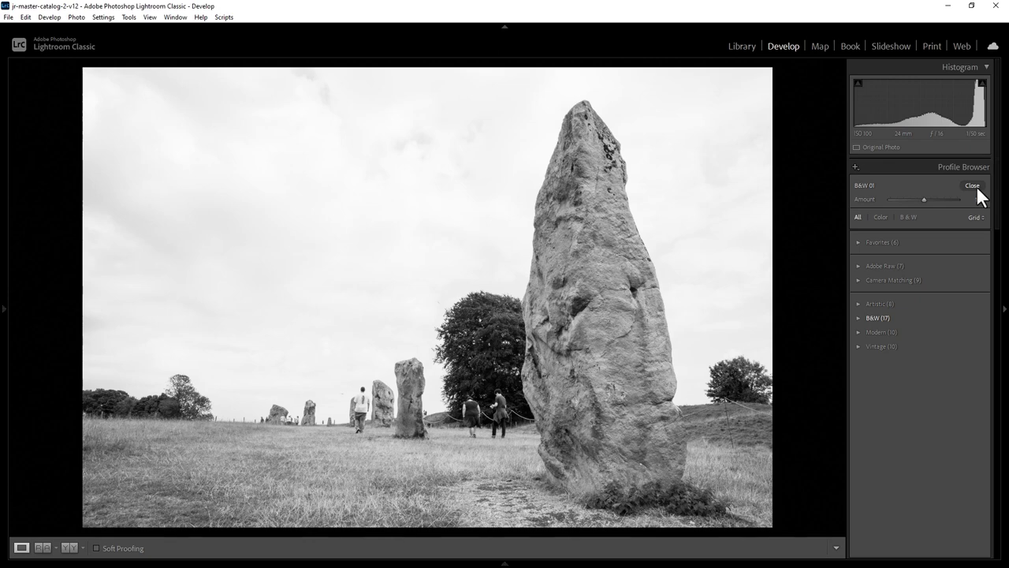
Step: Set Contrast +100, Highlights −100, Shadows +21, Whites −75, Blacks −81 and Dehaze +14
left_click(977, 187)
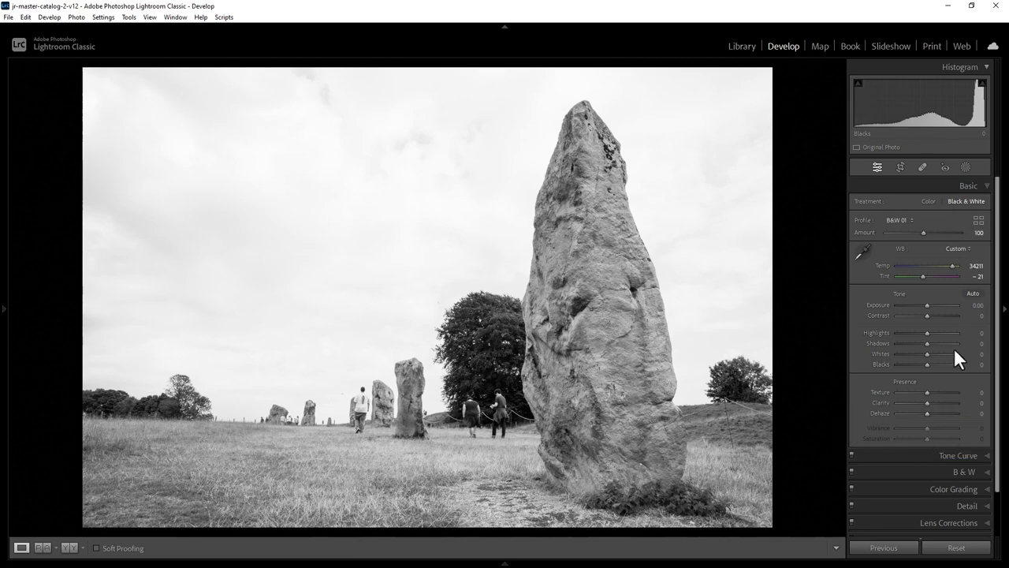
left_click_drag(927, 316, 934, 344)
left_click_drag(927, 413, 929, 414)
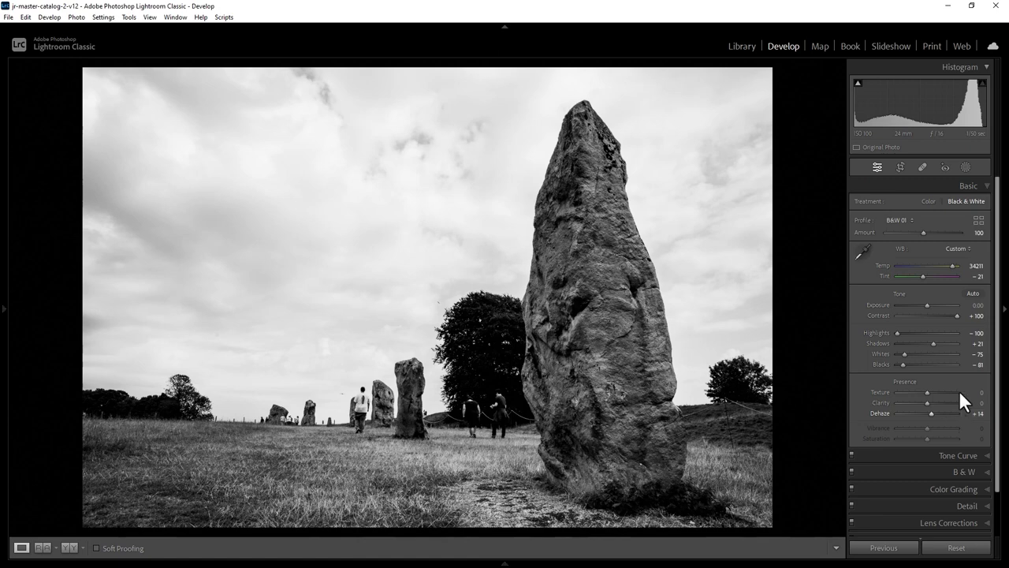
left_click(985, 184)
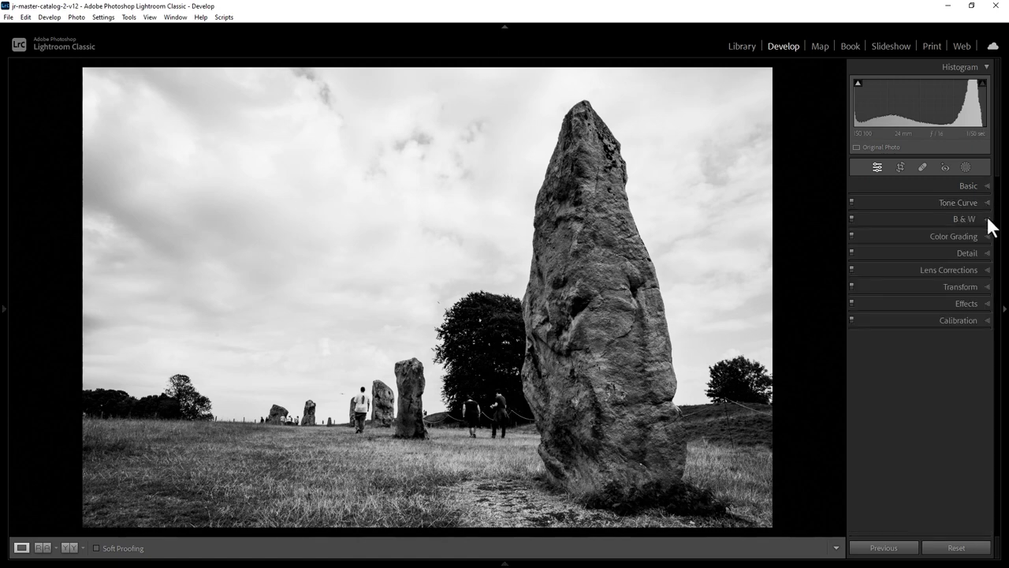
Step: Darken greens, blues and magentas in the black-and-white colour mix
left_click(989, 220)
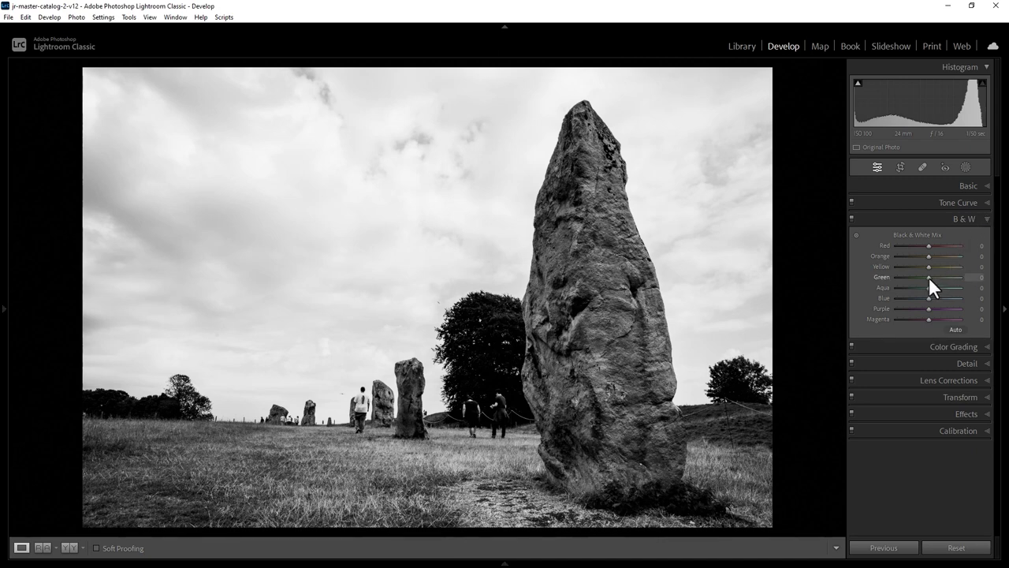
left_click_drag(940, 276, 886, 318)
mouse_move(928, 256)
left_mouse_down()
mouse_move(959, 256)
mouse_move(919, 267)
mouse_move(928, 245)
left_mouse_up()
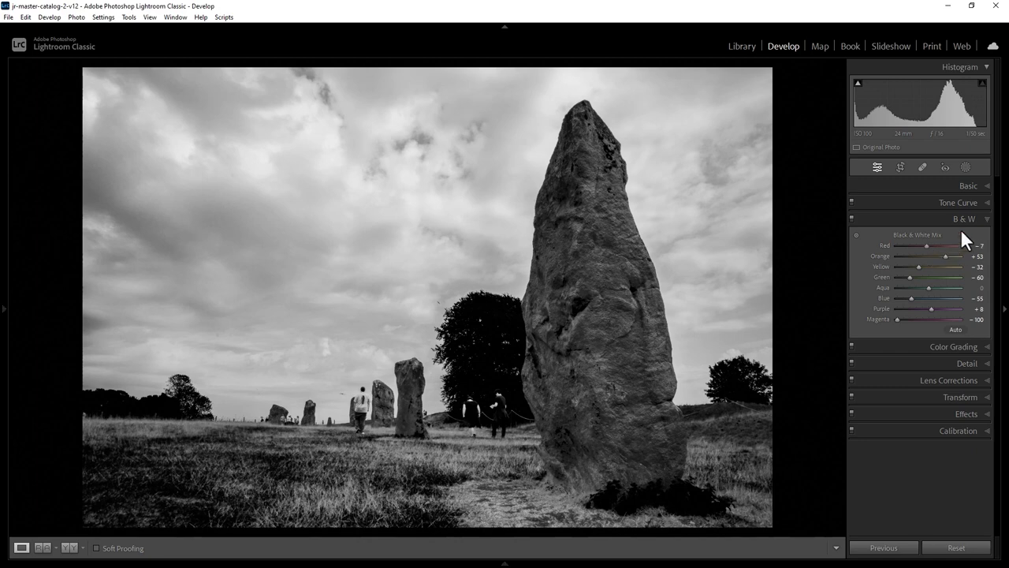
Step: Brighten Exposure slightly and darken the image with a tone curve point
left_click(968, 184)
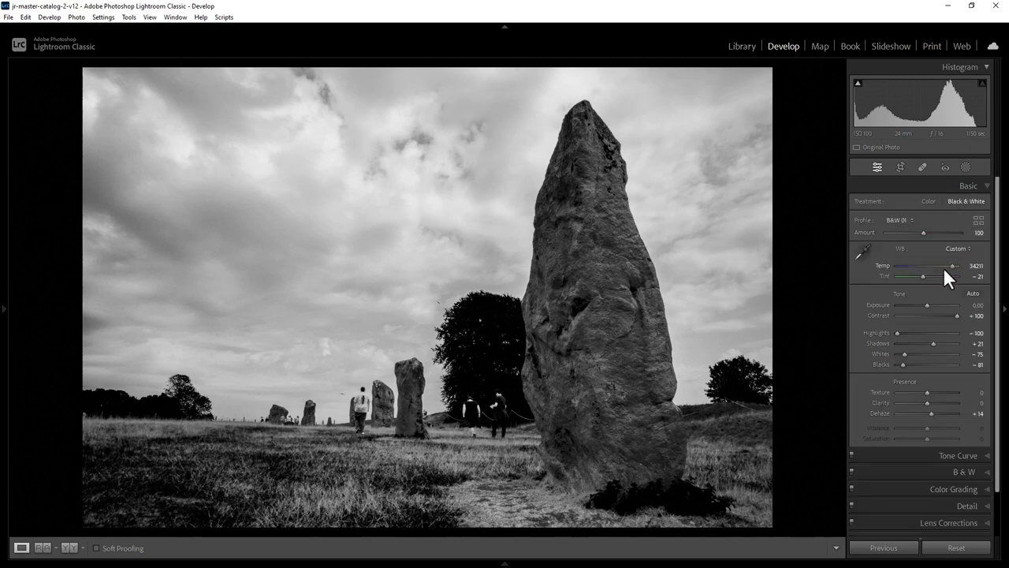
left_click_drag(927, 304, 891, 321)
key("ctrl+2")
mouse_move(946, 255)
left_mouse_down()
mouse_move(946, 274)
mouse_move(945, 266)
left_mouse_up()
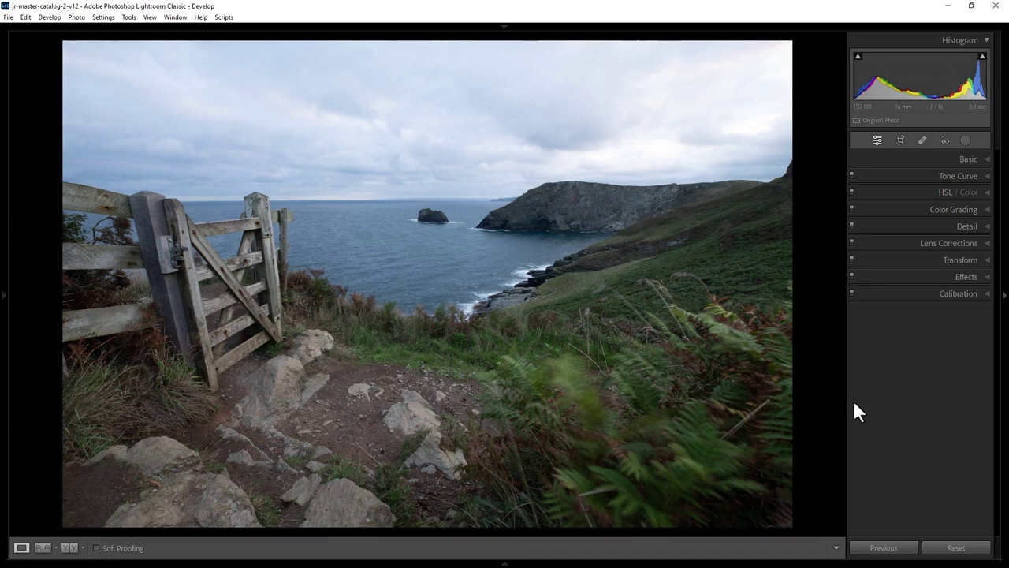
Step: Set the coastal photo's white balance to the Daylight preset, Temp 5500 and Tint +10
left_click(967, 157)
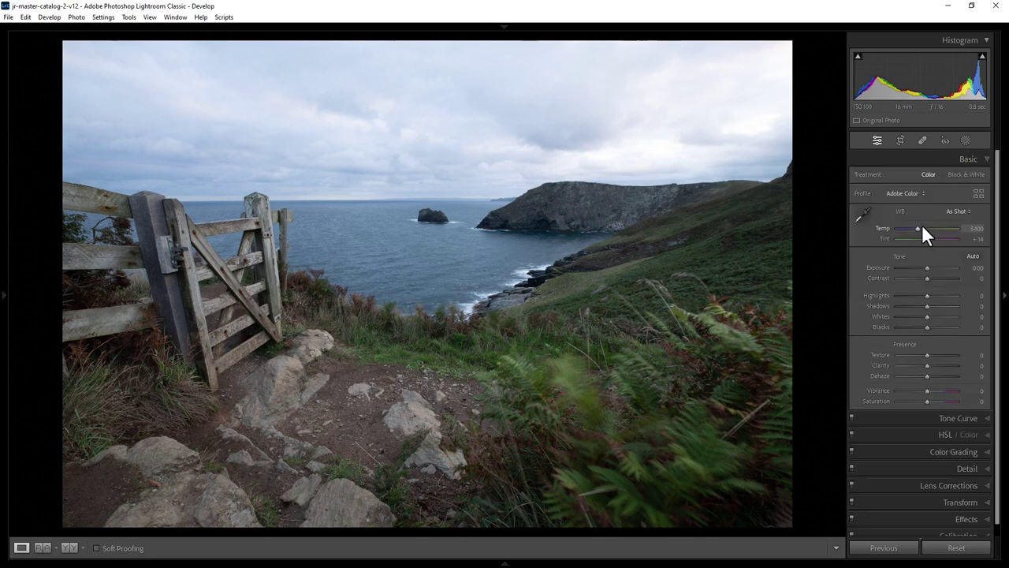
left_click_drag(917, 228, 955, 239)
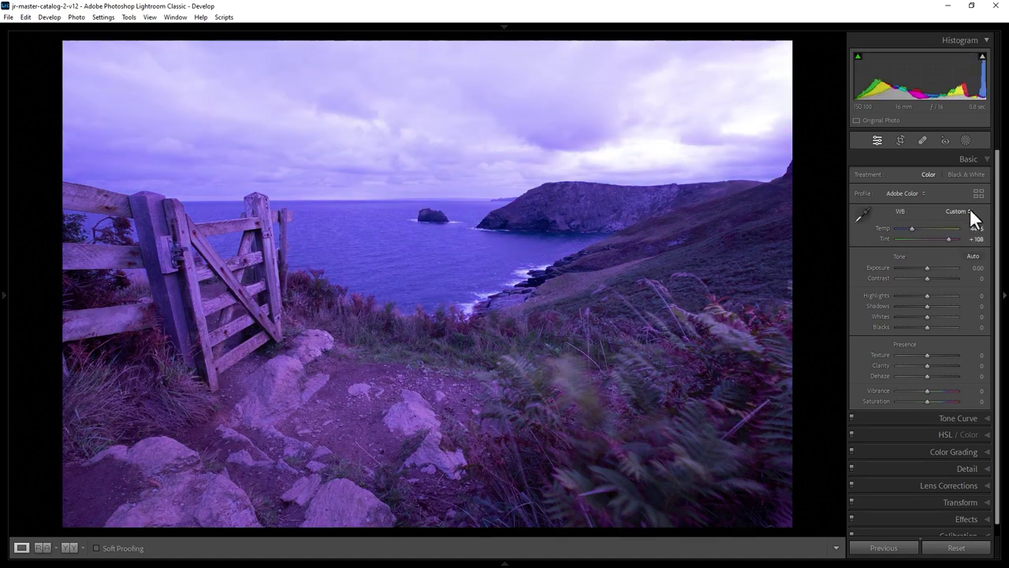
left_click(970, 213)
left_click(946, 243)
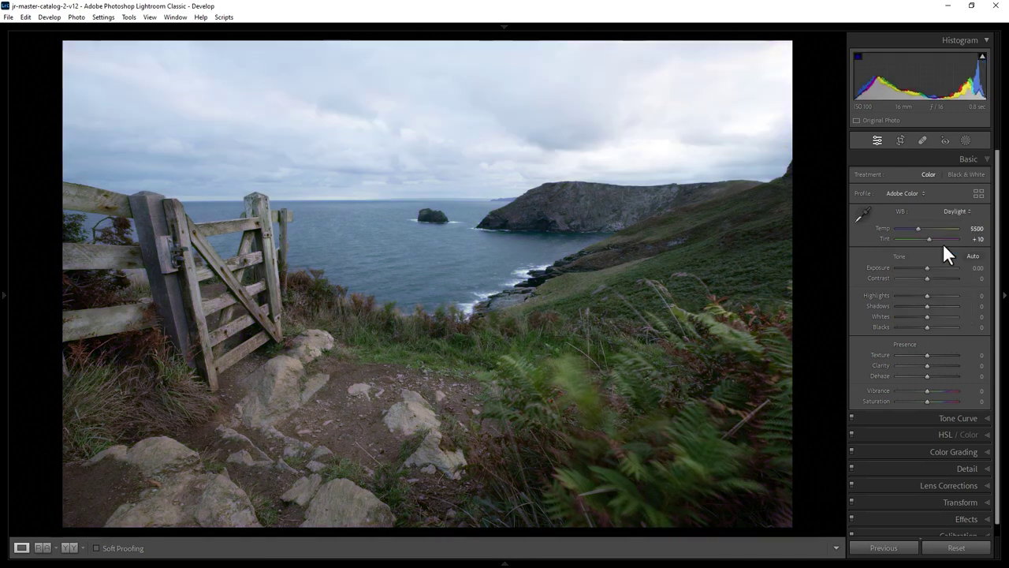
Step: Pull down the green channel curve's shadows and lift its highlights
left_click(967, 159)
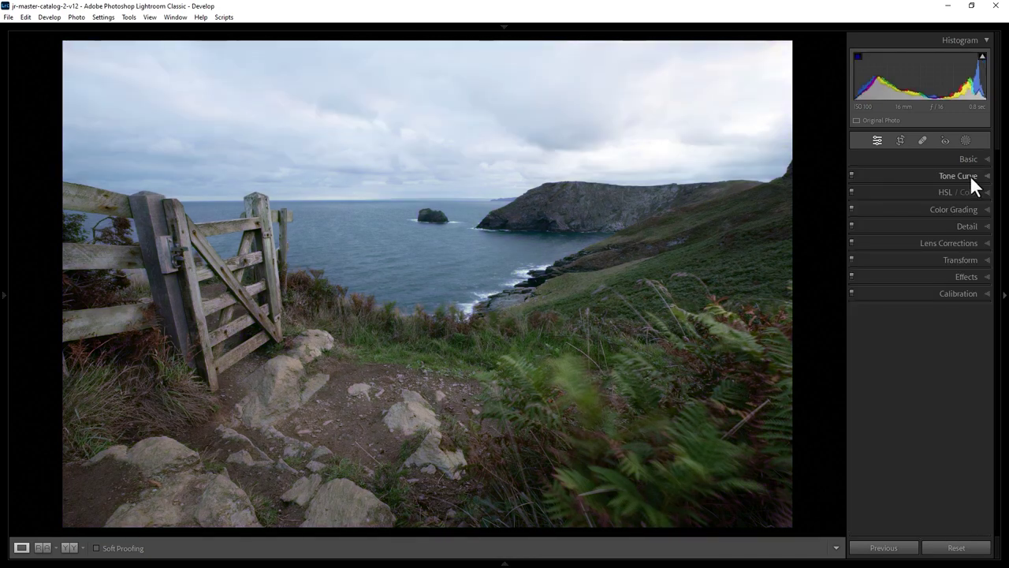
left_click(970, 175)
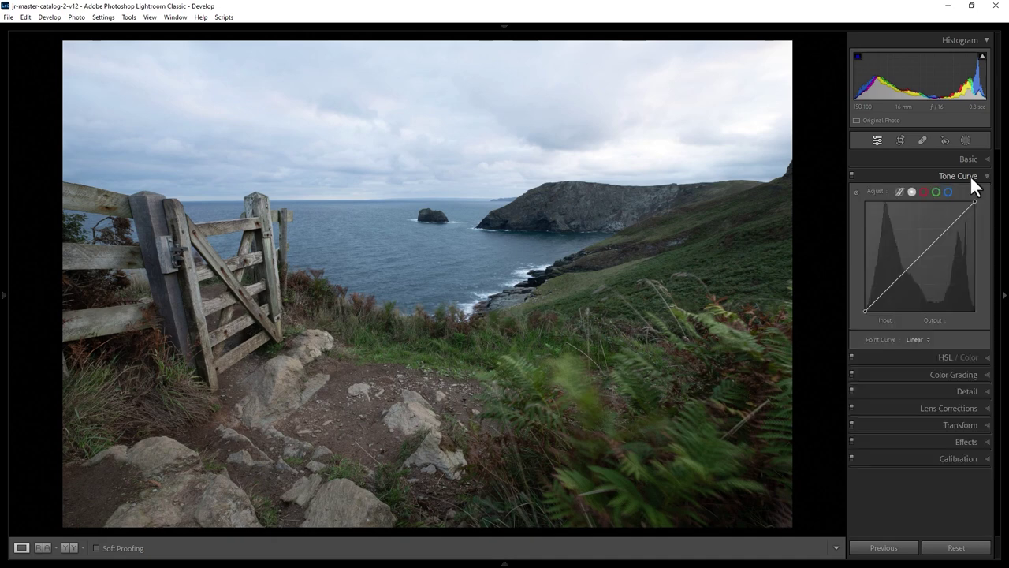
left_click(923, 192)
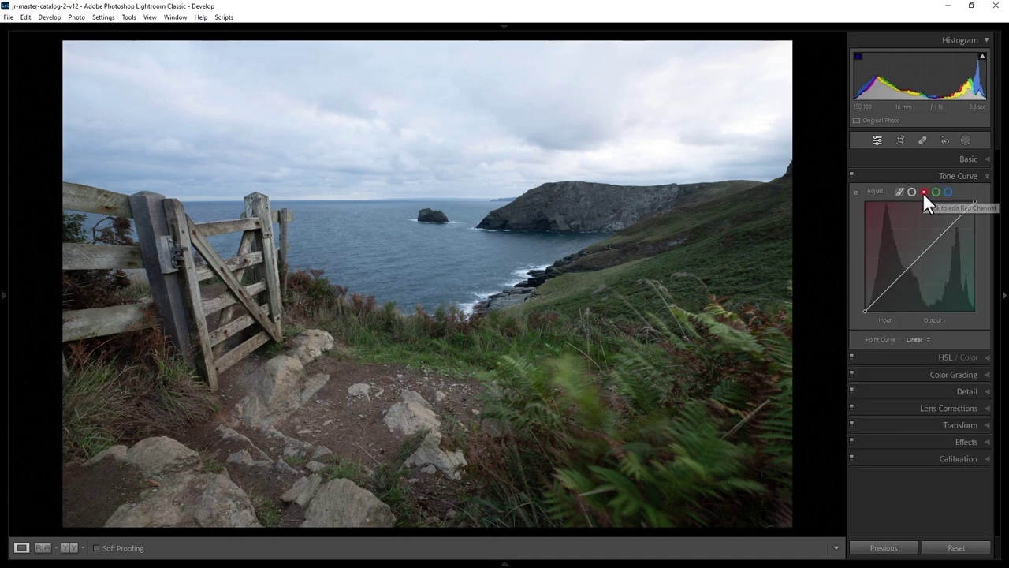
left_click(934, 191)
left_click(949, 192)
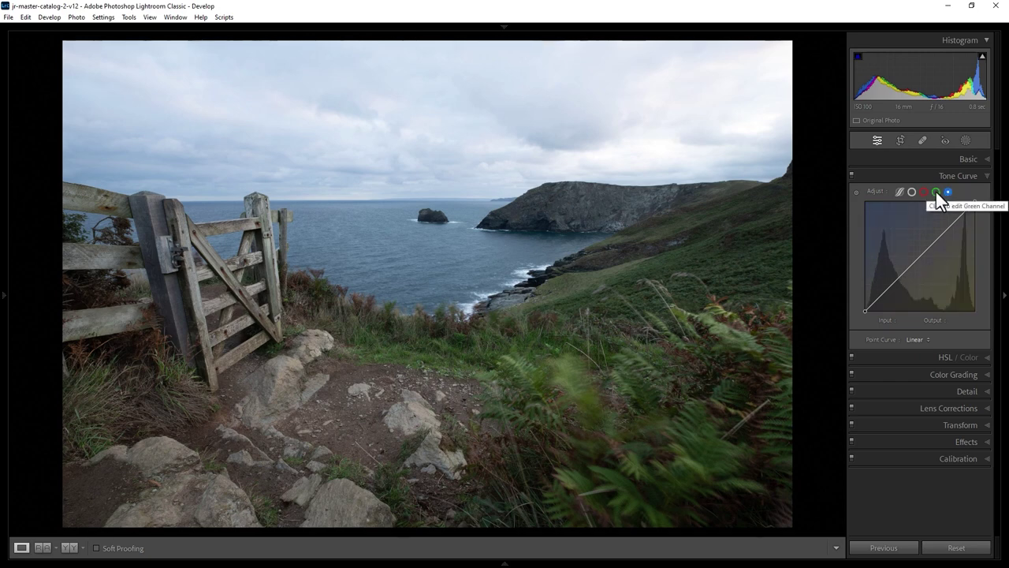
left_click(936, 191)
left_click_drag(892, 283, 891, 288)
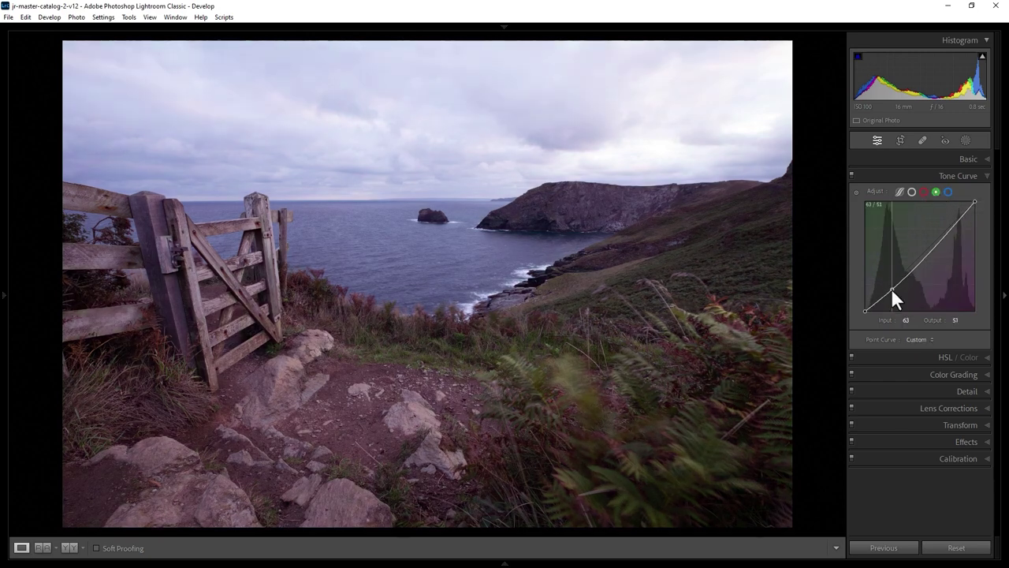
left_click_drag(950, 230, 951, 215)
left_click_drag(892, 289, 891, 290)
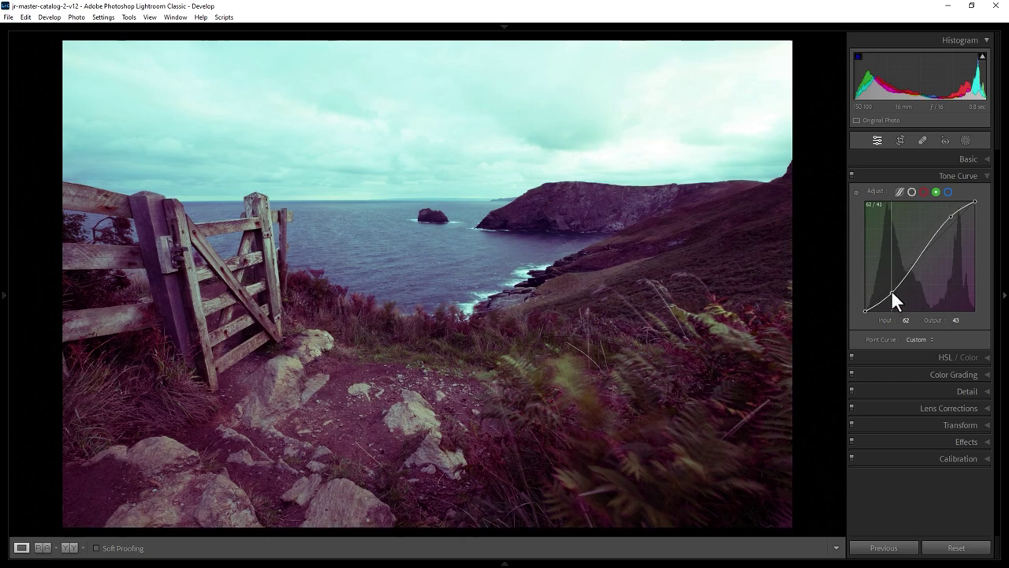
Step: Lift the blue channel curve's shadows and add a highlight point
left_click(925, 192)
left_click(948, 192)
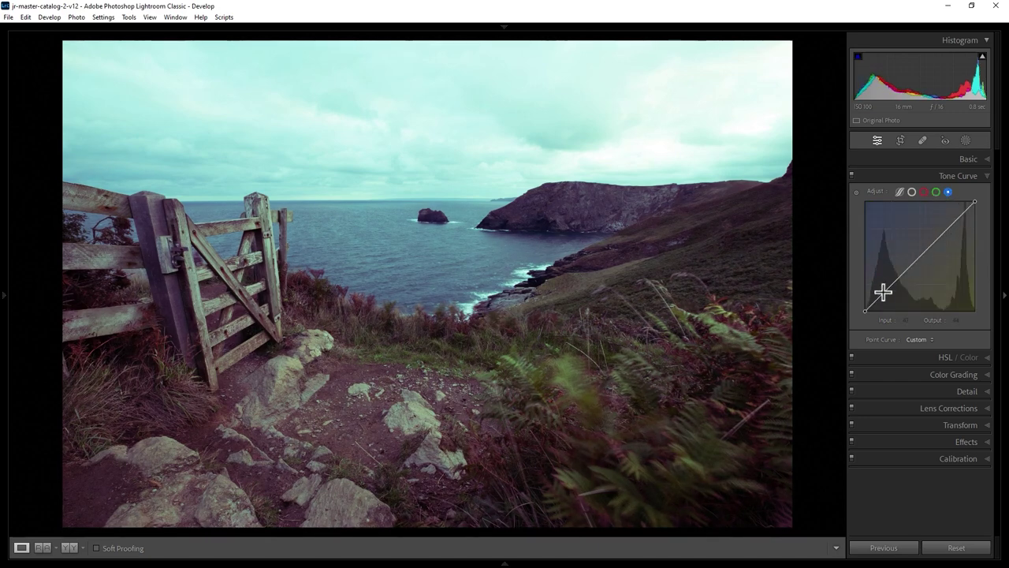
left_click_drag(885, 293, 888, 289)
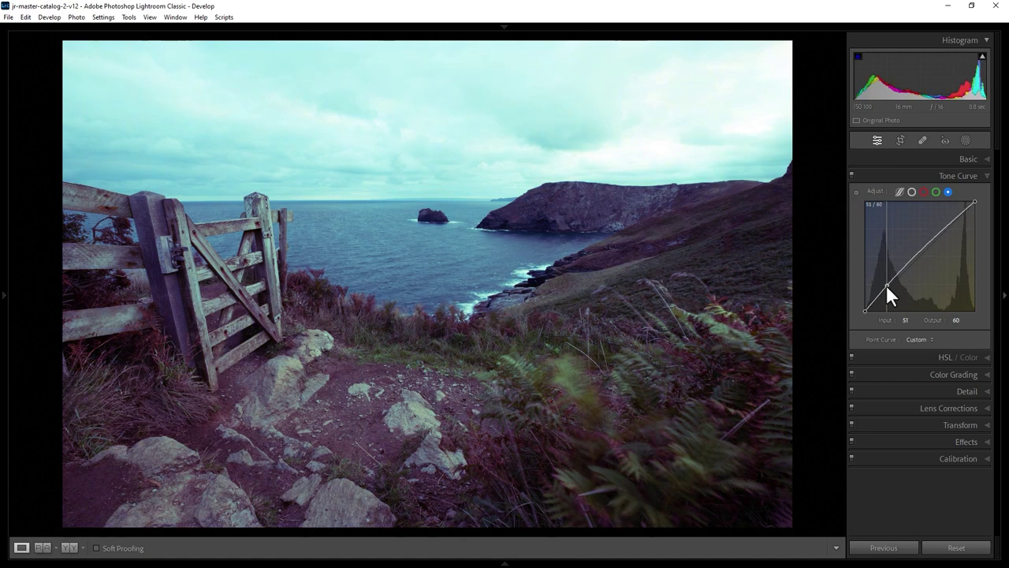
left_click_drag(920, 255, 951, 234)
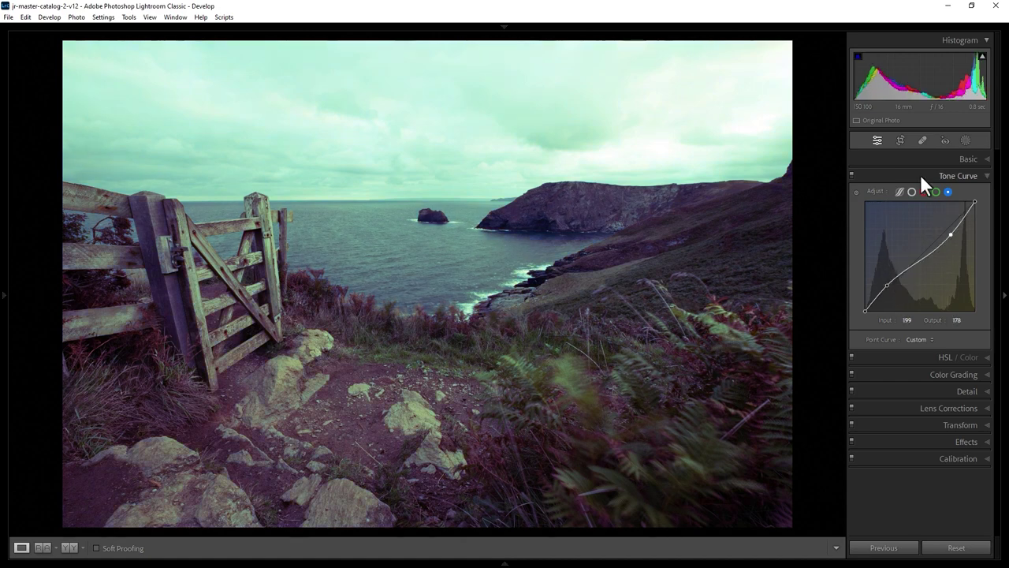
Step: Switch off the tone curve so the coastal photo returns to natural colours
left_click(850, 175)
left_click(989, 179)
left_click(989, 176)
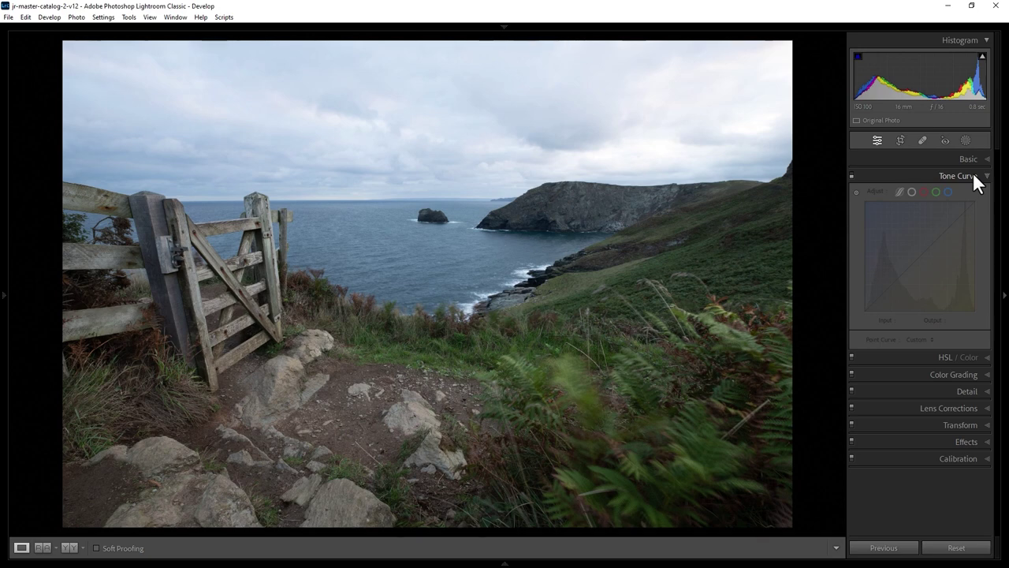
left_click(978, 181)
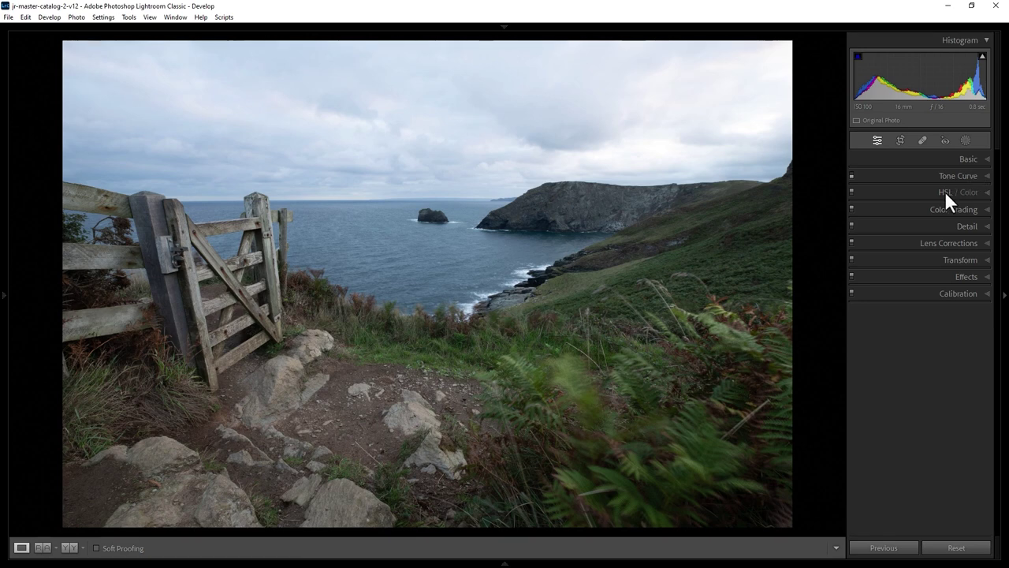
Step: Open the HSL/Color panel and cycle through its Hue, Saturation, Luminance and All views
left_click(945, 191)
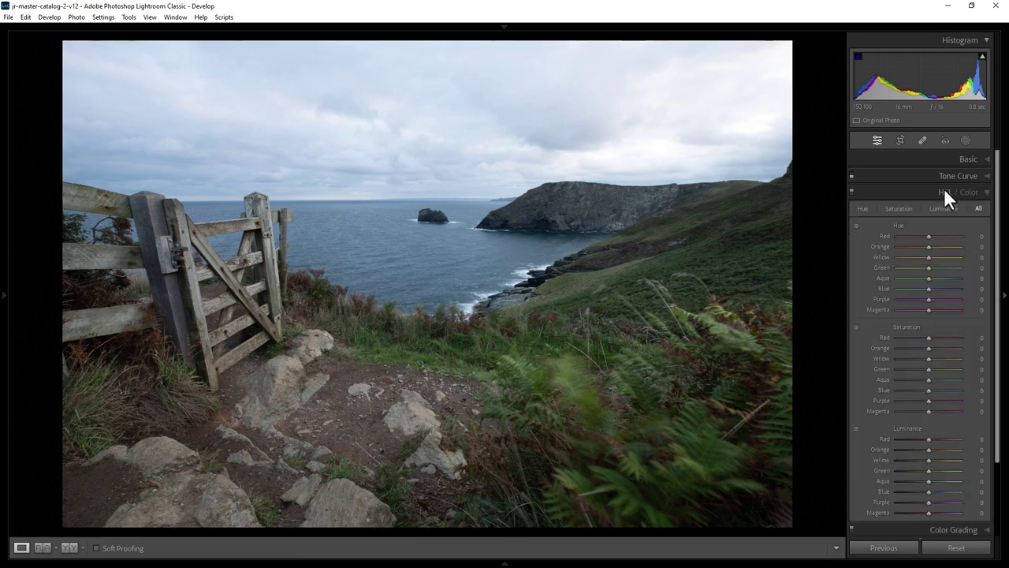
left_click(862, 209)
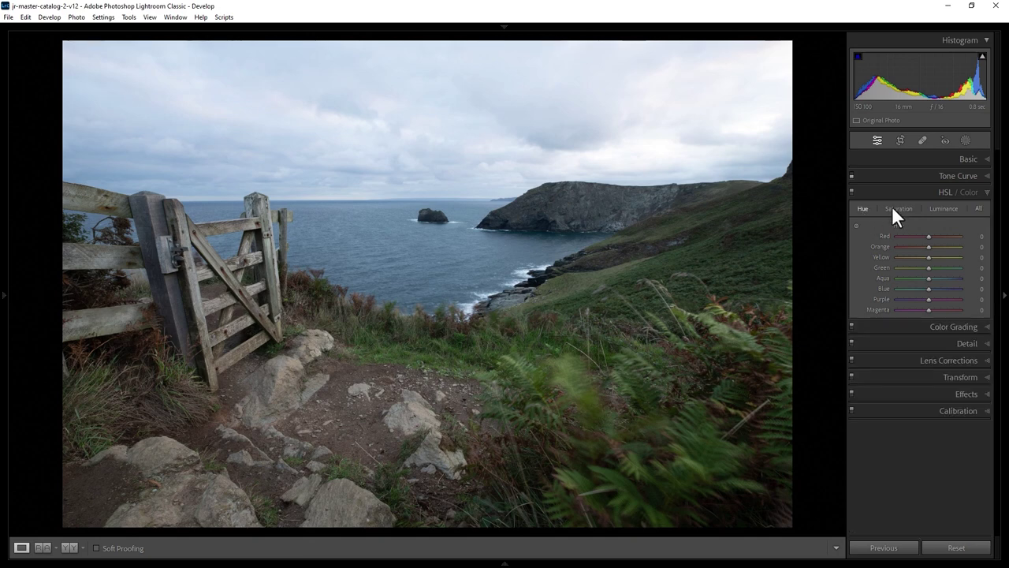
left_click(893, 207)
left_click(940, 207)
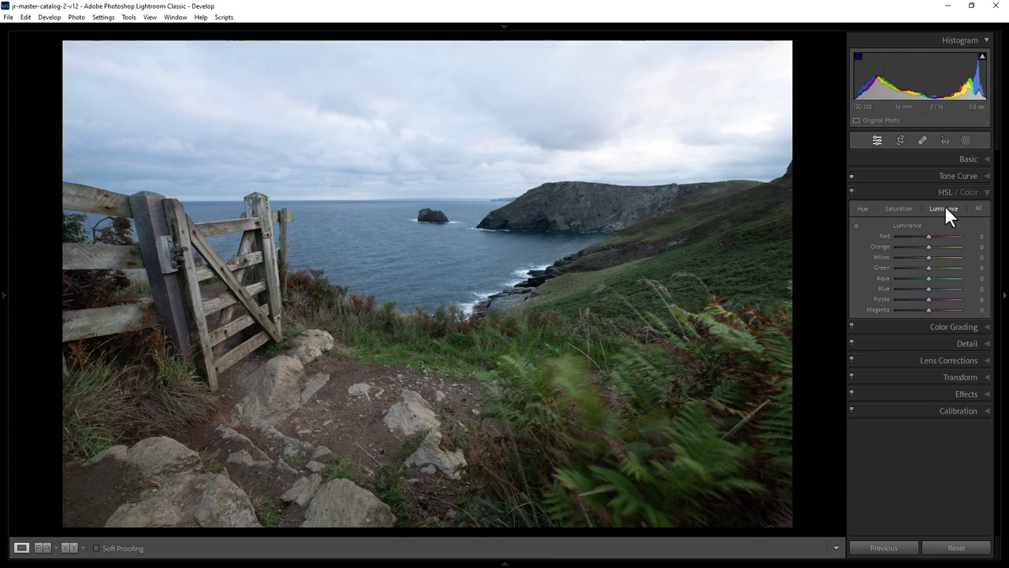
left_click(977, 208)
scroll(960, 237, "down", 1)
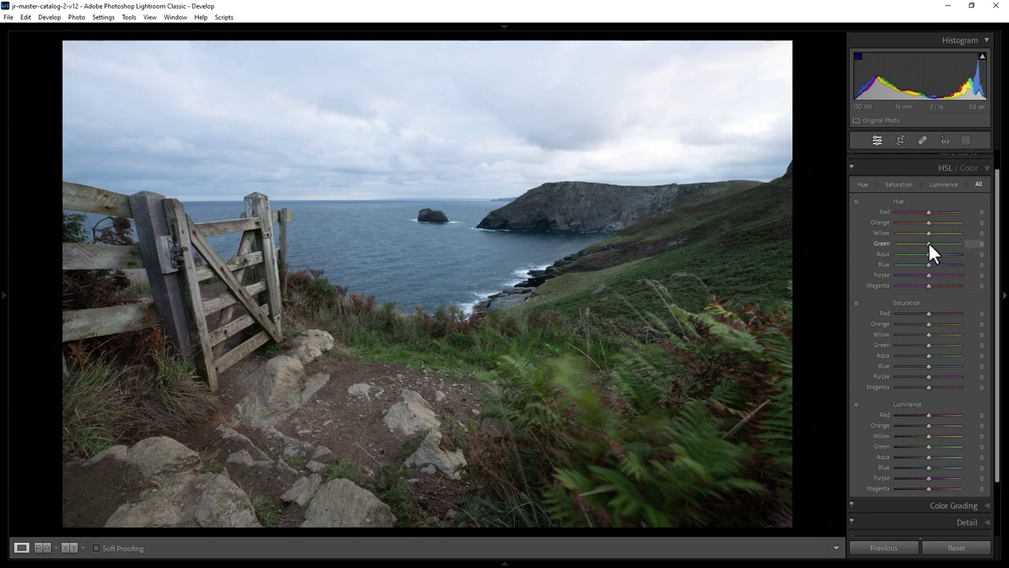
Step: Shift the green and aqua hues, then reset all hue sliders back to 0
left_click_drag(928, 243, 961, 238)
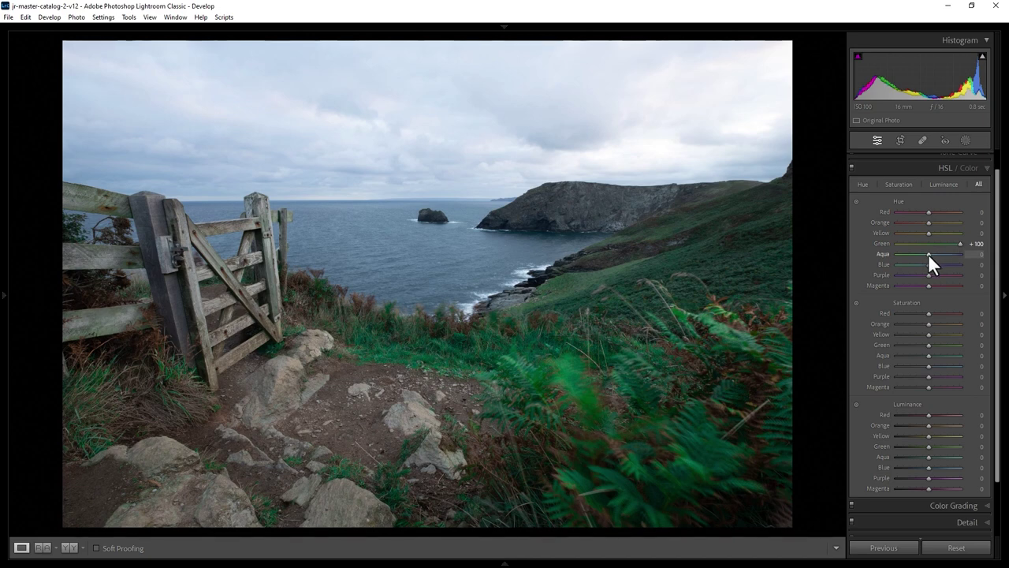
left_click_drag(928, 253, 960, 265)
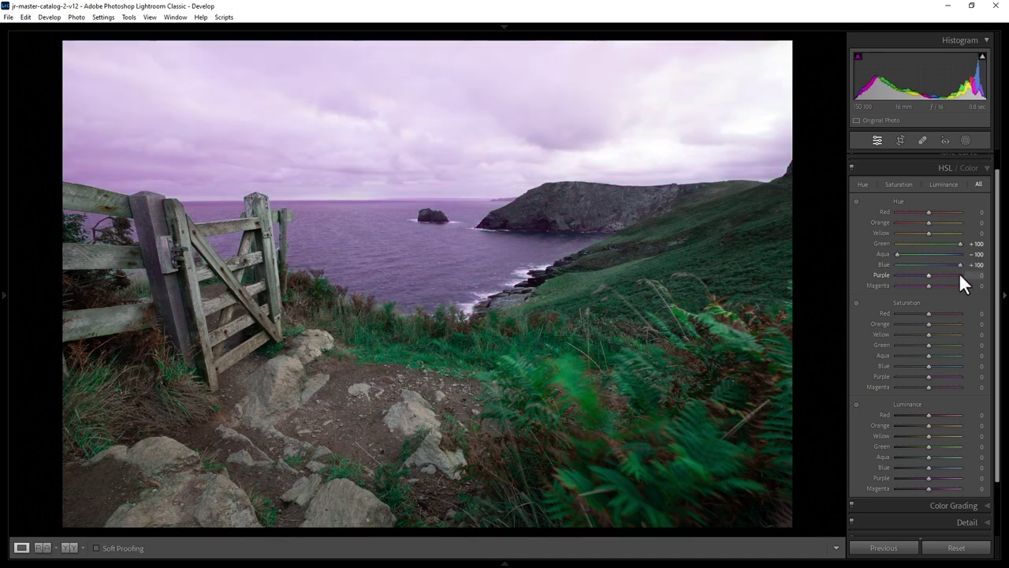
double_click(900, 201)
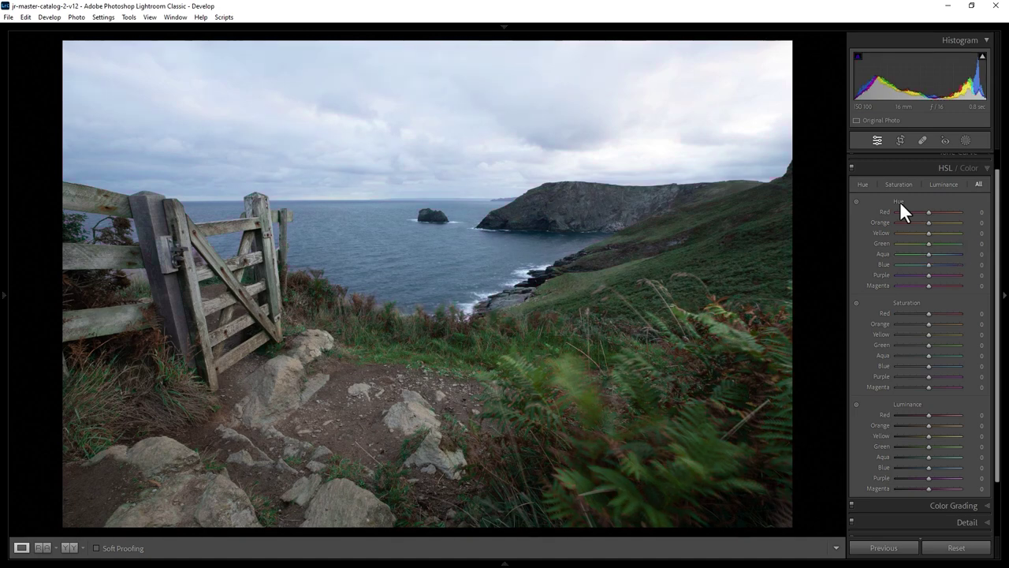
Step: Use the targeted hue tool to shift the ferns' greens toward yellow and the sea's blues
left_click(858, 202)
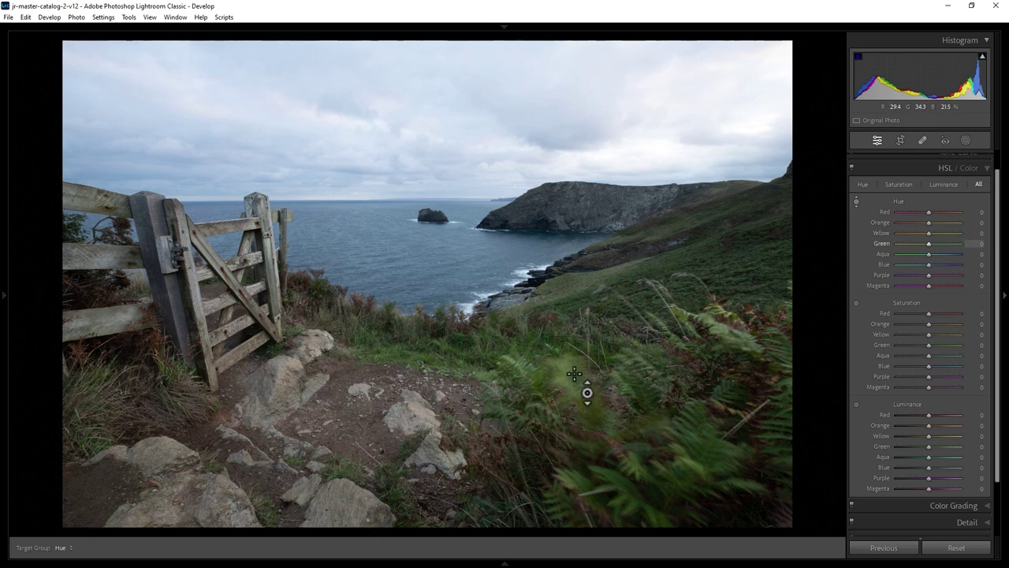
left_click_drag(575, 373, 575, 465)
left_click_drag(575, 465, 575, 492)
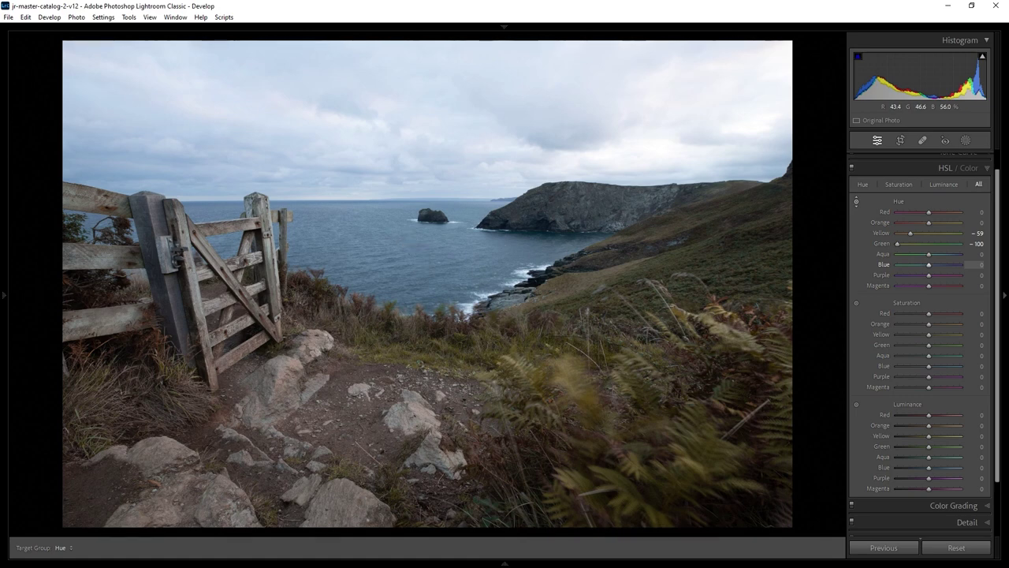
left_click_drag(363, 260, 422, 235)
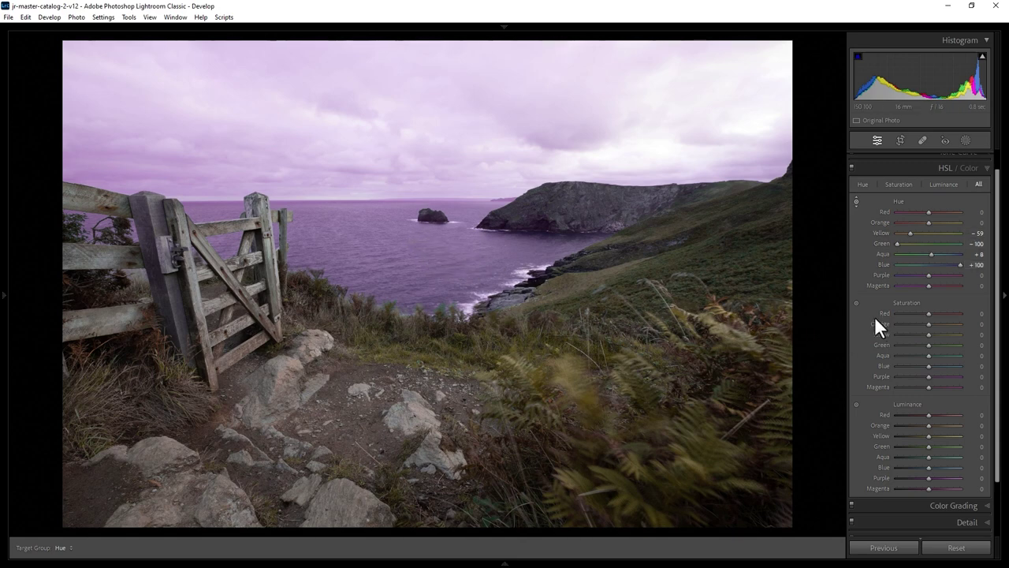
key("Escape")
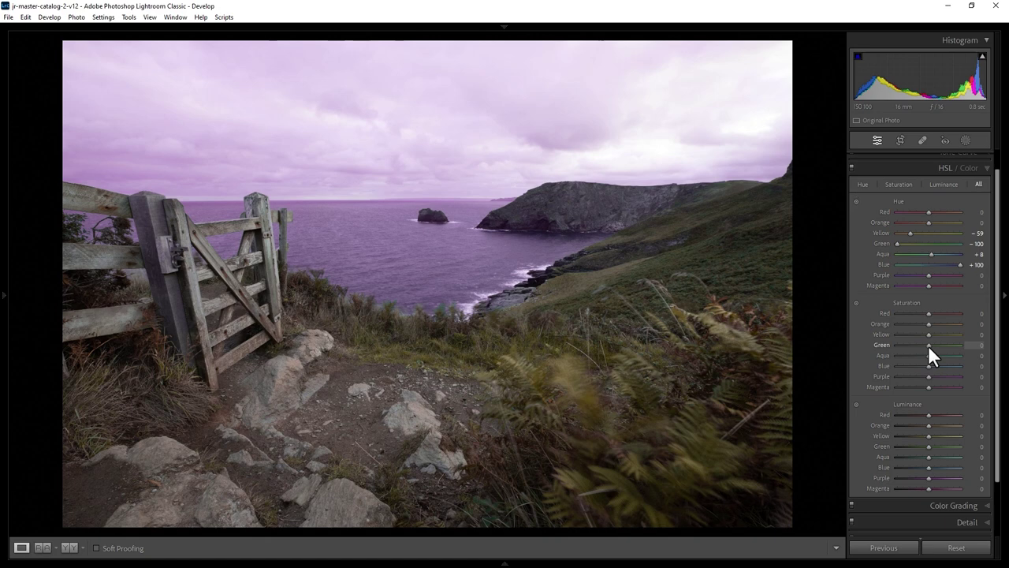
Step: Adjust fern saturation with the targeted tool, then switch HSL off and collapse its panel
left_click(856, 302)
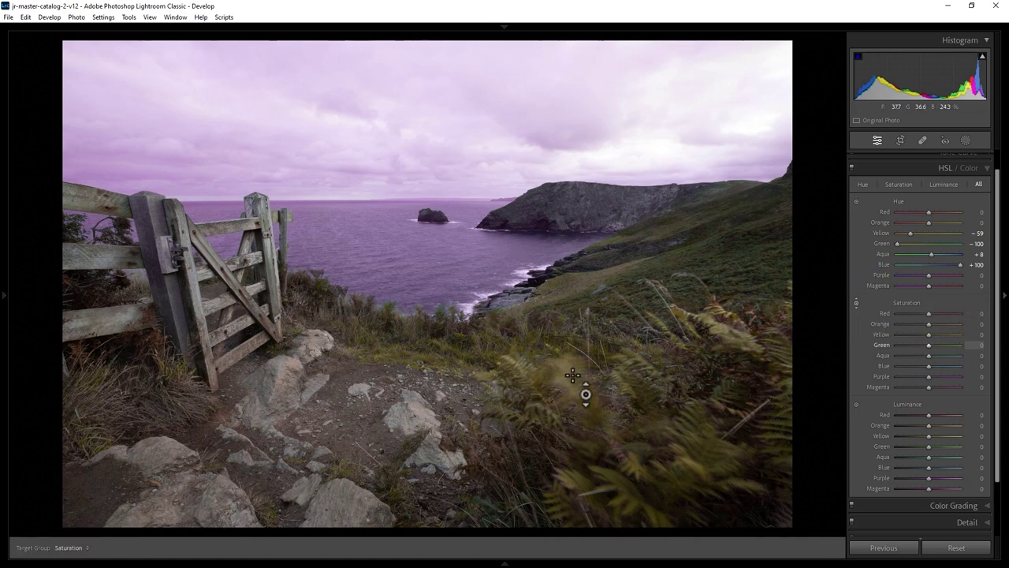
left_click_drag(572, 376, 572, 455)
left_click_drag(653, 513, 653, 378)
left_click_drag(540, 376, 541, 489)
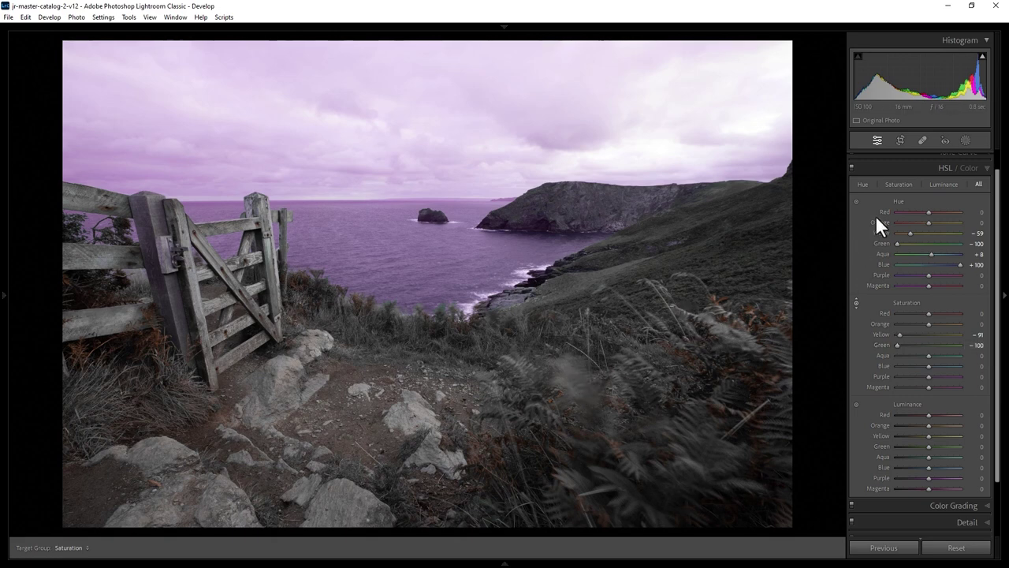
left_click(851, 168)
left_click(934, 169)
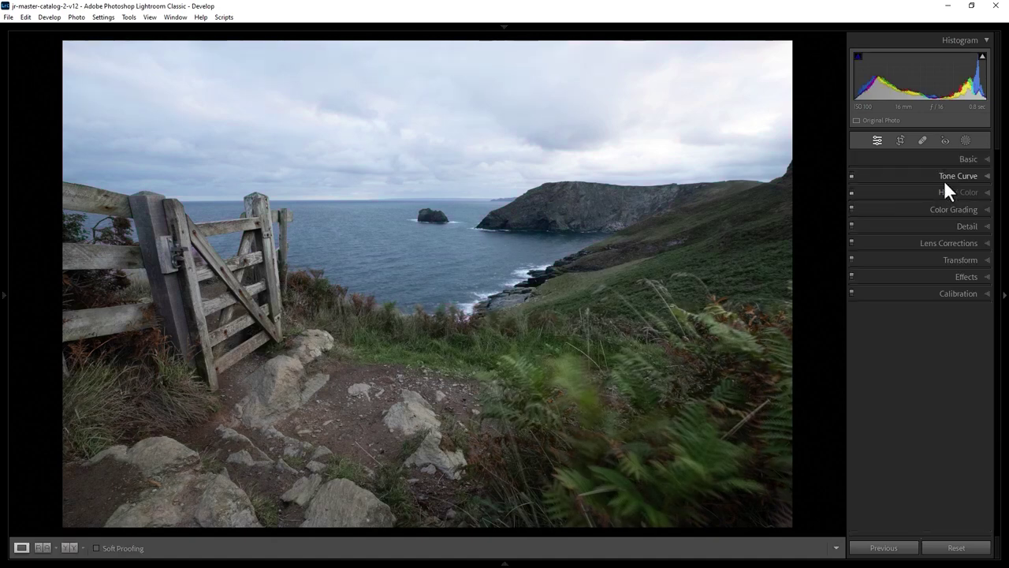
Step: In Color Grading, tint the shadows blue-cyan at reduced strength
left_click(943, 207)
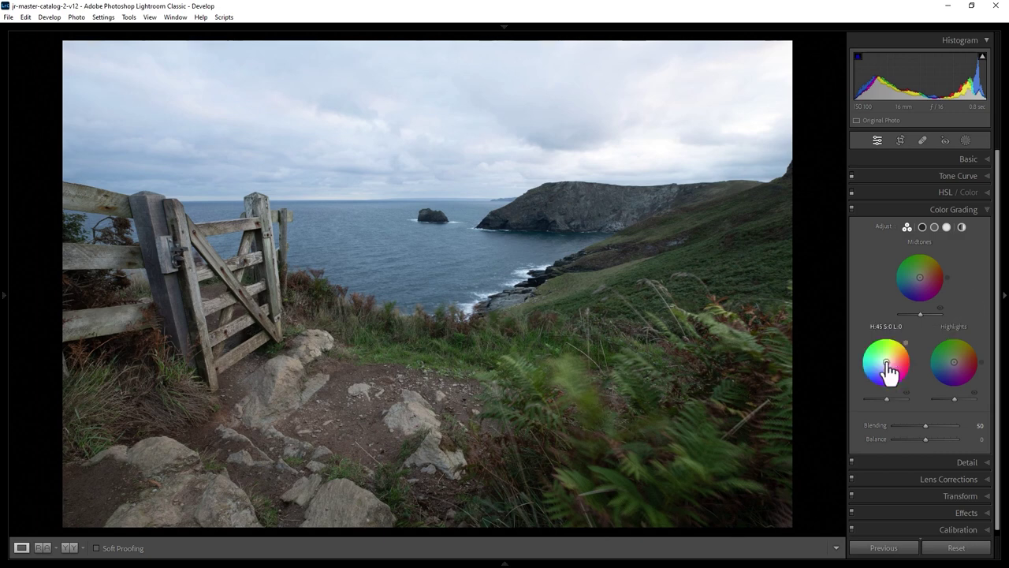
left_click_drag(887, 365, 872, 377)
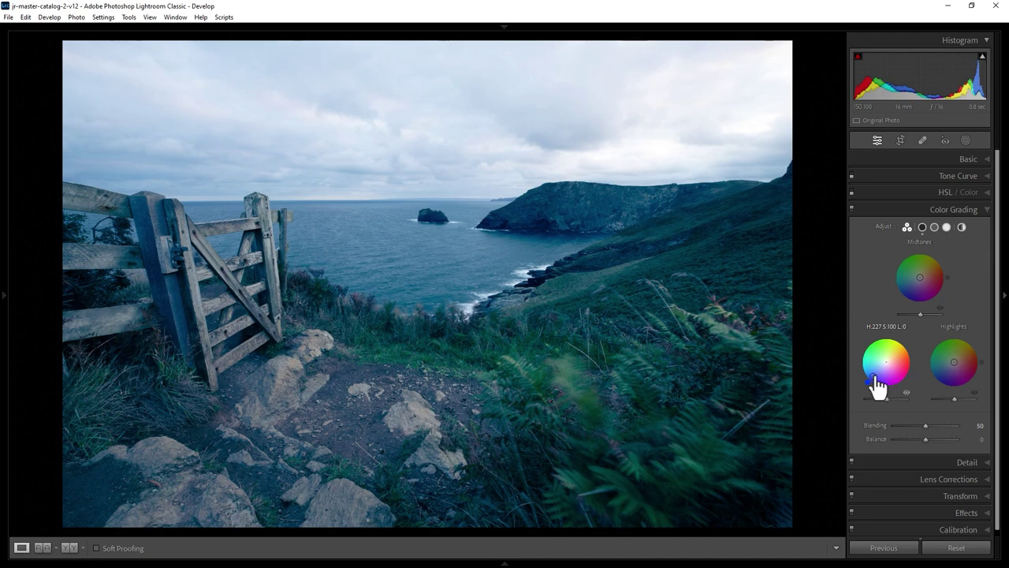
left_click_drag(872, 388, 905, 372)
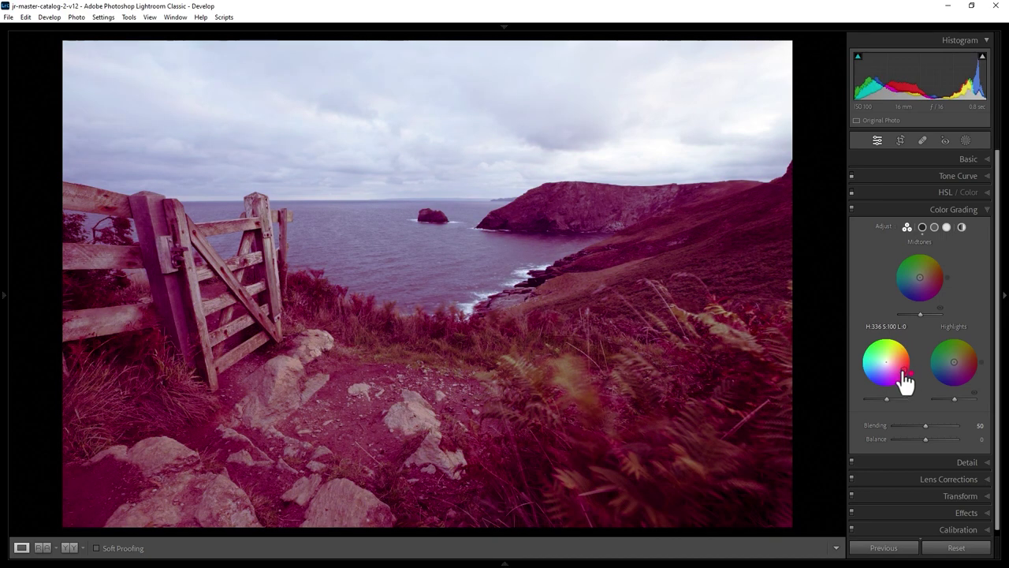
left_click_drag(905, 374, 889, 362)
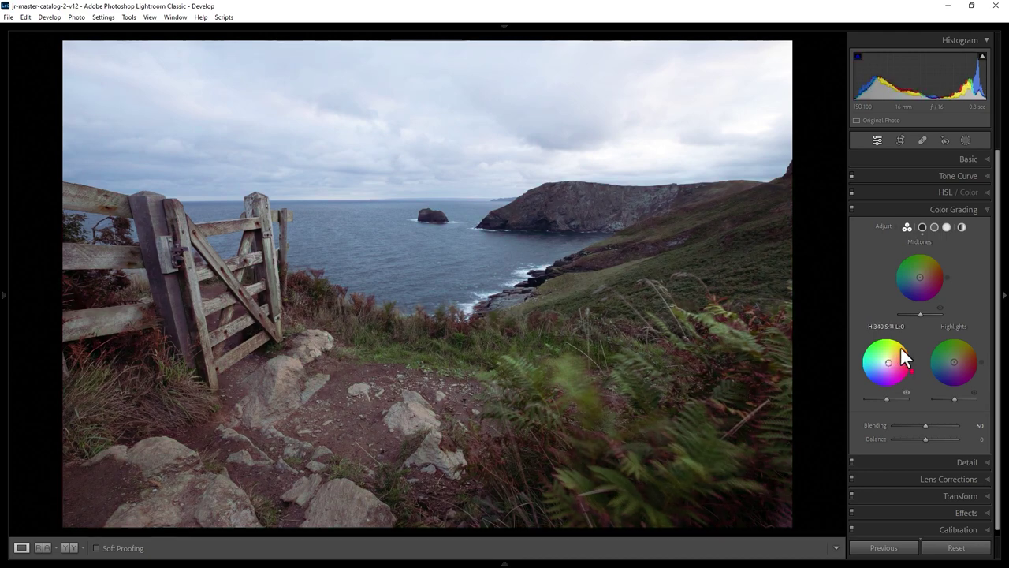
Step: Tint the midtones a softened green and swing the highlights to warm yellow
left_click_drag(920, 282, 926, 251)
left_click(923, 266)
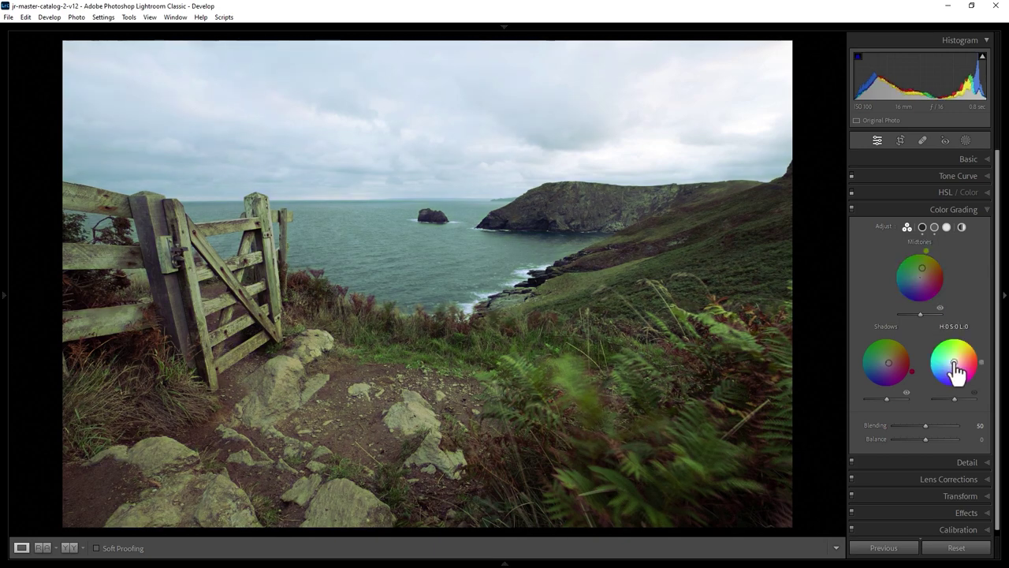
mouse_move(954, 365)
left_mouse_down()
mouse_move(939, 382)
mouse_move(949, 368)
left_mouse_up()
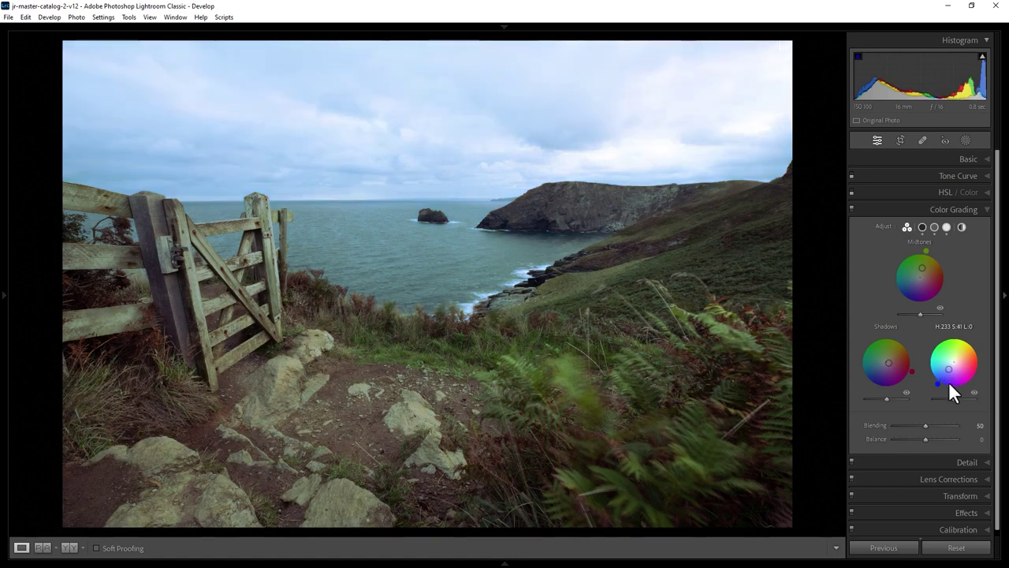
mouse_move(940, 387)
left_mouse_down()
mouse_move(930, 361)
mouse_move(944, 339)
mouse_move(975, 344)
left_mouse_up()
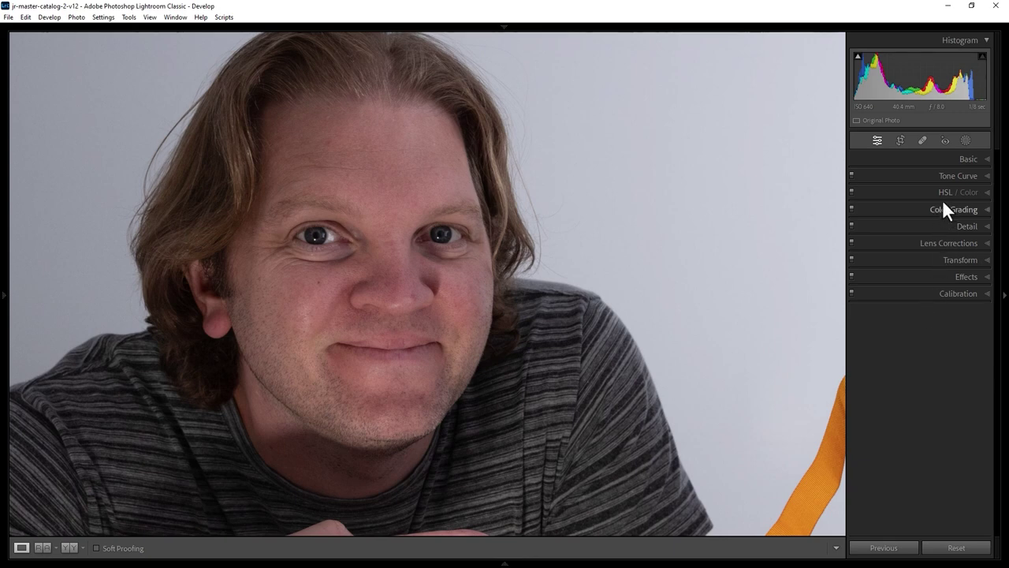
Step: Create a Person 1 mask limited to Eye Sclera only
left_click(966, 140)
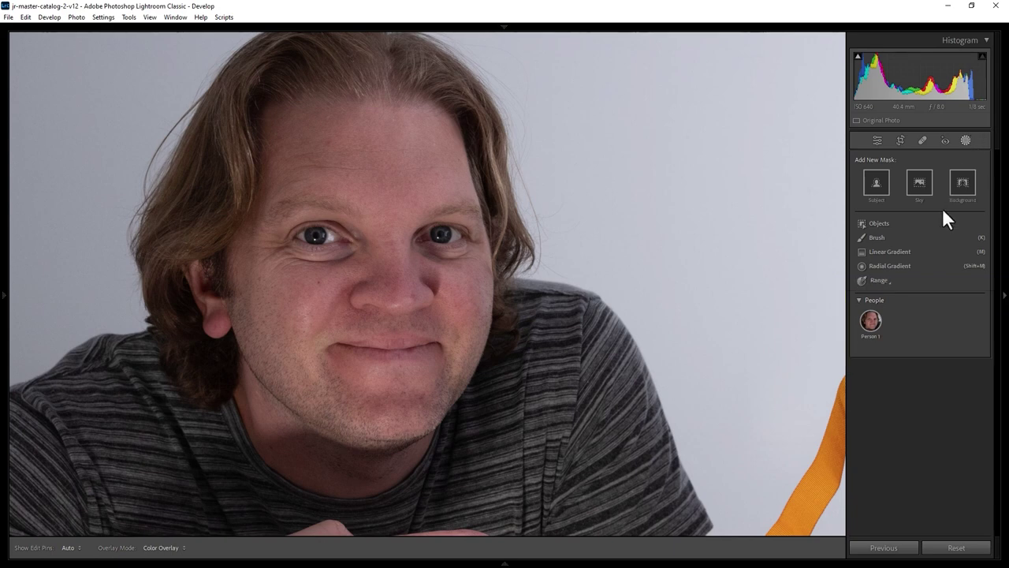
mouse_move(881, 317)
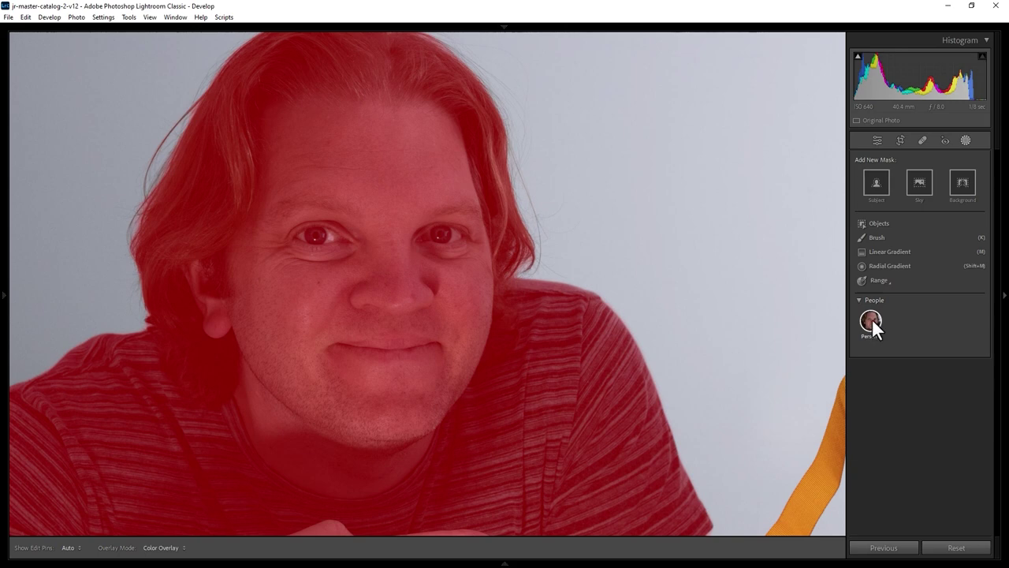
left_click(872, 318)
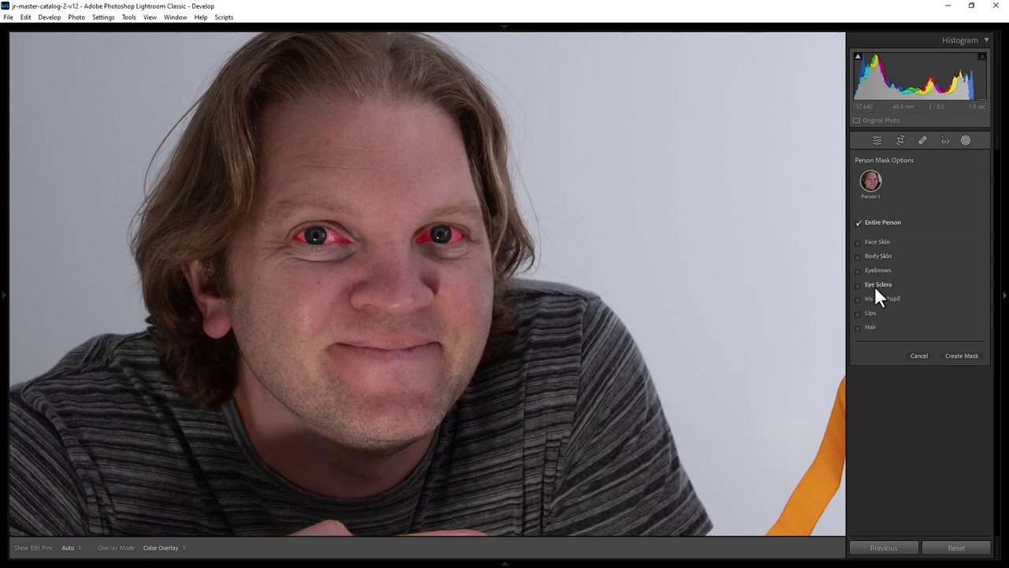
left_click(897, 285)
left_click(858, 299)
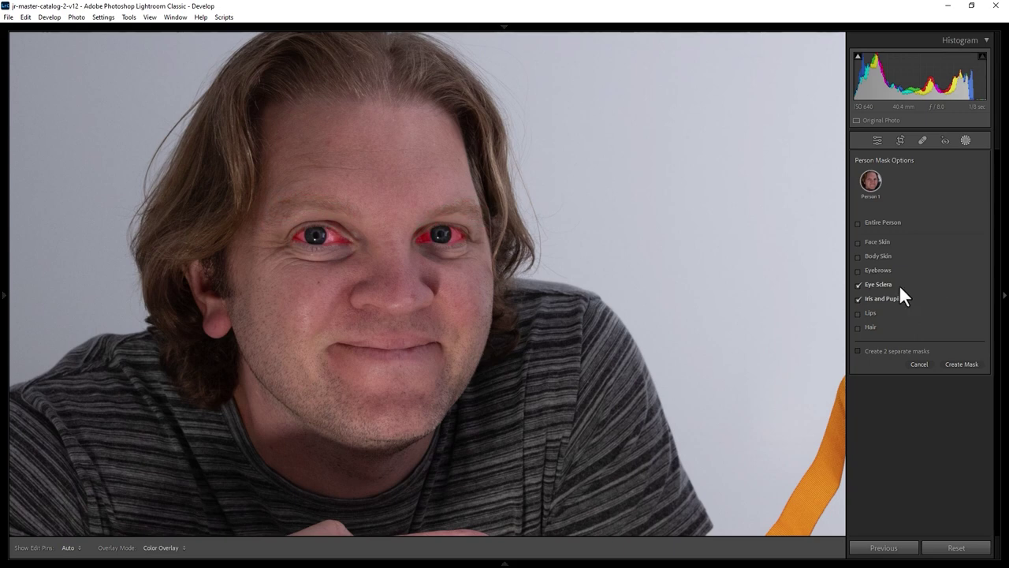
left_click(858, 299)
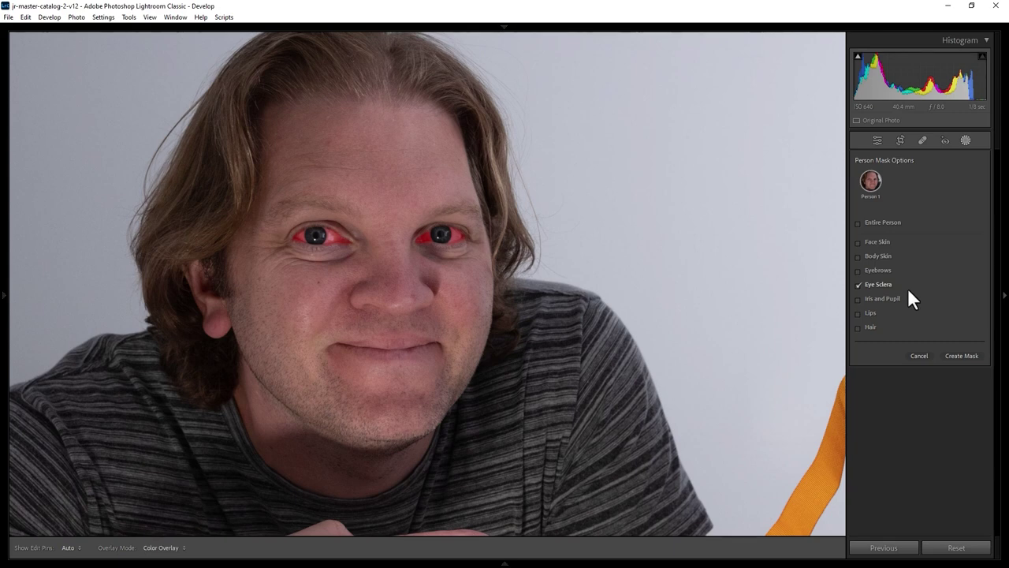
left_click(960, 355)
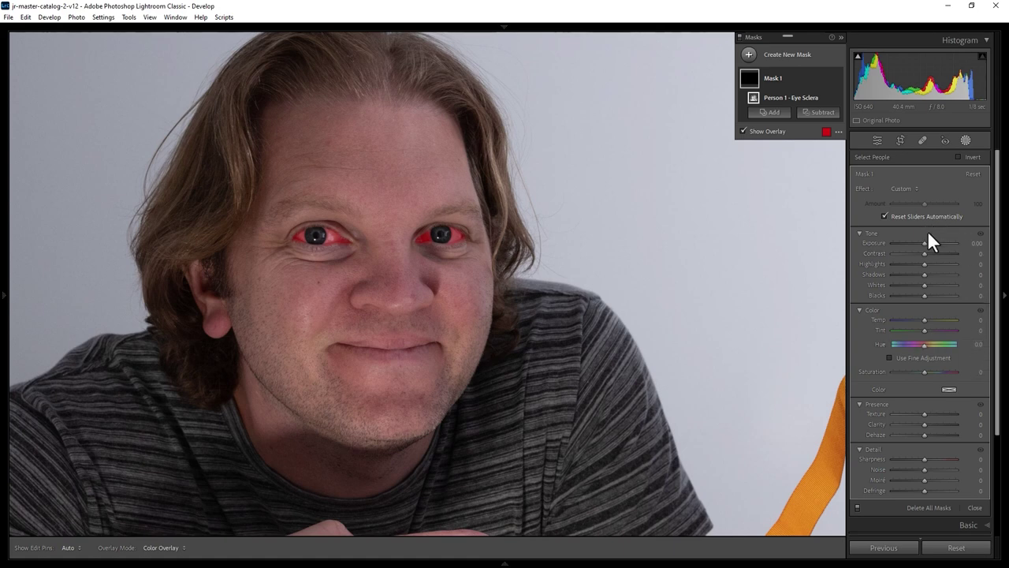
Step: Brighten the eye whites to Exposure 1.80, Highlights 28, Whites 100, then deselect the mask
left_click_drag(924, 244, 941, 282)
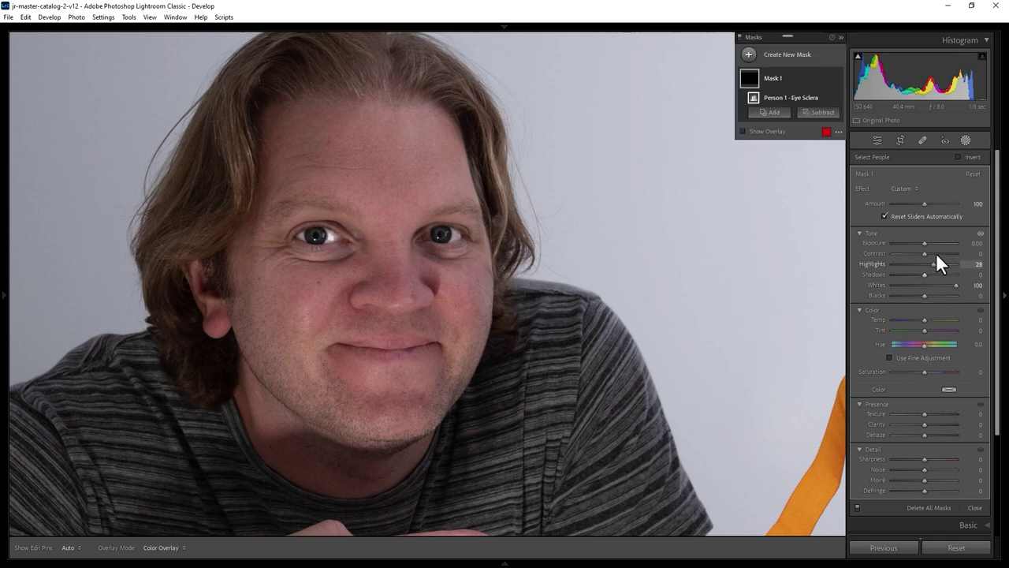
mouse_move(922, 241)
left_mouse_down()
mouse_move(938, 242)
mouse_move(929, 243)
left_mouse_up()
left_click(966, 138)
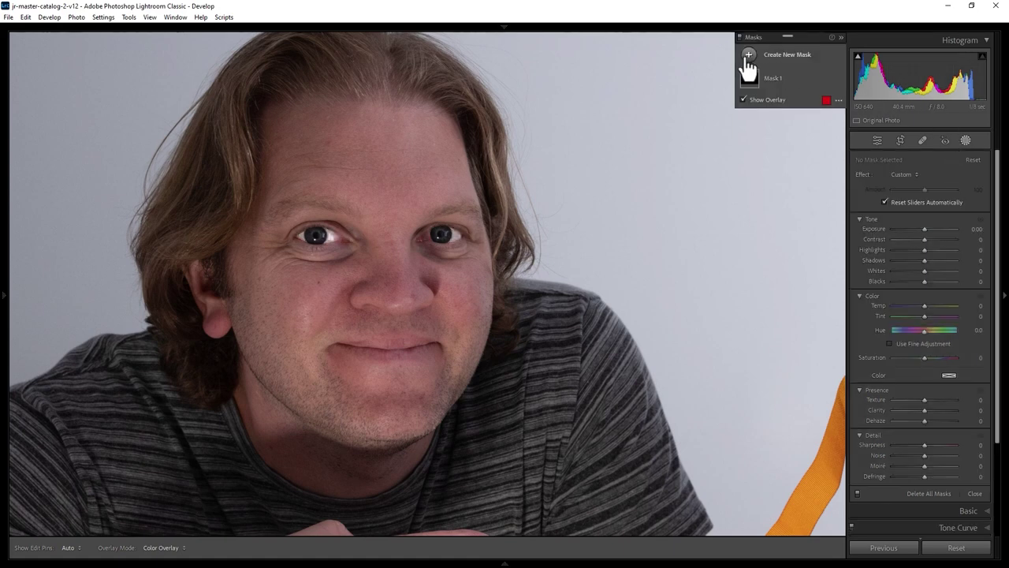
Step: Add a new Select People mask covering only the person's iris and pupil
left_click(747, 56)
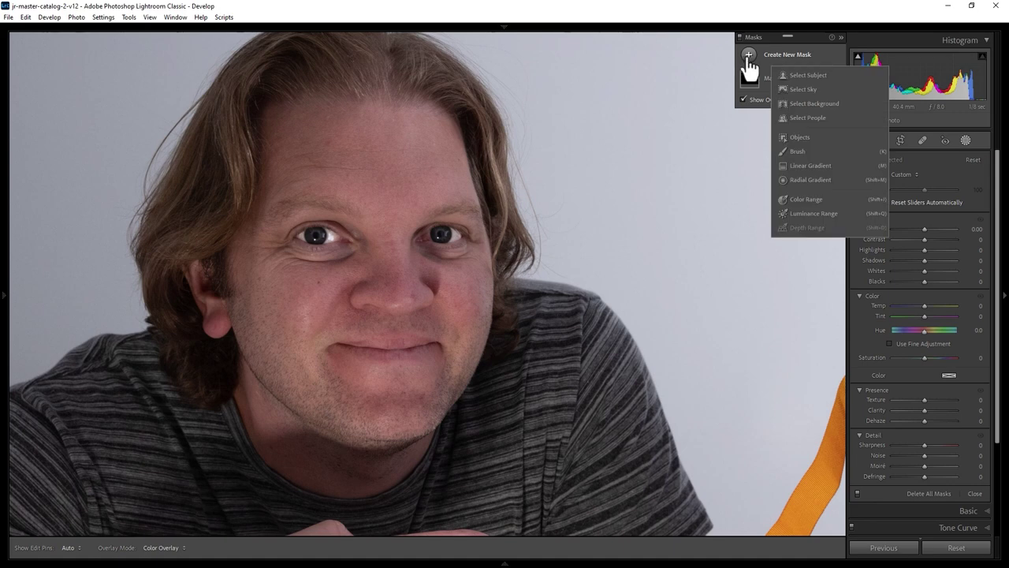
left_click(823, 119)
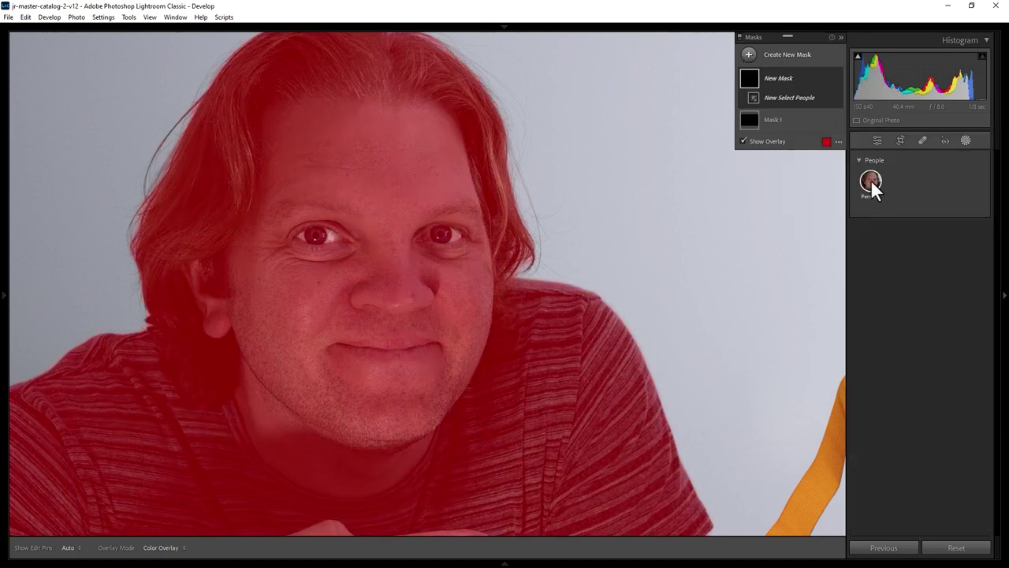
left_click(871, 179)
left_click(858, 299)
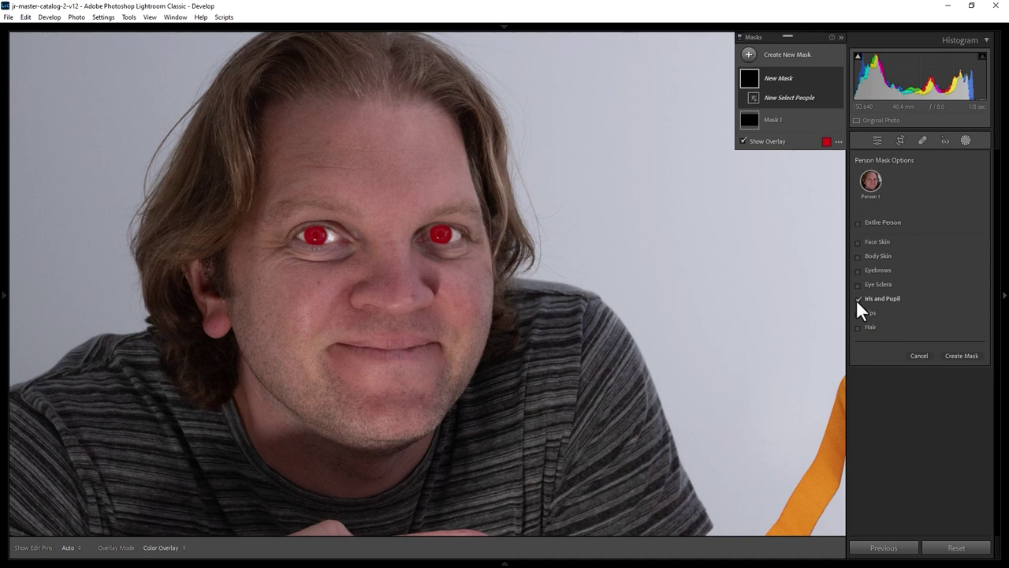
left_click(964, 356)
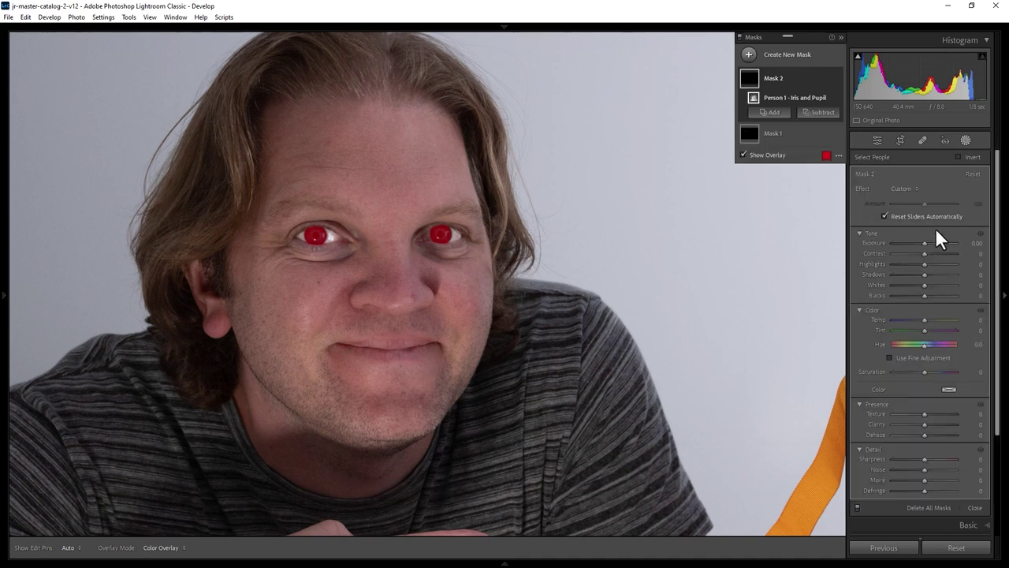
Step: Brighten the irises and pupils and warm them to a golden tone with Temp
left_click(925, 264)
mouse_move(925, 243)
left_mouse_down()
mouse_move(937, 239)
mouse_move(930, 243)
left_mouse_up()
left_click_drag(903, 285, 903, 319)
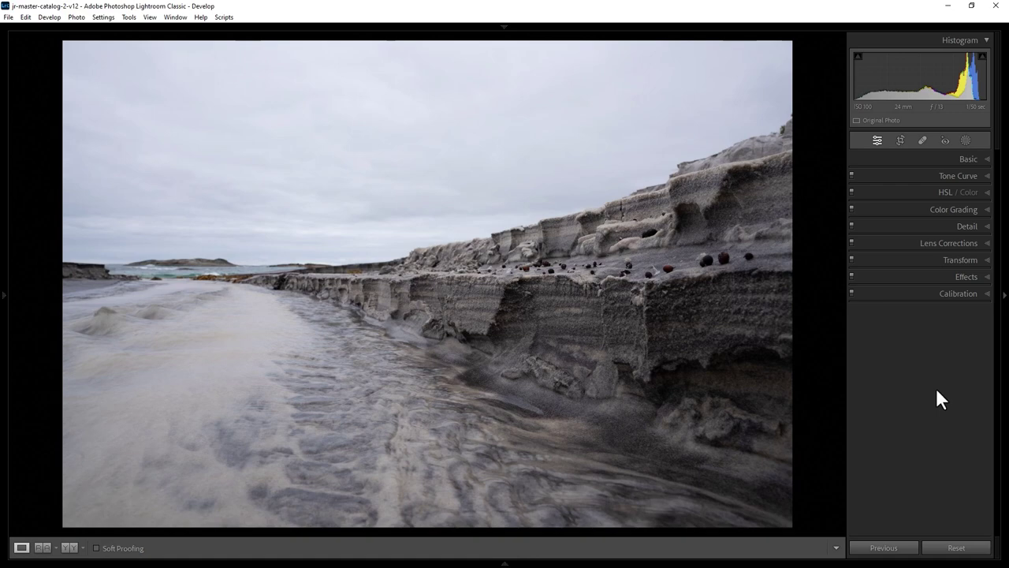
Step: Darken the sandstone shoreline photo's exposure slightly in the Basic panel
left_click(969, 159)
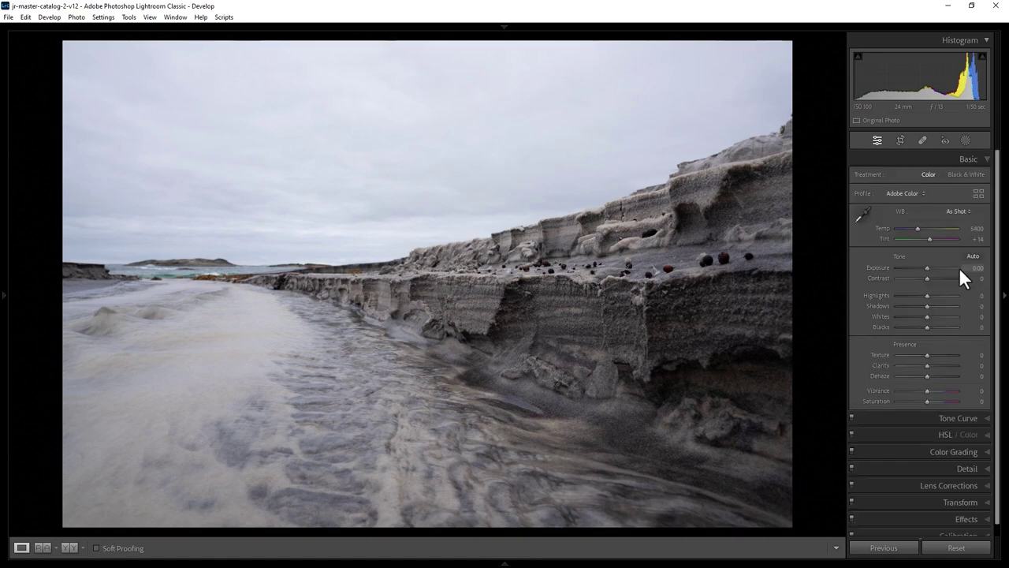
left_click_drag(930, 267, 924, 271)
left_click(963, 158)
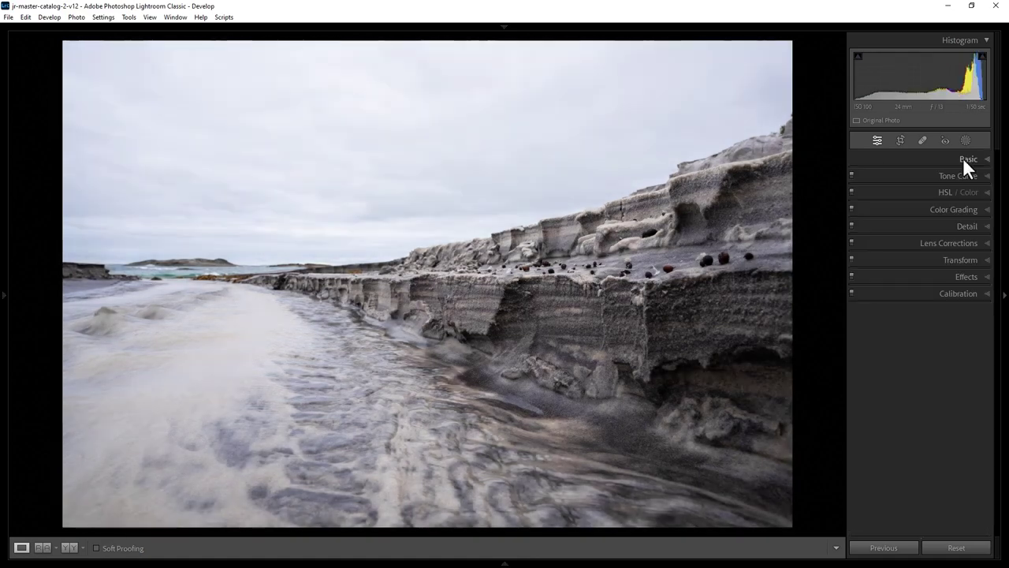
Step: Add a Post-Crop Vignette with Feather 46, adjusting Midpoint, Roundness, Highlights and Amount
left_click(964, 276)
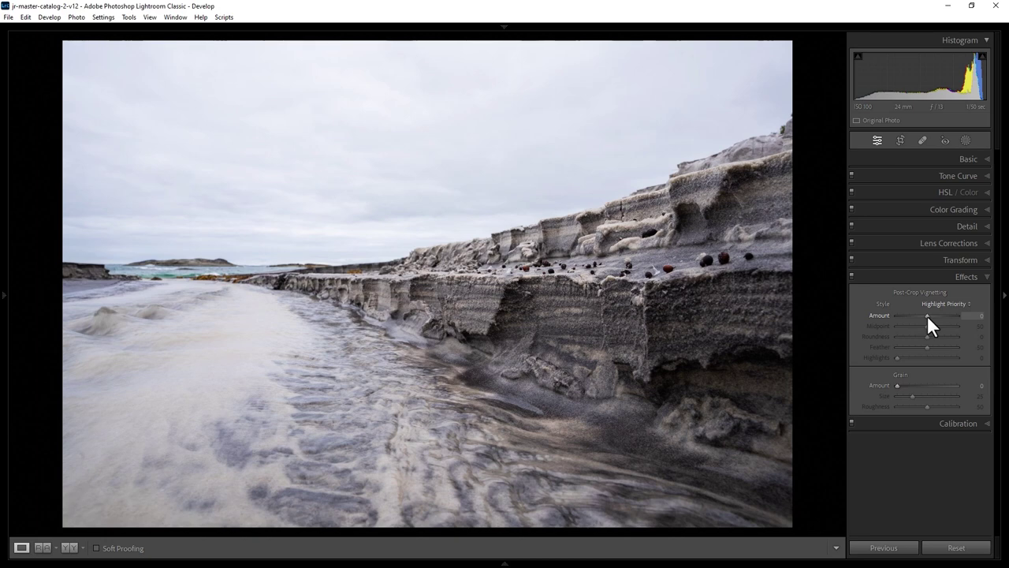
mouse_move(927, 315)
left_mouse_down()
mouse_move(949, 306)
mouse_move(904, 310)
mouse_move(926, 325)
mouse_move(891, 319)
mouse_move(933, 325)
left_mouse_up()
left_click_drag(927, 336, 878, 351)
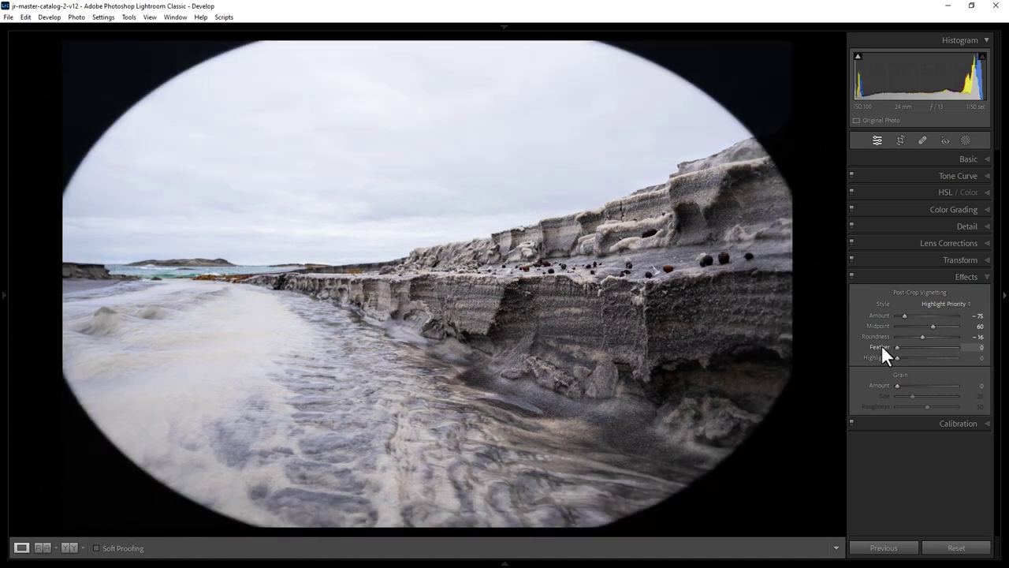
left_click_drag(885, 348, 954, 353)
mouse_move(927, 357)
left_mouse_down()
mouse_move(888, 359)
mouse_move(927, 360)
left_mouse_up()
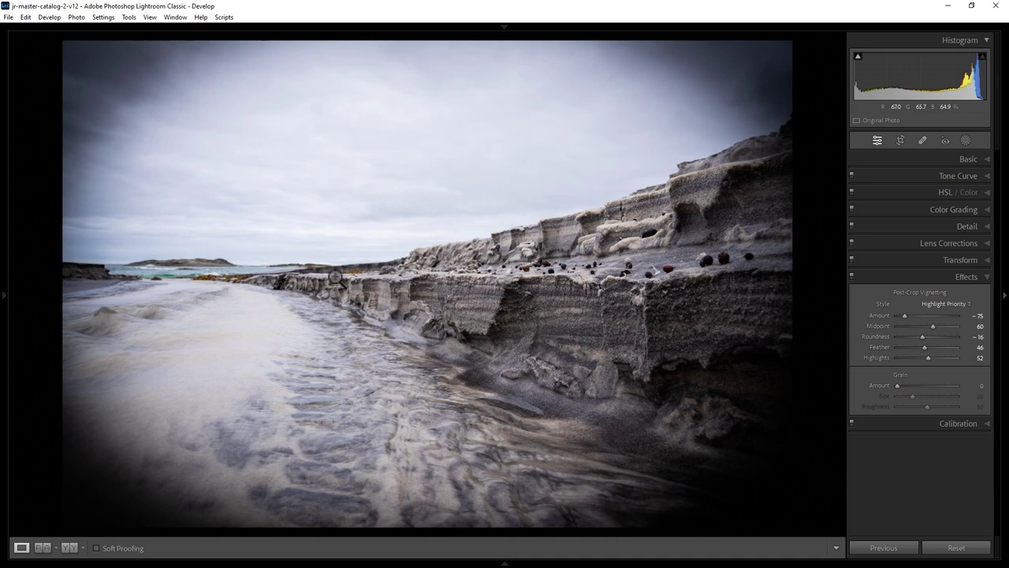
mouse_move(7, 304)
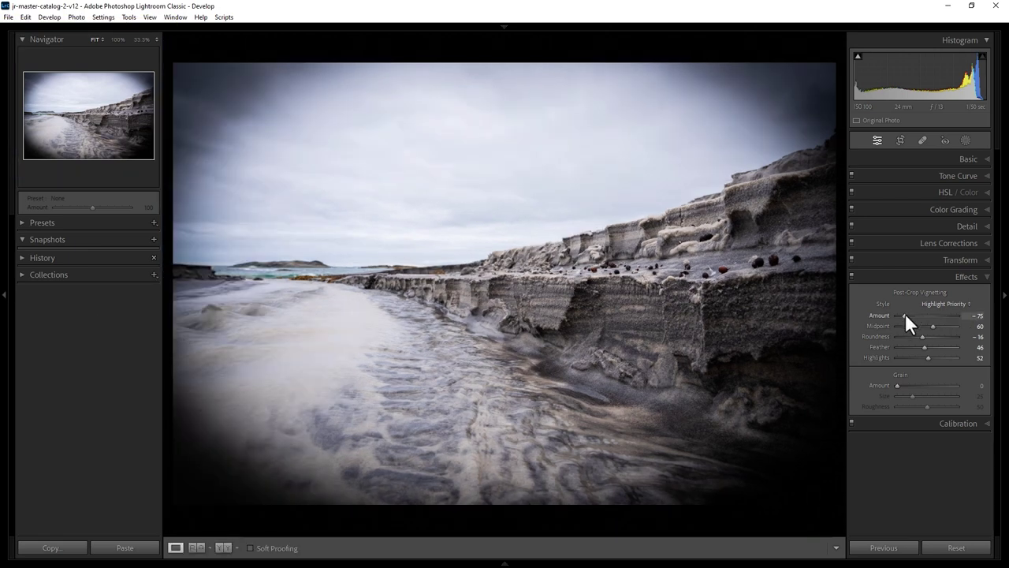
mouse_move(904, 313)
left_mouse_down()
mouse_move(923, 310)
mouse_move(900, 322)
left_mouse_up()
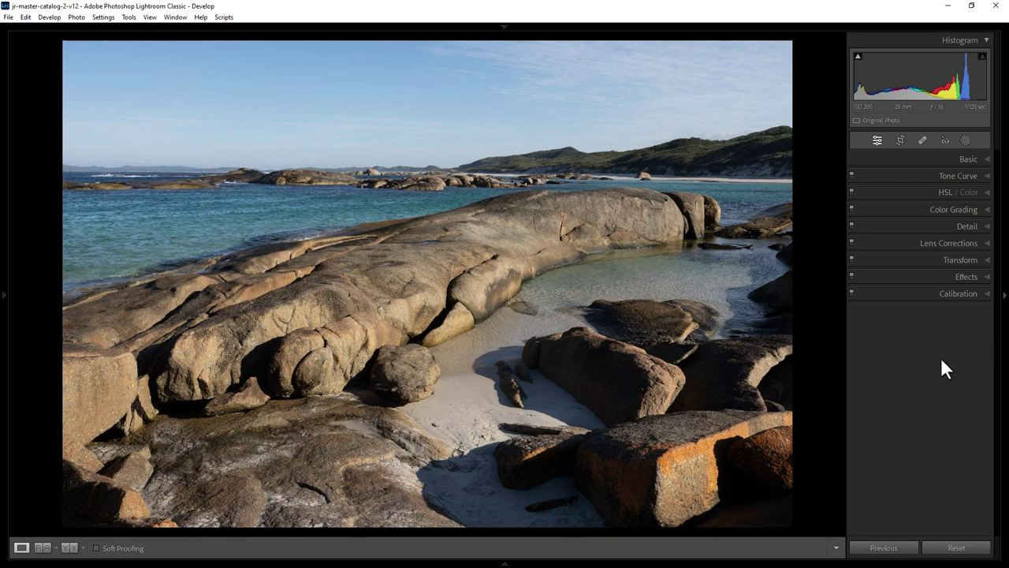
Step: Crop sky and foreground off the granite beach photo into a wide strip
left_click(900, 140)
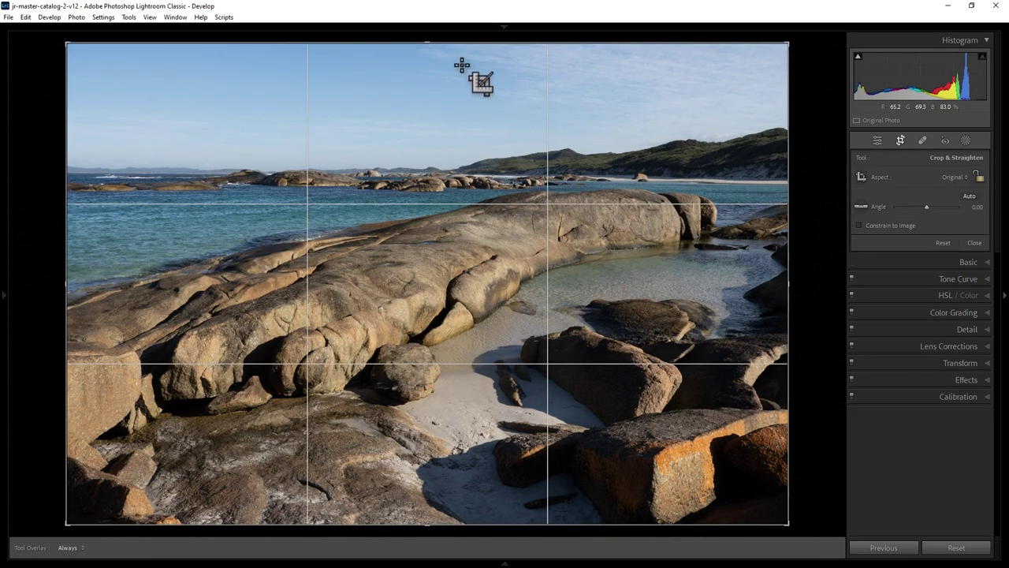
left_click_drag(429, 42, 426, 77)
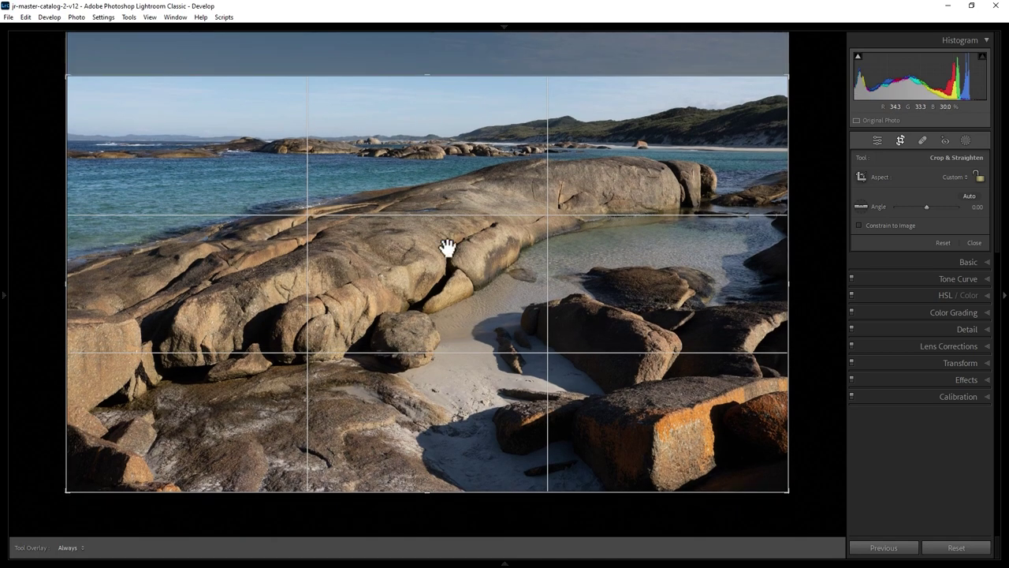
left_click_drag(428, 492, 422, 417)
left_click_drag(444, 283, 431, 352)
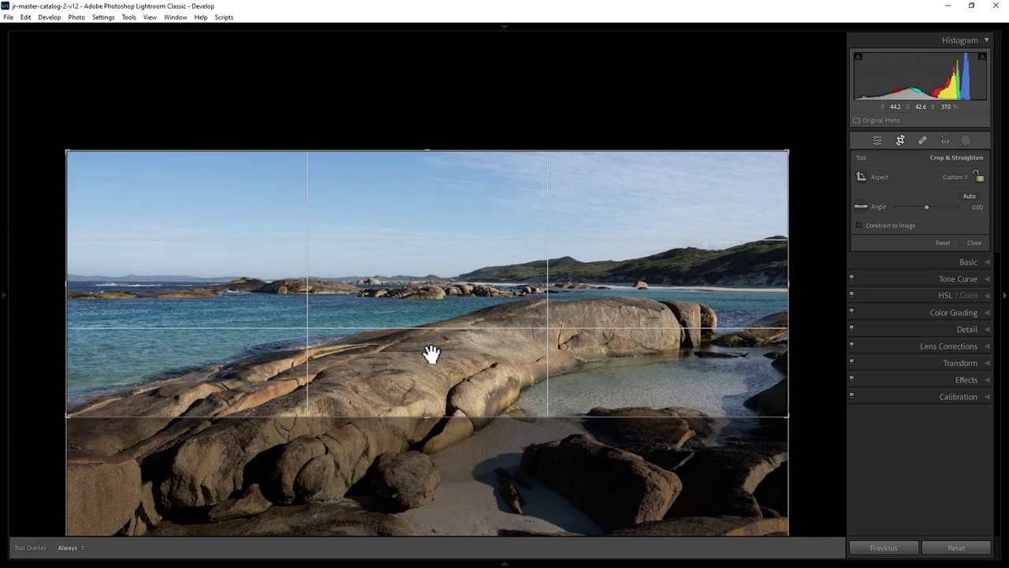
Step: Black out the surroundings with L, shift the photo up in the frame, apply the crop, then return to the Library grid
key("l")
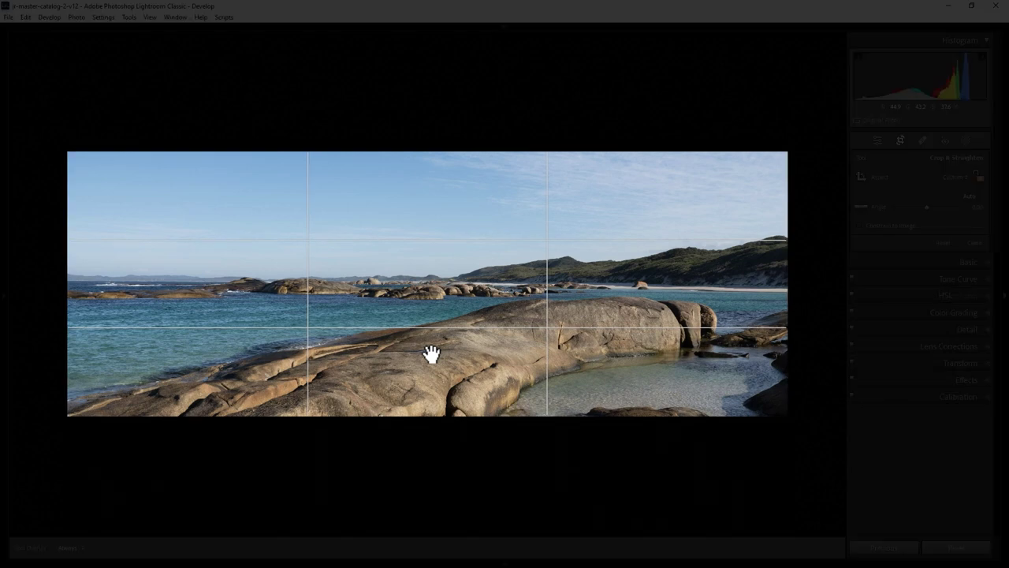
key("l")
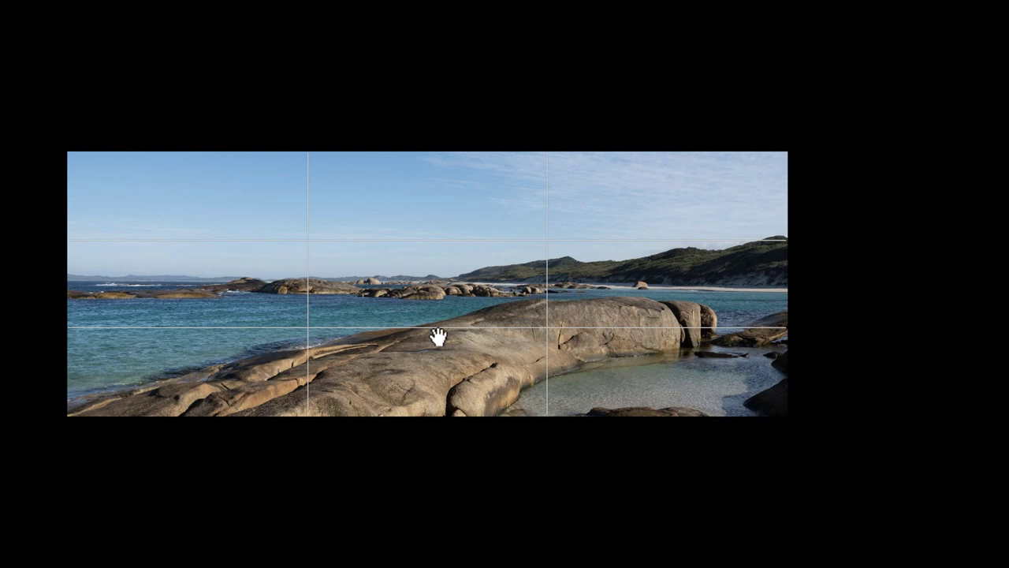
left_click_drag(447, 299, 433, 209)
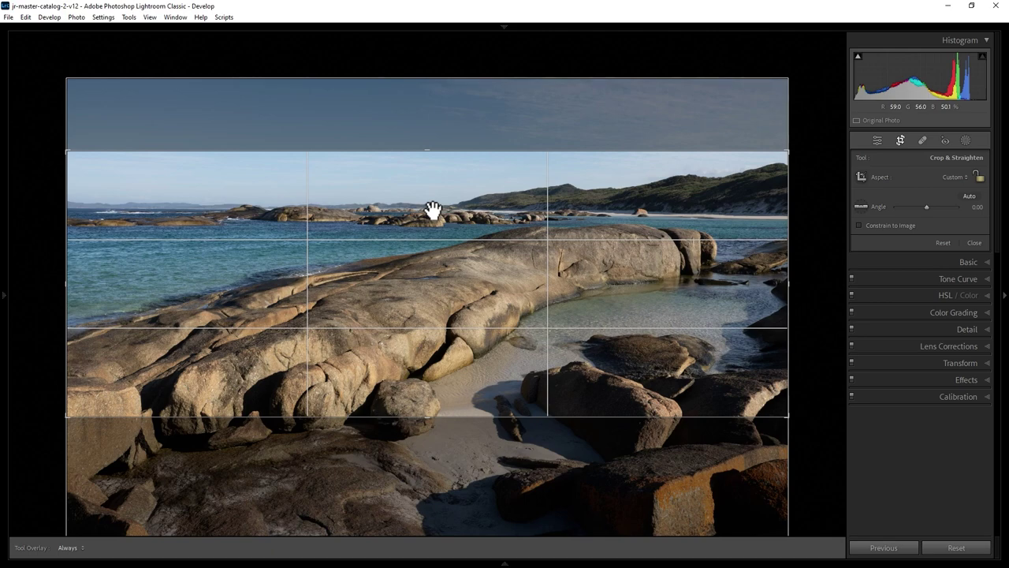
key("Return")
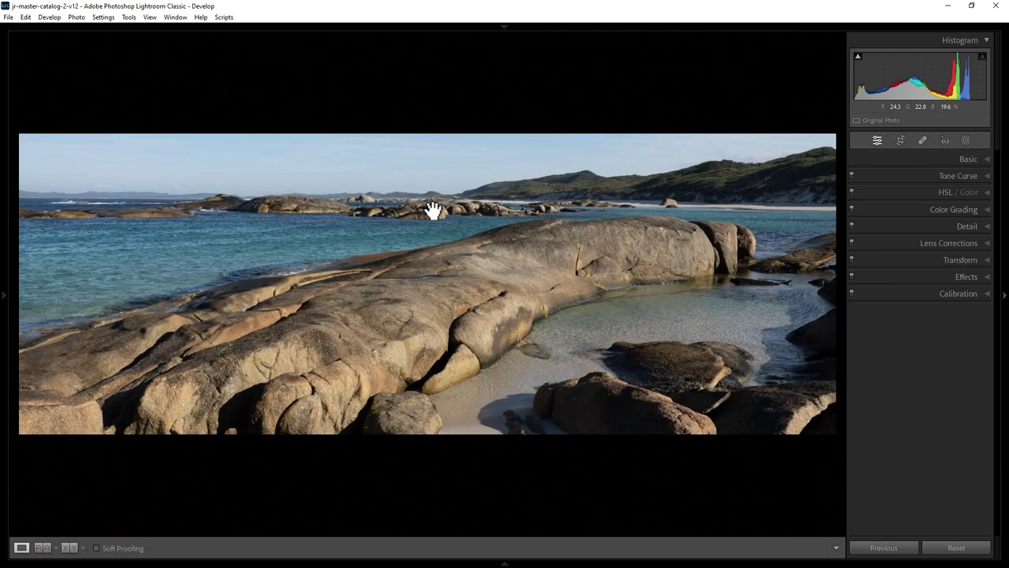
key("g")
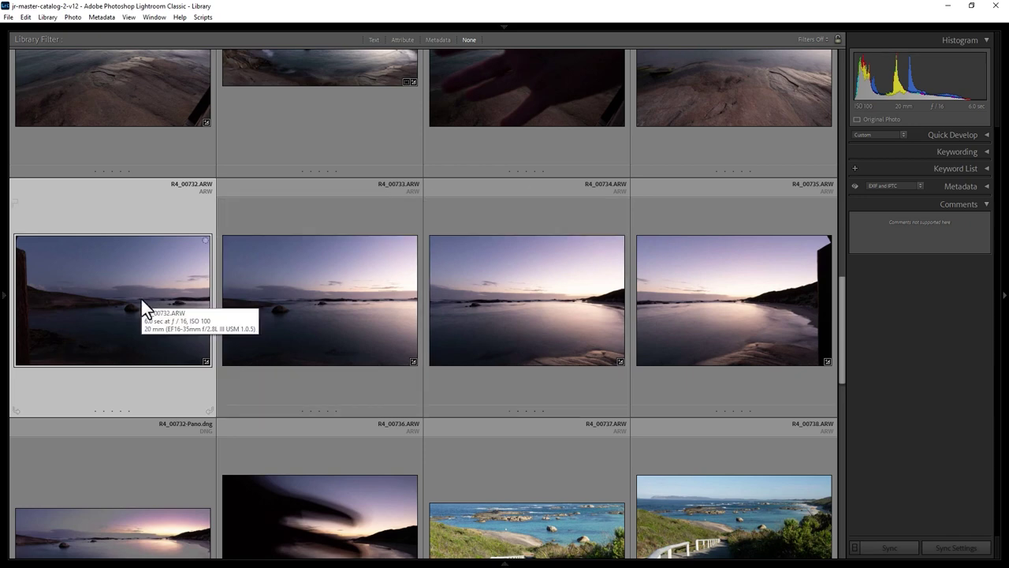
Step: Select the four dusk photos R4_00732 through R4_00735
left_click(338, 295)
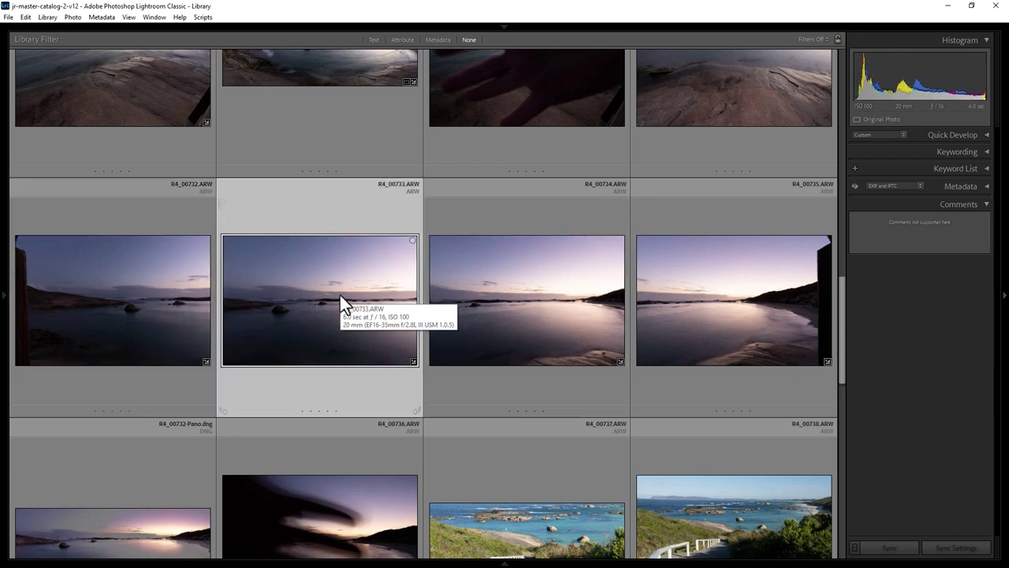
left_click(573, 351)
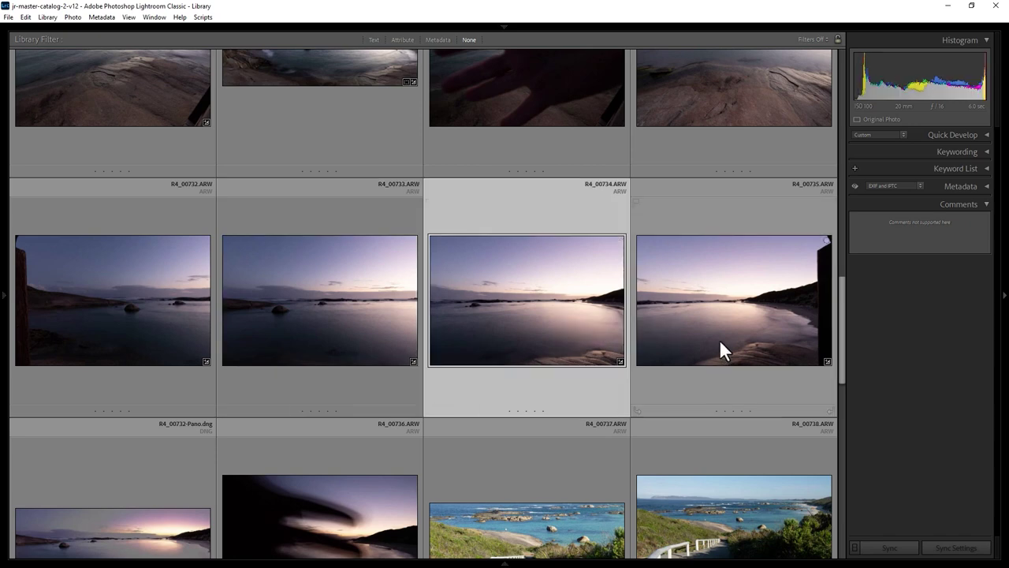
left_click(744, 357)
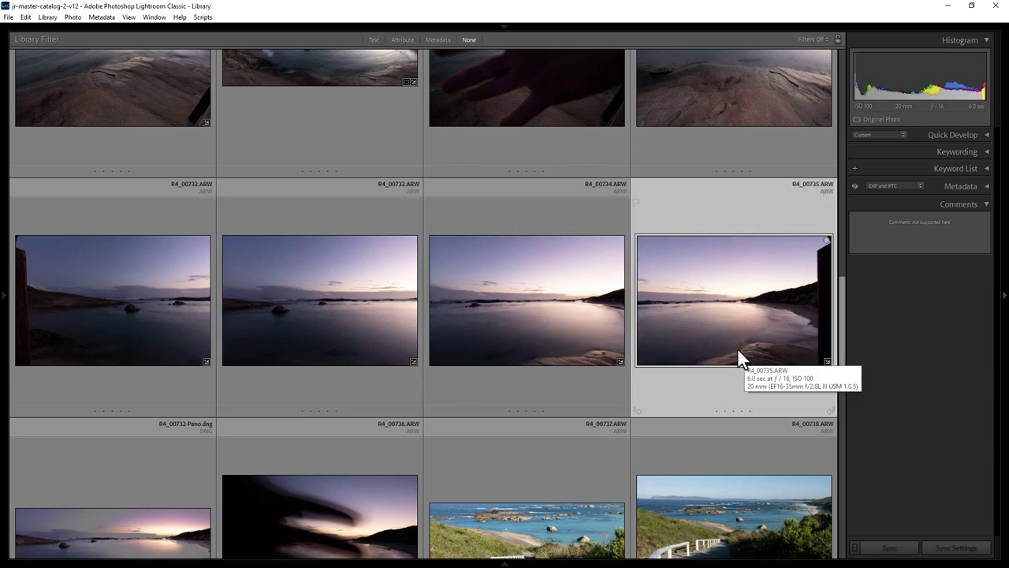
left_click(158, 304)
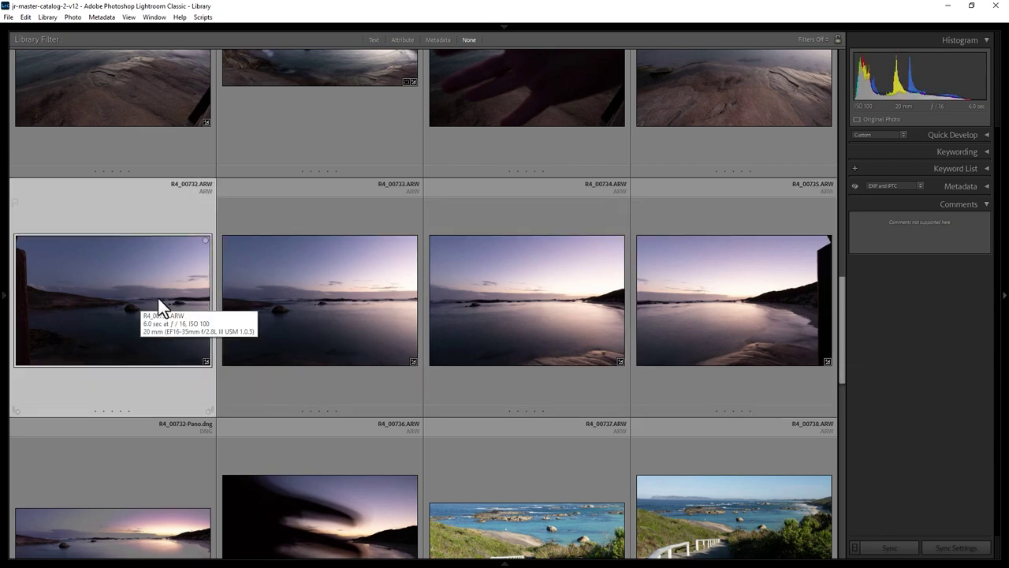
left_click(730, 279, "shift")
Step: Start Photo Merge > Panorama on the selected photos
right_click(729, 279)
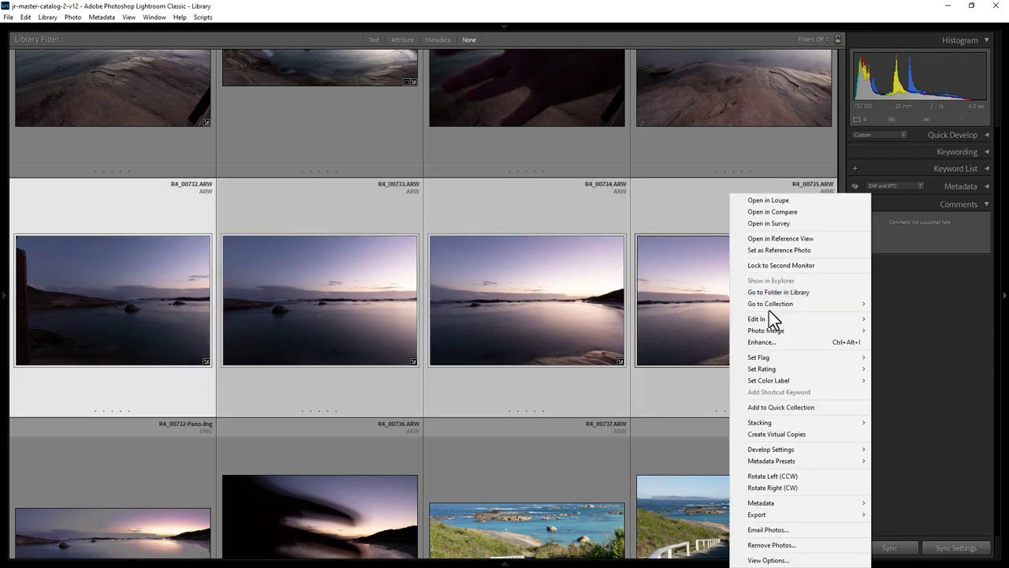
mouse_move(783, 328)
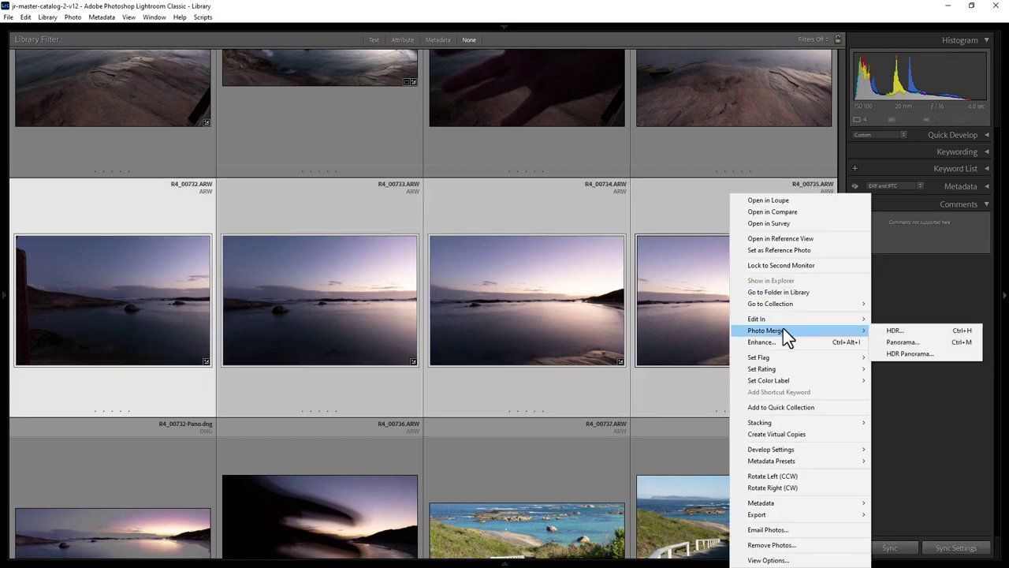
left_click(903, 341)
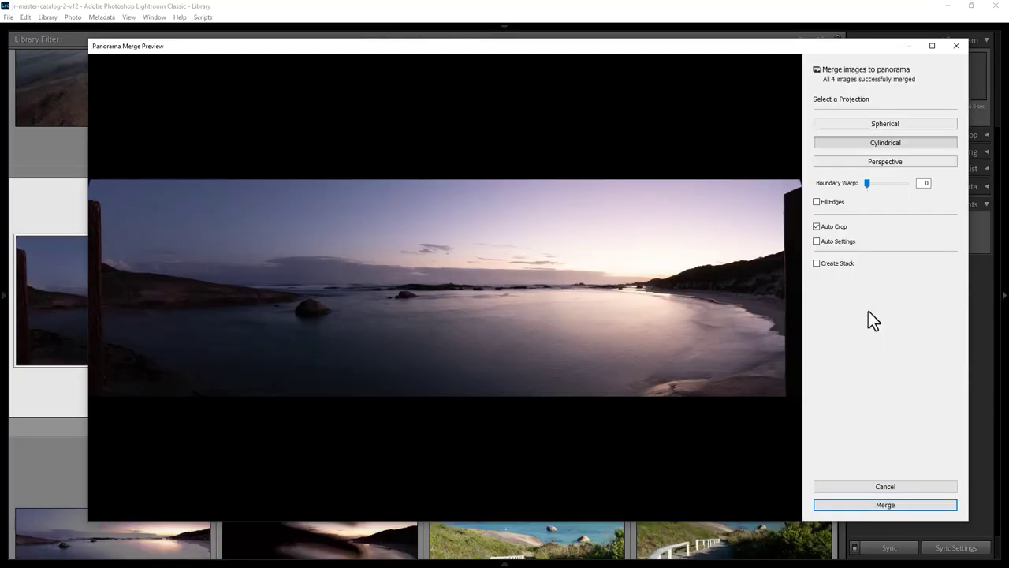
Step: Toggle Auto Crop off and back on, and enable Auto Settings in the panorama preview
left_click(817, 226)
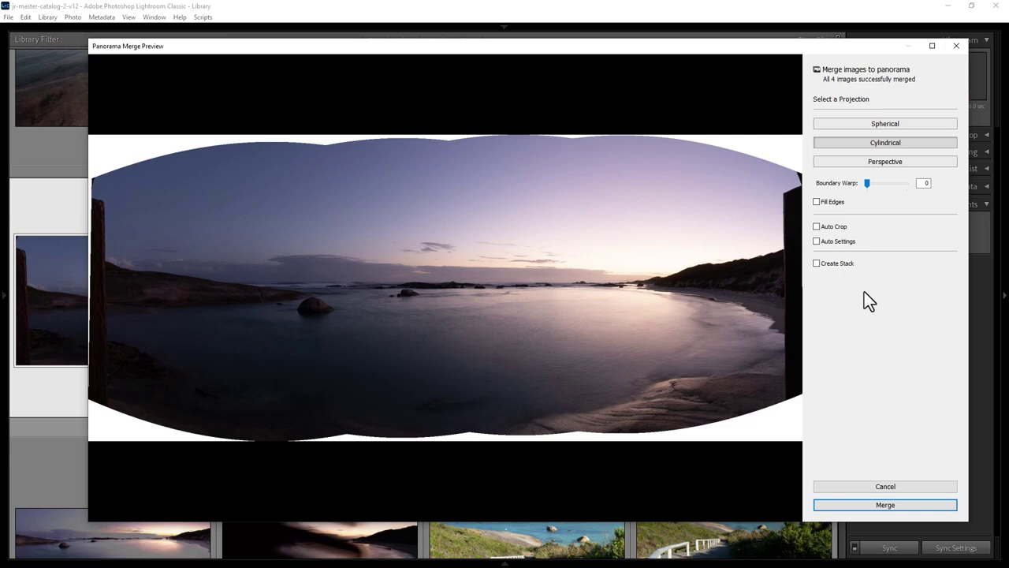
left_click(817, 226)
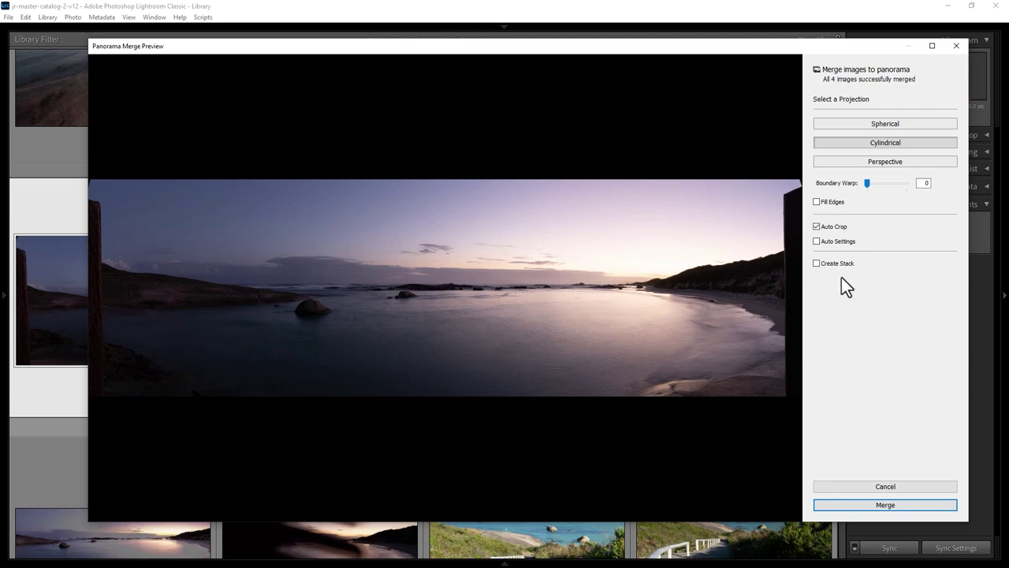
left_click(818, 242)
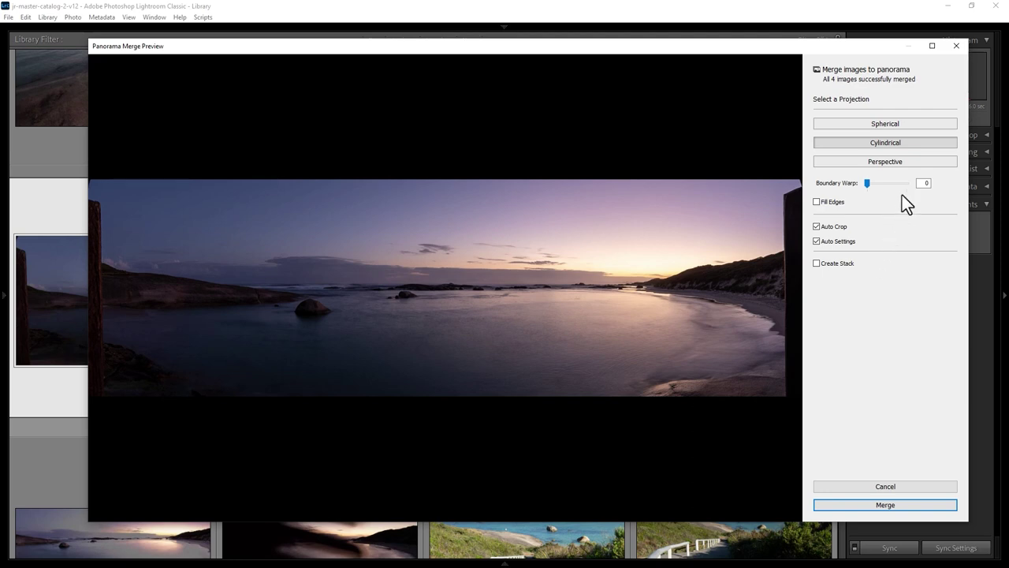
Step: Try Spherical, return to Cylindrical, turn Auto Settings off and merge the panorama
left_click(913, 122)
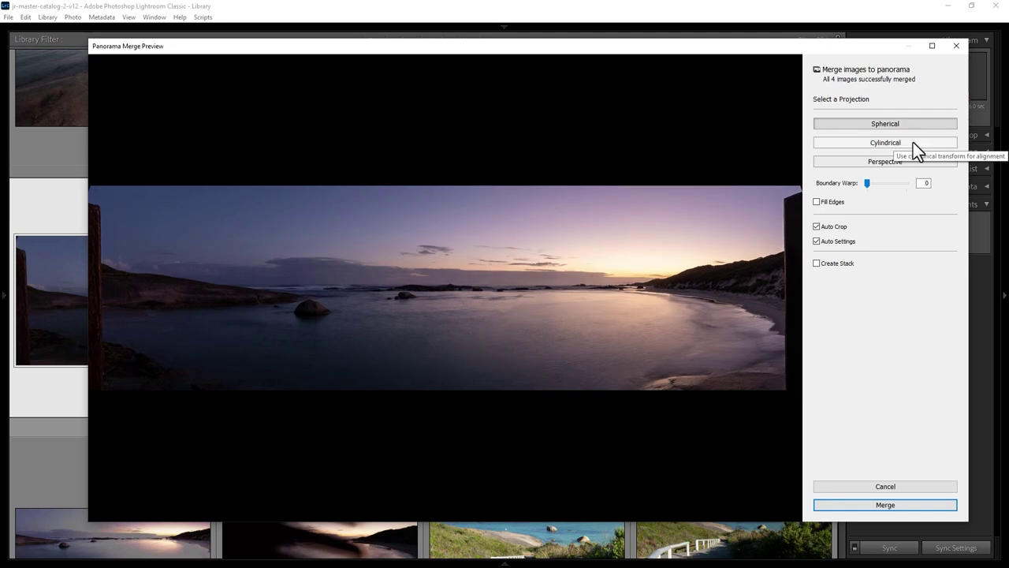
left_click(914, 142)
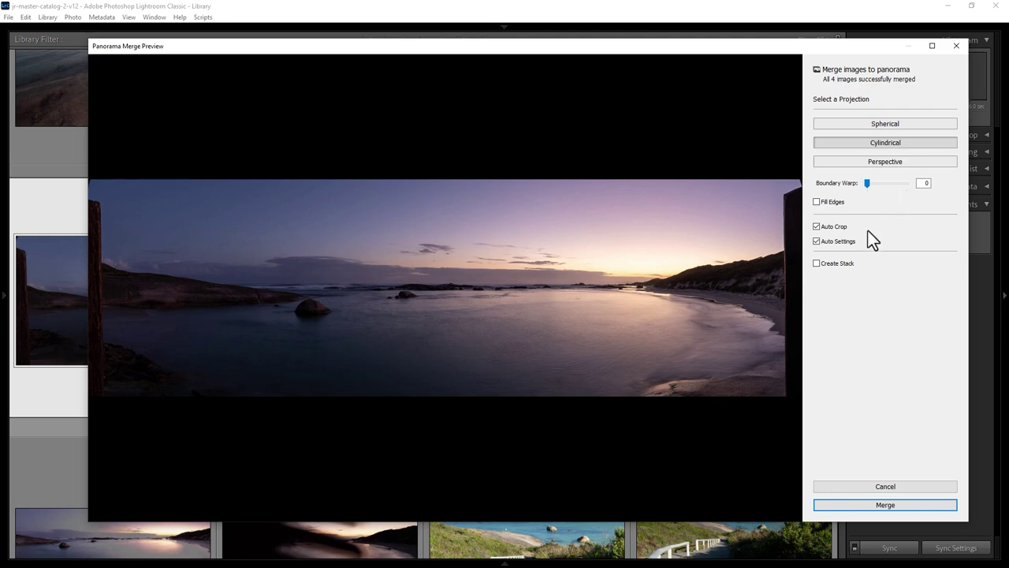
left_click(817, 242)
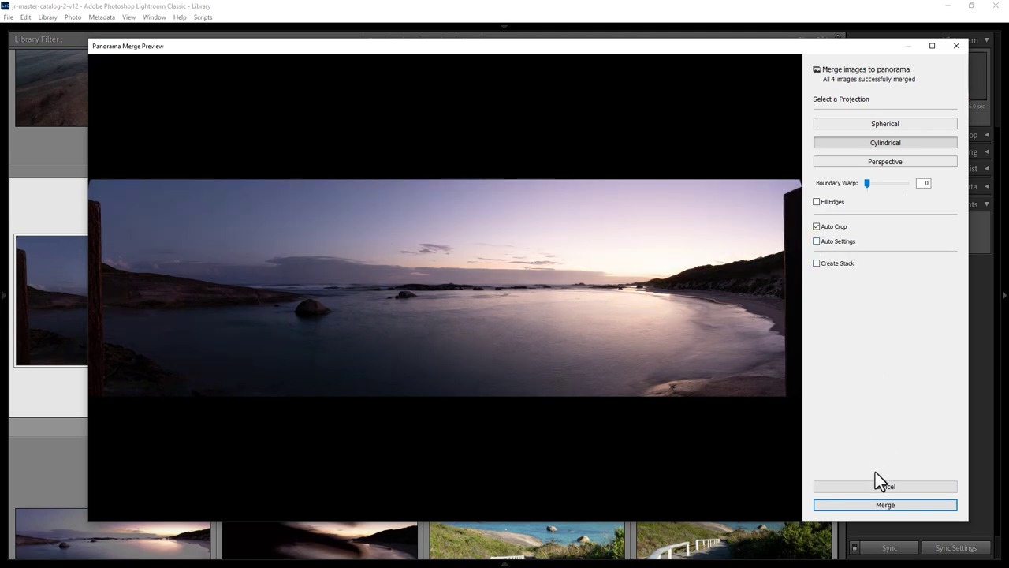
left_click(882, 505)
mouse_move(505, 34)
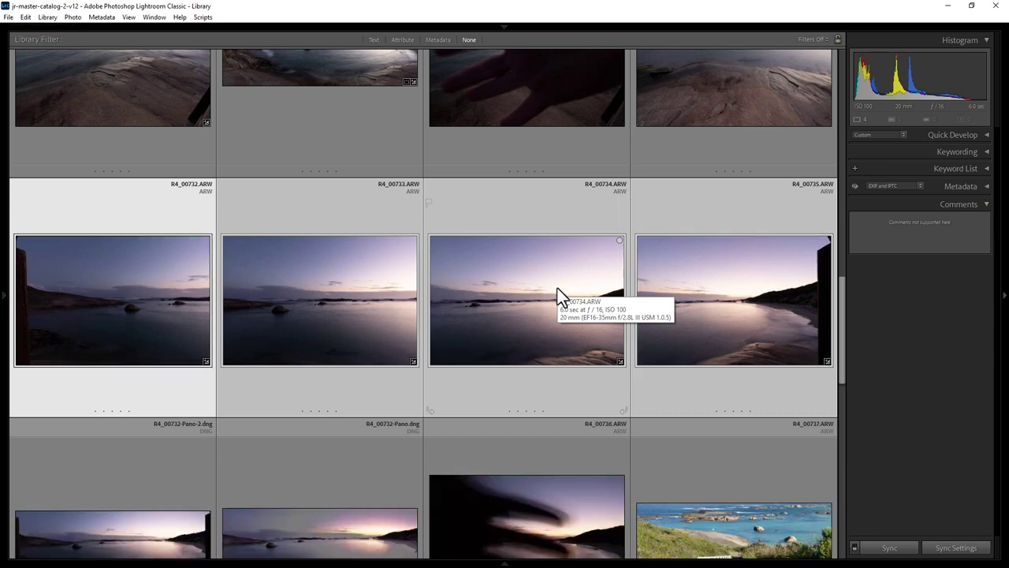
Step: Open R4_00732-Pano-2.dng in Develop and raise its Shadows in the Basic panel
scroll(558, 287, "down", 2)
left_click(104, 408)
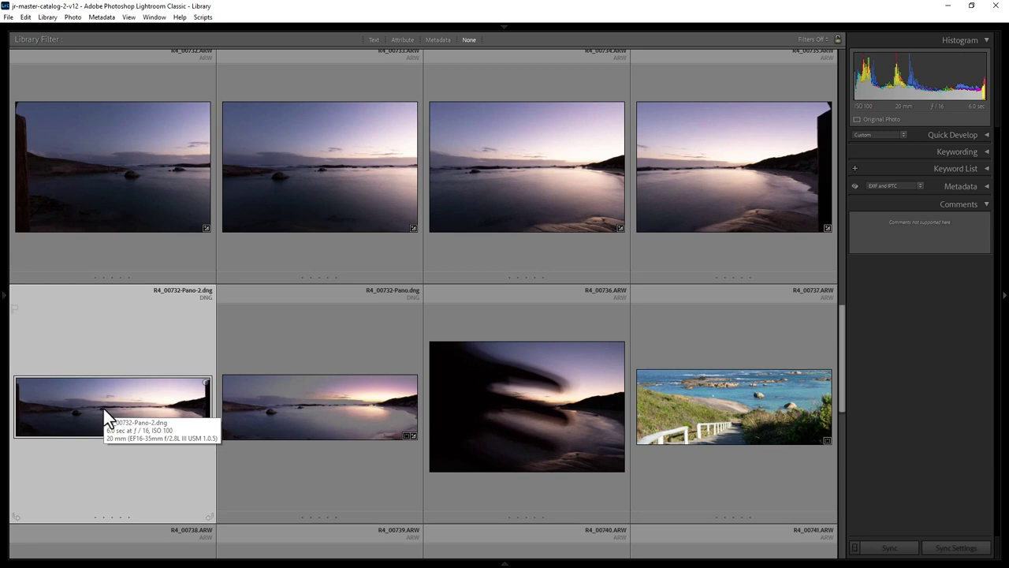
key("d")
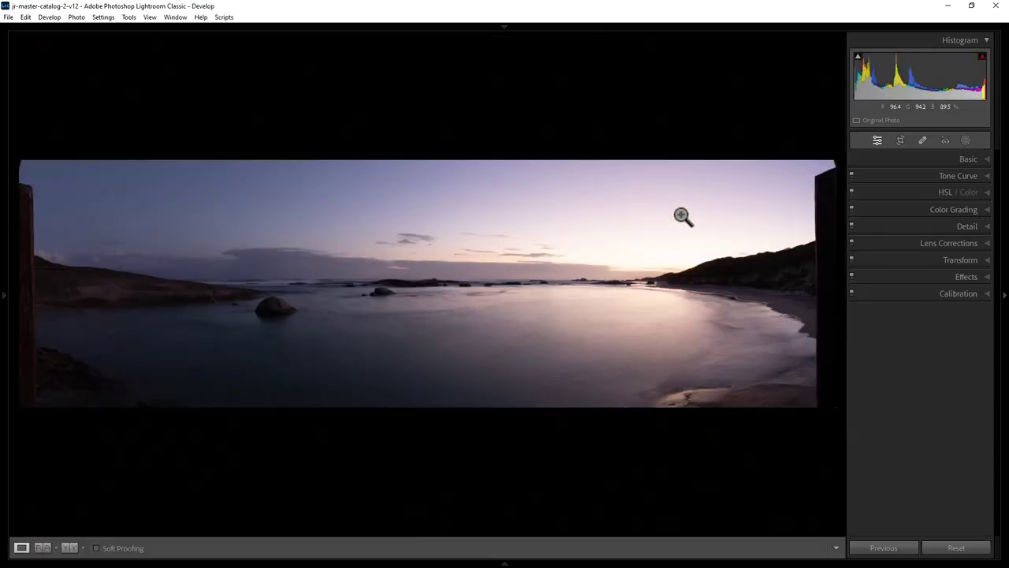
left_click(986, 160)
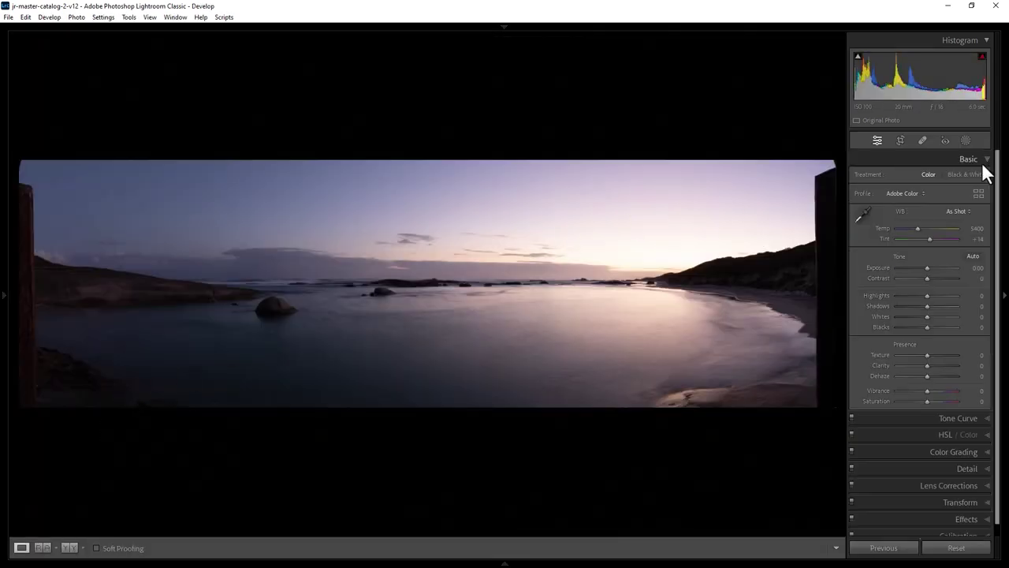
left_click_drag(928, 306, 952, 307)
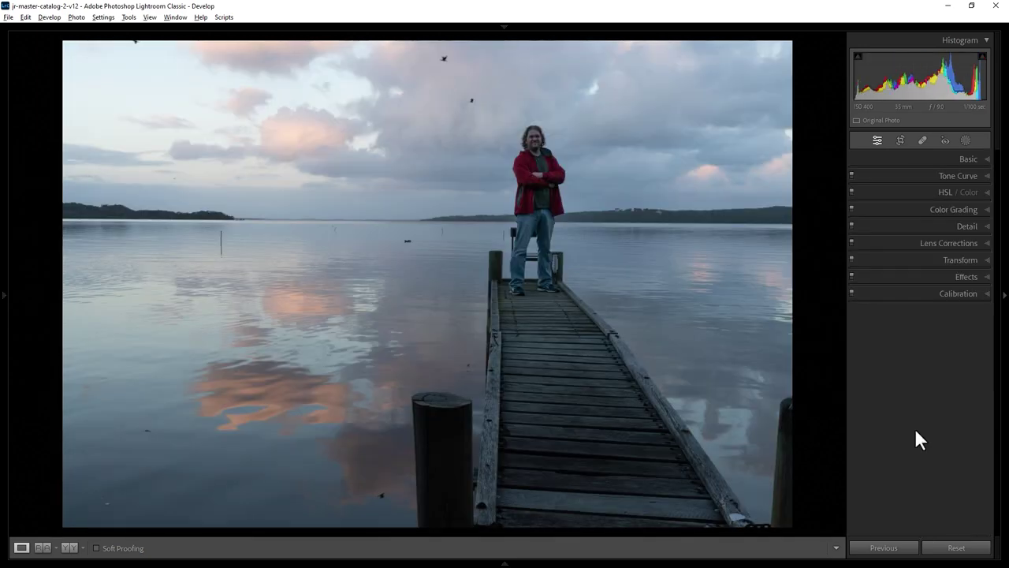
Step: Shrink the pier photo's crop from its corners and top, and reposition the photo inside it
left_click(901, 142)
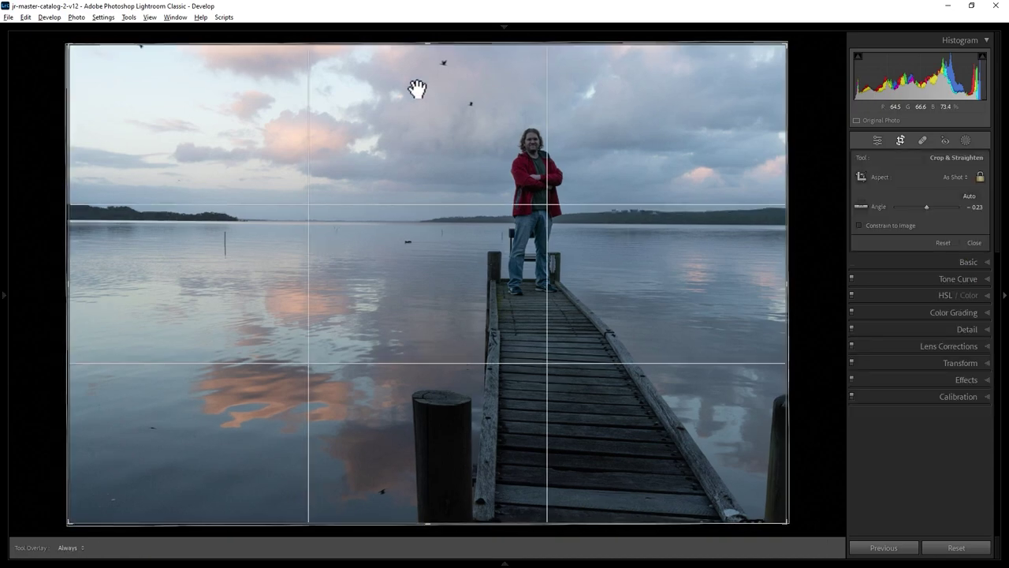
left_click_drag(74, 40, 144, 125)
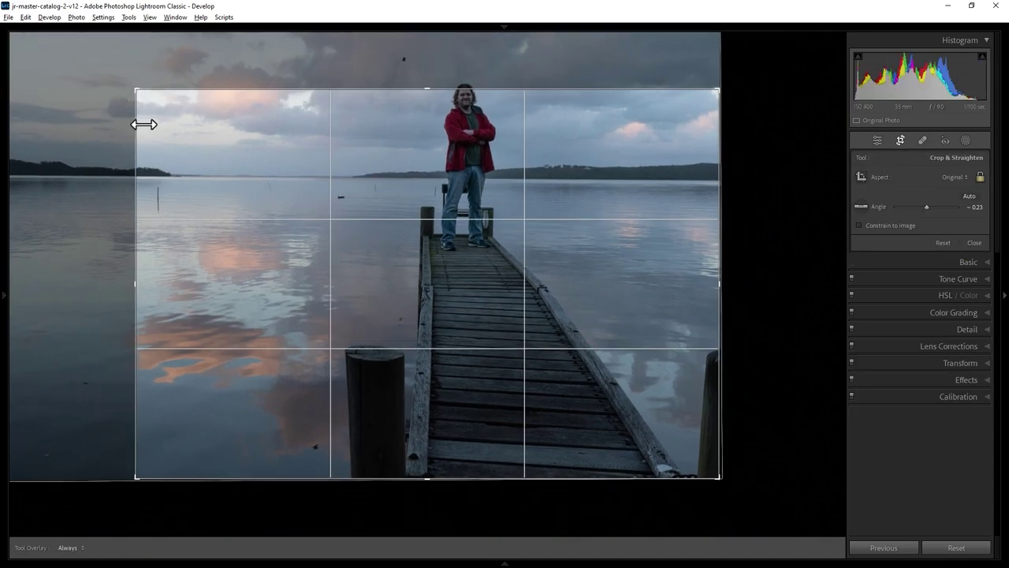
left_click_drag(687, 460, 639, 418)
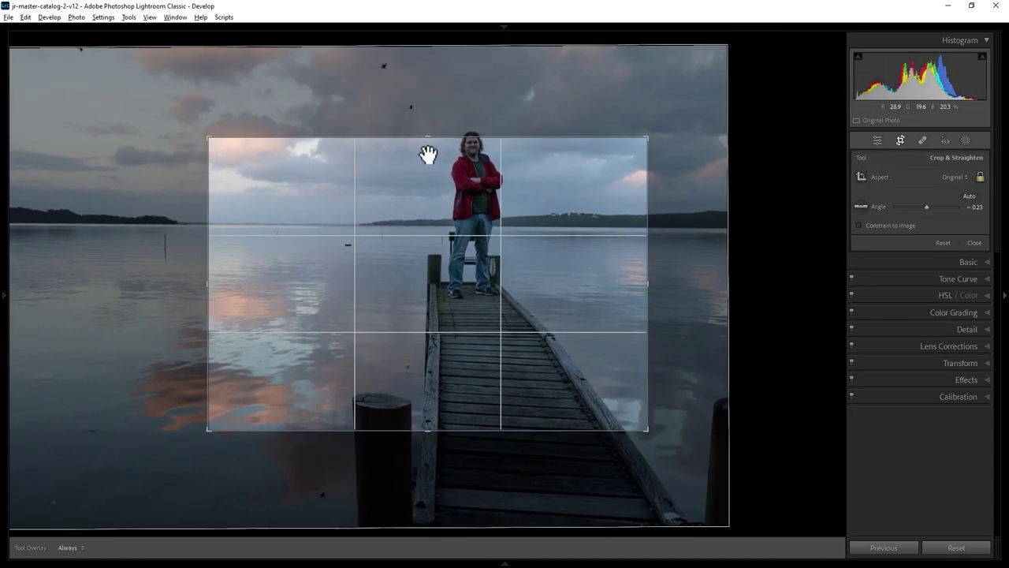
left_click_drag(427, 138, 424, 150)
left_click_drag(436, 273, 434, 342)
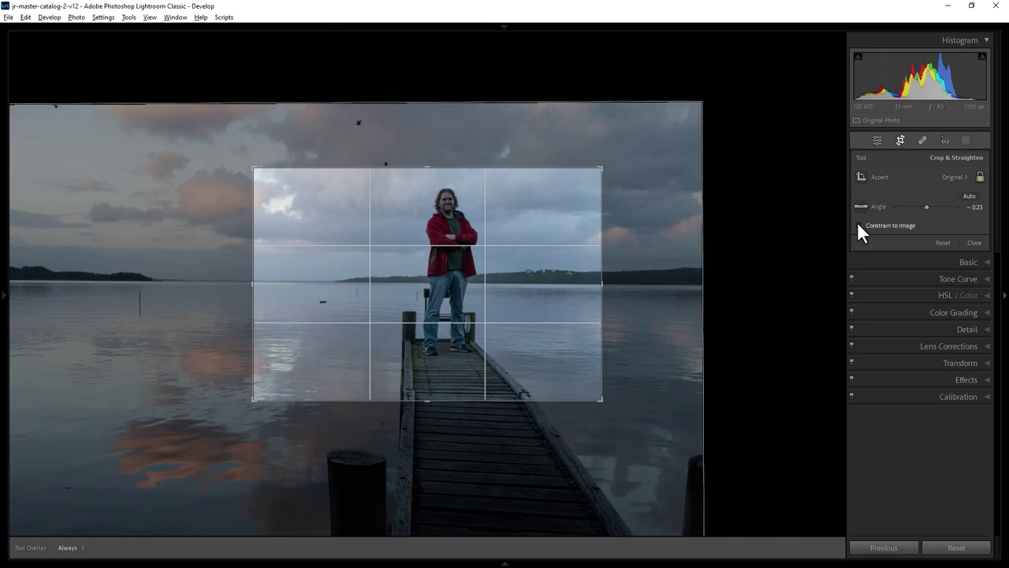
Step: Unlock the crop aspect and narrow it to a tall strip around the man
left_click(980, 175)
left_click_drag(604, 167, 557, 162)
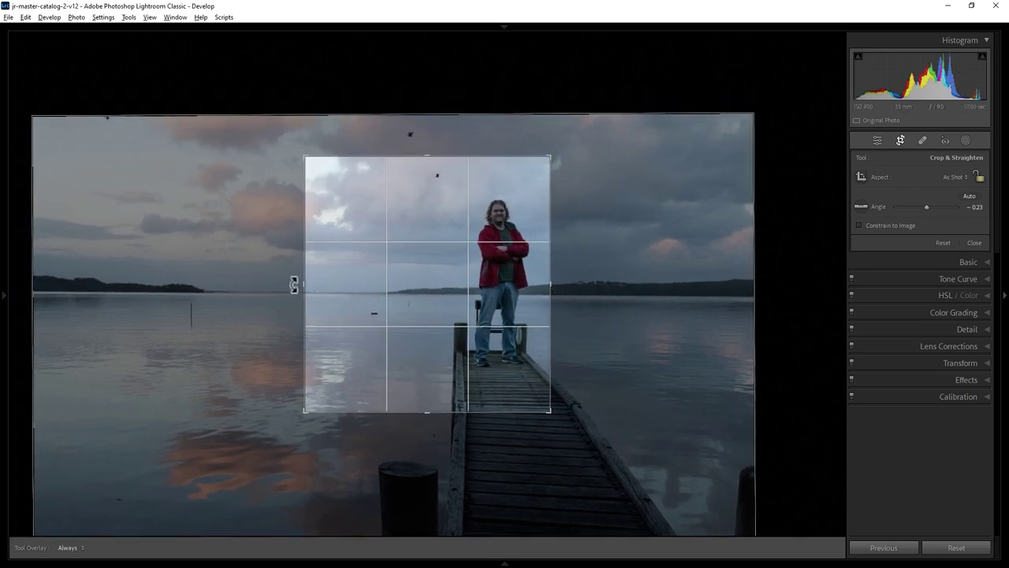
left_click_drag(300, 284, 370, 273)
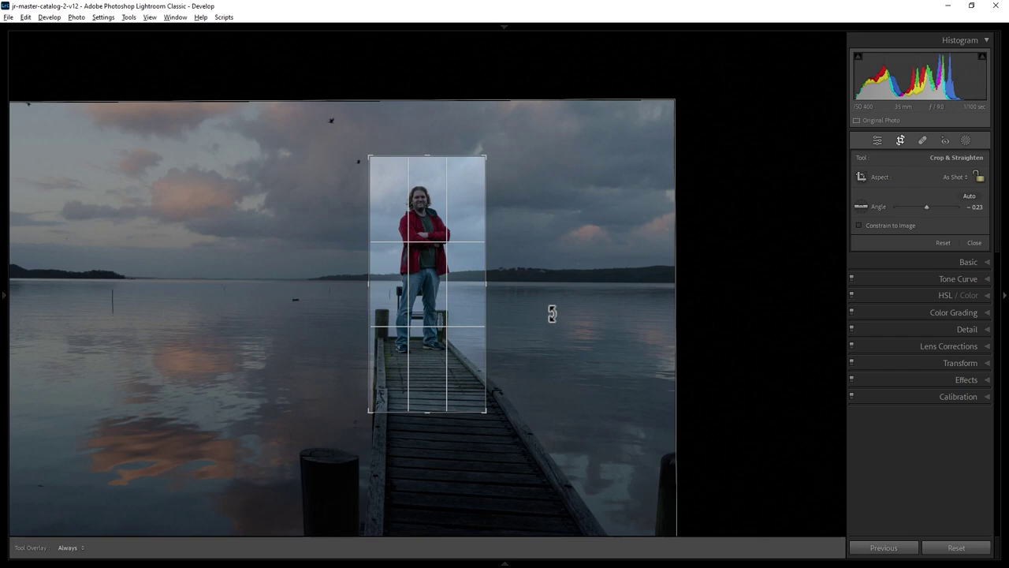
Step: In Lights Out view, shift the photo and widen the crop into a landscape frame with the man at left
key("l")
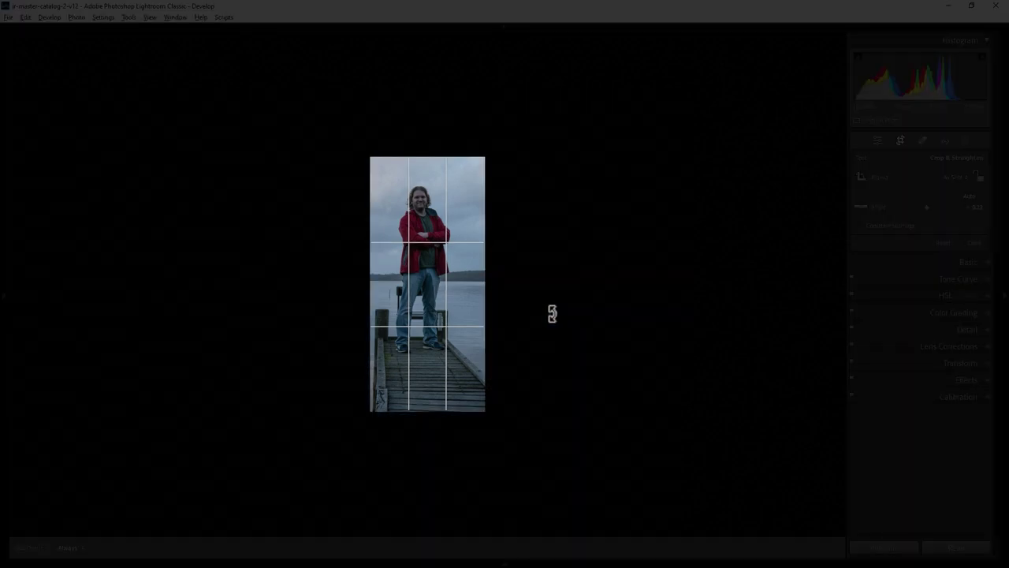
key("l")
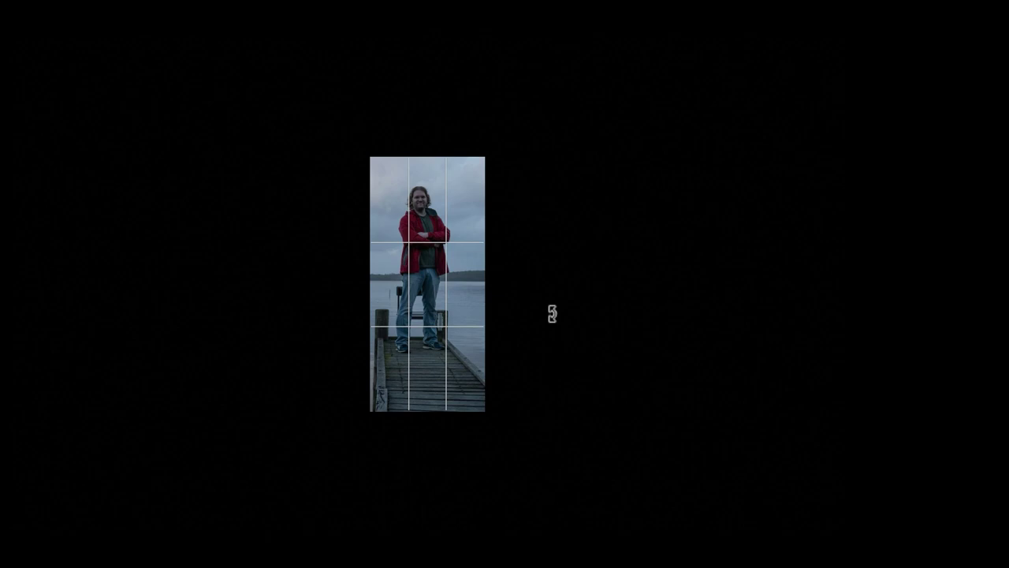
mouse_move(425, 276)
left_mouse_down()
mouse_move(448, 275)
mouse_move(407, 247)
mouse_move(419, 270)
left_mouse_up()
left_click_drag(485, 157, 602, 166)
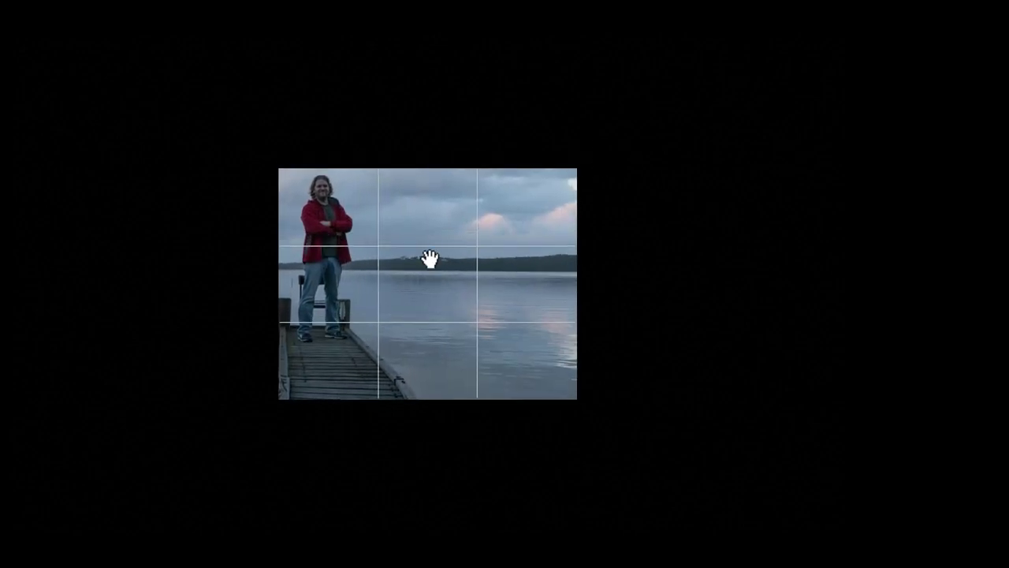
key("l")
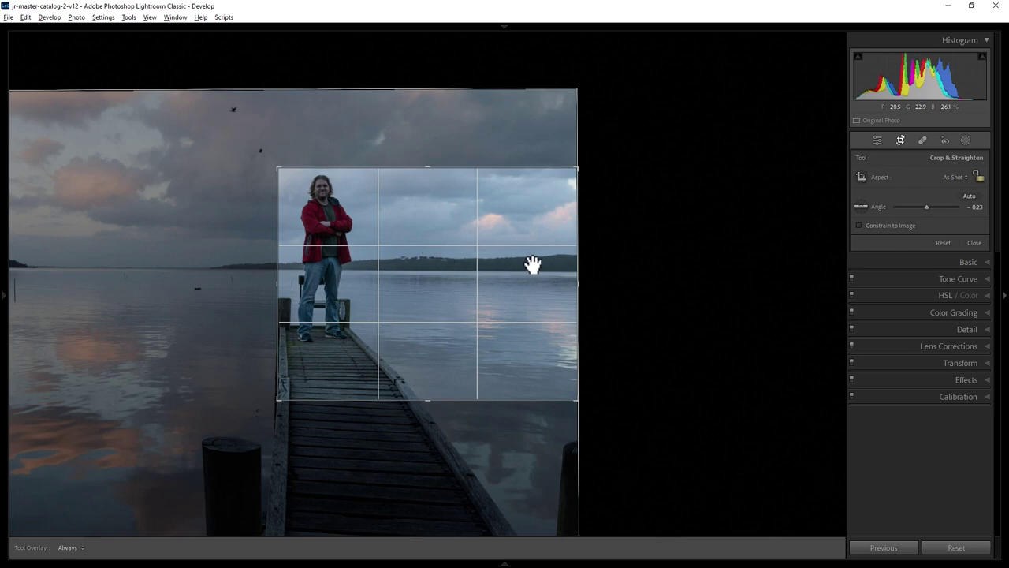
Step: Make the crop a 1 x 1 square, enlarge it, and reposition the photo under it
left_click(965, 176)
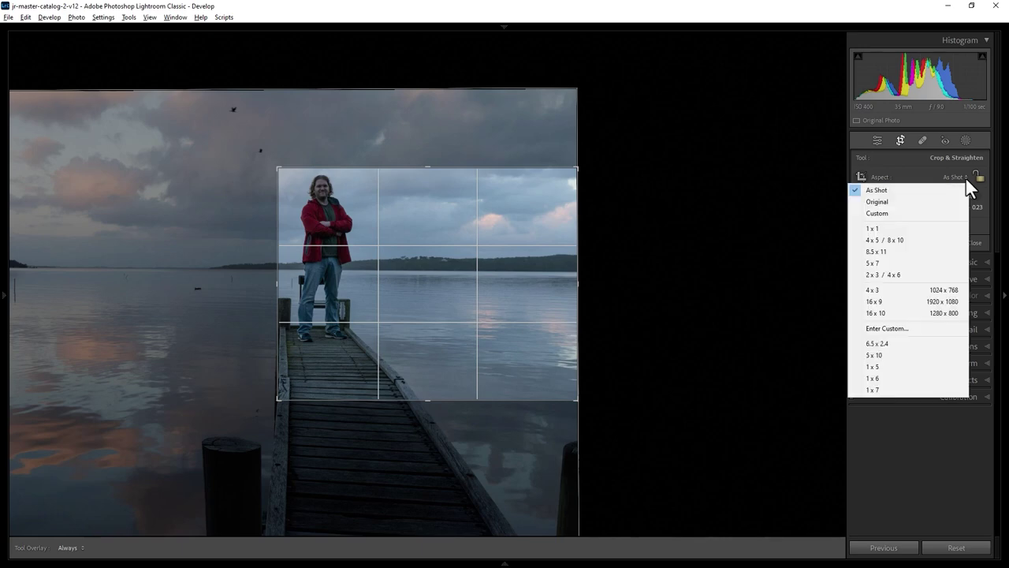
left_click(885, 229)
left_click_drag(314, 171, 295, 163)
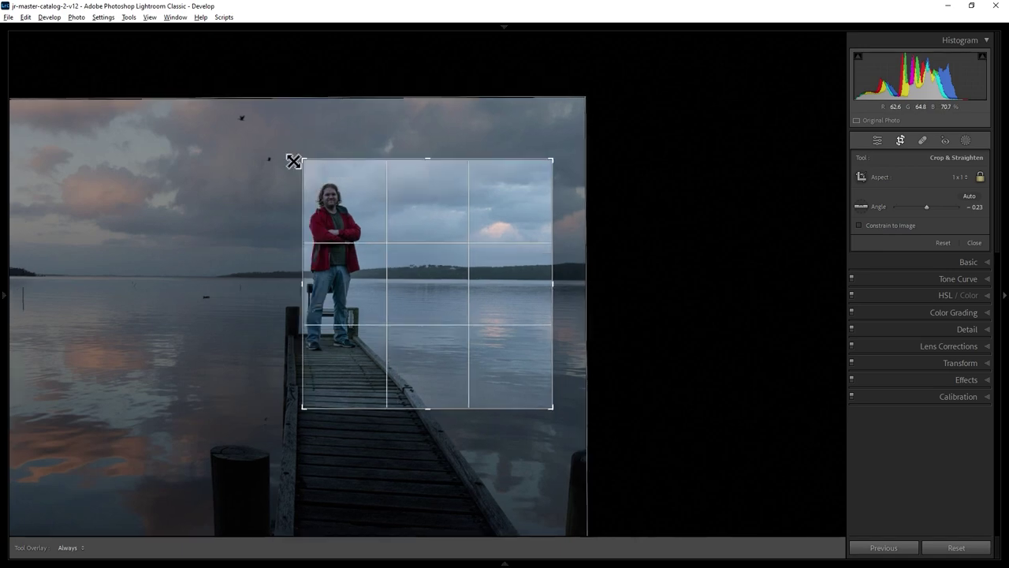
left_click_drag(426, 267, 448, 277)
Step: Switch the crop to a landscape 16 x 9 ratio and enlarge it from the bottom-left
left_click(964, 175)
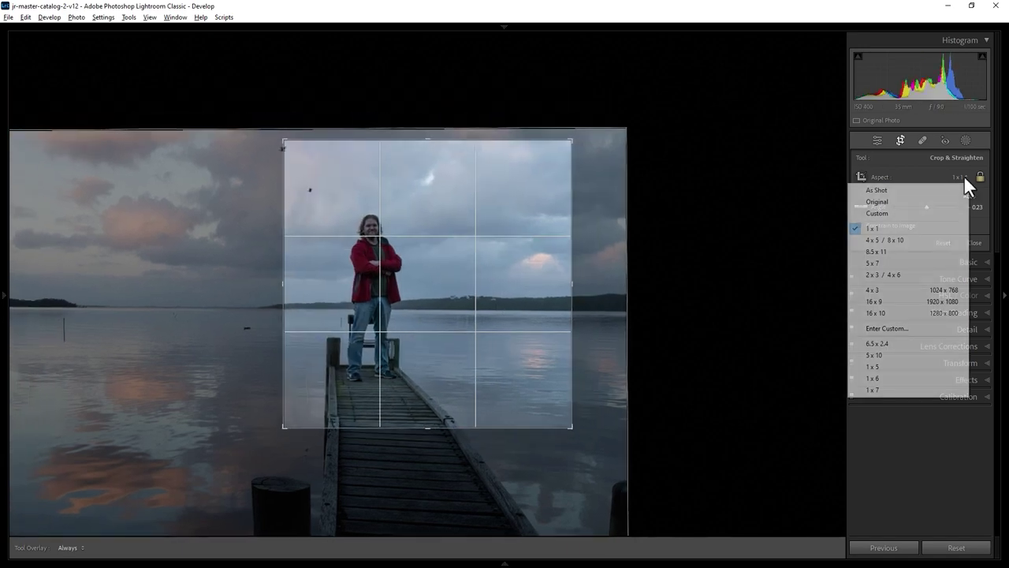
left_click(891, 302)
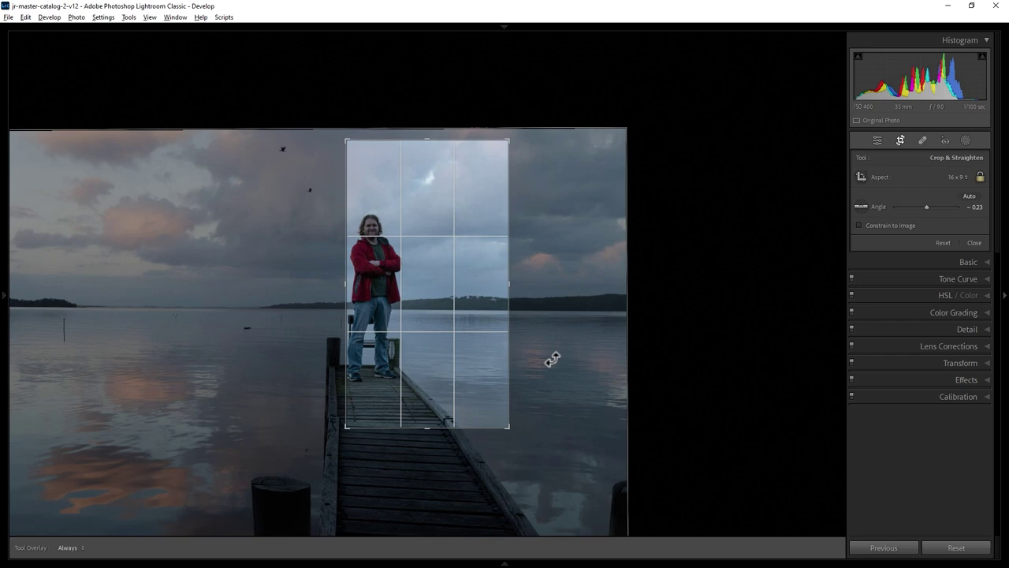
key("x")
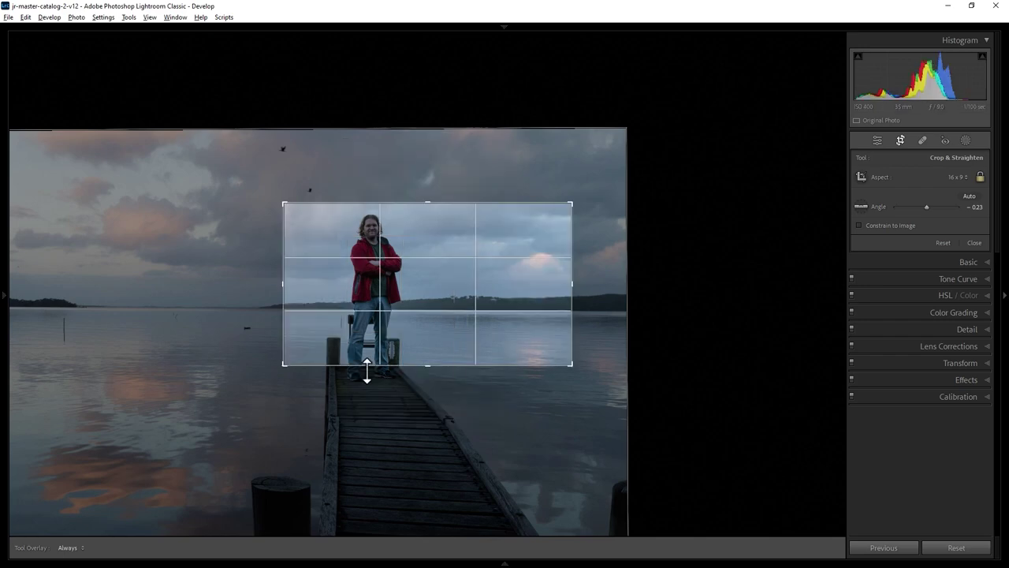
left_click_drag(283, 365, 223, 387)
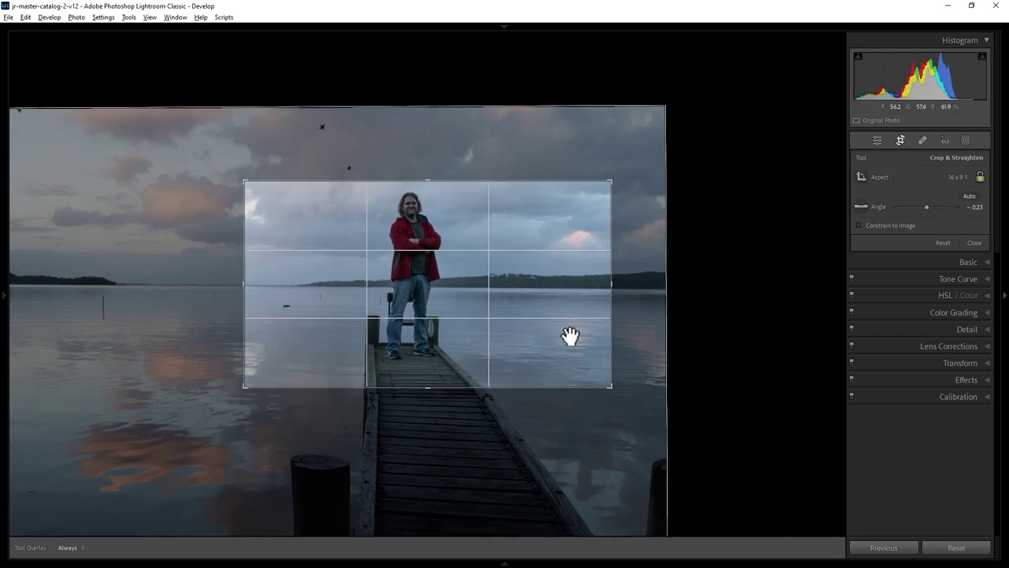
Step: Set the crop aspect to Original so it spans the full image
left_click(968, 176)
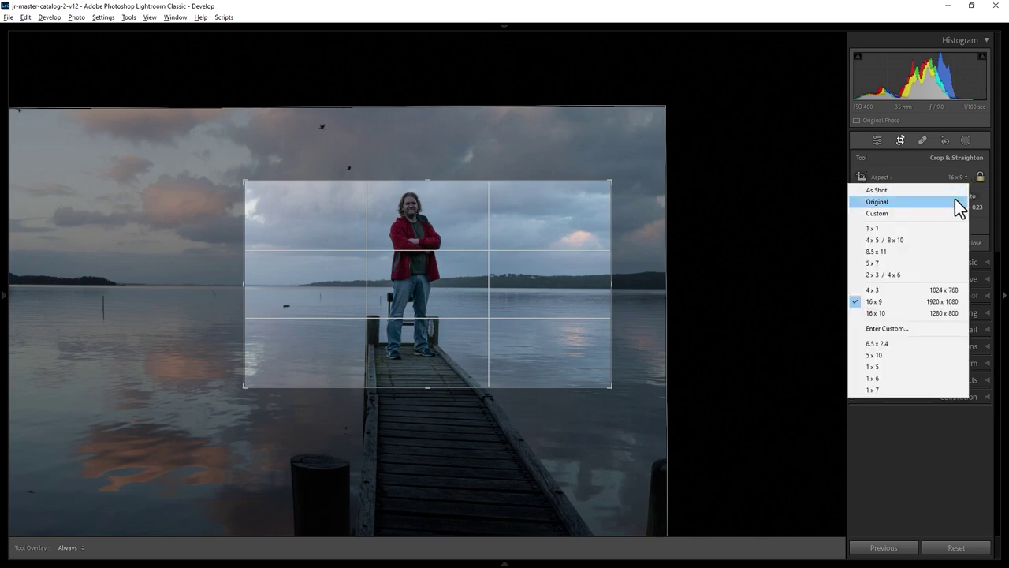
left_click(955, 198)
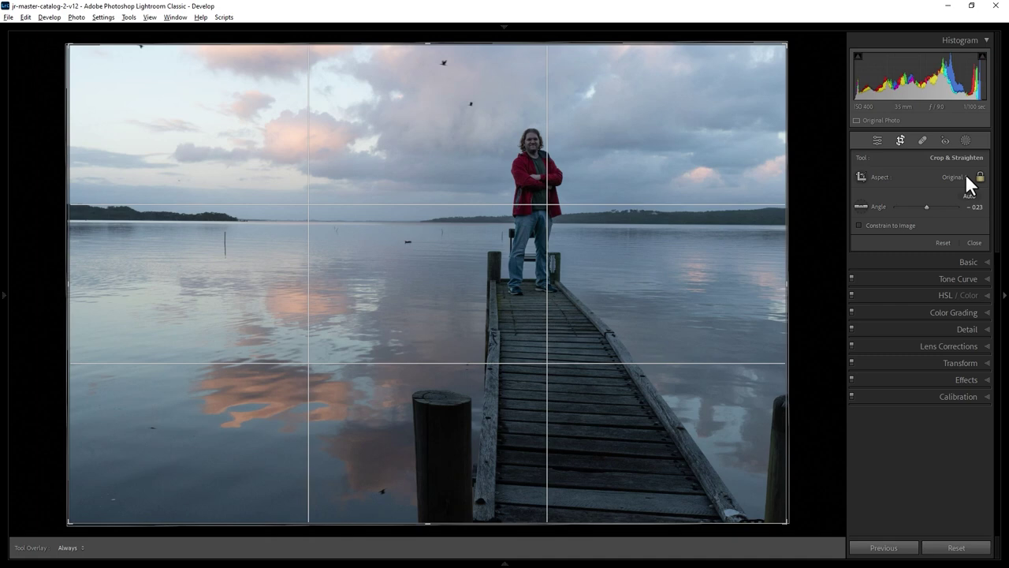
left_click(966, 177)
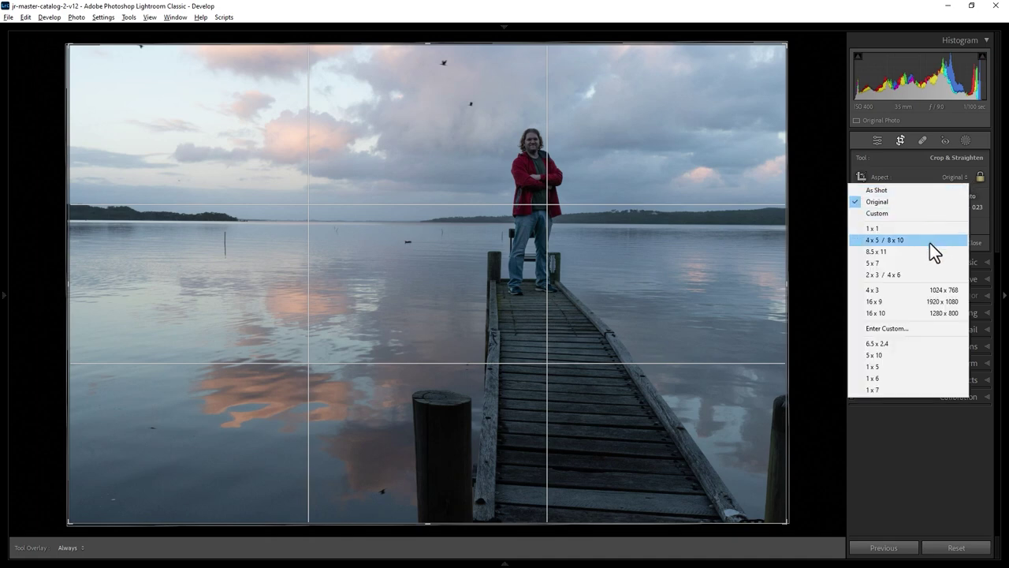
Step: Apply a custom 2 x 1 crop framing the man right of centre
left_click(923, 325)
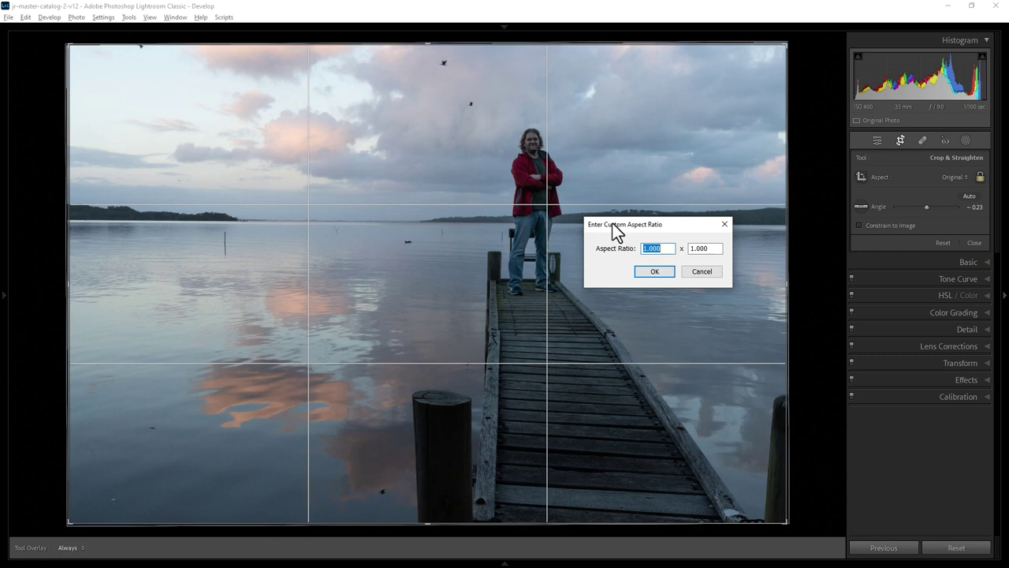
type("2")
left_click(720, 249)
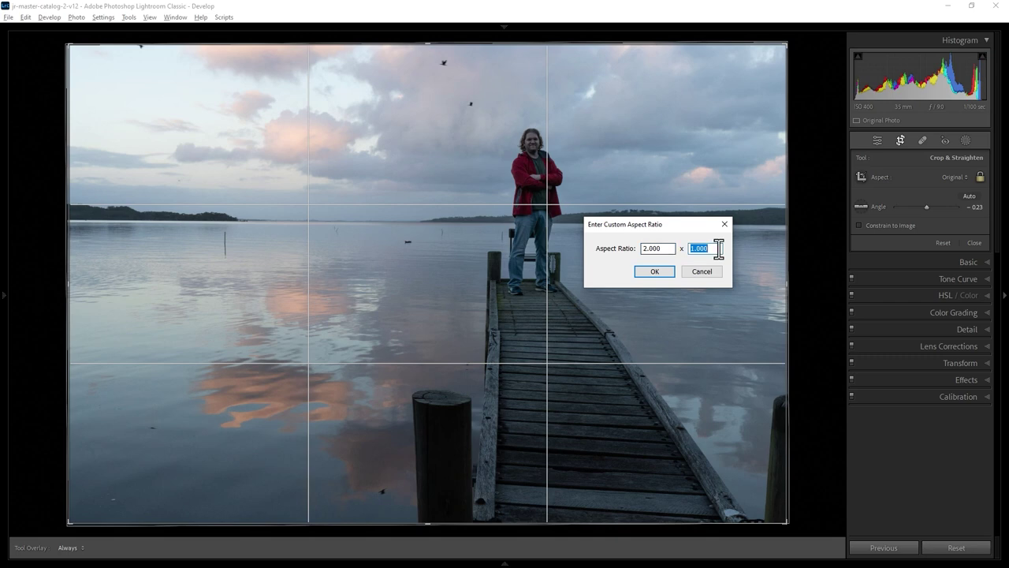
left_click(654, 271)
left_click_drag(421, 103, 352, 309)
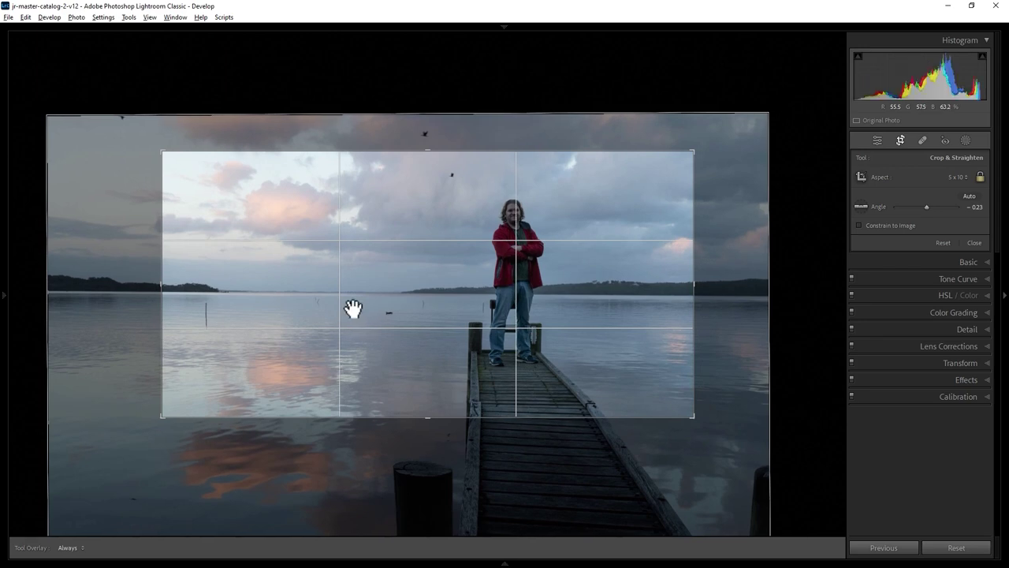
key("Return")
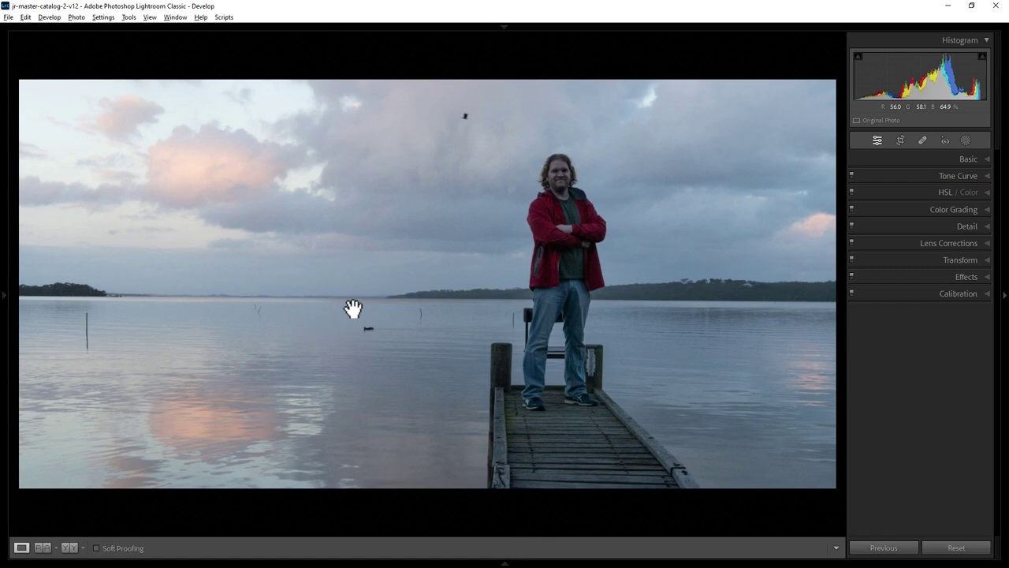
Step: On the beach sunset photo, set up the Heal spot-removal brush at size 29
key("Right")
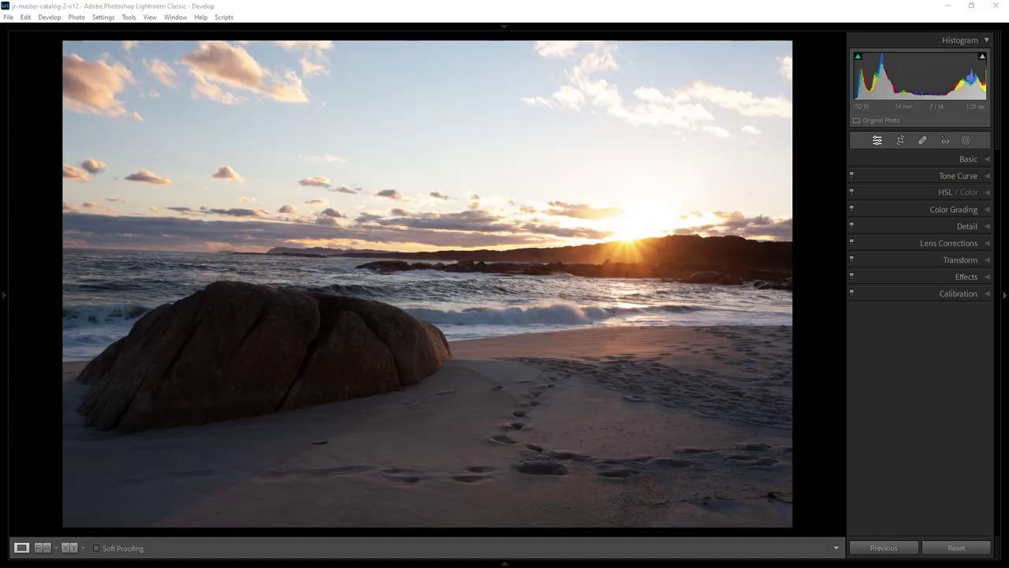
left_click(923, 139)
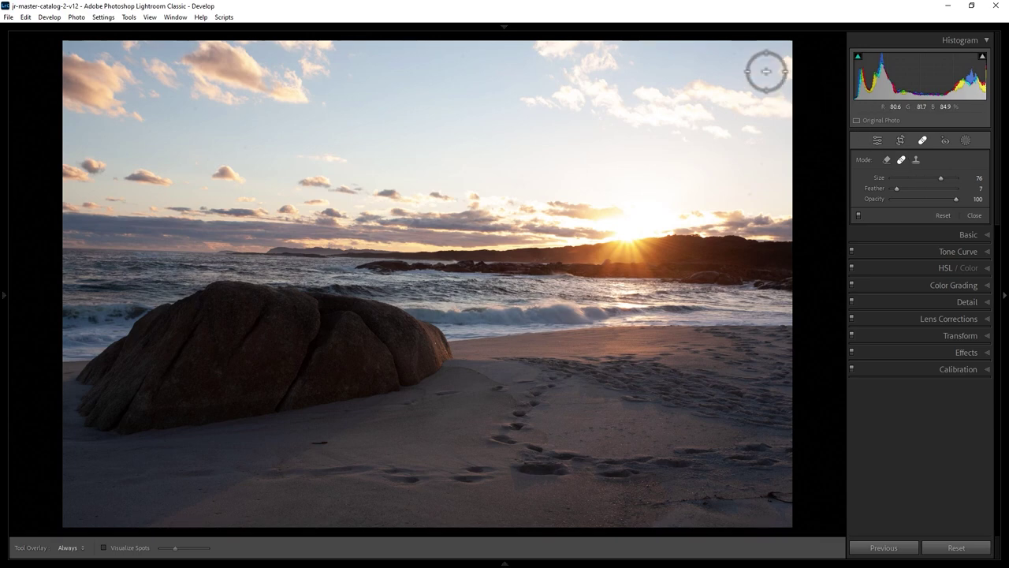
key("z")
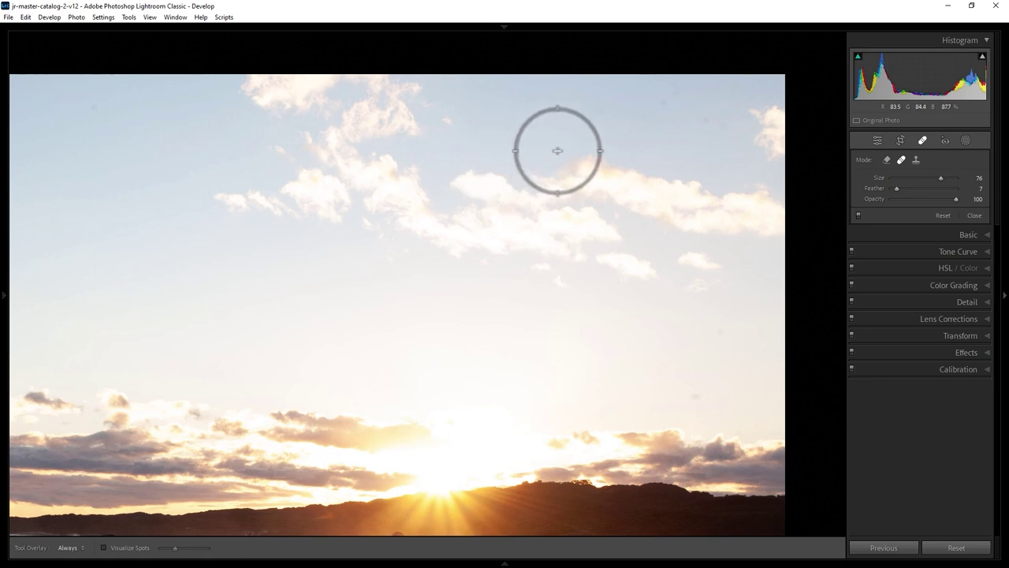
left_click_drag(940, 176, 904, 173)
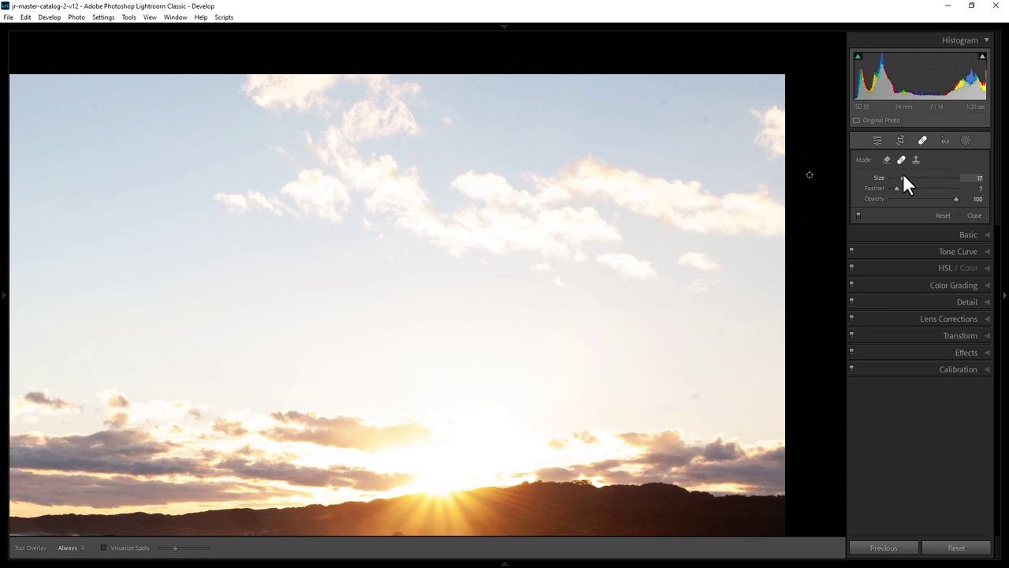
double_click(897, 175)
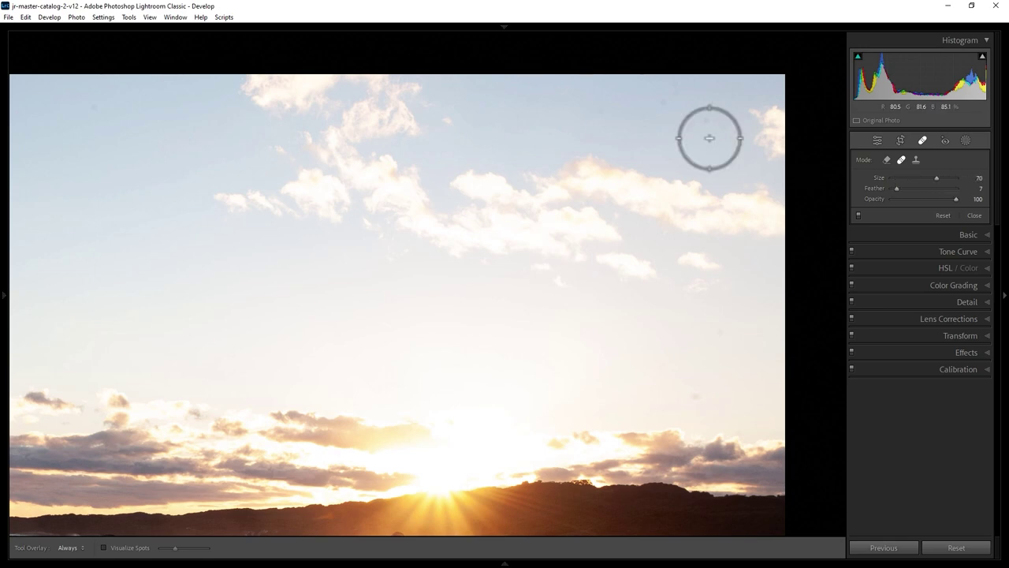
scroll(708, 142, "up", 2)
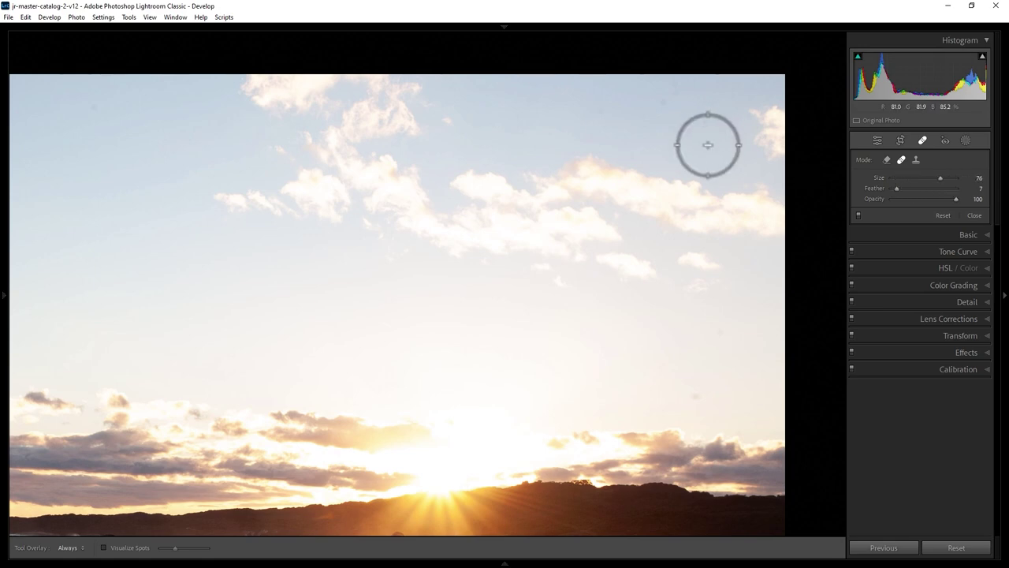
scroll(708, 145, "down", 5)
scroll(709, 144, "down", 4)
scroll(707, 144, "down", 2)
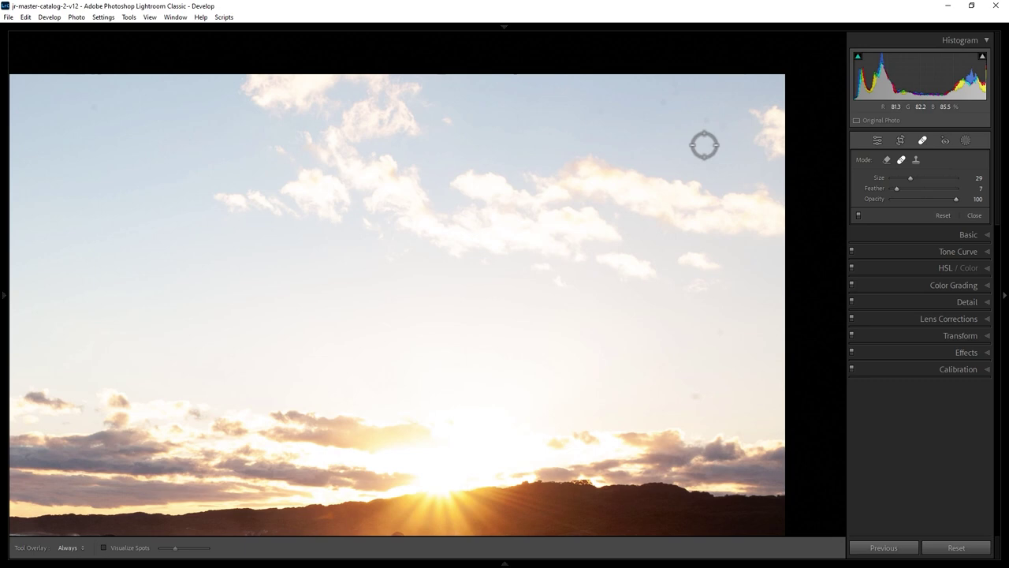
Step: Heal the small dark dust spot in the upper-right sky at close zoom
key("z")
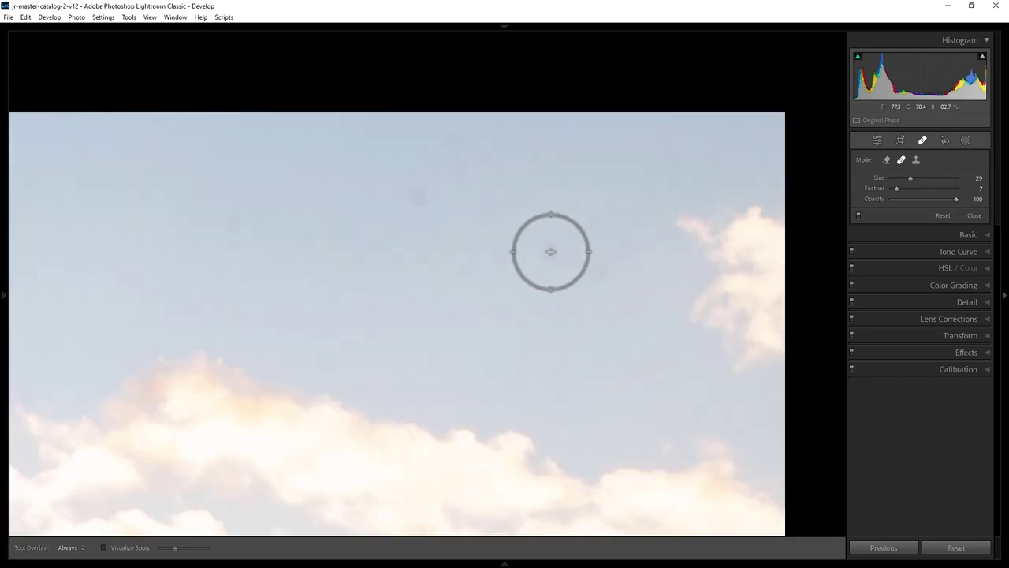
left_click(551, 251)
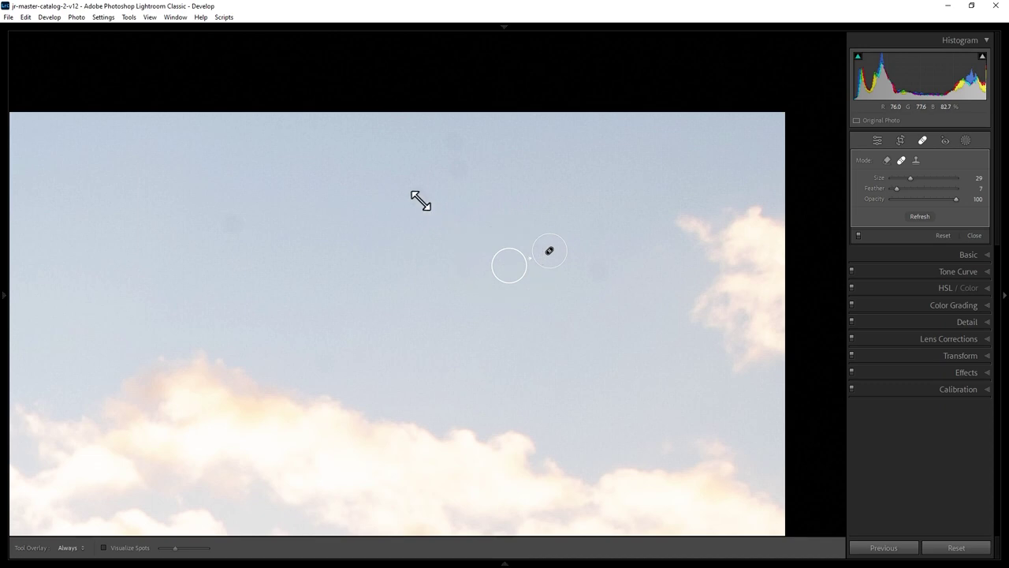
key("z")
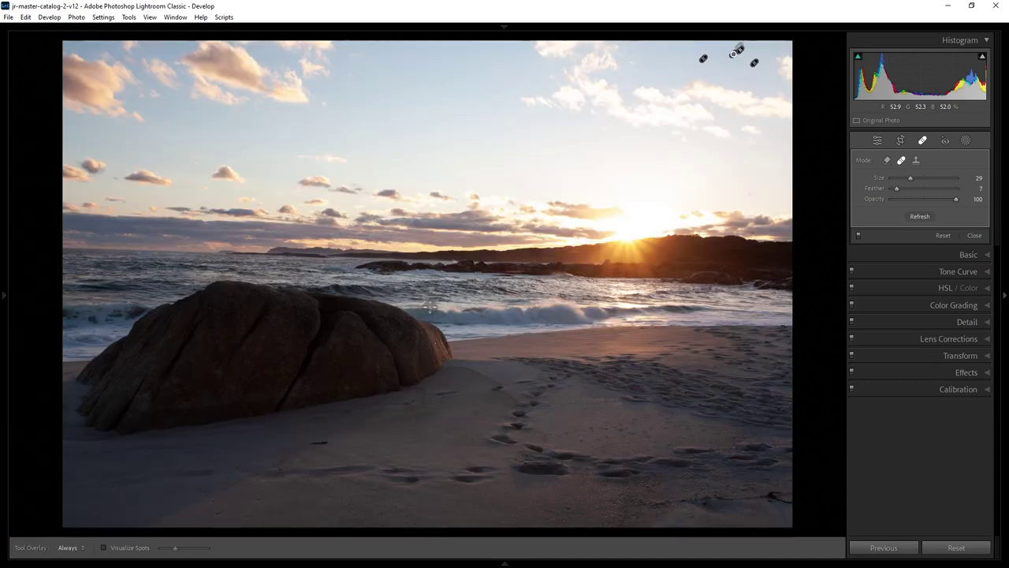
Step: Use Visualize Spots at stronger contrast to find and heal a dust spot in the sky
left_click(105, 548)
left_click_drag(174, 548, 204, 548)
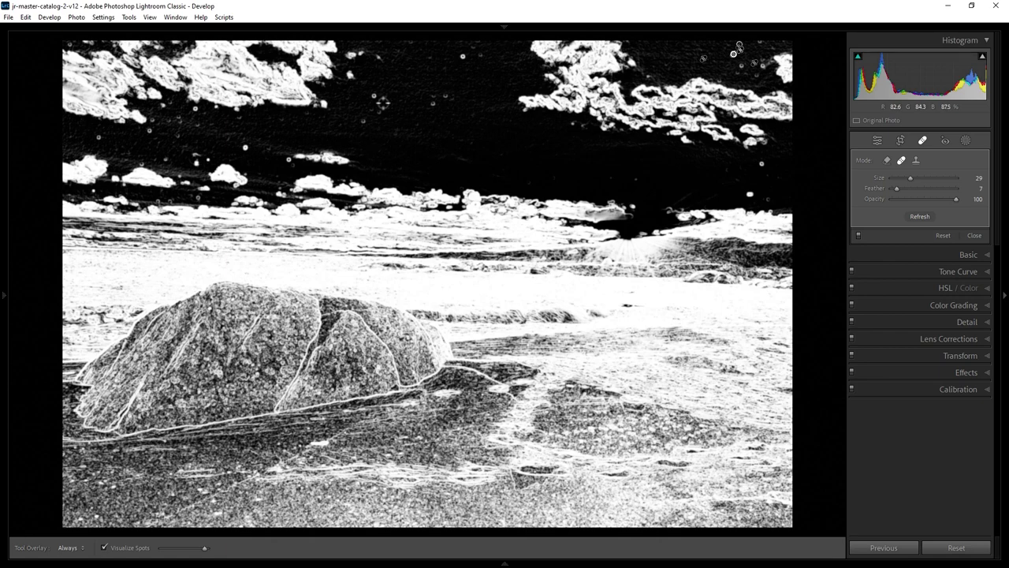
key("z")
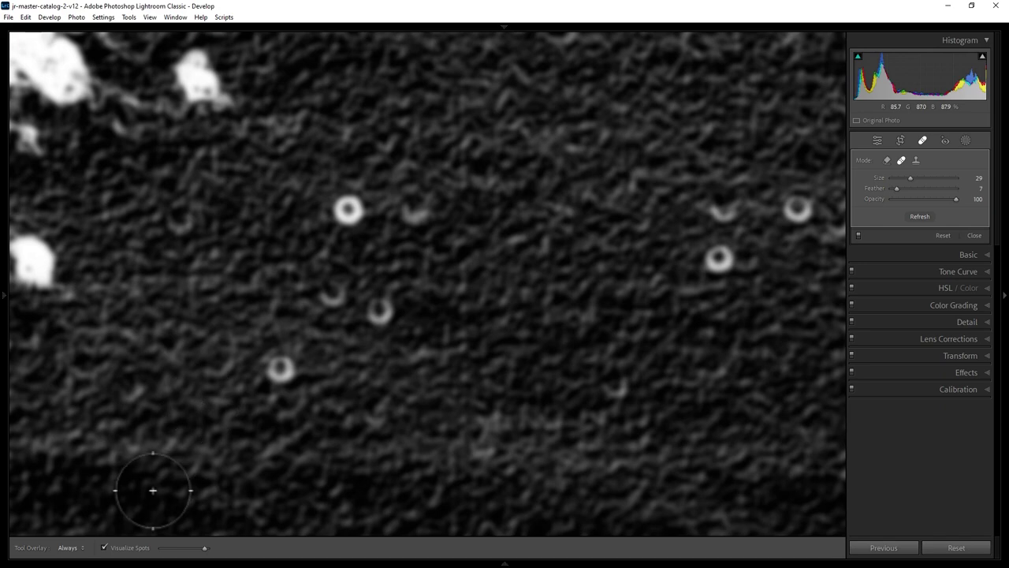
left_click(104, 548)
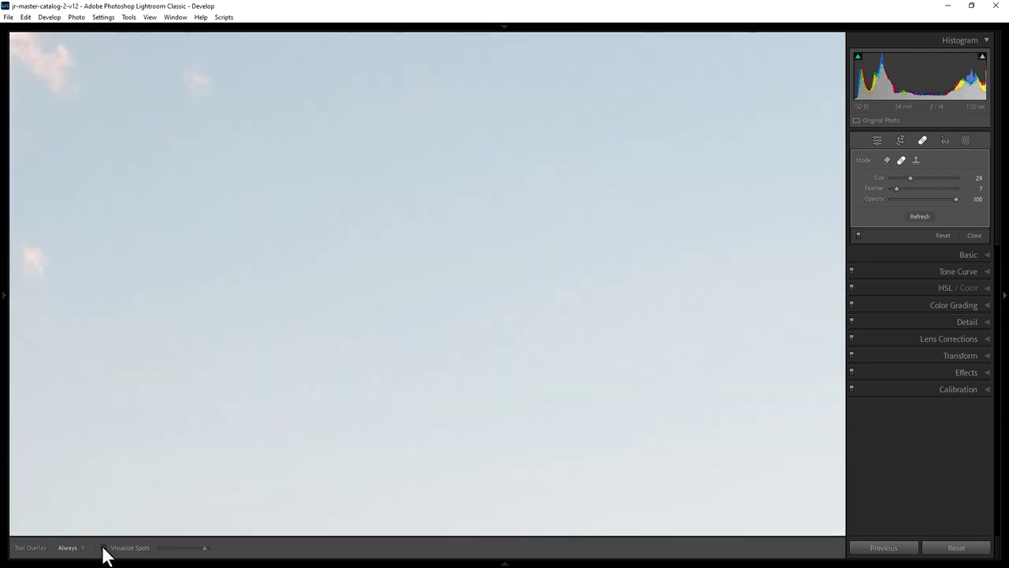
left_click(348, 209)
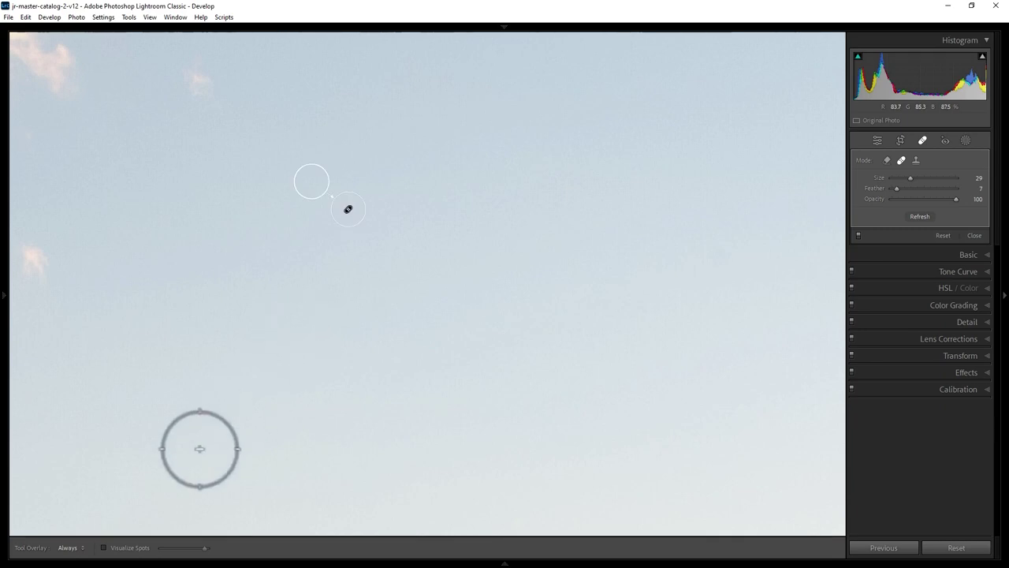
Step: Toggle the spot visualization again and lower its threshold
left_click(104, 547)
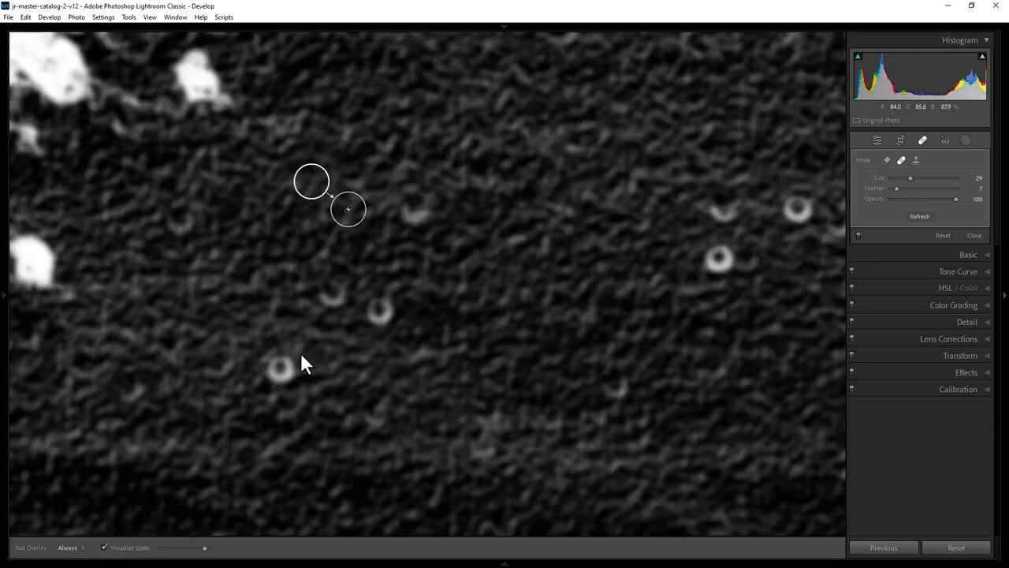
left_click(104, 548)
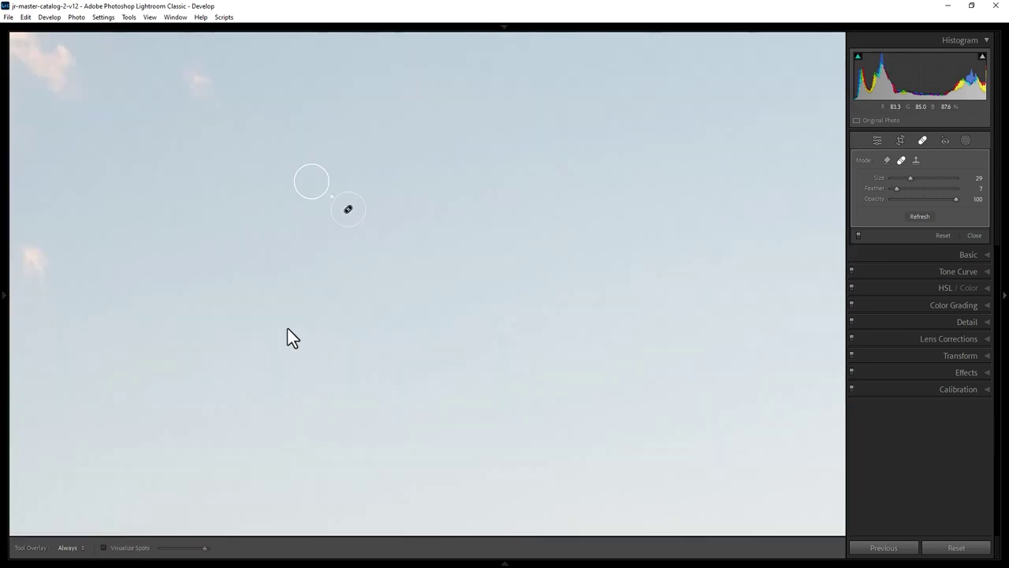
left_click(122, 548)
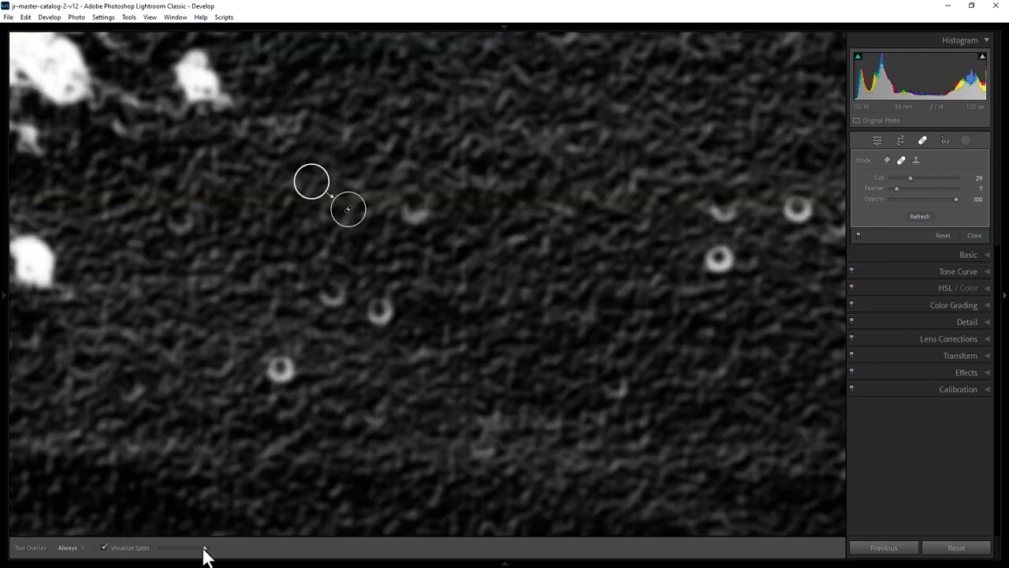
left_click_drag(205, 552, 186, 552)
Step: Turn off the visualization and heal the dark dust spot left of the cloud with a size 19 brush
key("a")
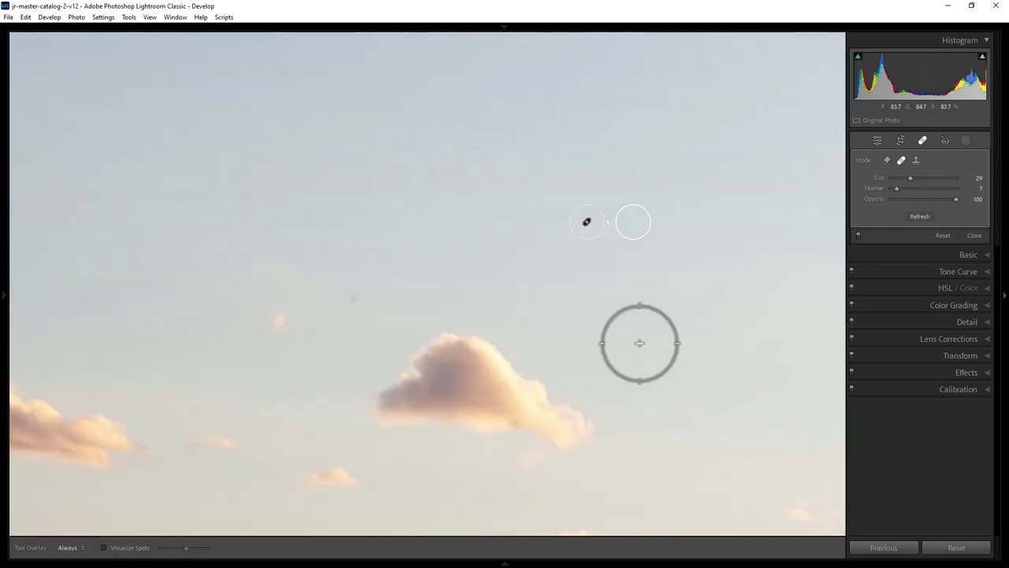
scroll(473, 288, "down", 5)
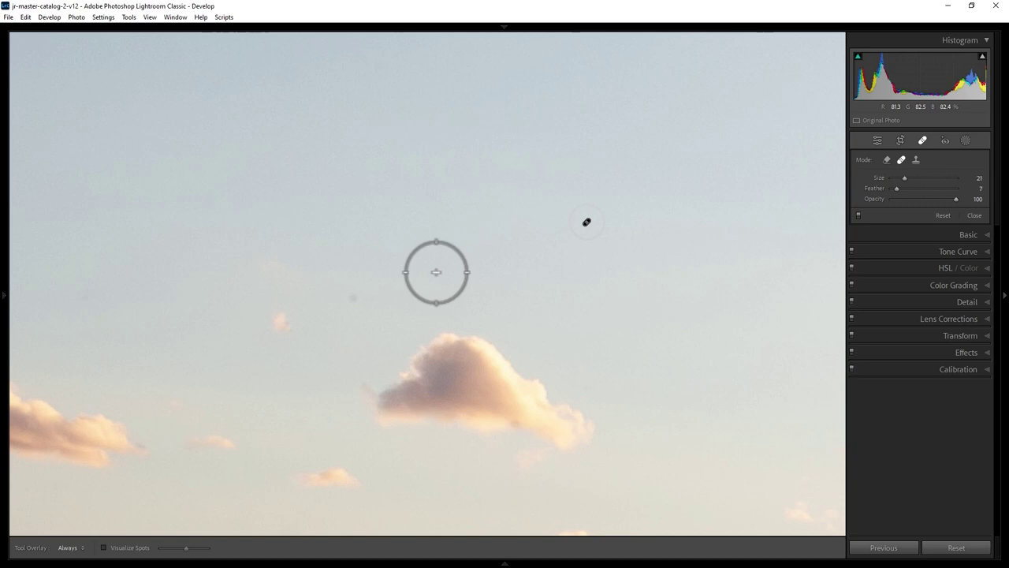
left_click(351, 300)
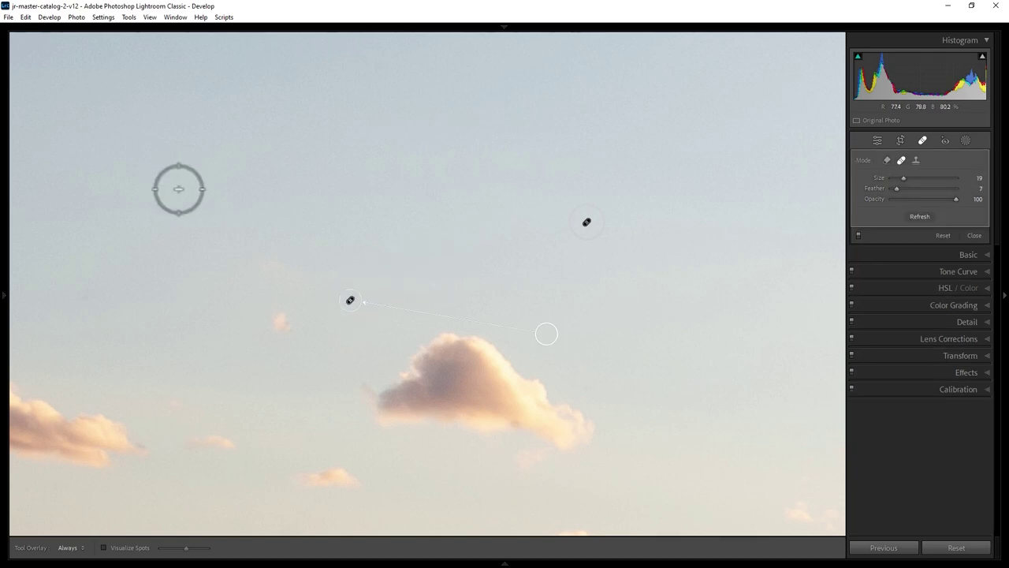
Step: Pan around the zoomed sky to inspect other cloudy areas for spots
left_click_drag(179, 190, 380, 97)
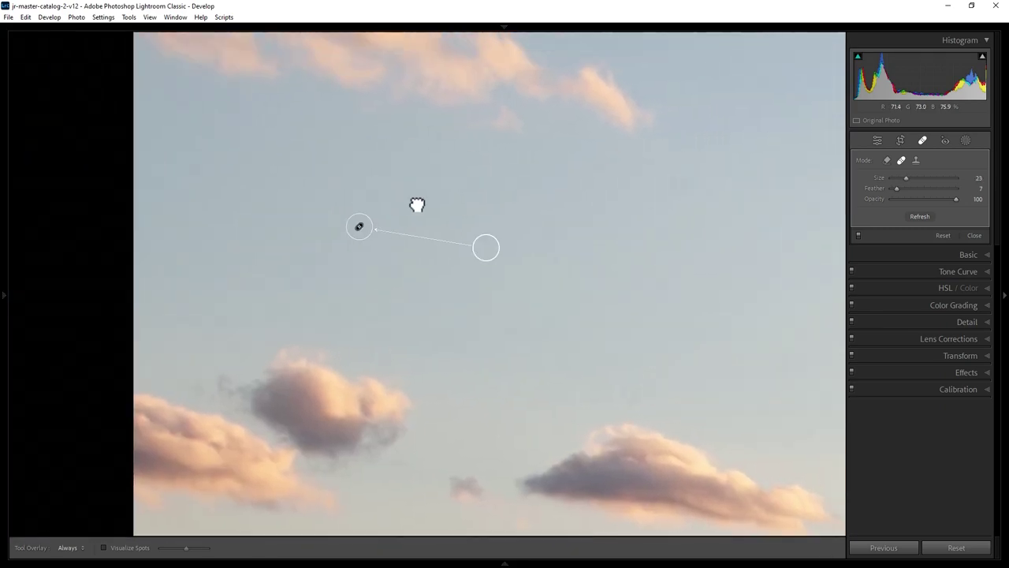
left_click_drag(419, 176, 444, 385)
left_click_drag(567, 258, 568, 372)
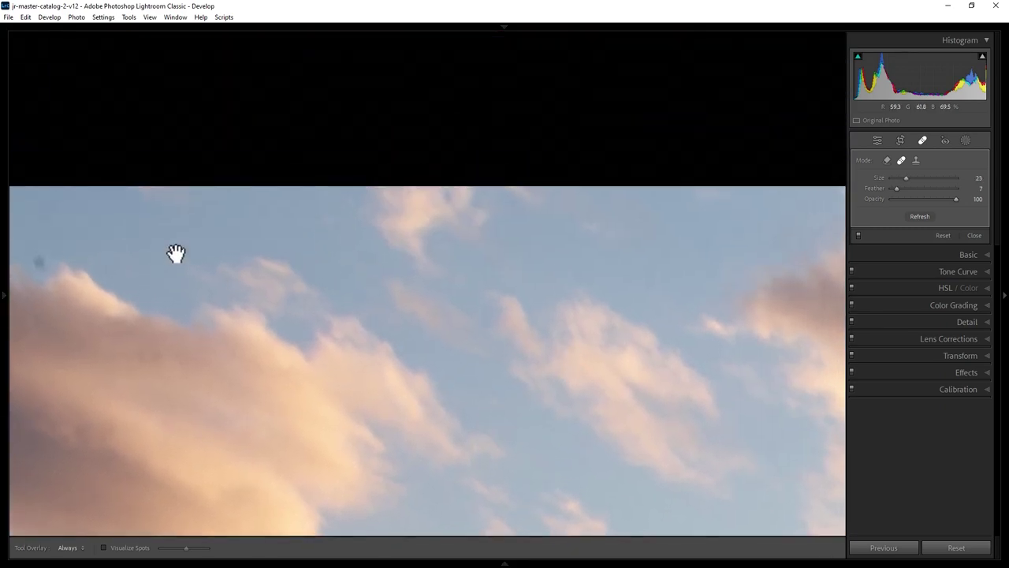
left_click_drag(173, 255, 514, 226)
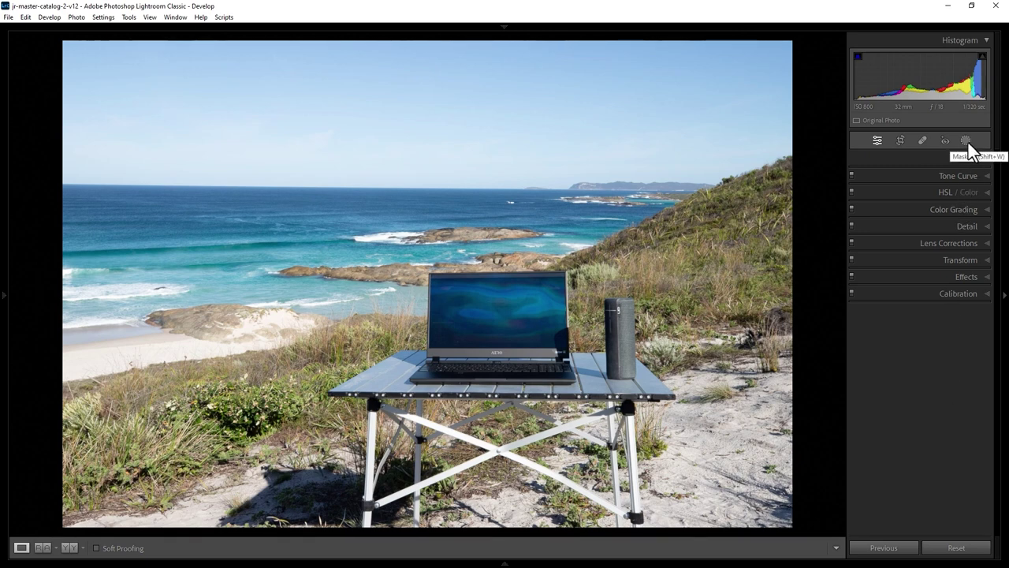
Step: Create Mask 1 by drawing an object-selection box around the laptop on the table
left_click(966, 142)
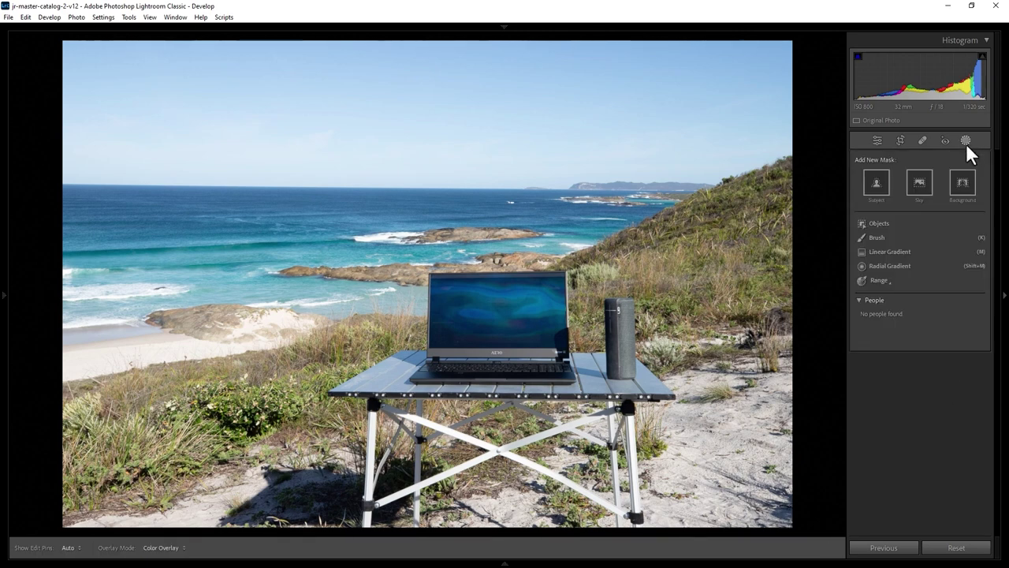
left_click(884, 225)
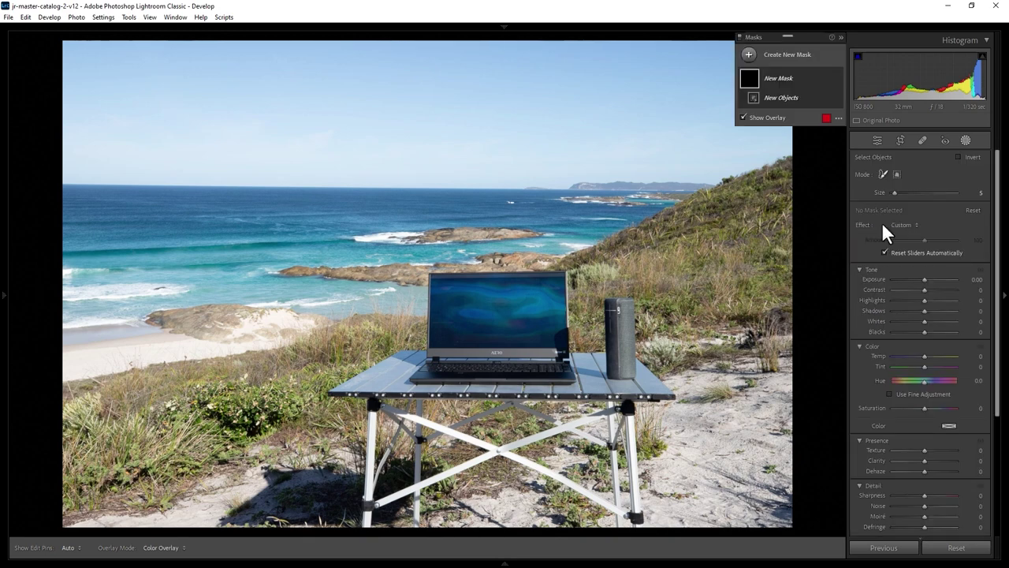
left_click(897, 173)
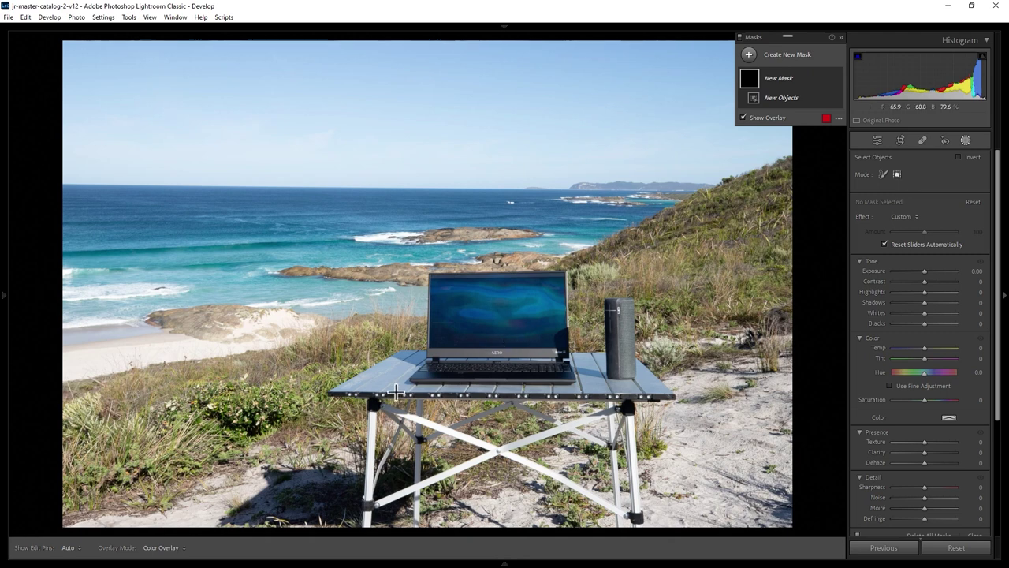
left_click_drag(407, 385, 584, 267)
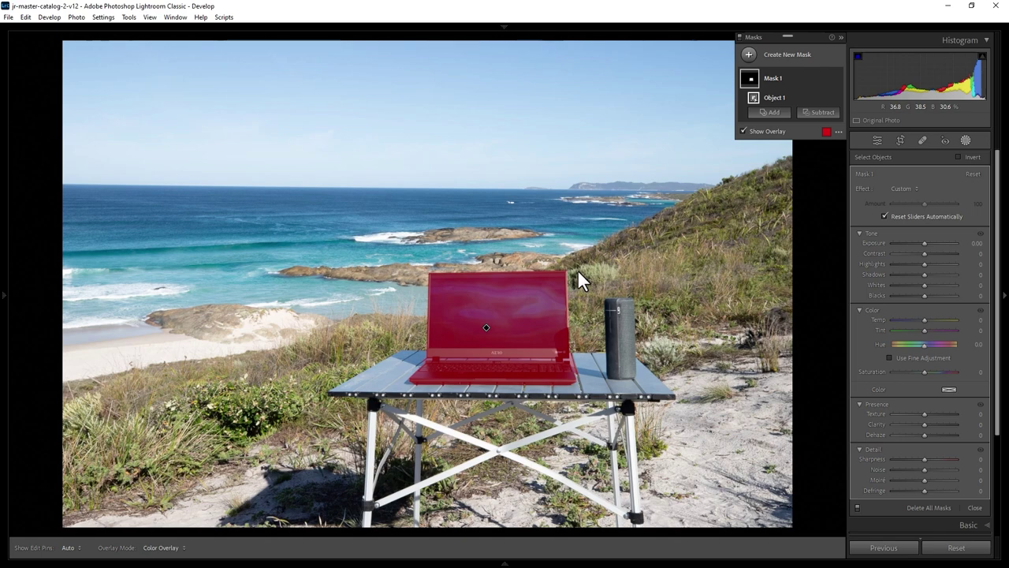
key("z")
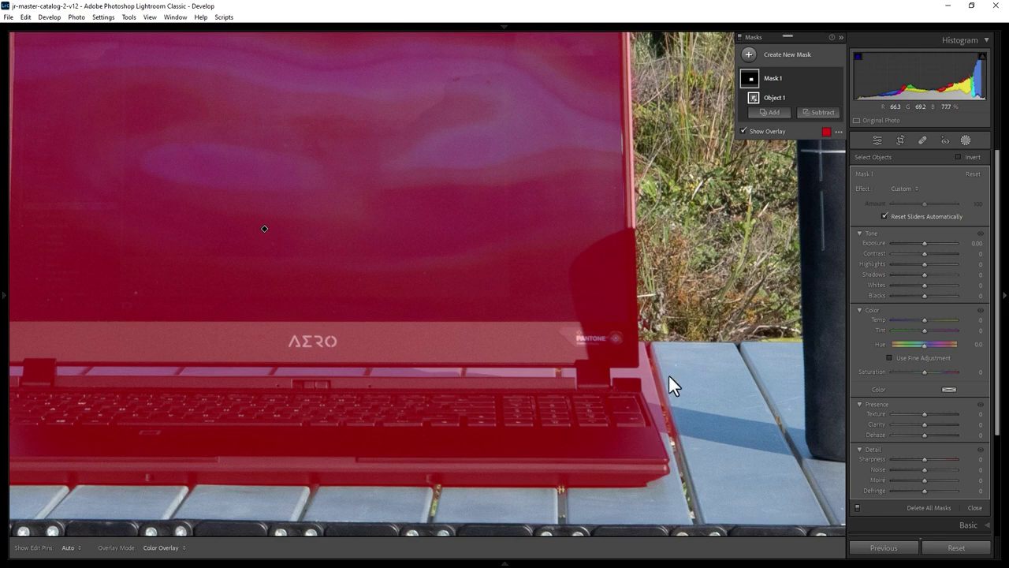
Step: Subtract a brush stroke to erase the laptop mask's spill onto the table
left_click(822, 114)
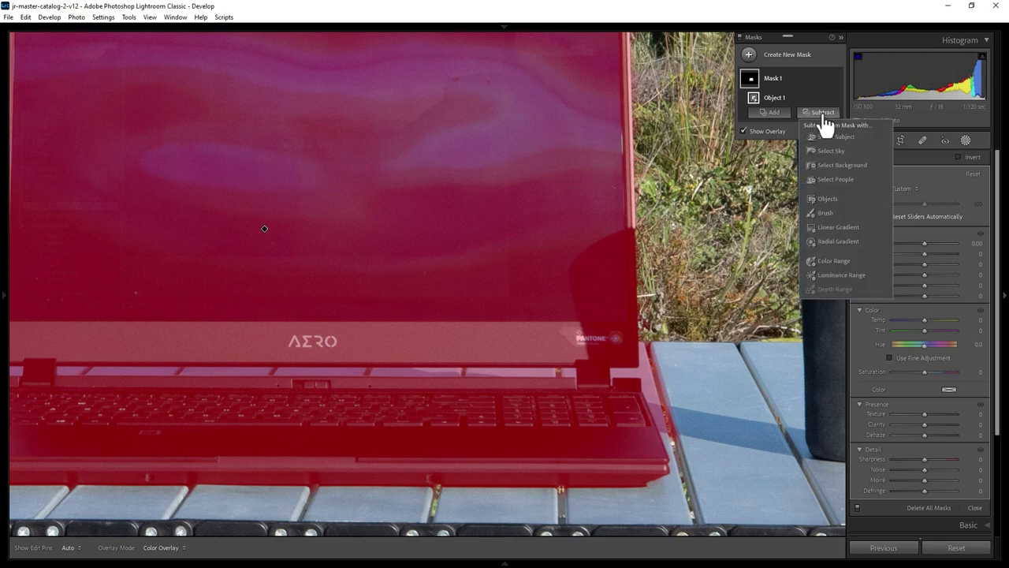
left_click(828, 213)
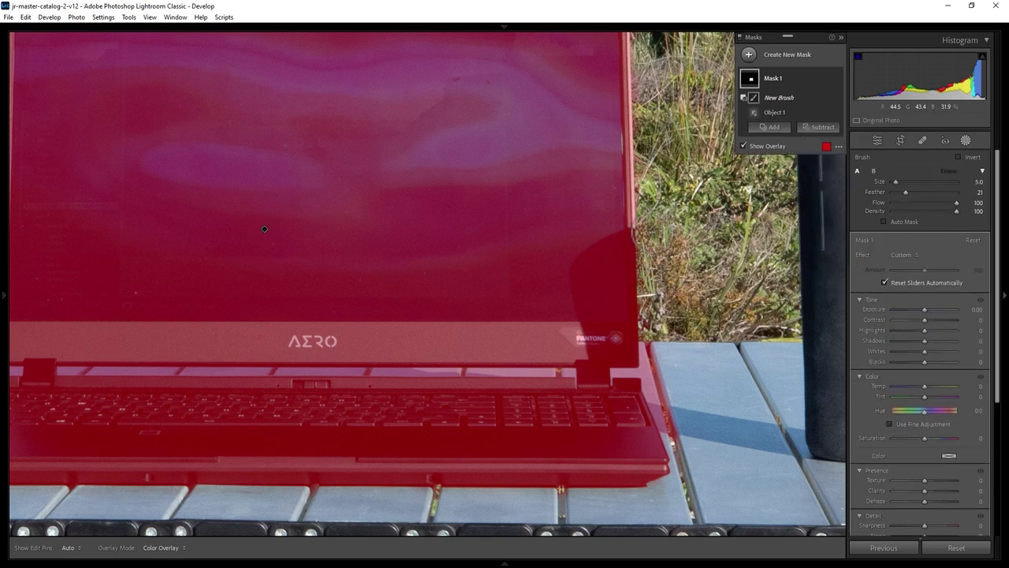
key("h")
left_click_drag(637, 329, 672, 432)
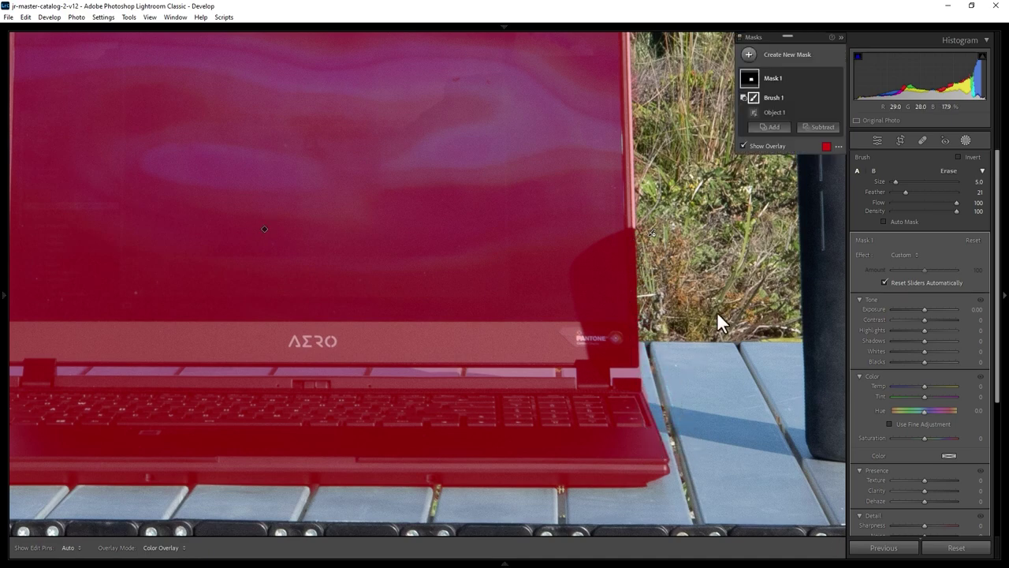
key("z")
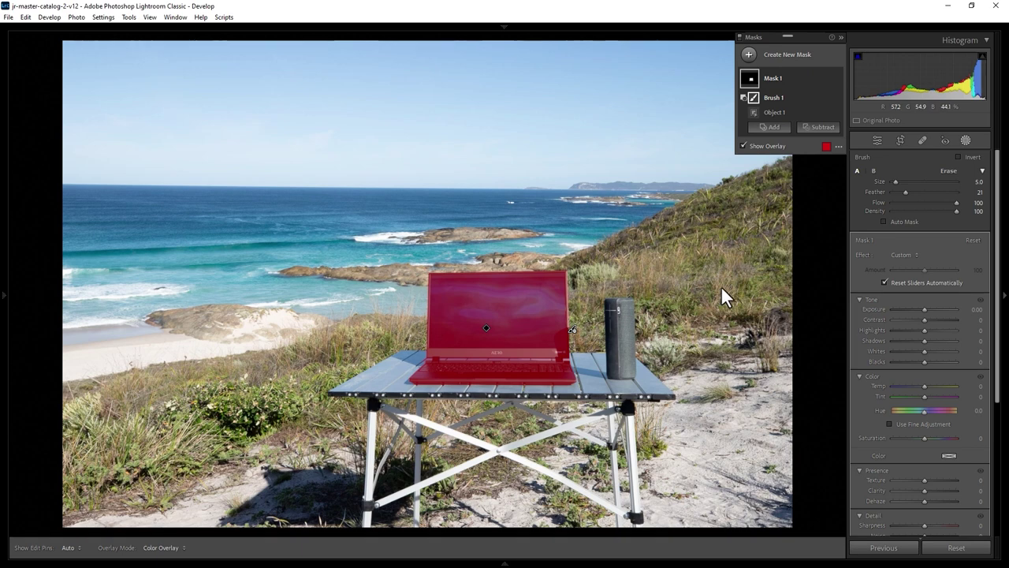
Step: Raise the laptop mask's exposure to 1.47
left_click(923, 309)
left_click_drag(923, 308, 935, 309)
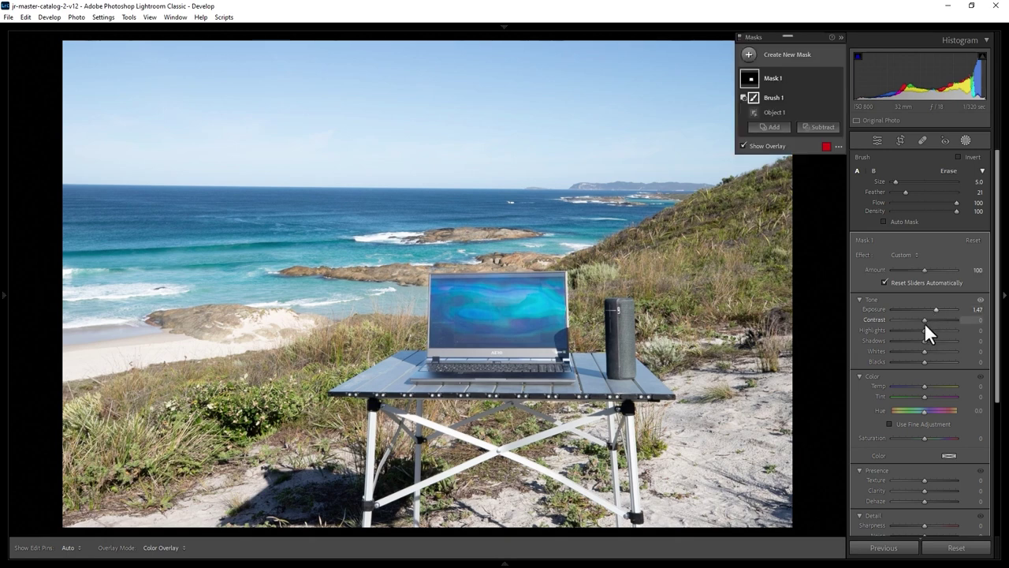
left_click(878, 140)
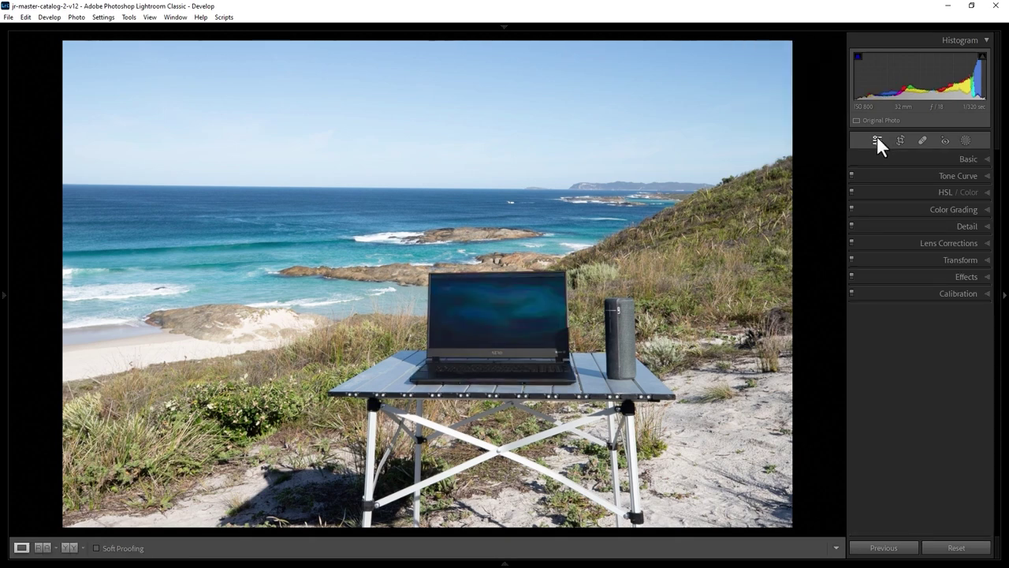
Step: Start a new brush-select Objects mask and zoom in on the speaker
left_click(966, 139)
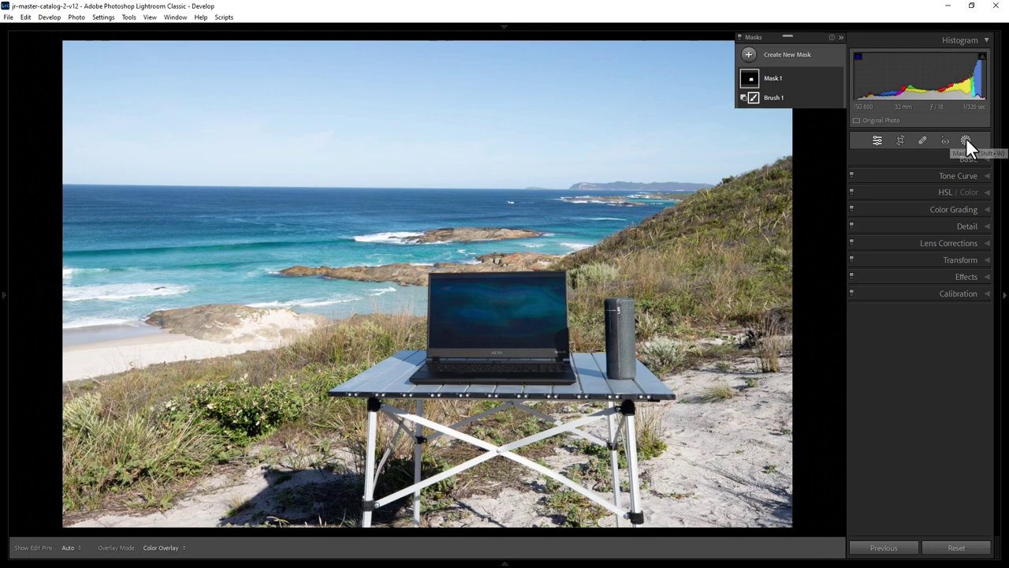
left_click(748, 54)
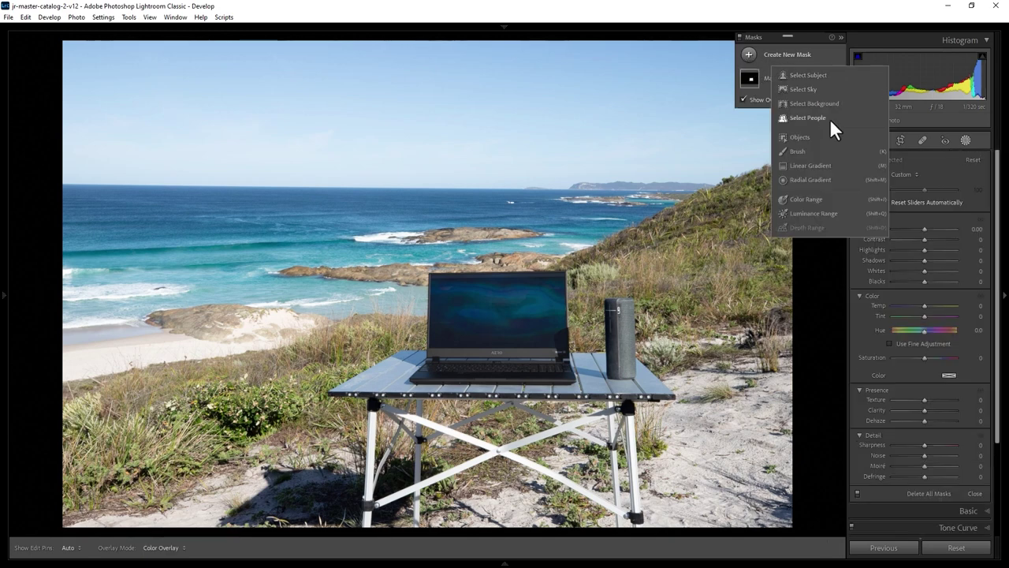
left_click(824, 136)
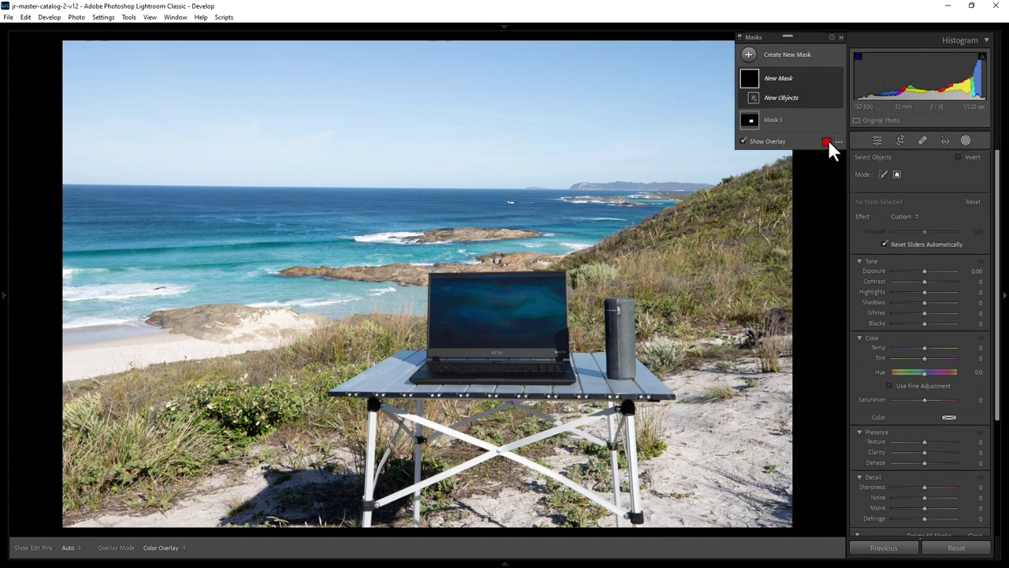
left_click(883, 175)
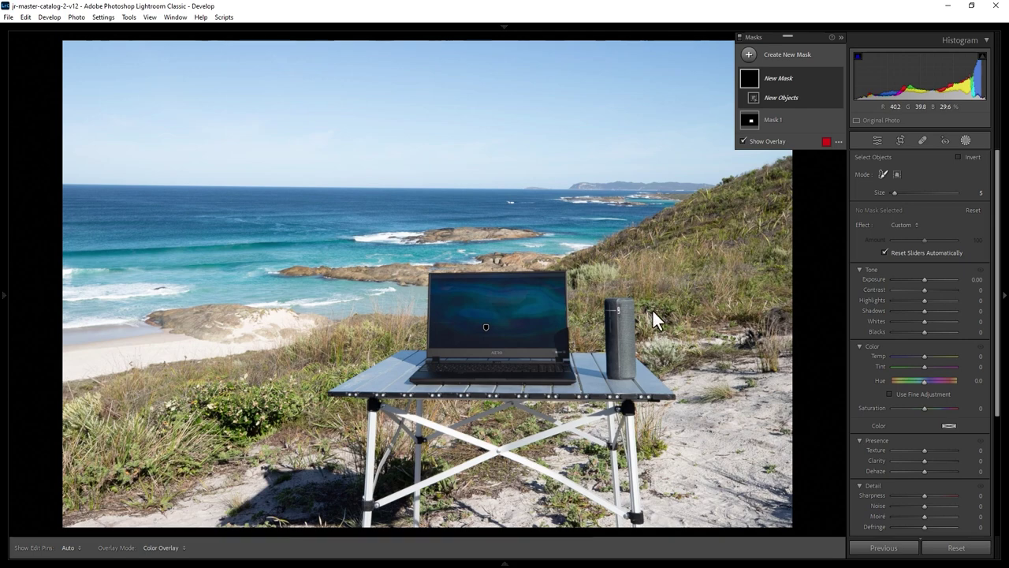
key("z")
key("ctrl+equal")
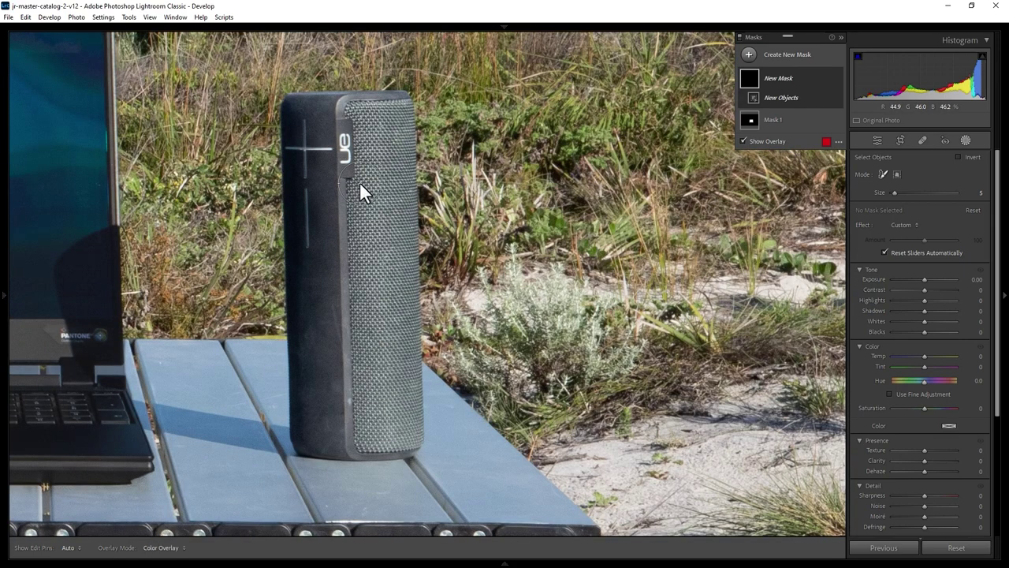
Step: Paint over the speaker to mask it, then raise its exposure to 1.47
mouse_move(313, 124)
left_mouse_down()
mouse_move(368, 370)
mouse_move(336, 164)
left_mouse_up()
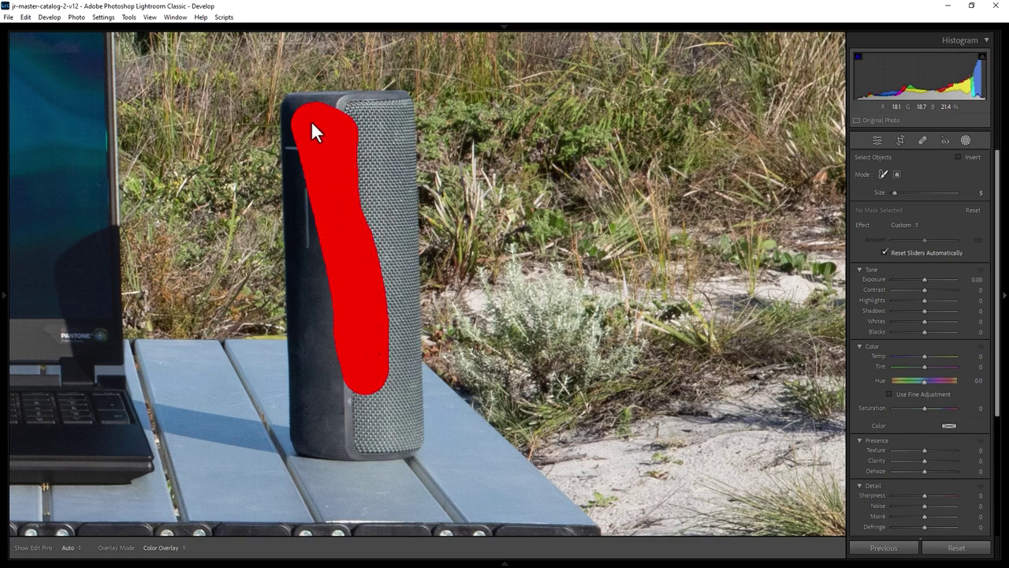
left_click_drag(304, 159, 303, 150)
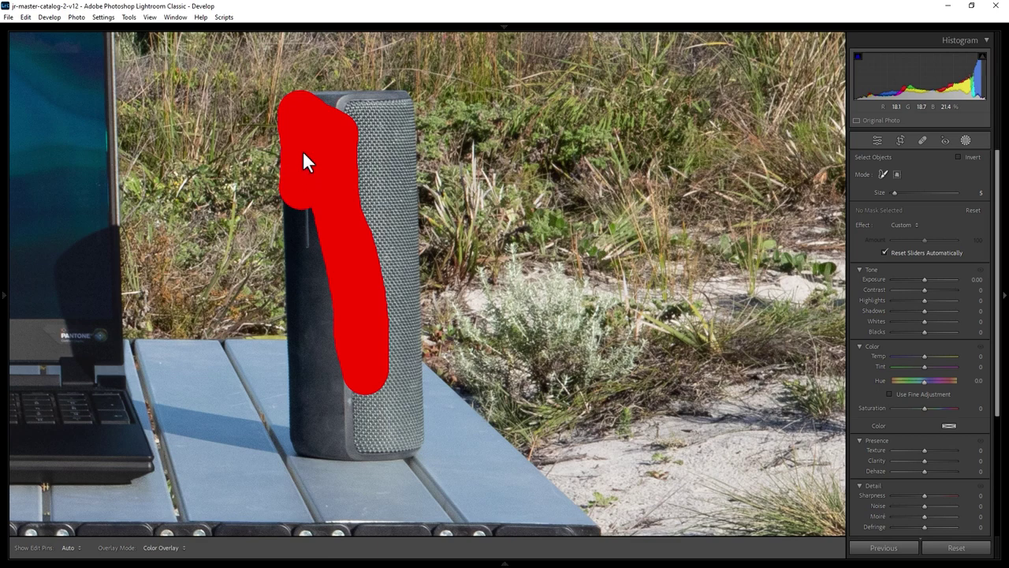
mouse_move(304, 286)
left_mouse_down()
mouse_move(410, 412)
mouse_move(397, 188)
mouse_move(341, 266)
mouse_move(326, 331)
mouse_move(349, 411)
left_mouse_up()
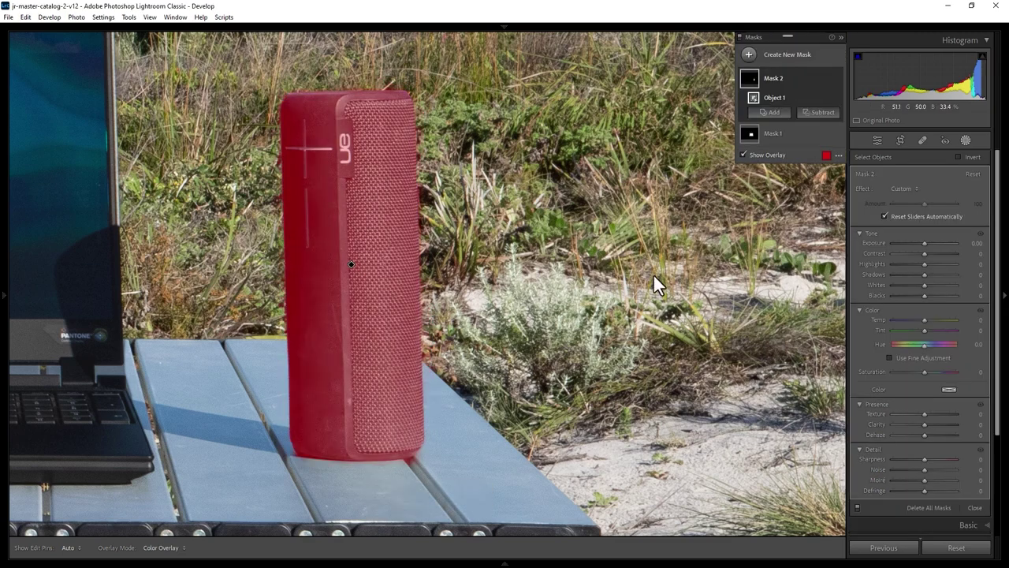
key("z")
left_click_drag(927, 242, 925, 266)
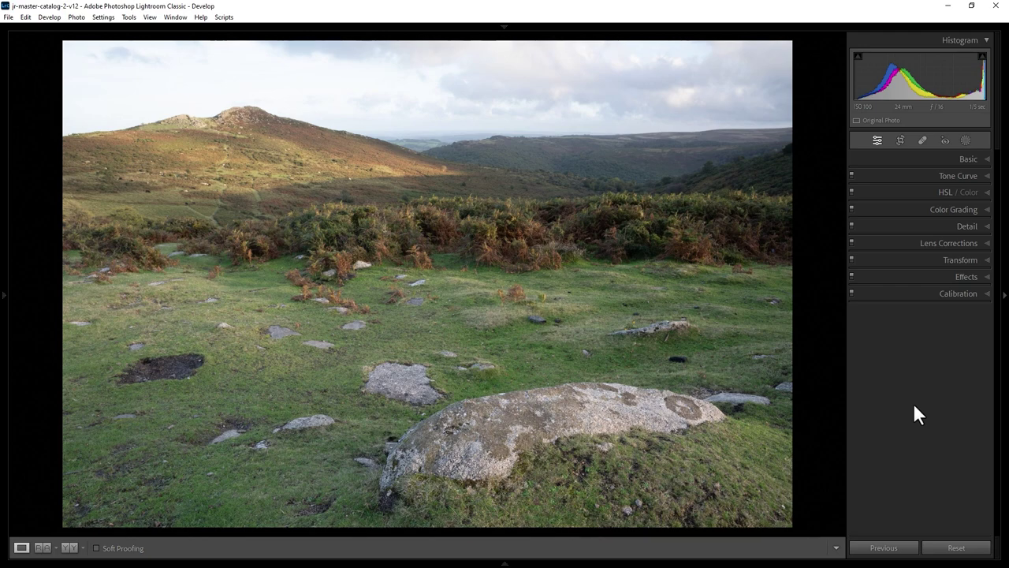
Step: Inspect the dark bare patch up close, then set the Spot Removal brush to size 65
left_click(162, 371)
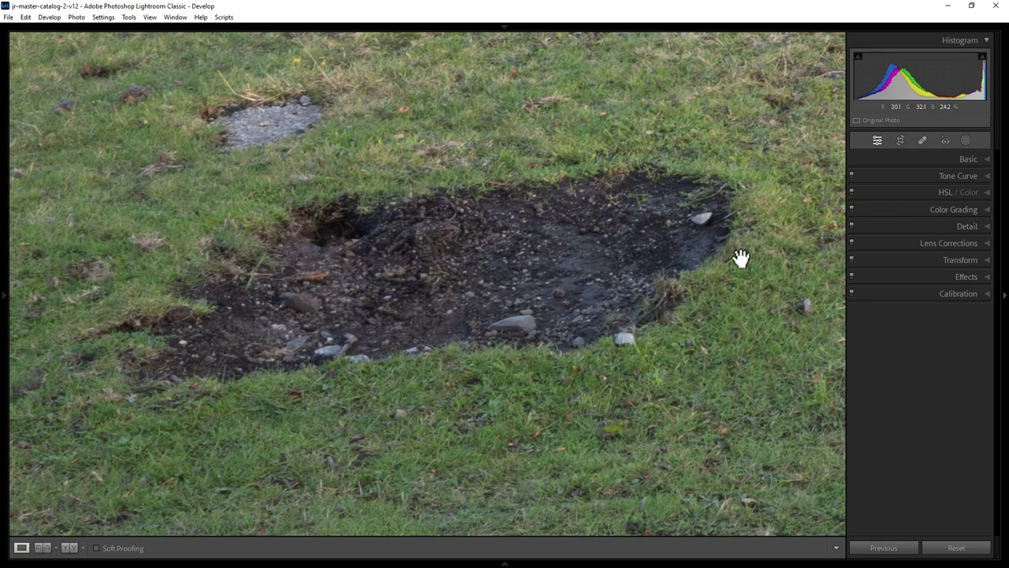
left_click(574, 234)
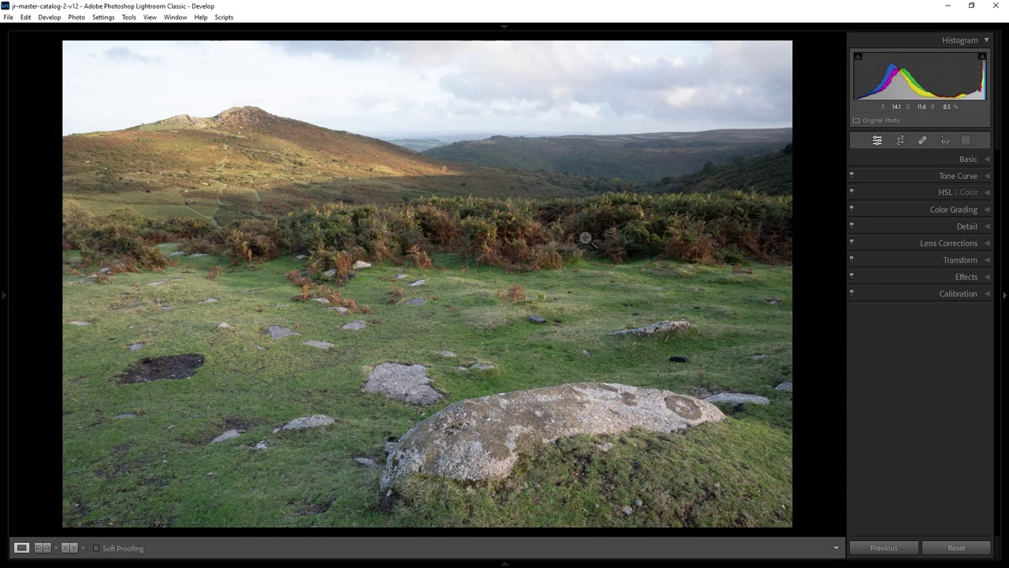
left_click(924, 141)
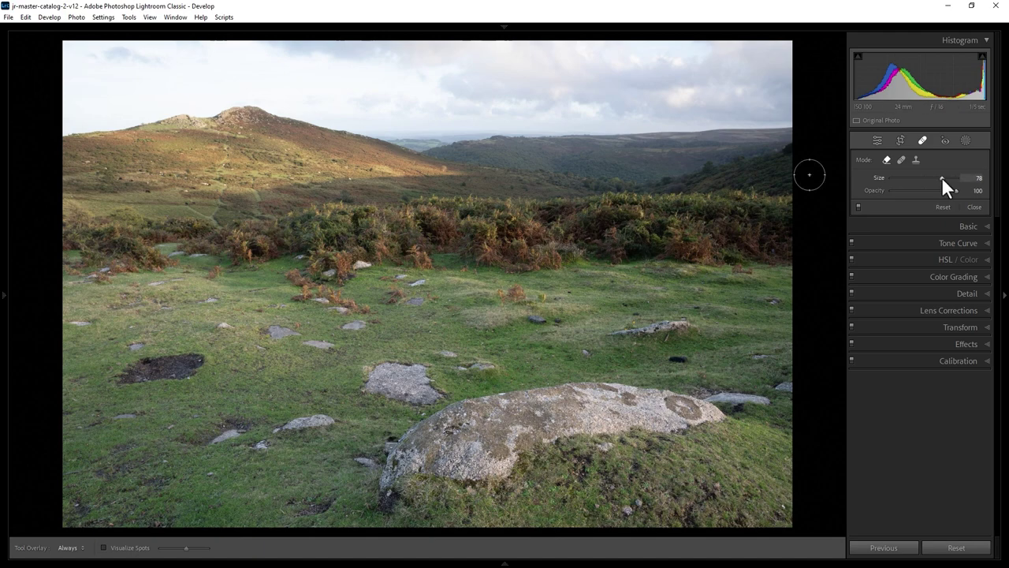
left_click_drag(942, 178, 960, 180)
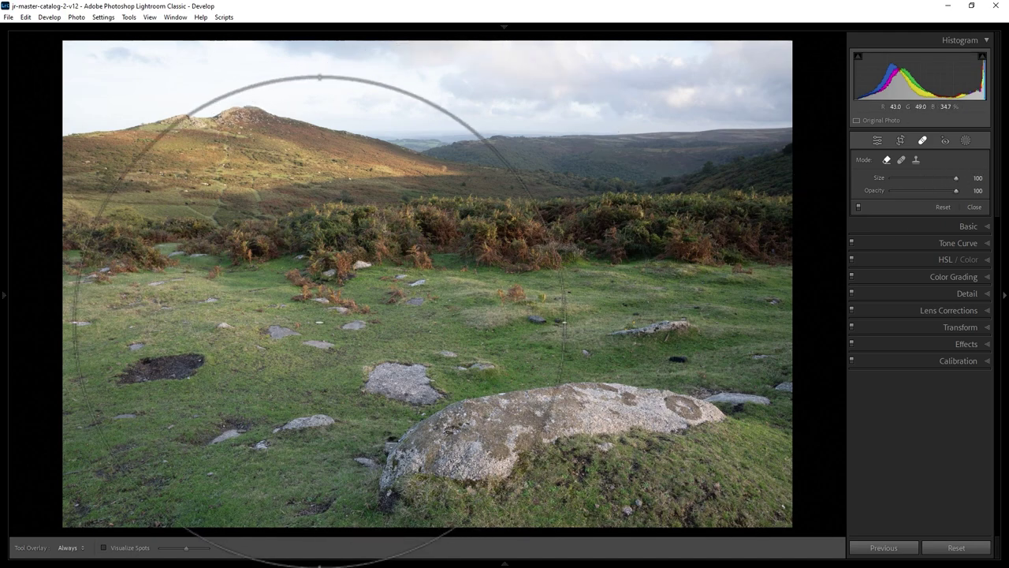
Step: Zoom into the dark patch and paint a healing stroke over the bare soil
scroll(287, 330, "down", 4)
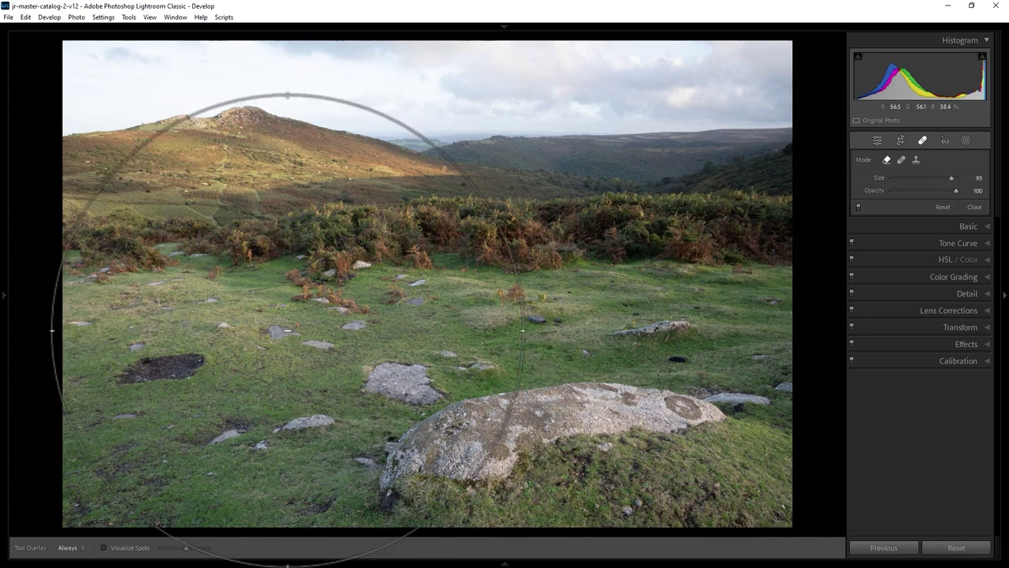
scroll(244, 350, "down", 5)
key("z")
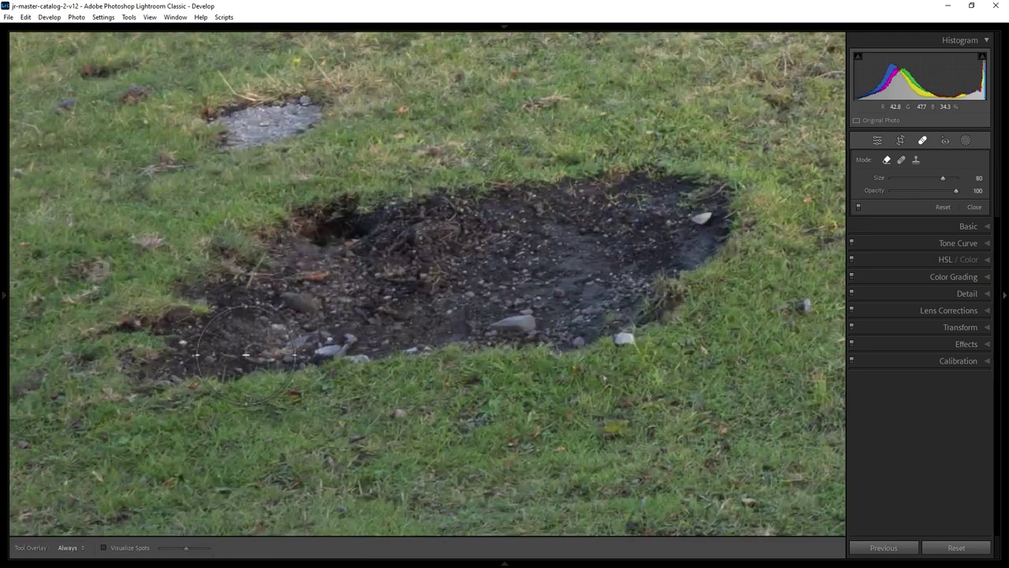
scroll(620, 278, "down", 3)
scroll(620, 279, "down", 4)
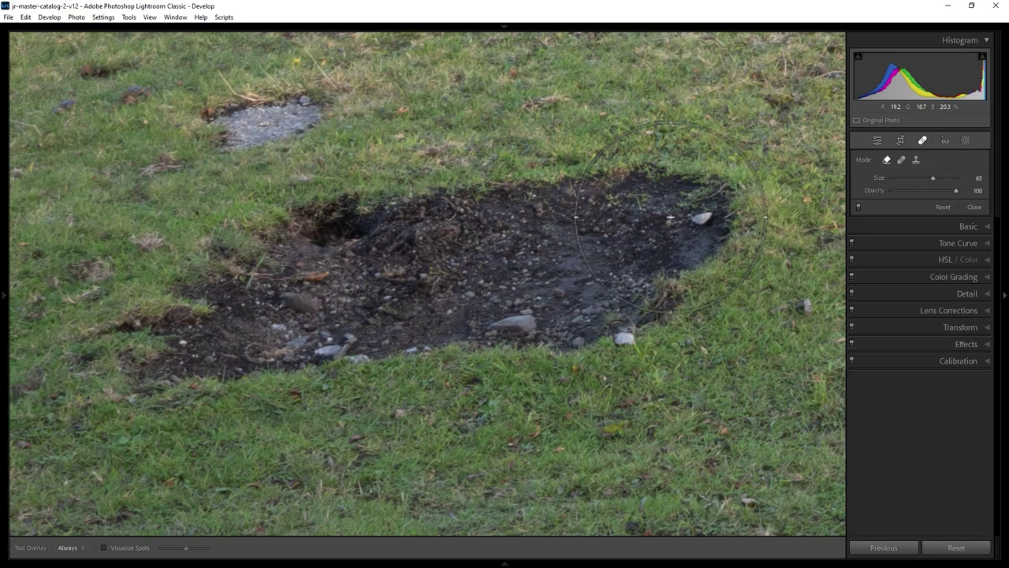
mouse_move(677, 200)
left_mouse_down()
mouse_move(591, 198)
mouse_move(345, 225)
mouse_move(149, 329)
mouse_move(239, 363)
mouse_move(452, 343)
mouse_move(737, 224)
left_mouse_up()
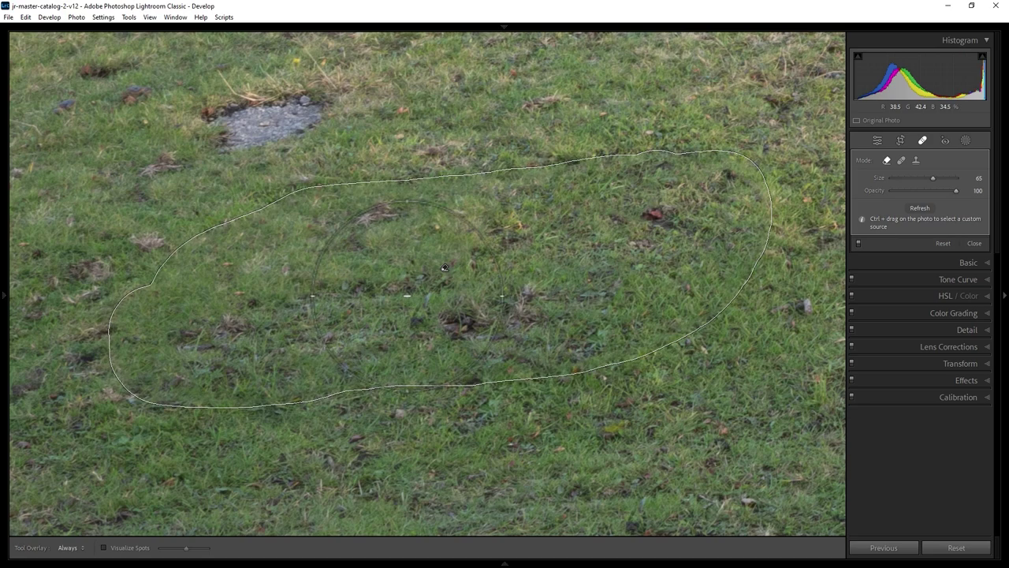
Step: Set the Tool Overlay to Never to hide spot outlines, then back to Auto
left_click(82, 549)
left_click(48, 535)
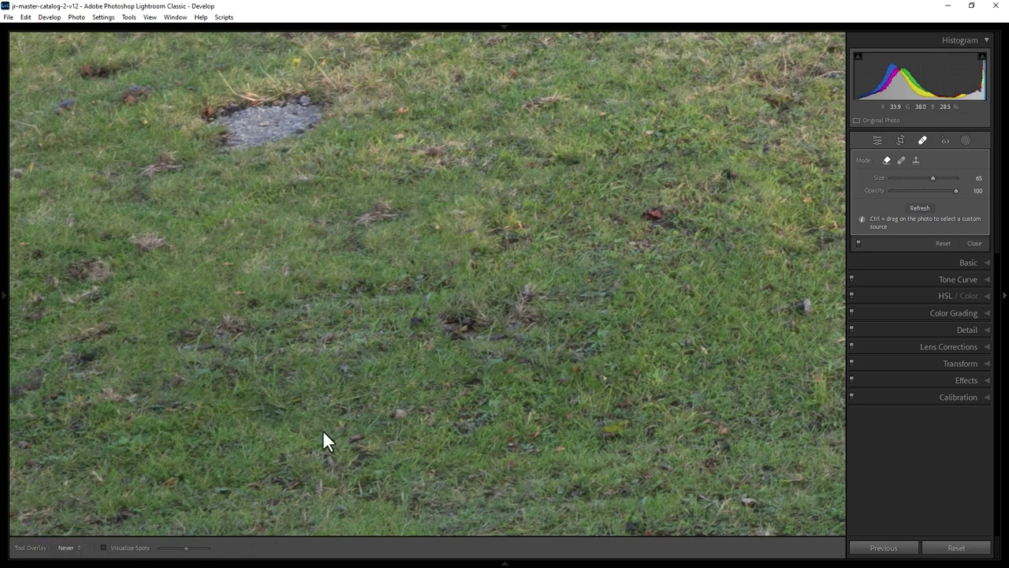
left_click(80, 549)
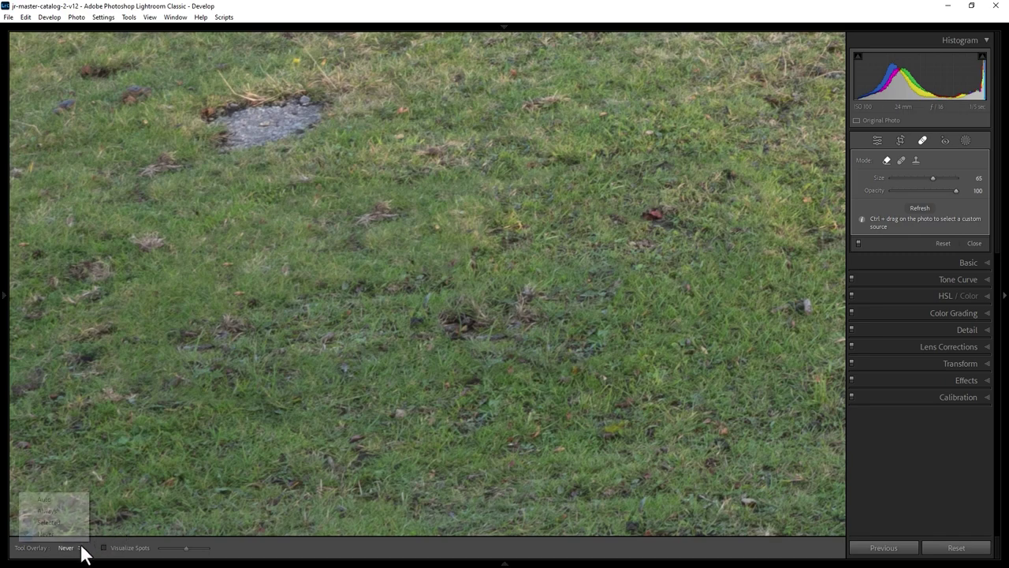
left_click(62, 514)
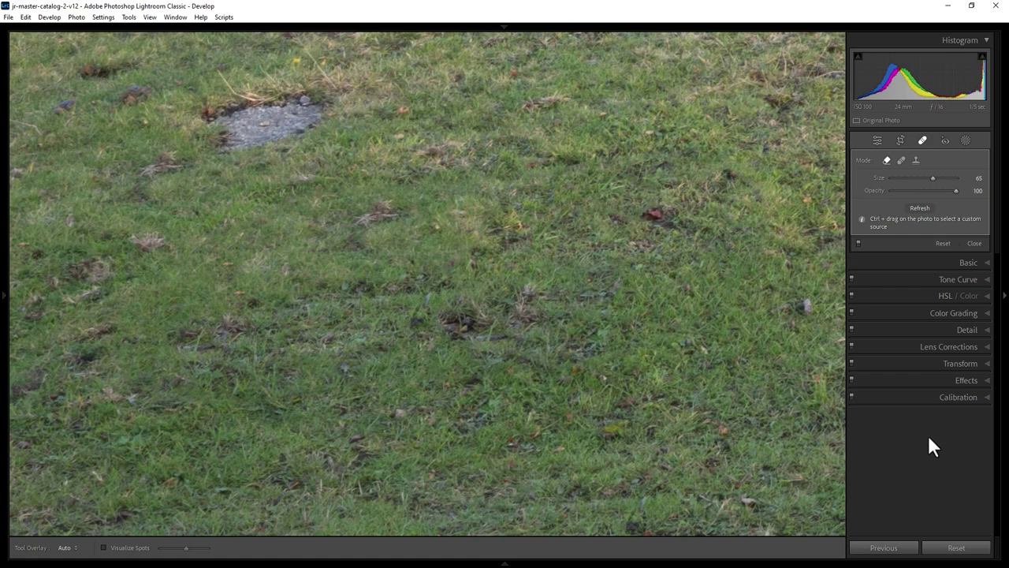
Step: Switch to Heal mode, heal the remaining dark marks in the grass, then fit the view and close Spot Removal
left_click(900, 160)
left_click_drag(654, 143, 355, 167)
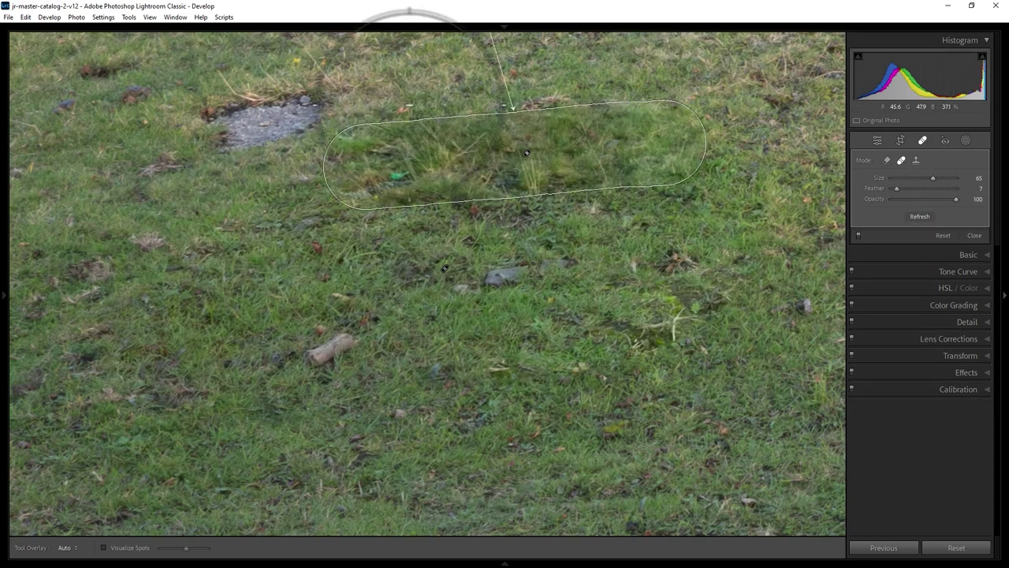
key("z")
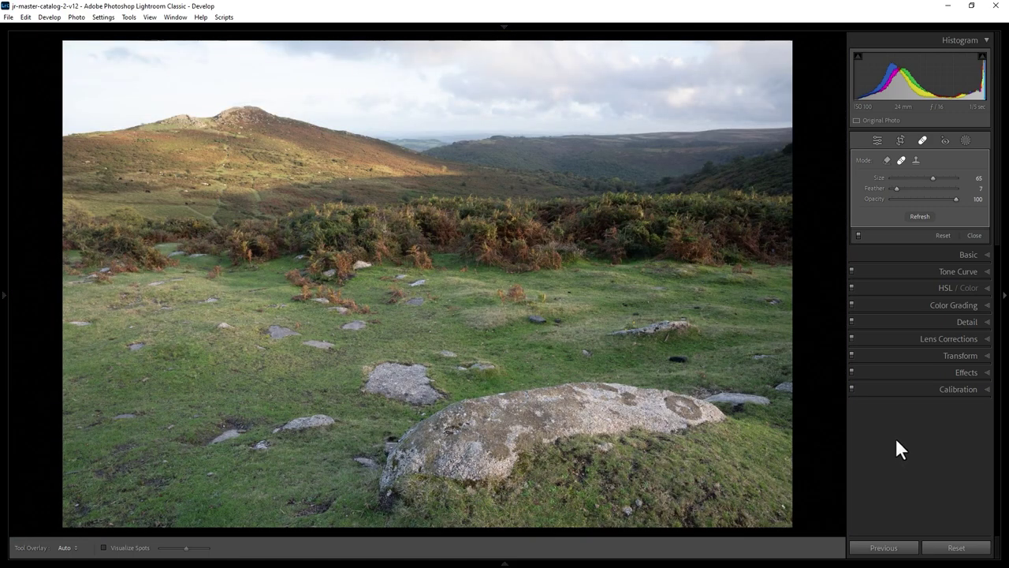
key("q")
key("F7")
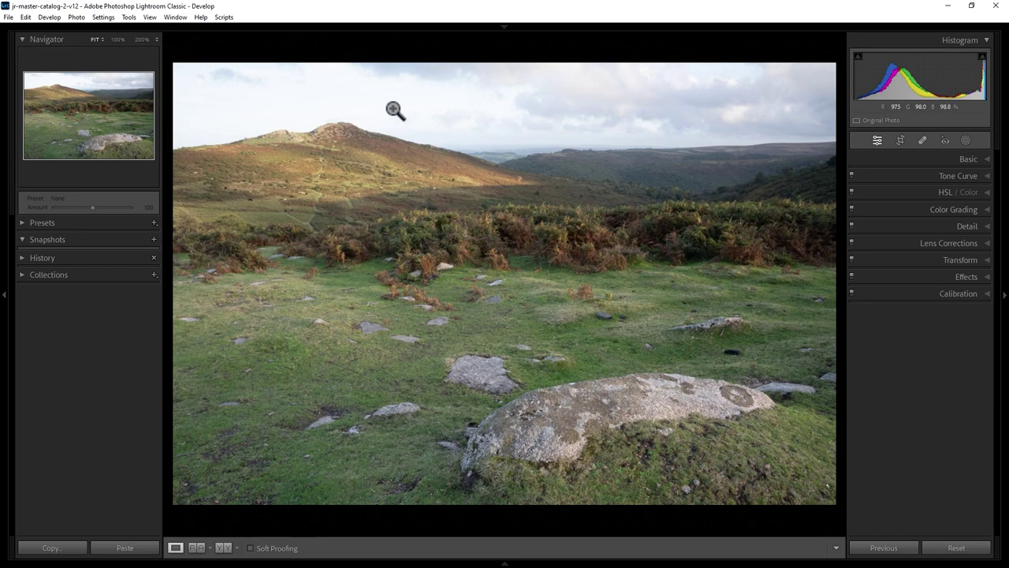
Step: Inspect the hilltop and far hills at 100% and 50% zoom
left_click(351, 132)
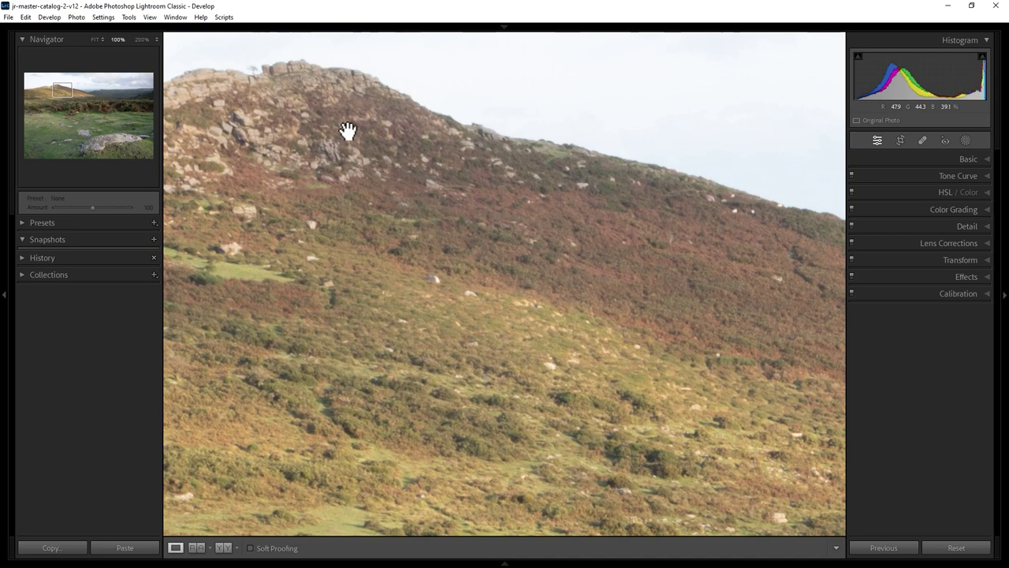
left_click(348, 130)
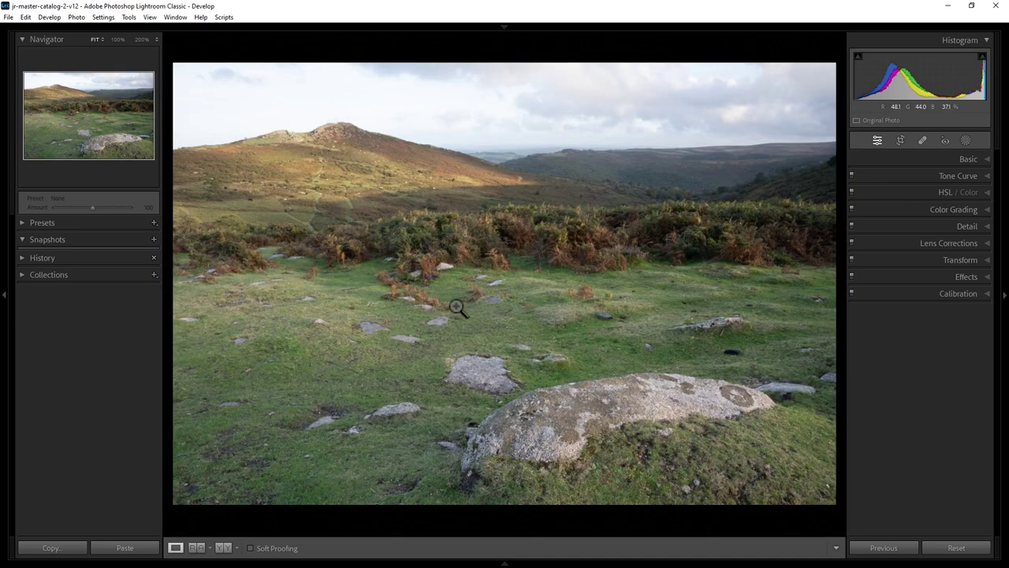
left_click(657, 158)
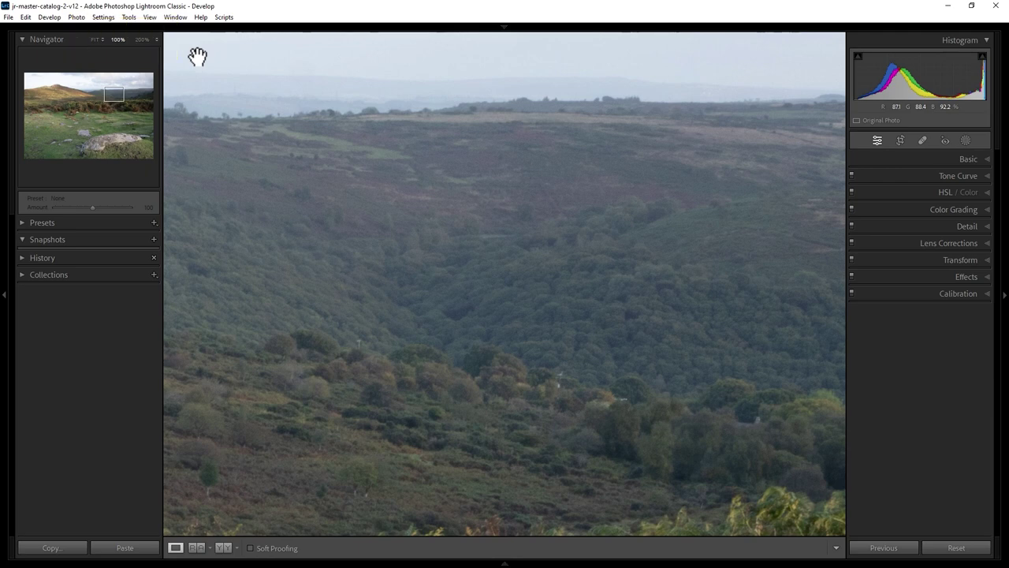
left_click(156, 40)
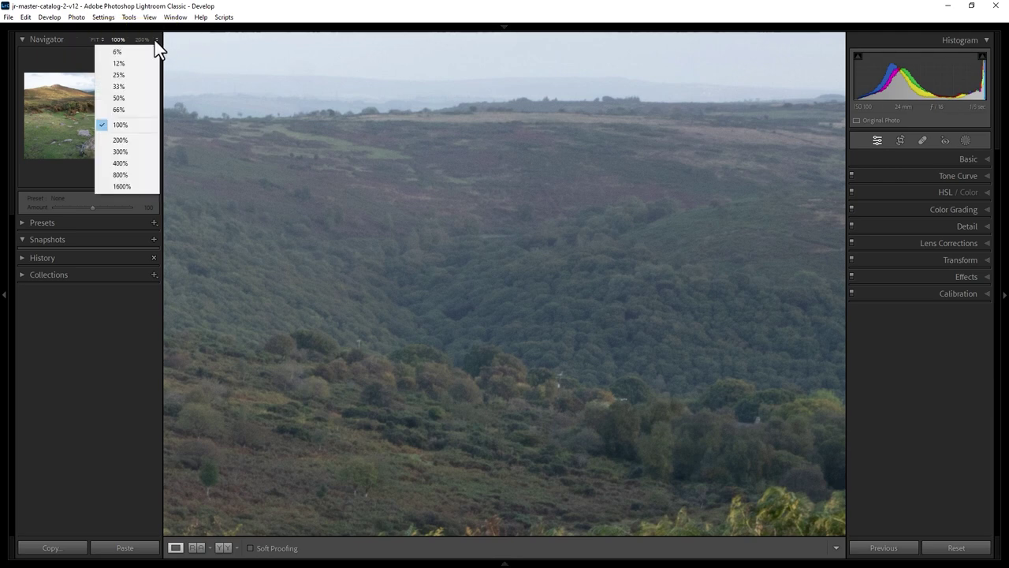
left_click(123, 99)
left_click(521, 225)
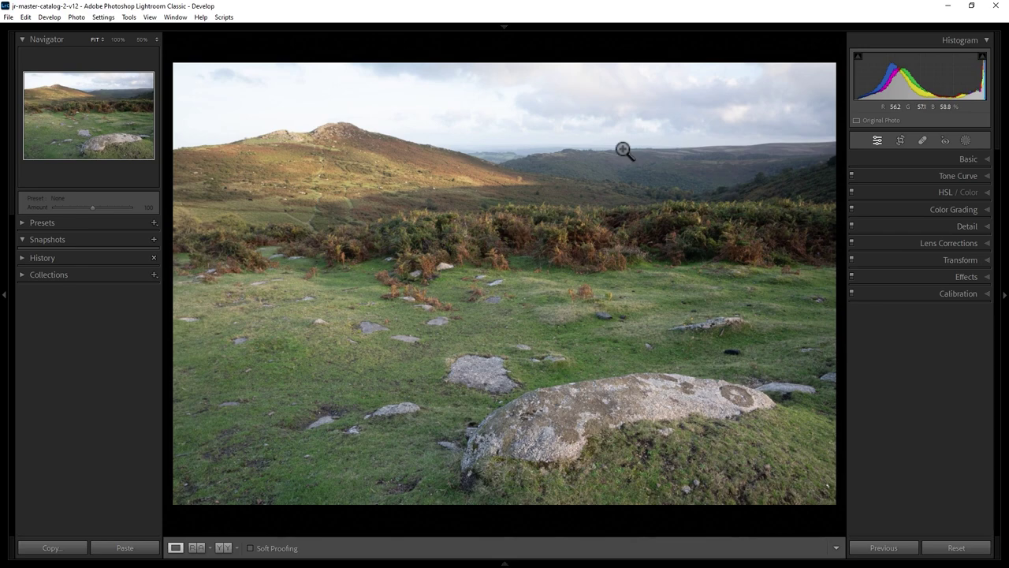
left_click(621, 149)
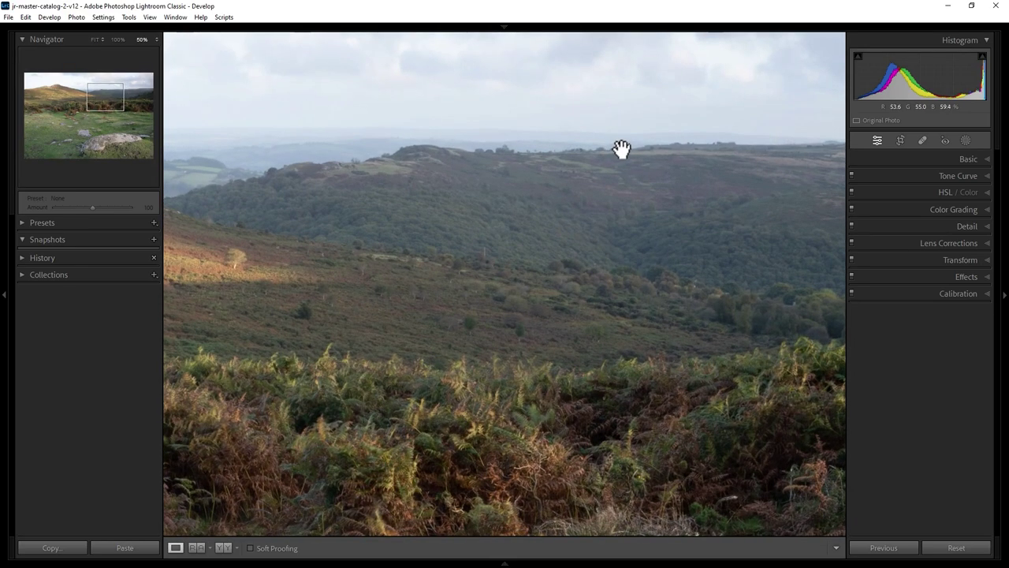
Step: Inspect the hill summit at 400%, then the far valley and wooded ridge at 100%
left_click(156, 39)
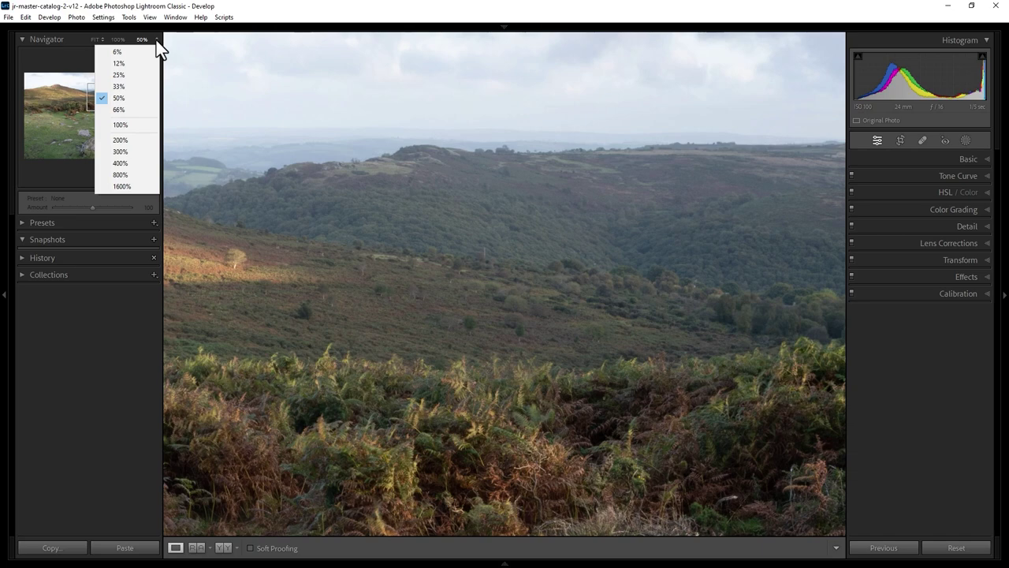
left_click(129, 163)
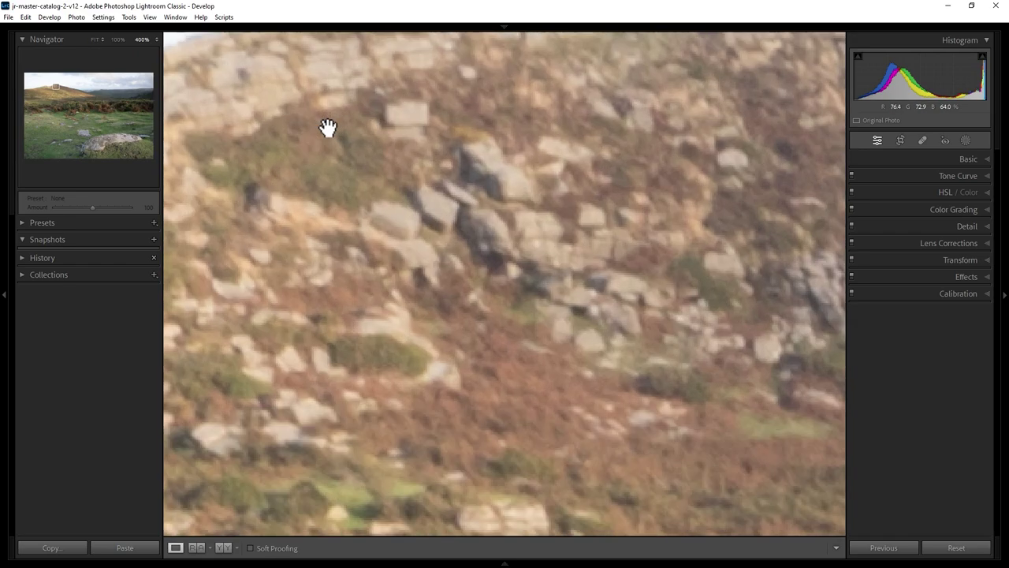
left_click(333, 132)
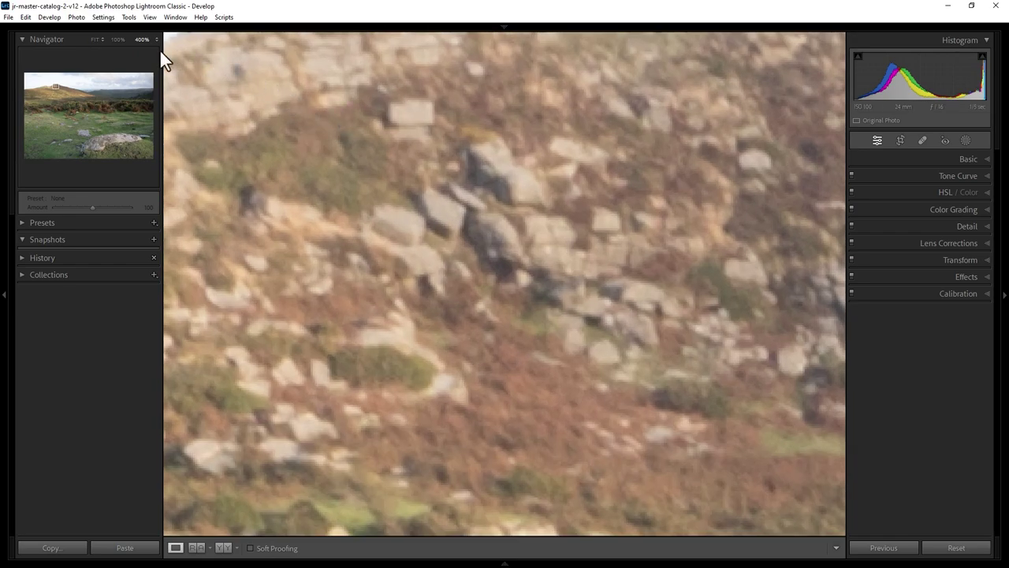
left_click(116, 39)
left_click(450, 261)
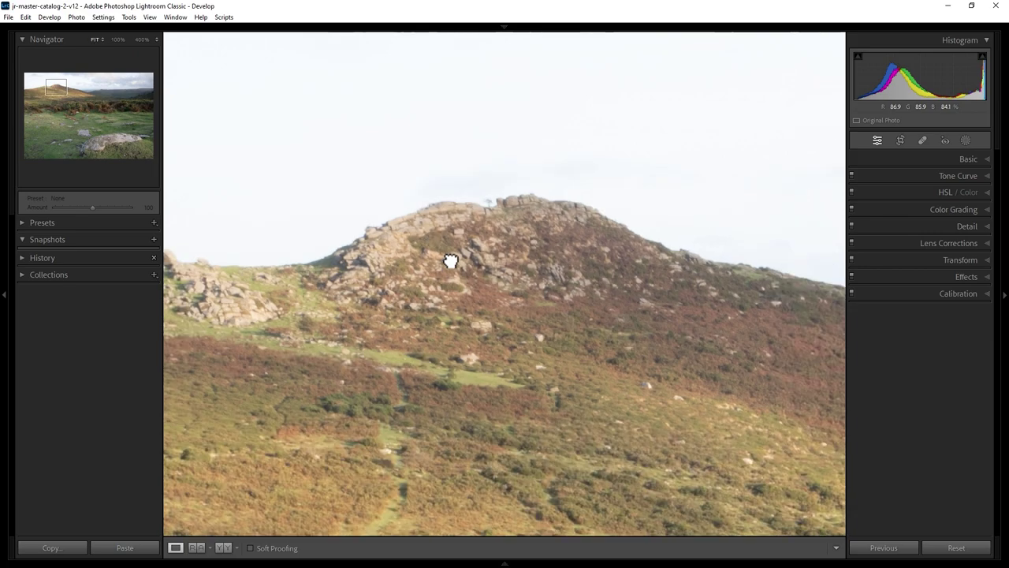
left_click(502, 150)
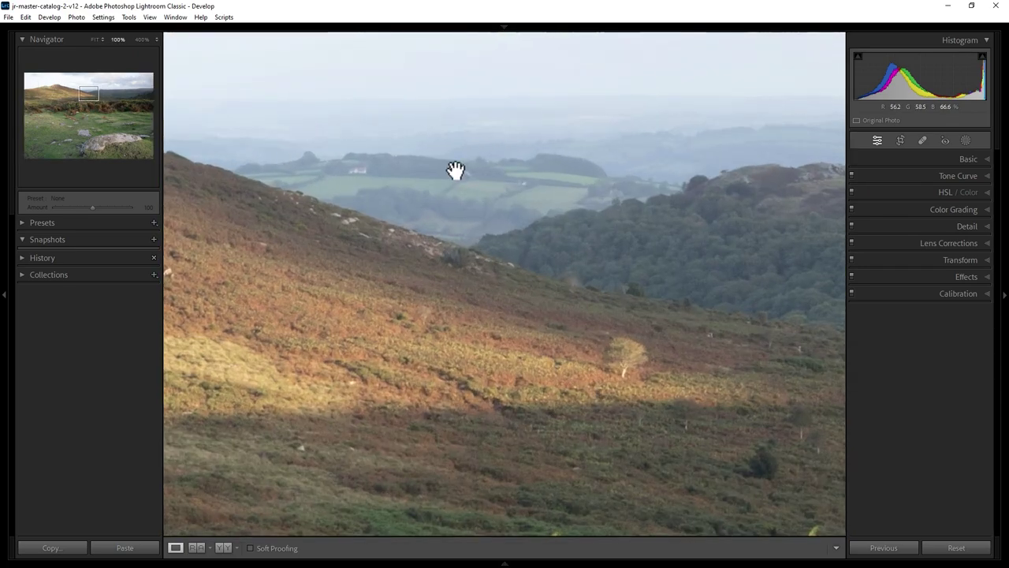
left_click_drag(456, 170, 315, 255)
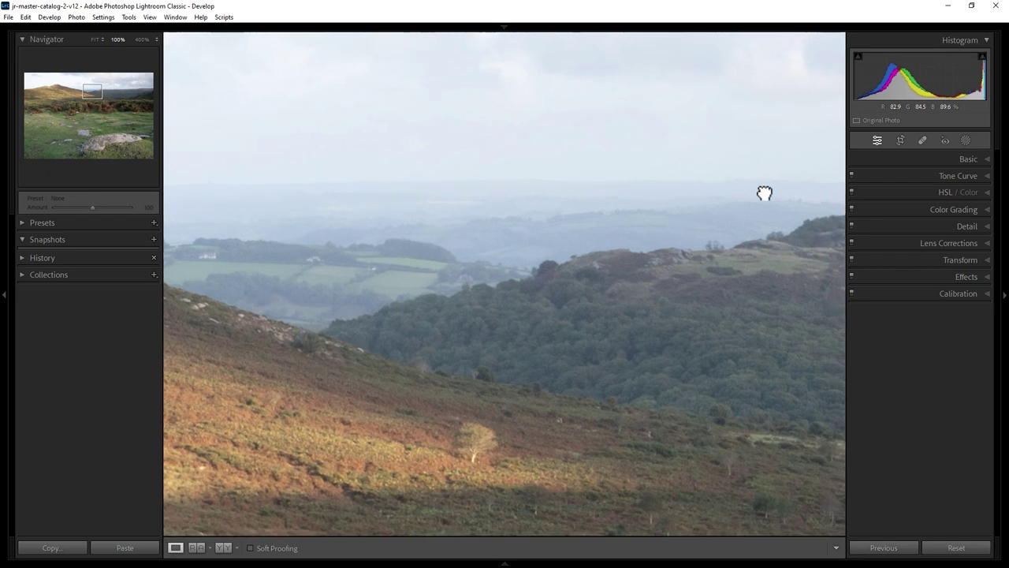
left_click_drag(761, 191, 320, 210)
left_click_drag(748, 233, 755, 163)
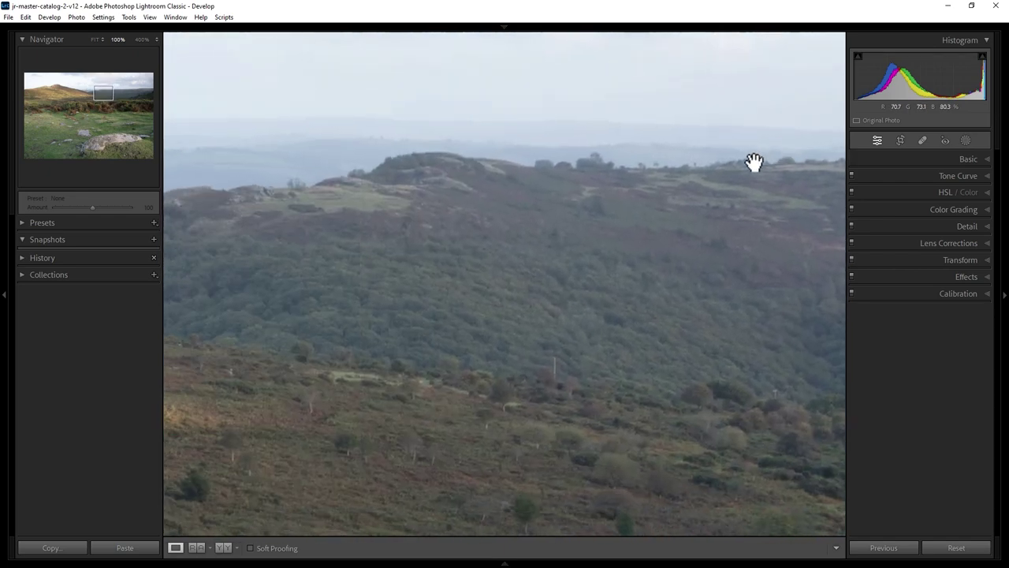
left_click(687, 272)
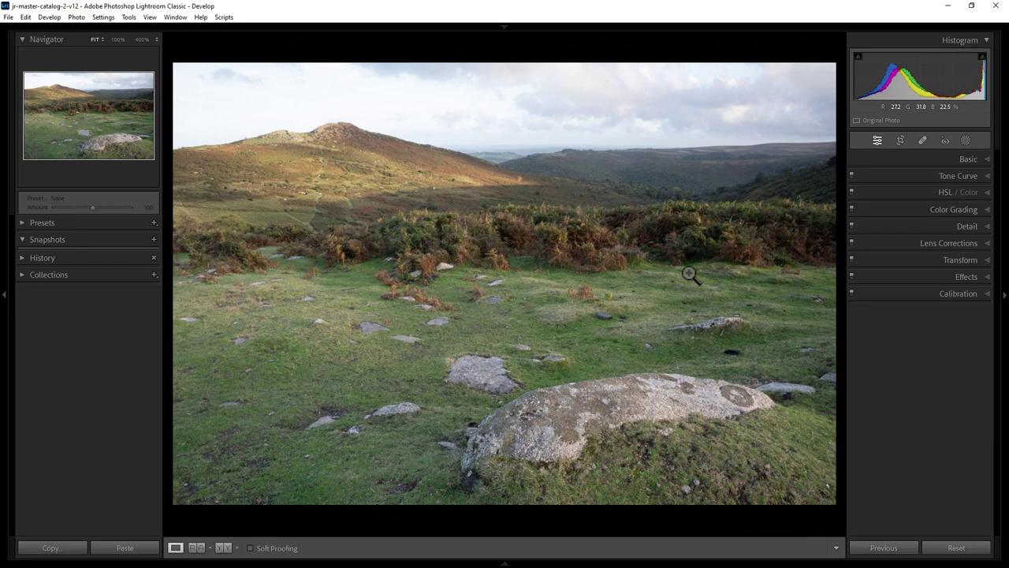
Step: Inspect the far hills and distant fields at 25% and 200%, then return to the full view
left_click(690, 274)
scroll(690, 274, "up", 4)
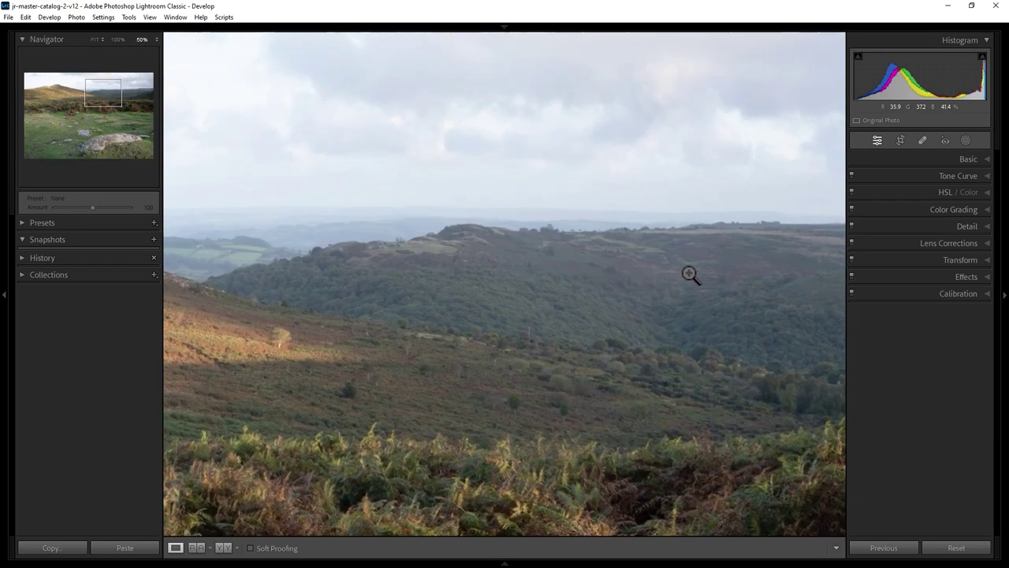
scroll(690, 274, "down", 2)
scroll(690, 274, "up", 3)
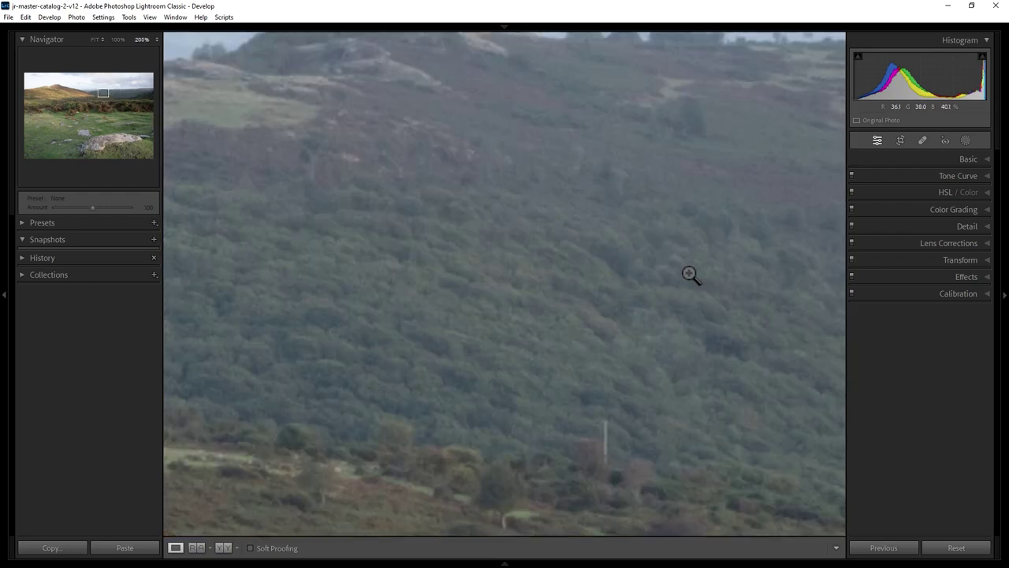
left_click_drag(303, 222, 863, 289)
left_click_drag(264, 291, 523, 327)
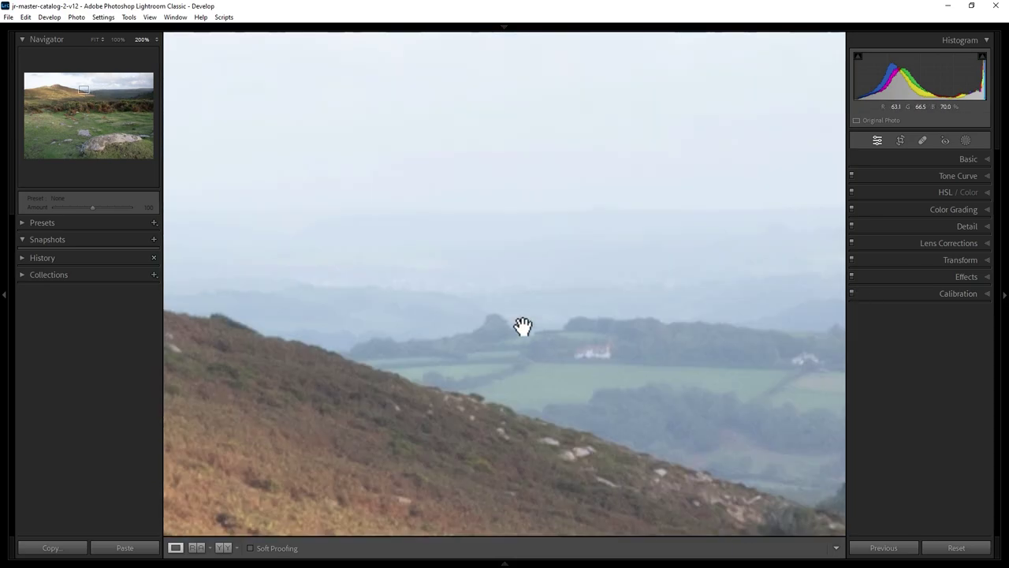
left_click(523, 328)
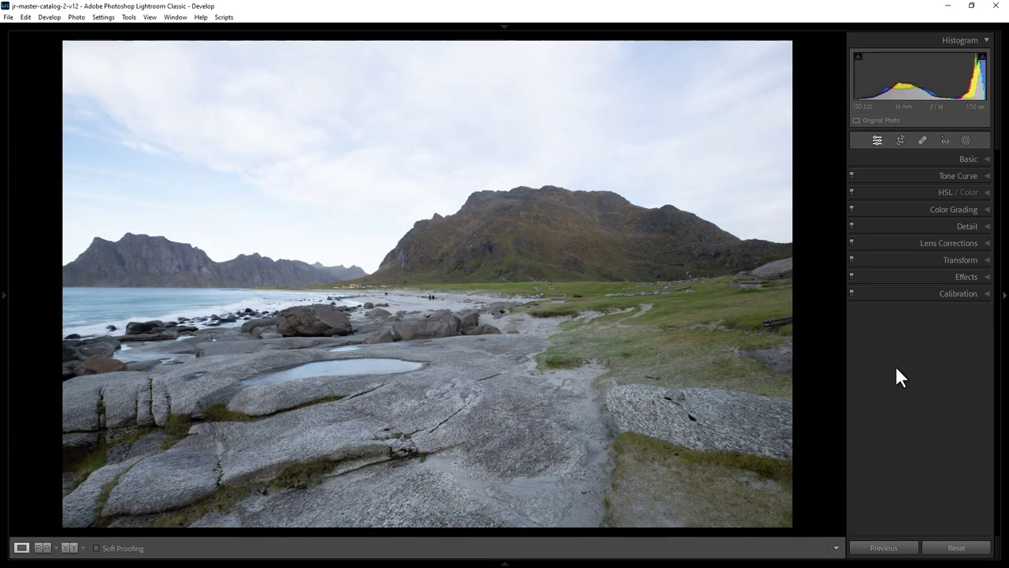
Step: Add a Select Sky mask with Exposure −0.93, Contrast 72, Highlights −60, Whites −5, Blacks −33, comparing before and after
left_click(967, 140)
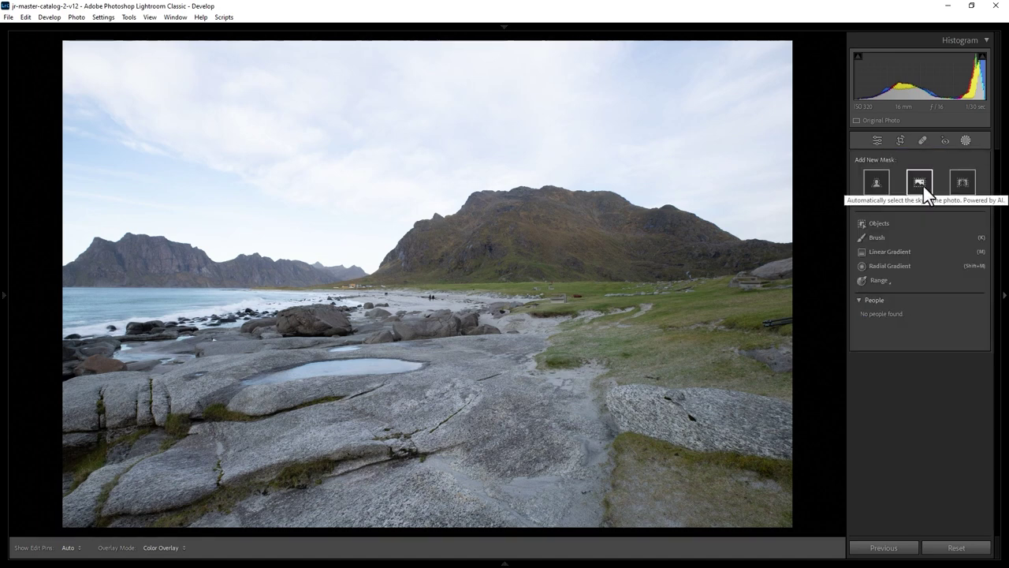
left_click(924, 187)
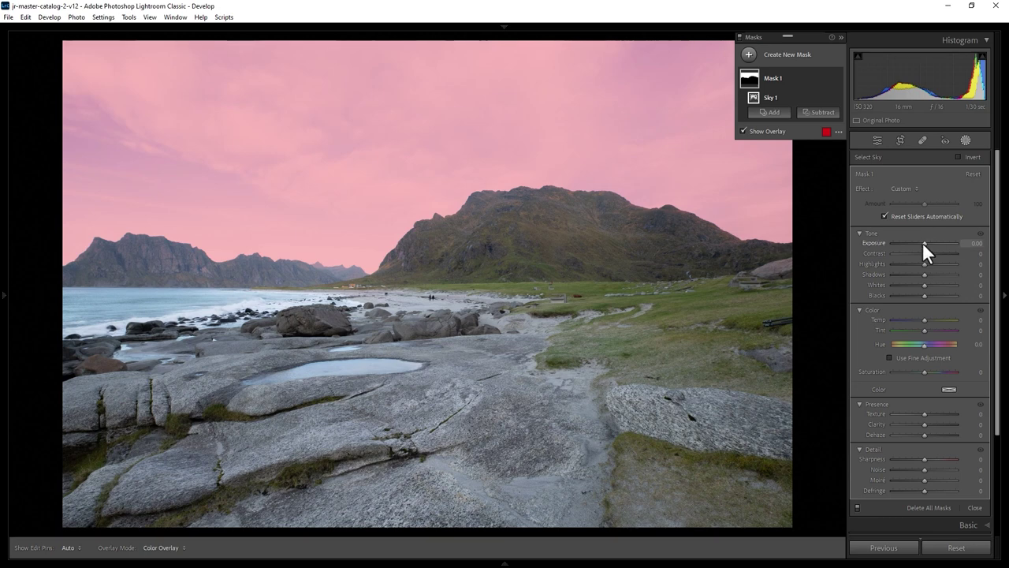
left_click_drag(923, 244, 955, 250)
mouse_move(924, 285)
left_mouse_down()
mouse_move(908, 284)
mouse_move(929, 296)
mouse_move(914, 295)
left_mouse_up()
left_click_drag(920, 243, 918, 240)
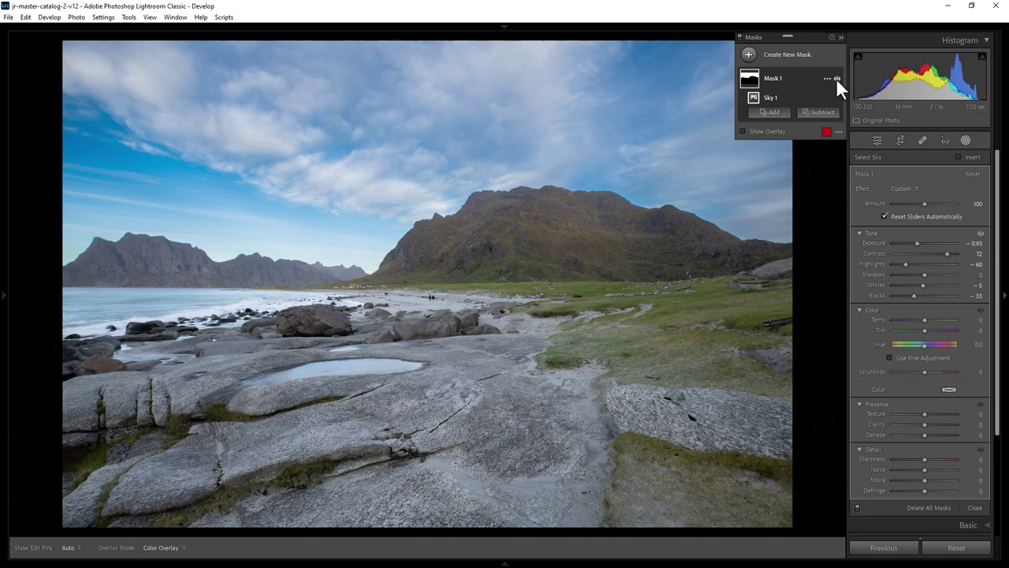
left_click(837, 78)
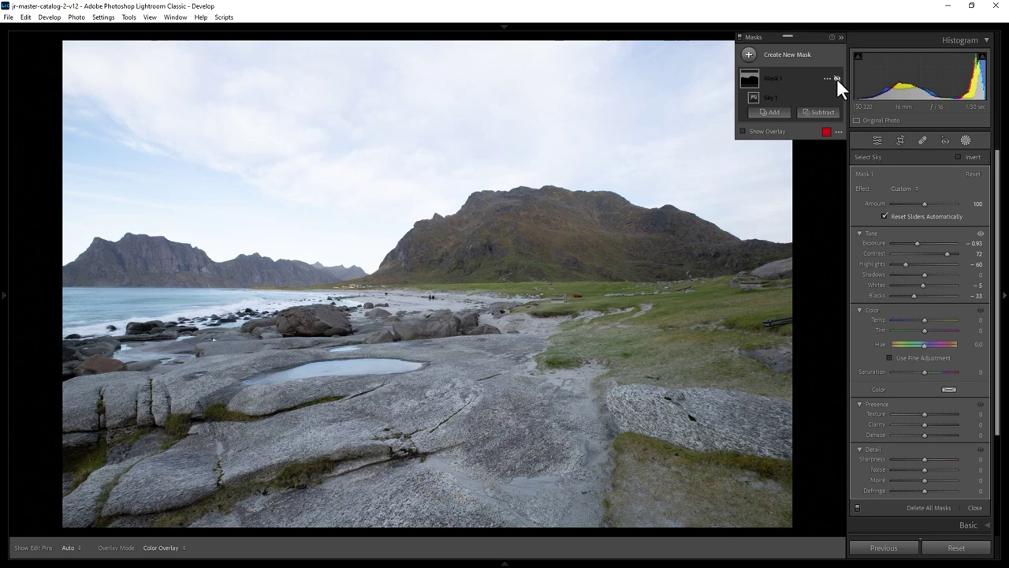
left_click(837, 78)
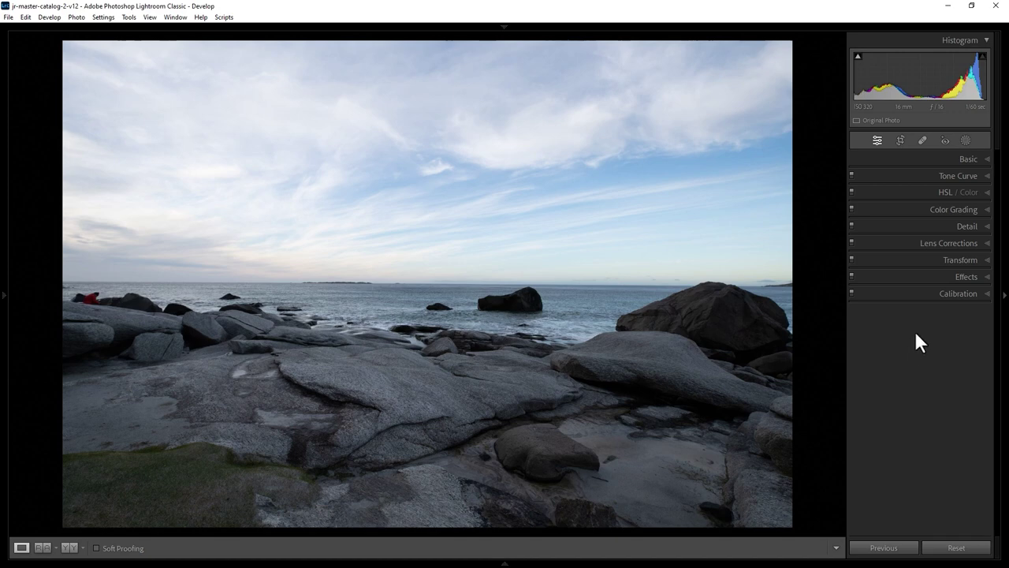
Step: In HSL Saturation, trial a Blue boost and reset it to 0, then open the masking options
left_click(946, 198)
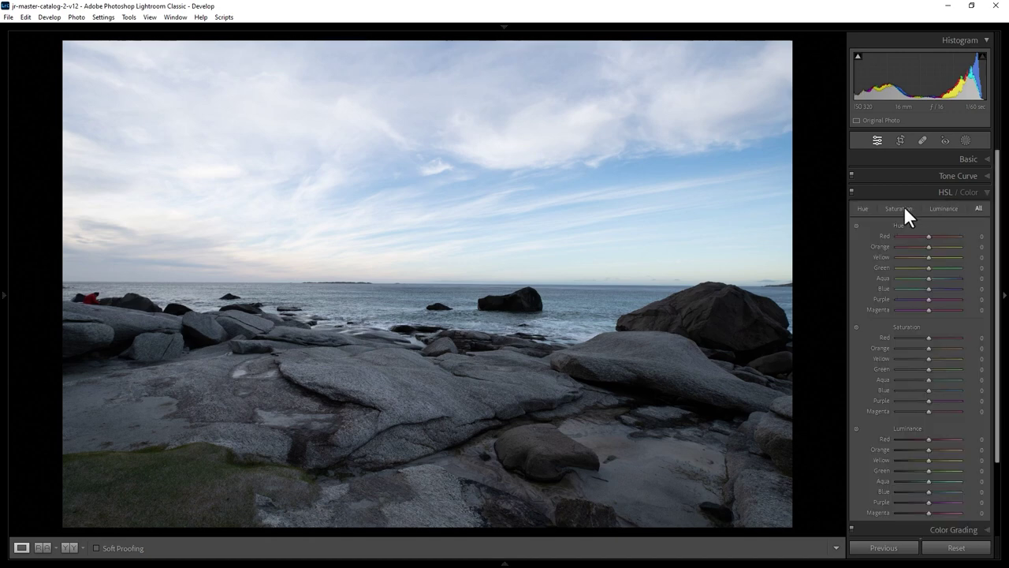
left_click(897, 209)
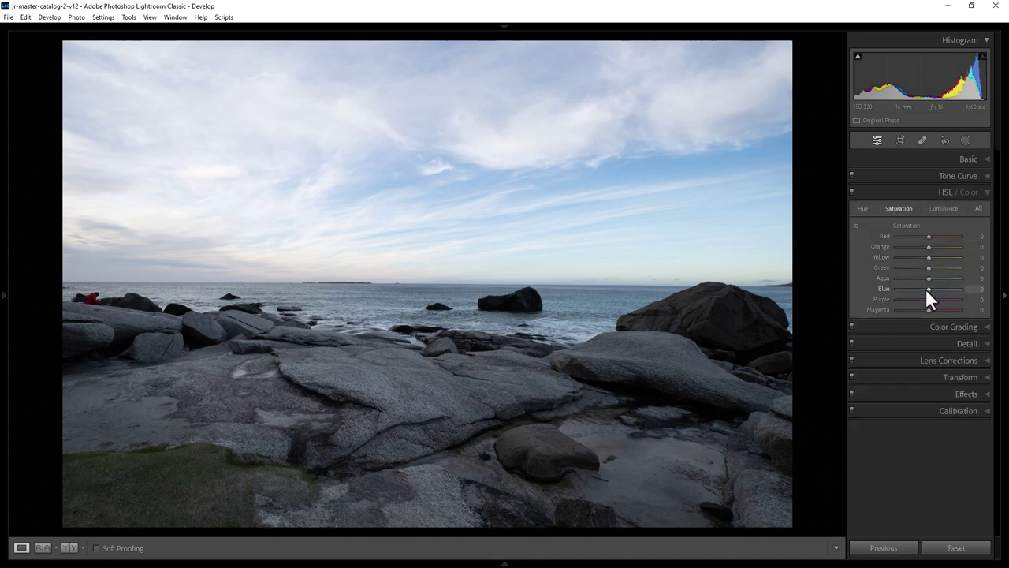
left_click_drag(929, 288, 958, 287)
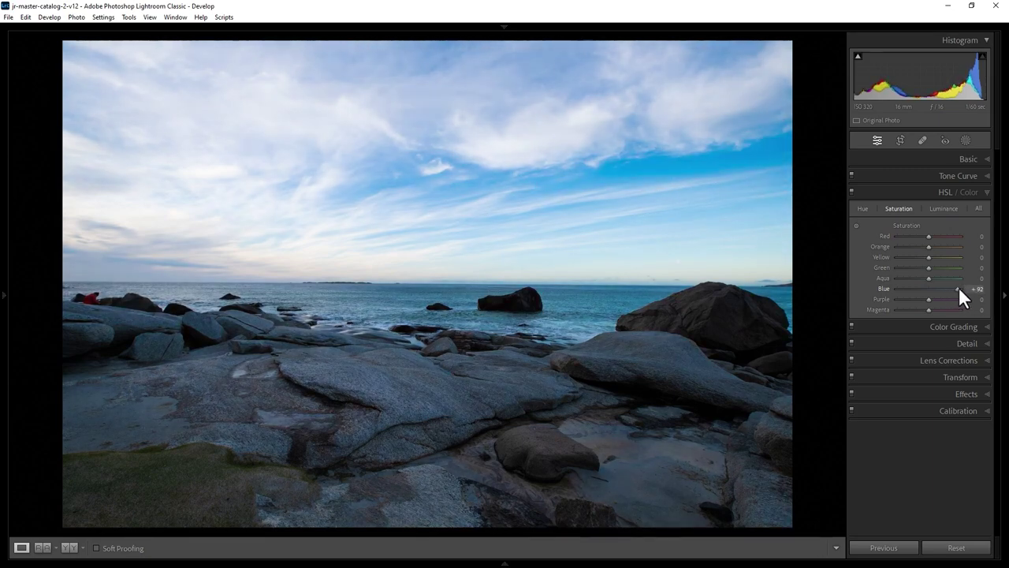
double_click(959, 287)
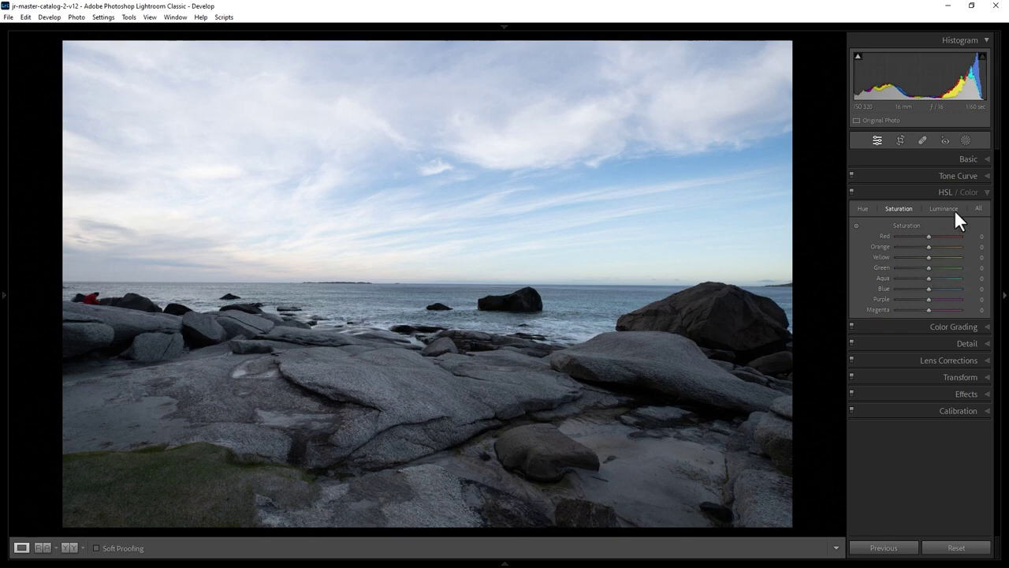
left_click(966, 142)
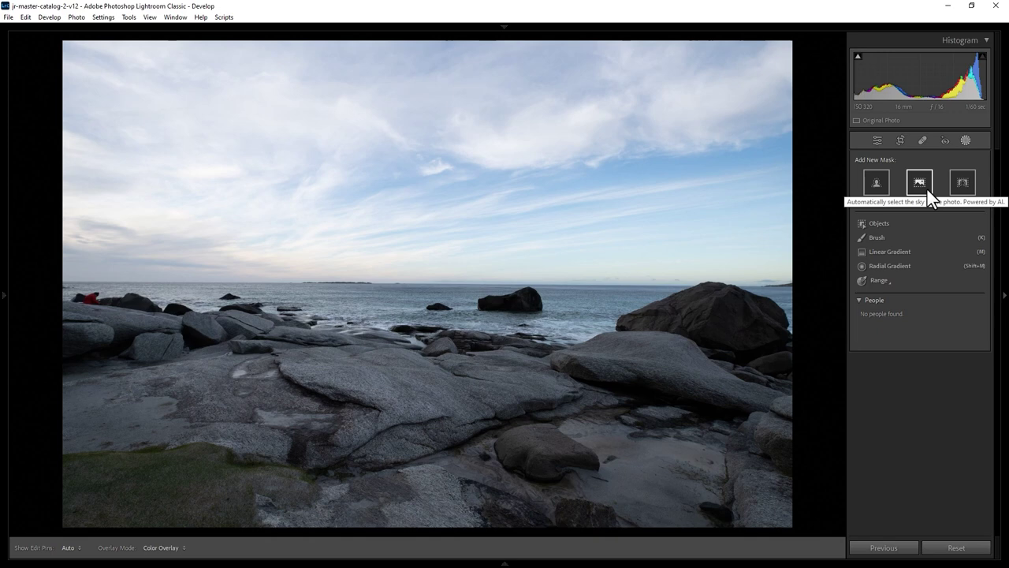
Step: Mask the sky with Temp −48, and with fine adjustment set Hue −12.3 and Saturation 25
left_click(928, 189)
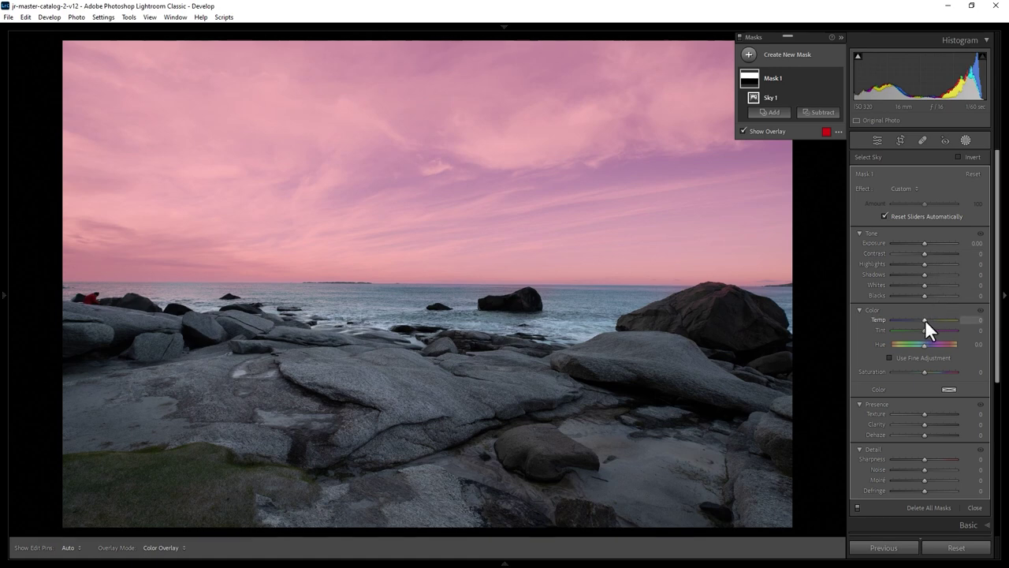
left_click_drag(924, 319, 916, 343)
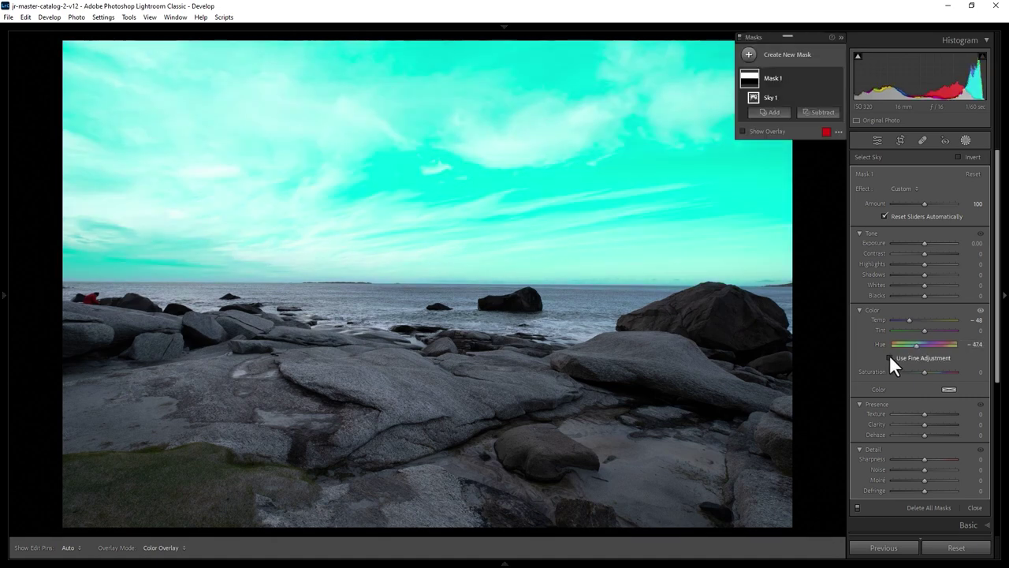
left_click(890, 358)
left_click_drag(912, 348, 933, 372)
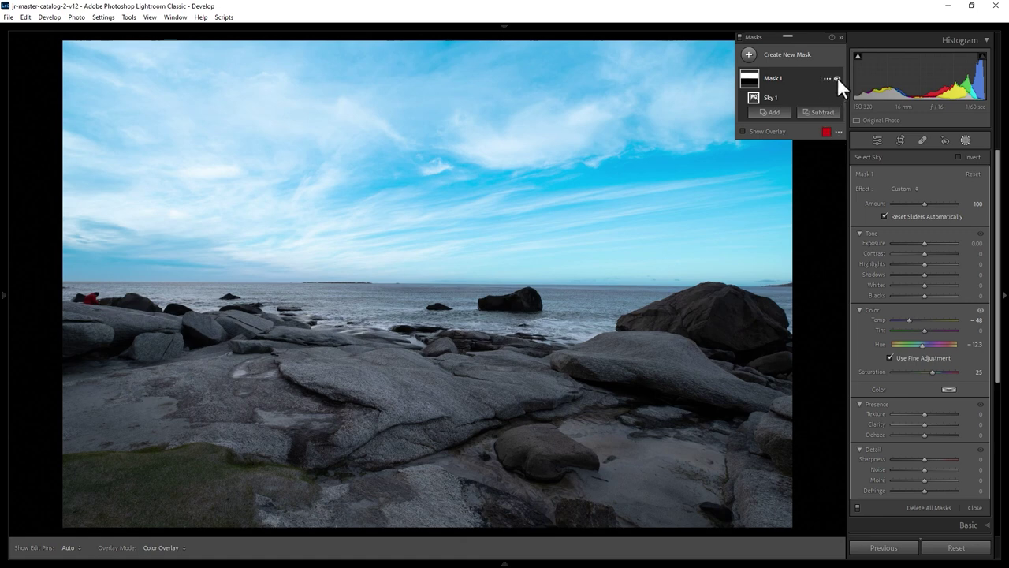
Step: Compare the sky adjustment on and off, then lower the mask Amount to 55
left_click(837, 78)
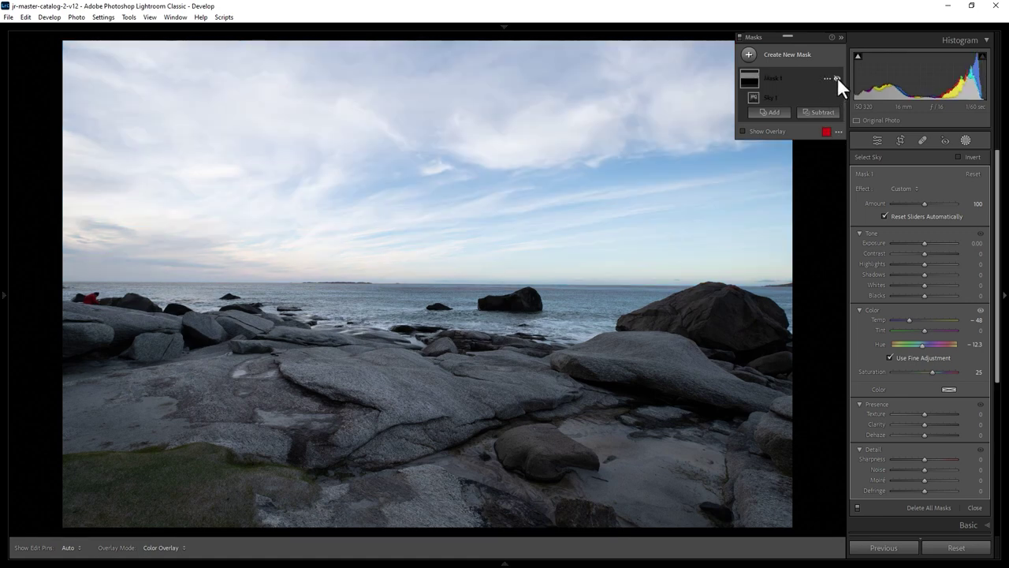
left_click(838, 77)
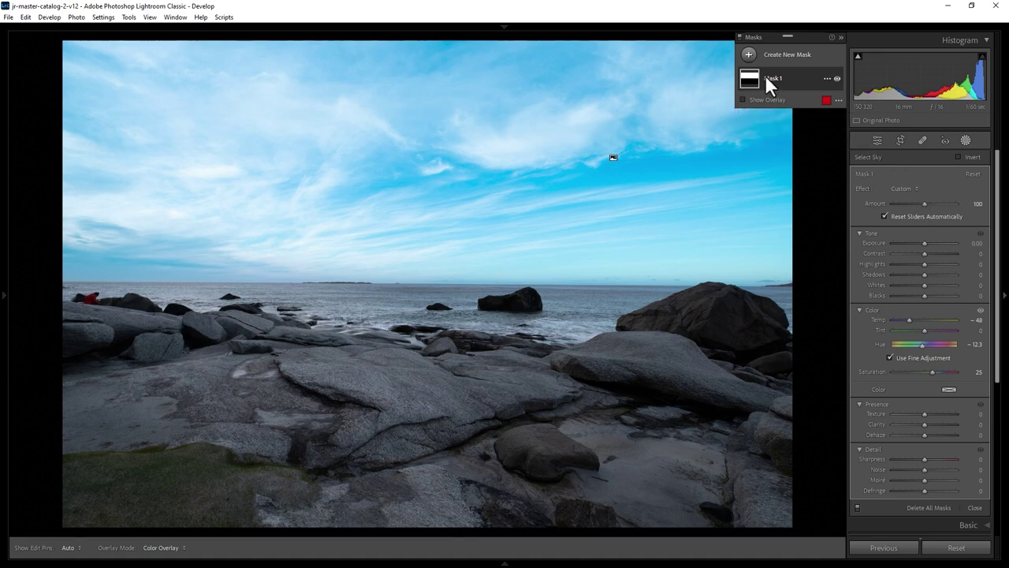
mouse_move(755, 78)
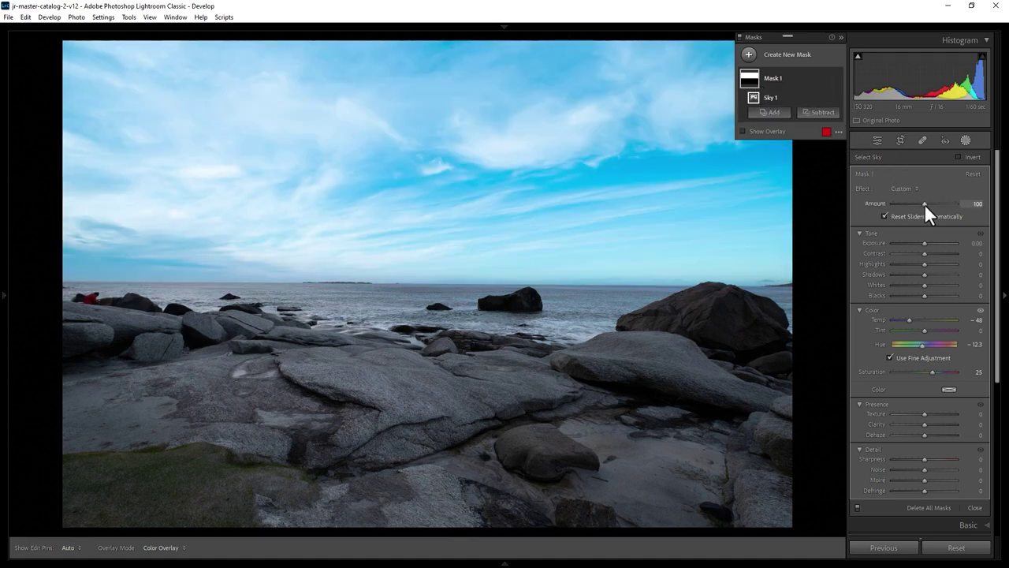
key("shift+w")
mouse_move(924, 203)
left_mouse_down()
mouse_move(897, 200)
mouse_move(909, 200)
left_mouse_up()
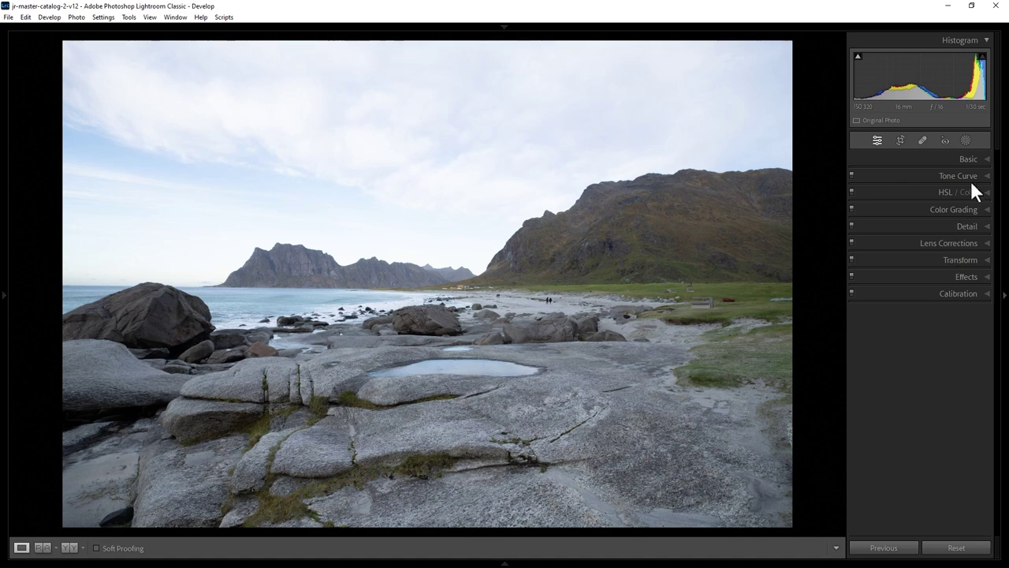
Step: In the Basic panel, trial a higher Contrast, then reset it to 0
left_click(967, 158)
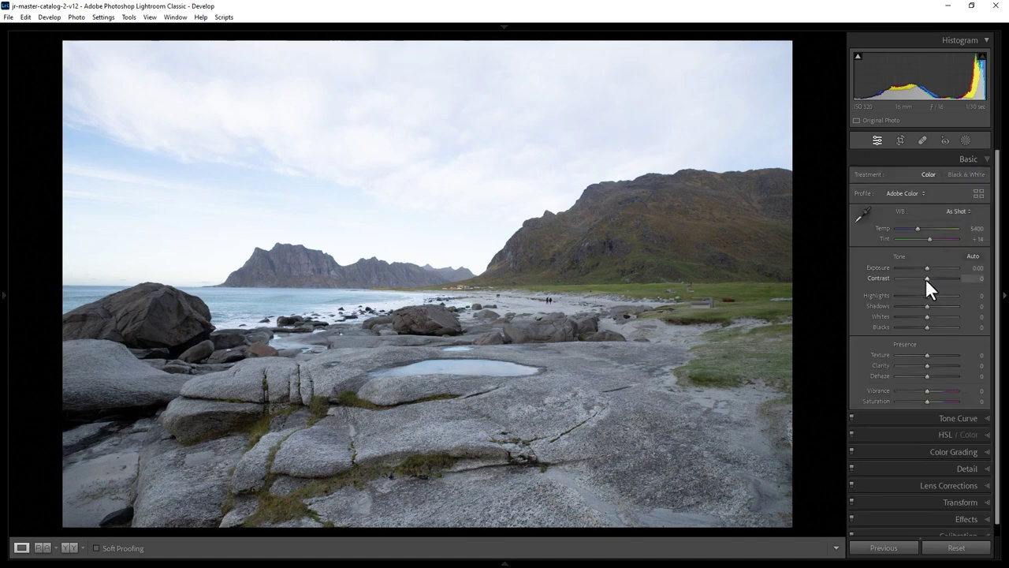
left_click_drag(926, 279, 928, 277)
mouse_move(926, 277)
left_mouse_down()
mouse_move(955, 277)
mouse_move(943, 283)
left_mouse_up()
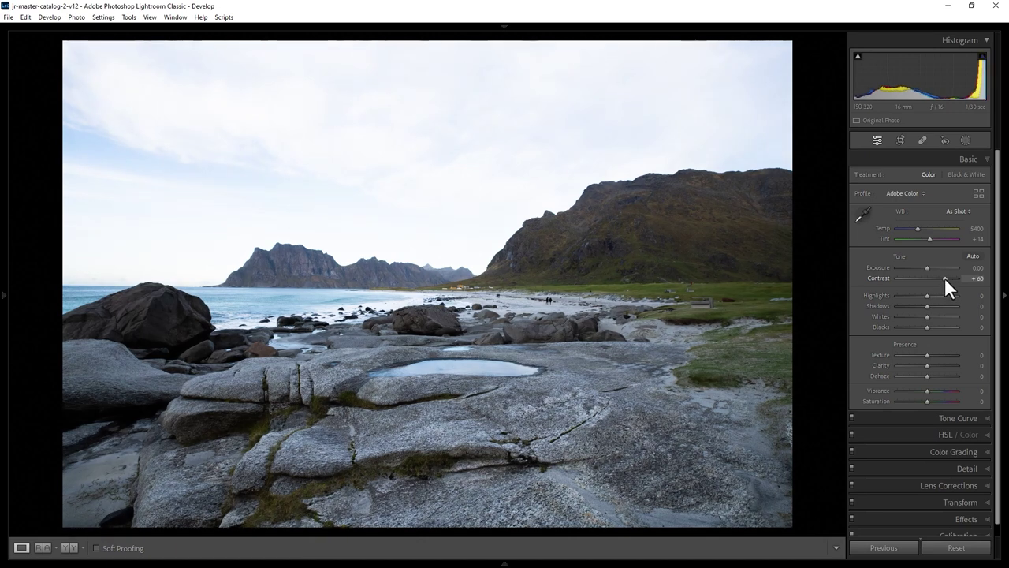
double_click(945, 278)
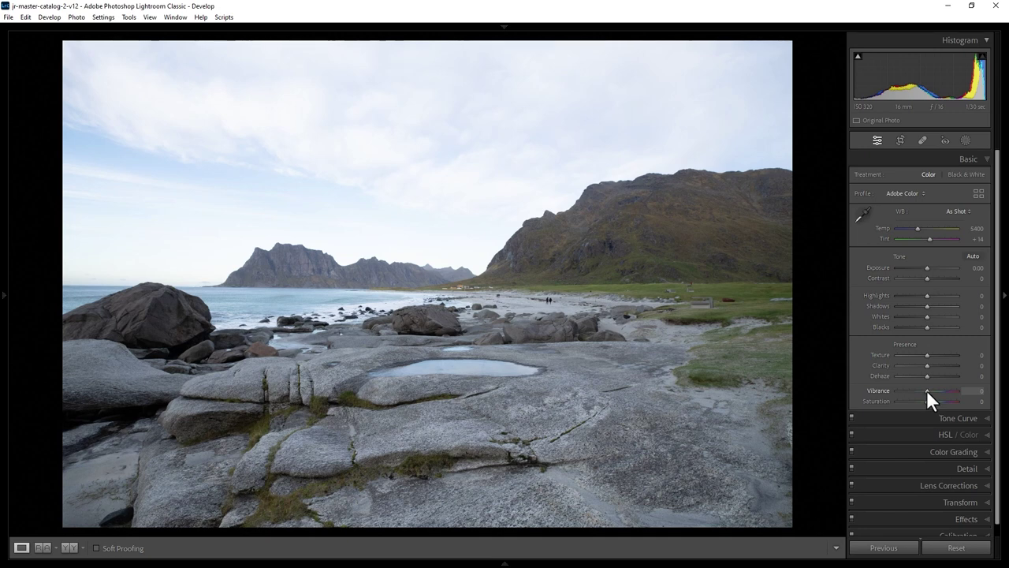
Step: Trial higher Vibrance and Saturation, then reset both to 0
mouse_move(927, 391)
left_mouse_down()
mouse_move(951, 391)
mouse_move(938, 391)
left_mouse_up()
mouse_move(939, 391)
left_mouse_down()
mouse_move(957, 389)
mouse_move(940, 390)
left_mouse_up()
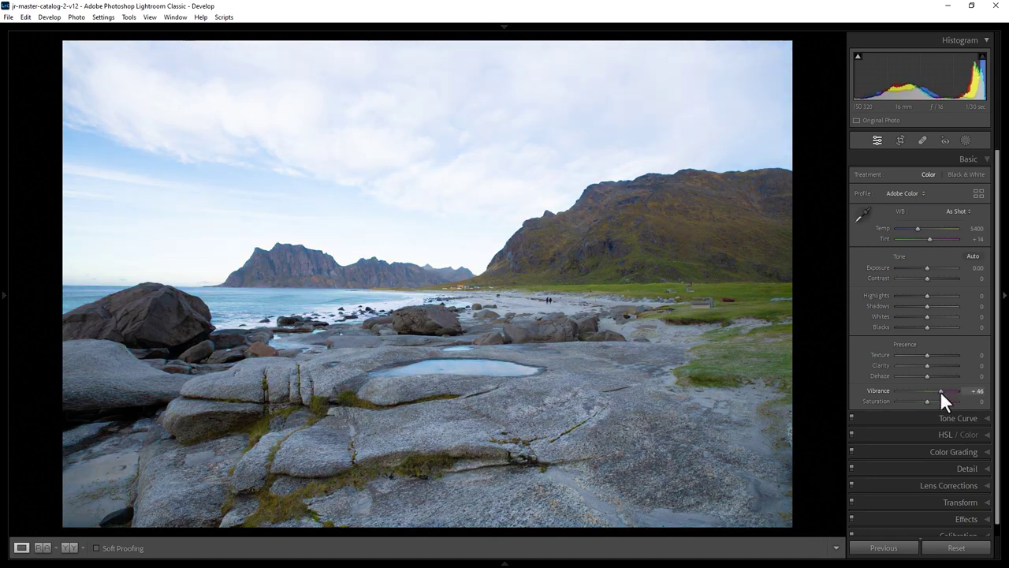
double_click(938, 389)
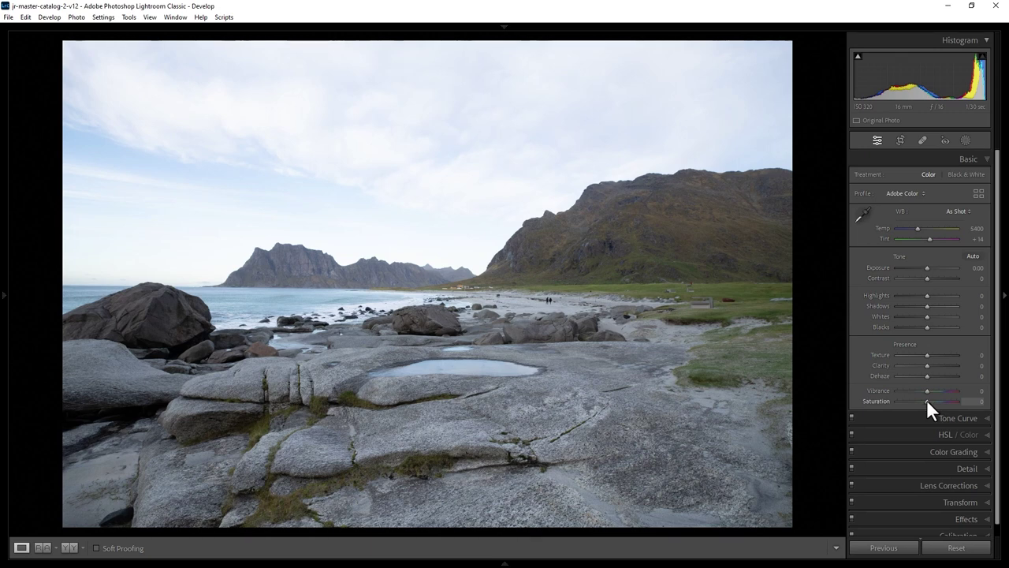
left_click_drag(926, 399, 953, 404)
double_click(950, 399)
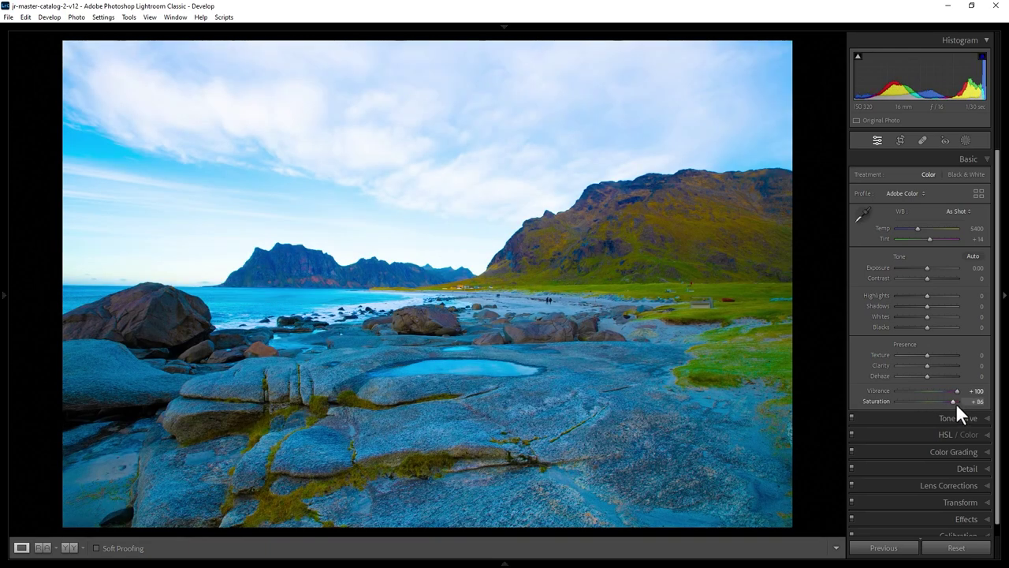
double_click(953, 400)
double_click(957, 390)
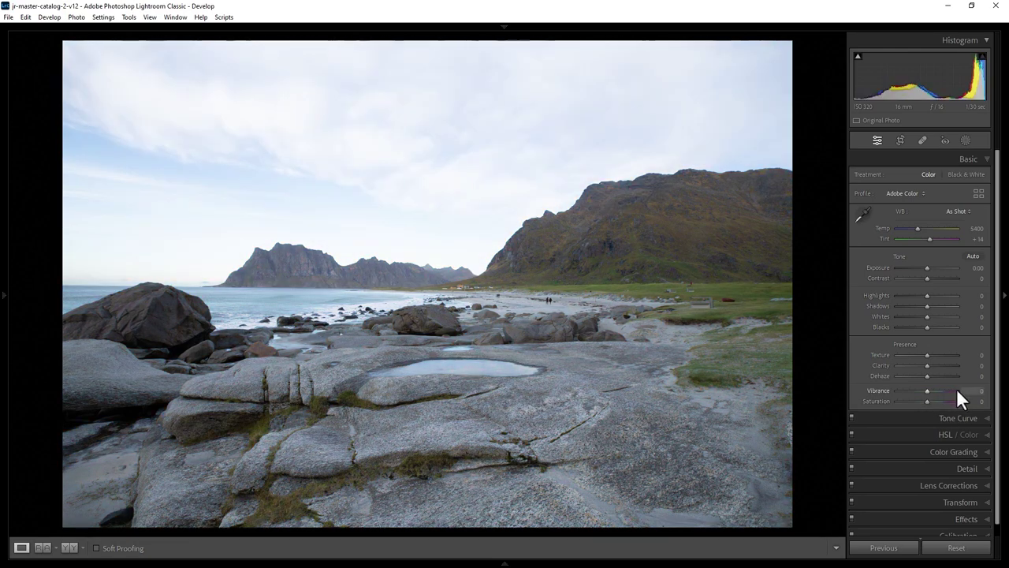
Step: In HSL Saturation, trial boosting Green and Blue, then reset both to 0
left_click(943, 432)
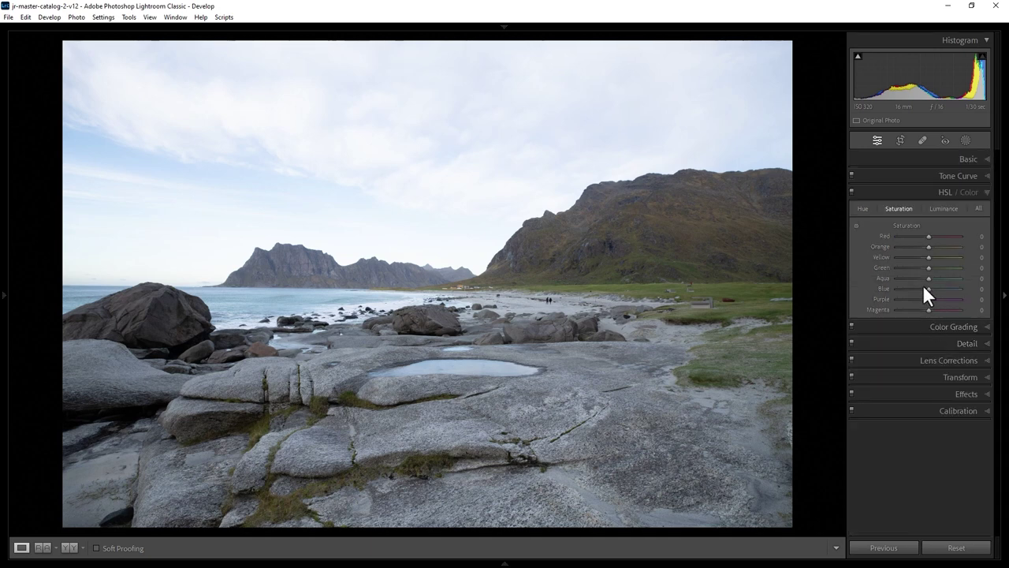
left_click(899, 207)
left_click_drag(928, 267, 961, 271)
mouse_move(929, 287)
left_mouse_down()
mouse_move(952, 287)
mouse_move(936, 289)
left_mouse_up()
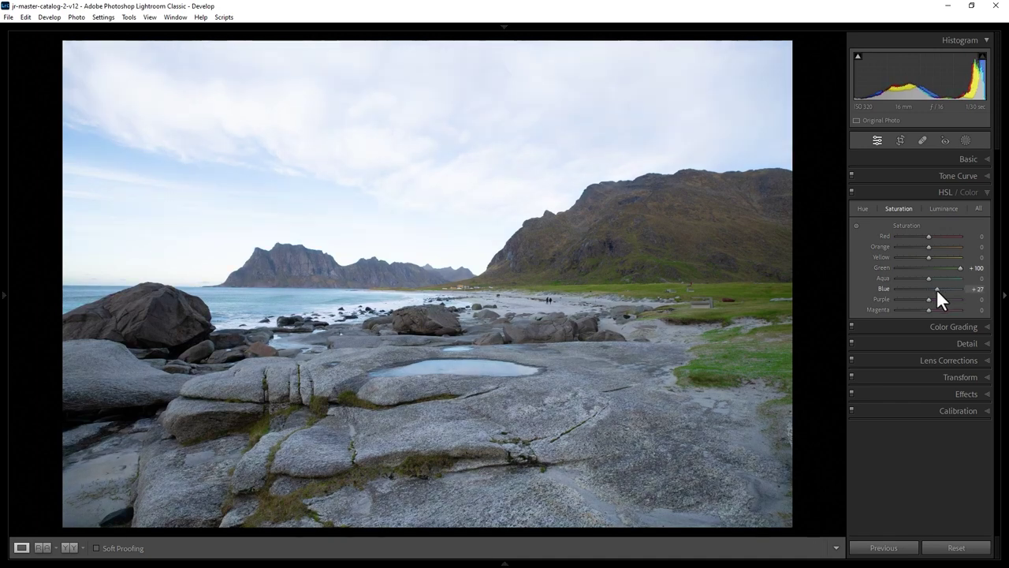
double_click(937, 288)
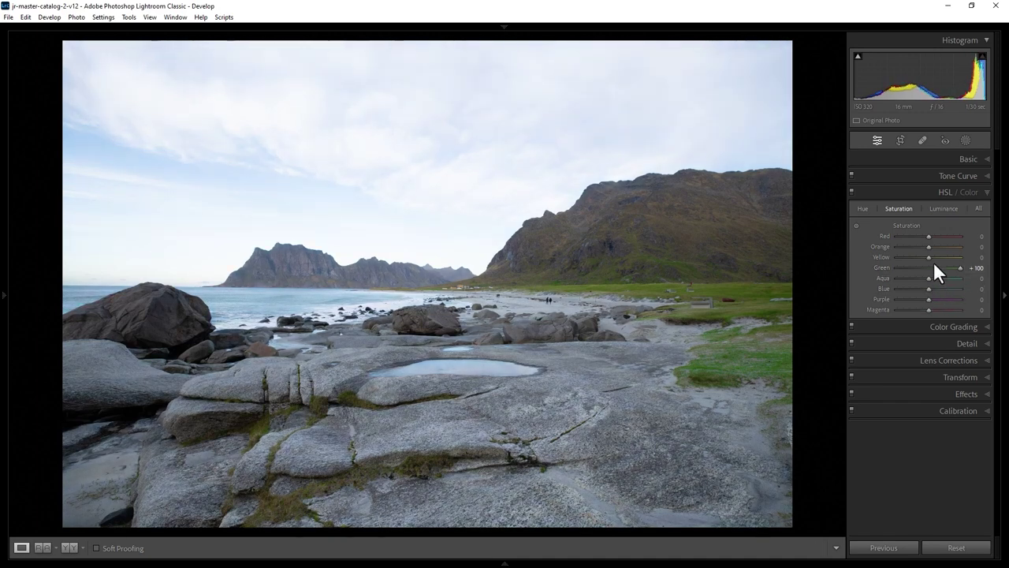
double_click(902, 225)
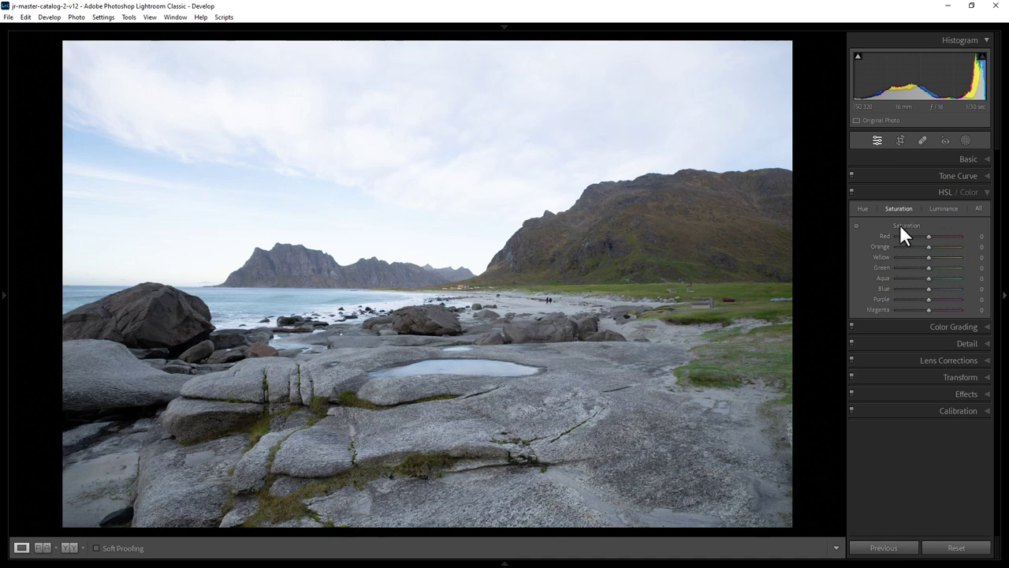
Step: With the targeted adjustment tool, set Blue saturation to +52 and Yellow and Green to +100
left_click(856, 225)
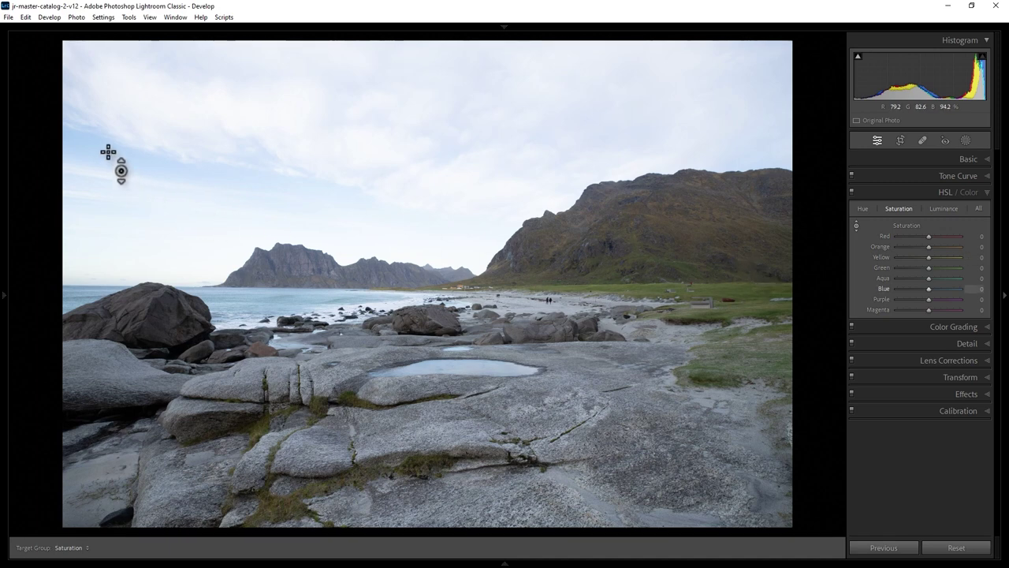
left_click_drag(108, 151, 108, 112)
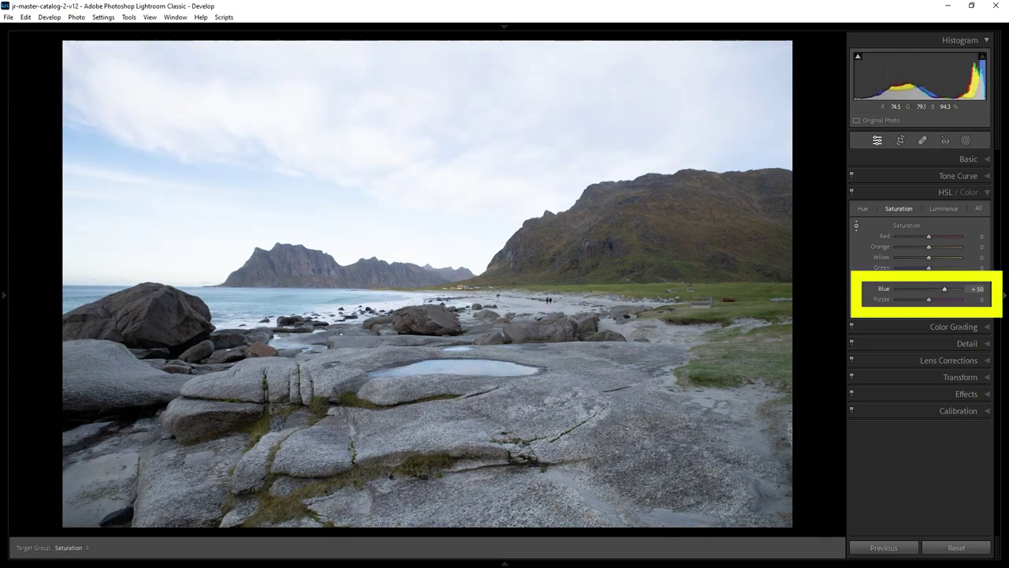
left_click_drag(108, 112, 108, 160)
type("100")
key("Return")
left_click_drag(108, 160, 108, 195)
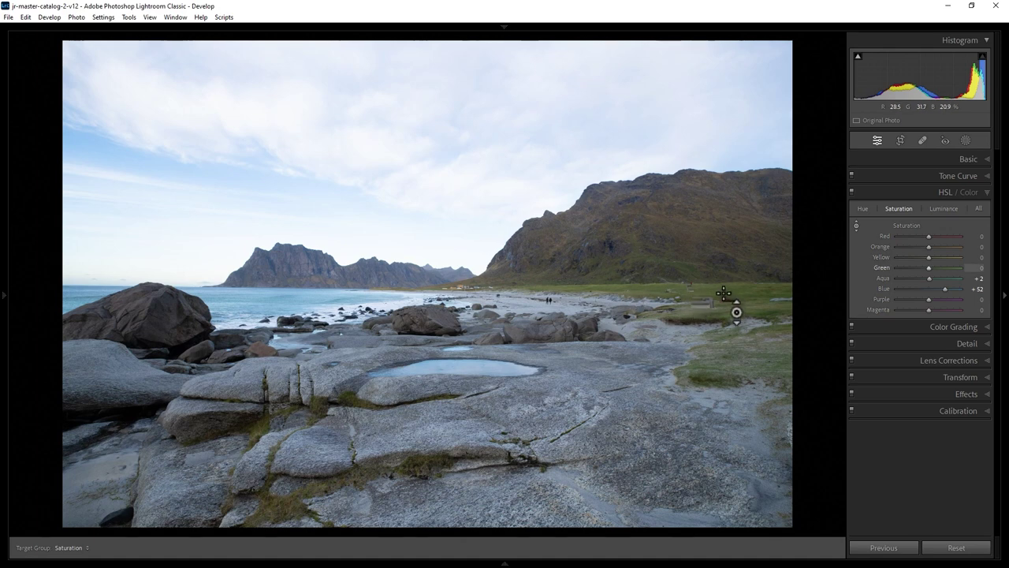
left_click_drag(654, 289, 654, 189)
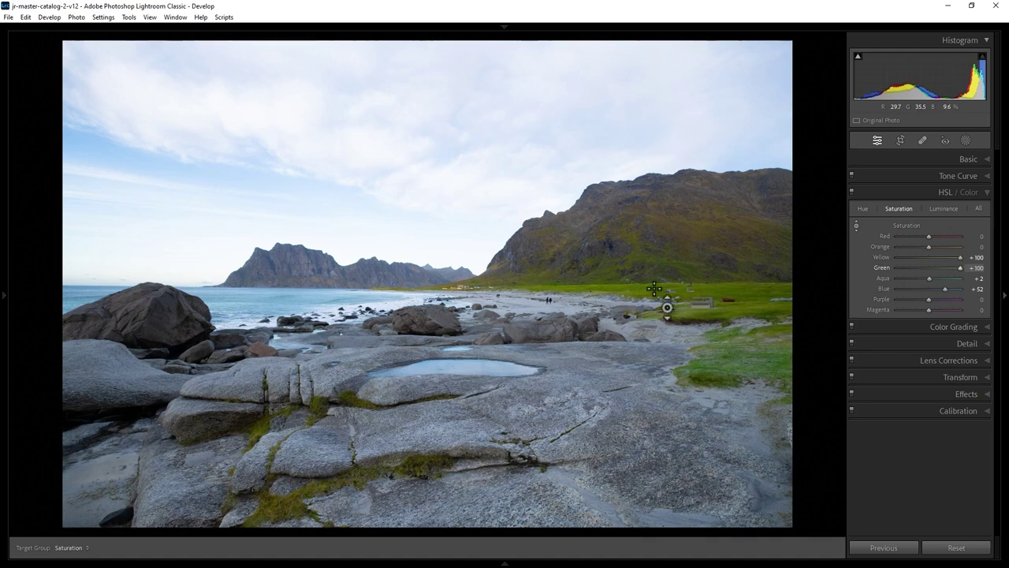
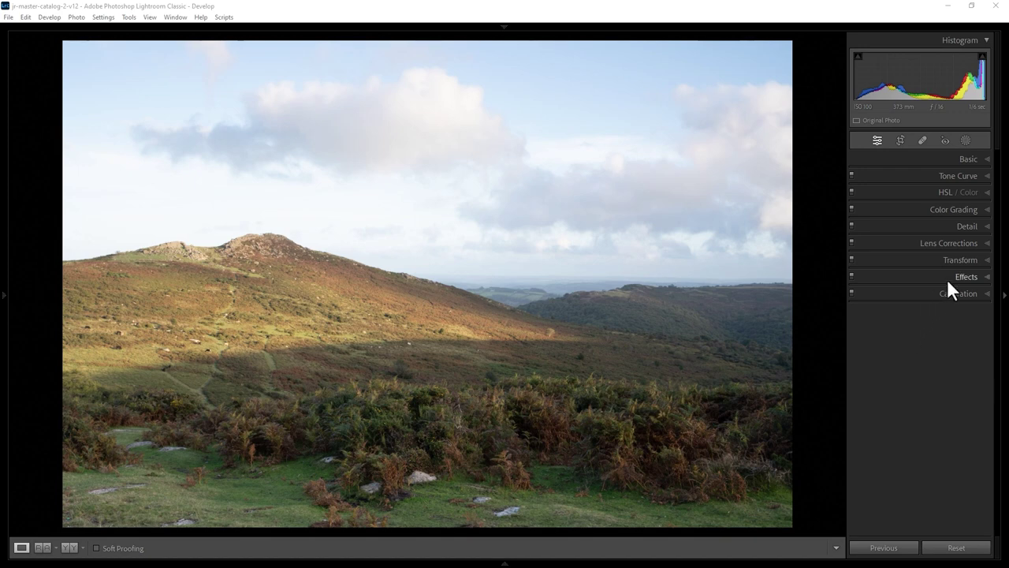
Step: Enable profile corrections and chromatic aberration removal on the moorland photo, adjusting Distortion and resetting Vignetting
left_click(957, 243)
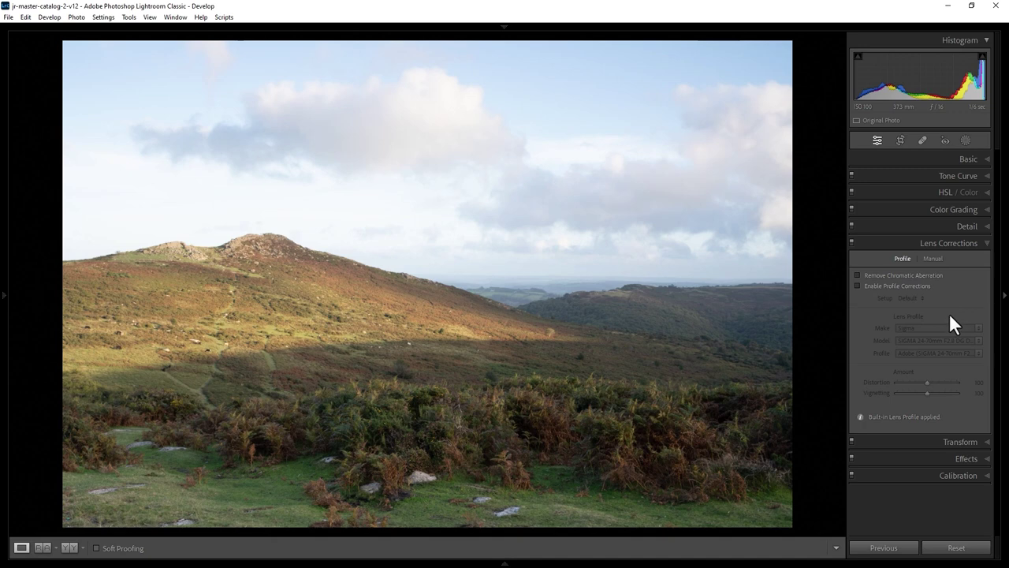
left_click(857, 286)
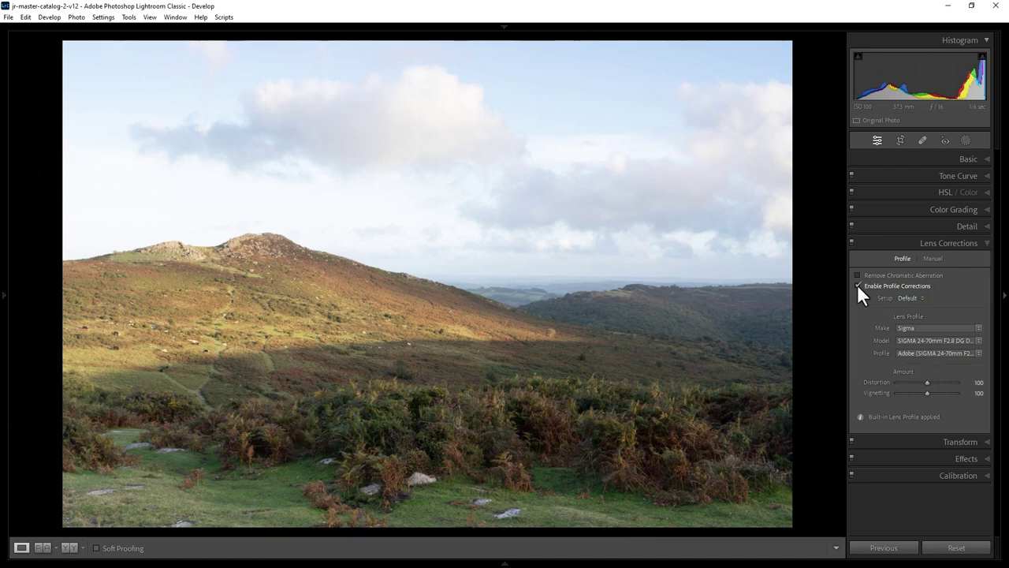
mouse_move(927, 382)
left_mouse_down()
mouse_move(944, 382)
mouse_move(892, 381)
mouse_move(928, 383)
left_mouse_up()
double_click(951, 393)
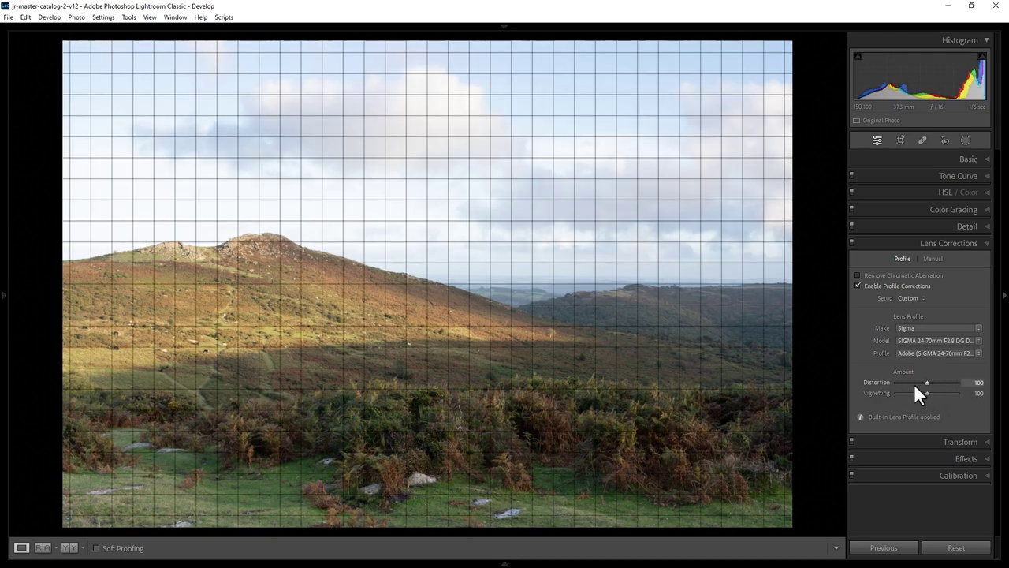
left_click(857, 274)
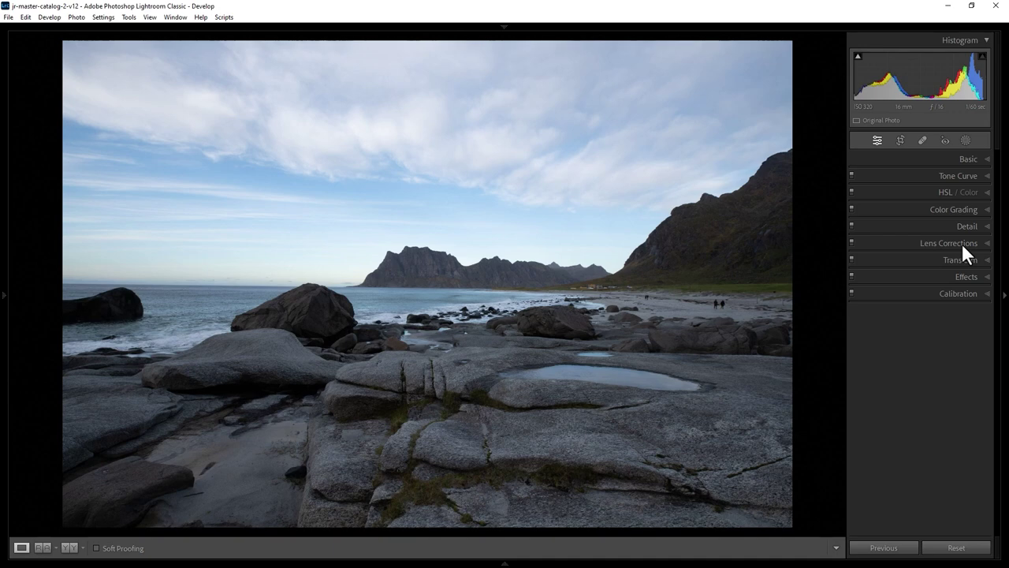
Step: Enable profile corrections on the beach photo with the Canon EF 16-35mm f/2.8L III USM profile
left_click(962, 243)
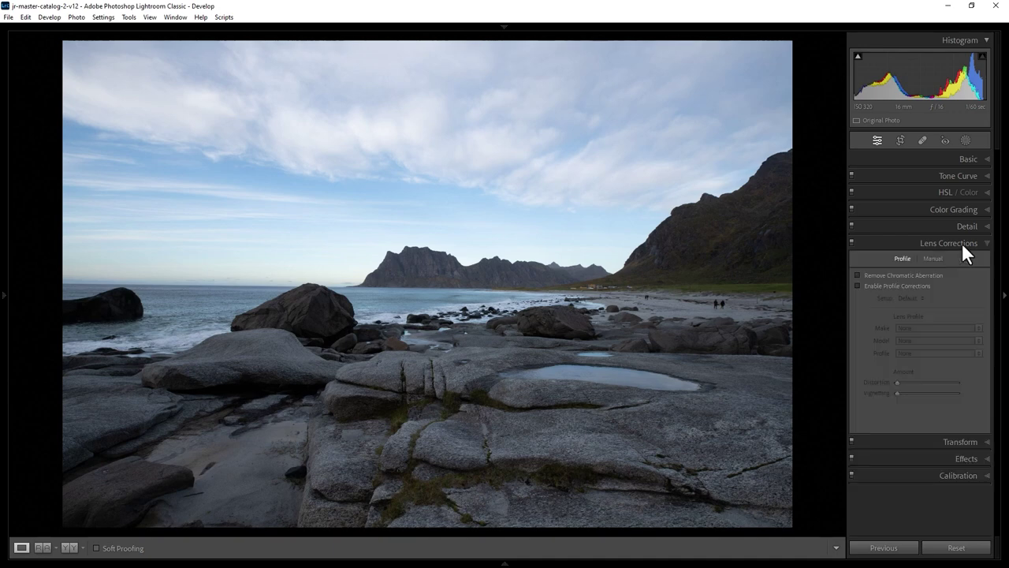
left_click(857, 286)
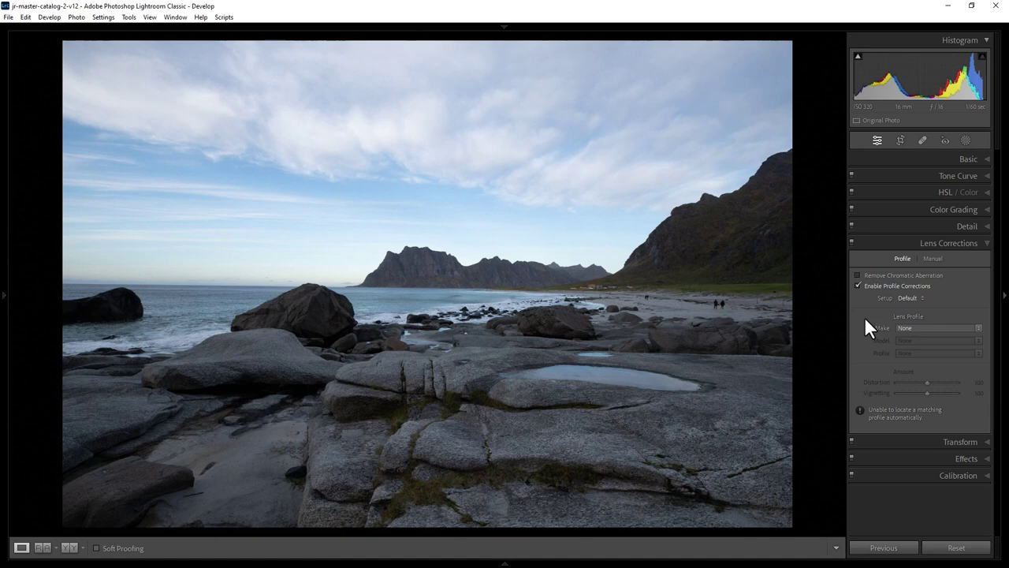
left_click(978, 326)
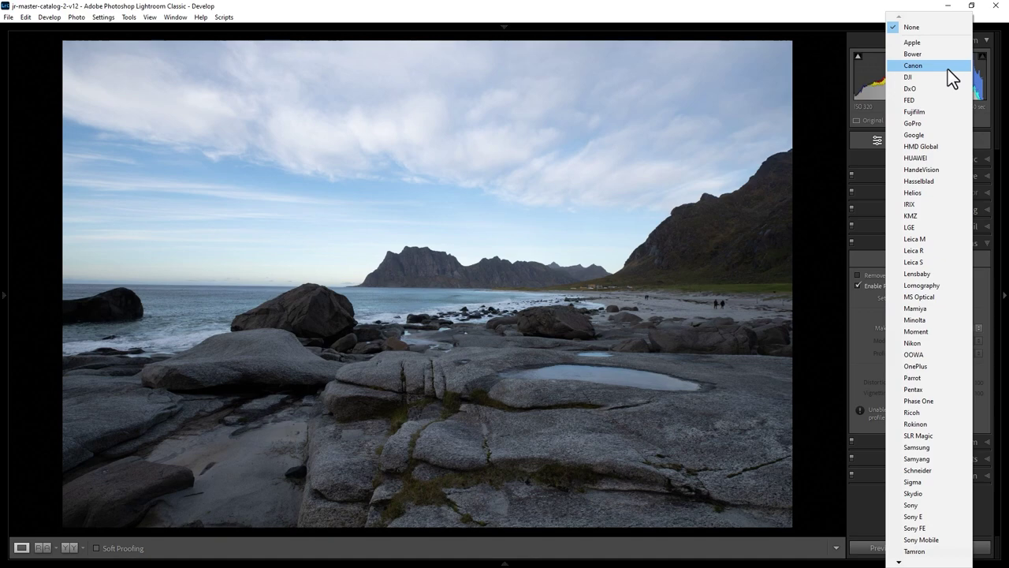
left_click(948, 69)
left_click(977, 343)
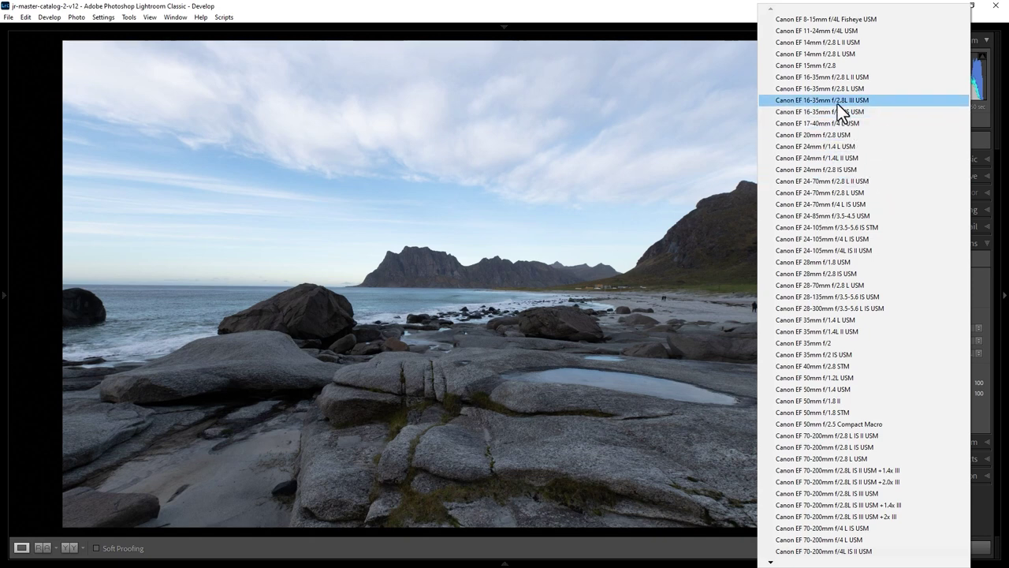
left_click(881, 99)
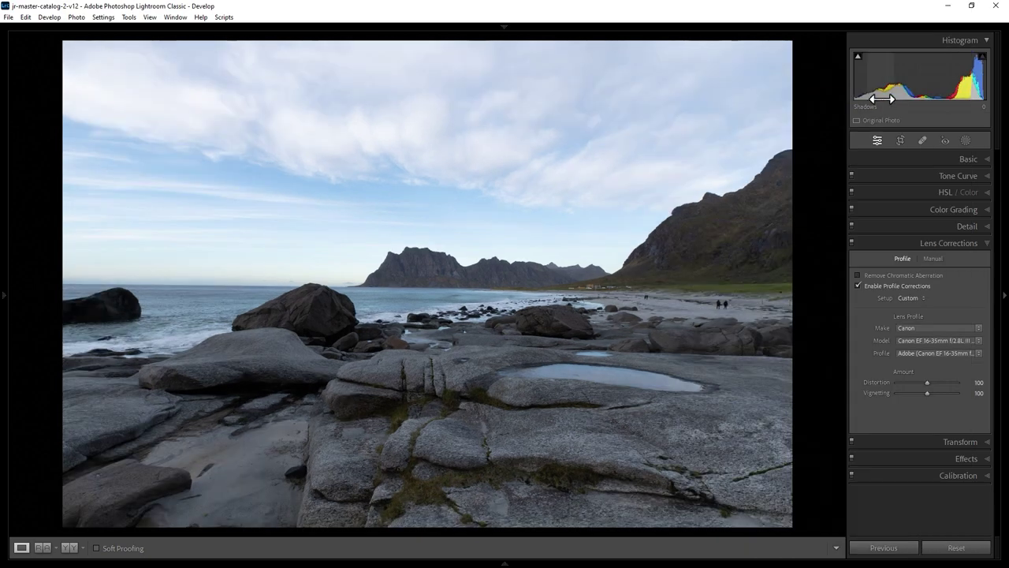
Step: Add chromatic aberration removal, then toggle lens corrections on and off, leaving them off
left_click(858, 275)
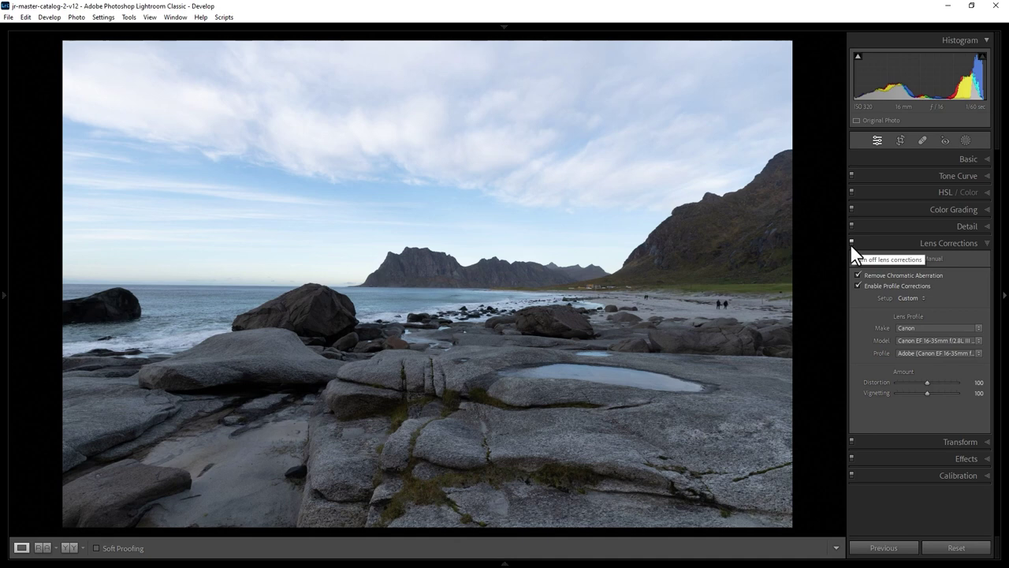
left_click(851, 242)
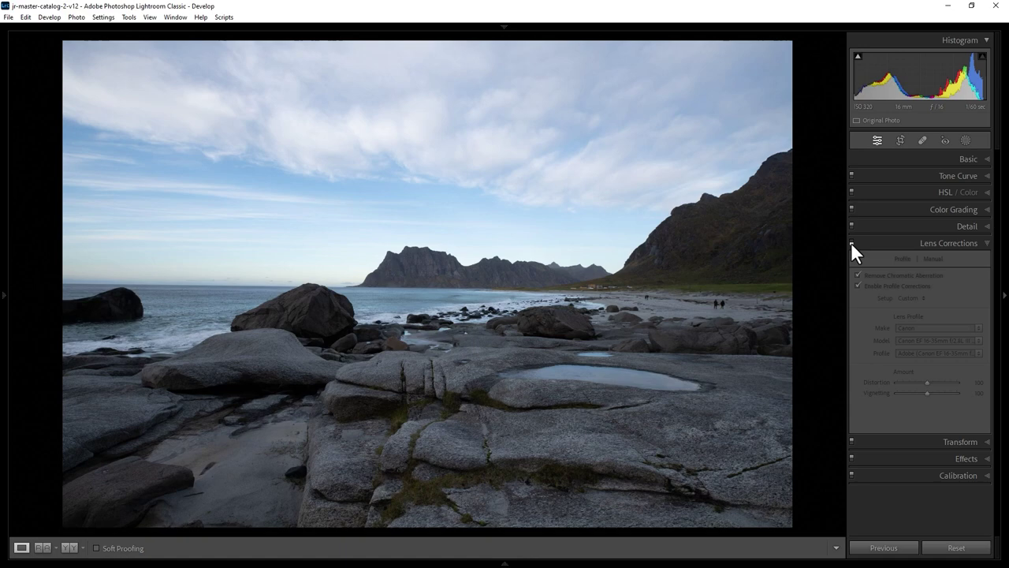
left_click(851, 242)
left_click(851, 242)
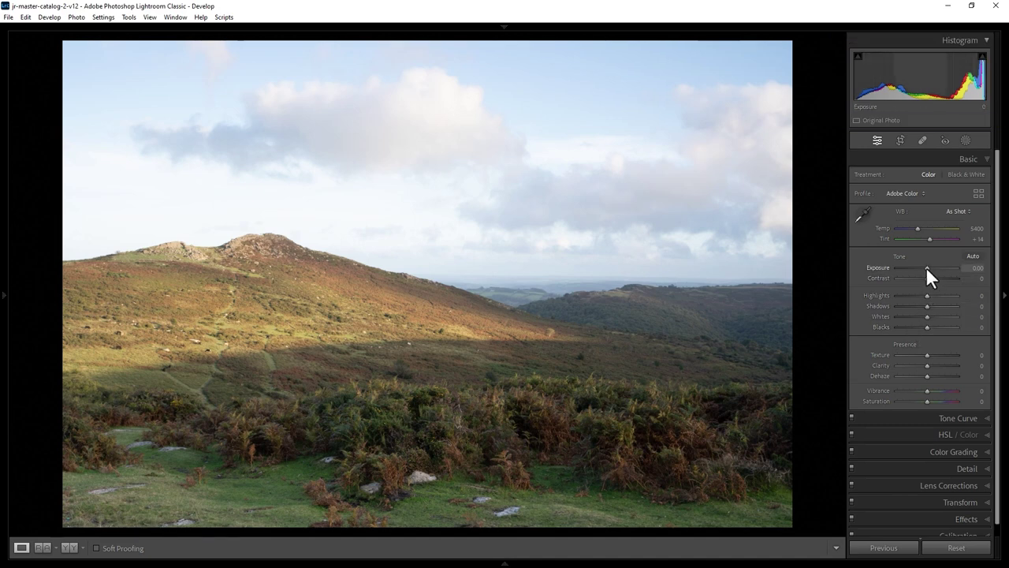
left_click_drag(926, 266, 920, 268)
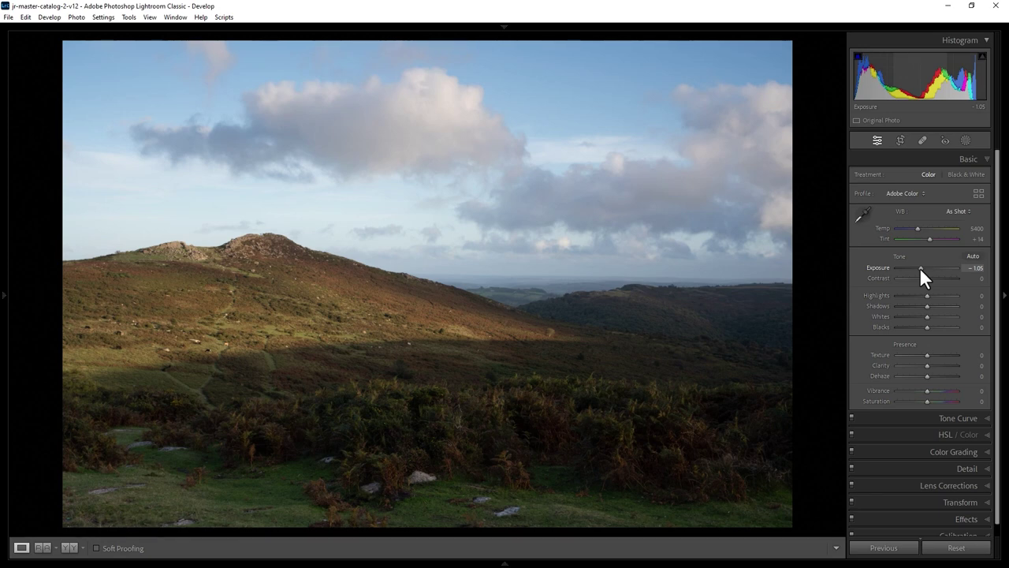
left_click_drag(919, 267, 920, 268)
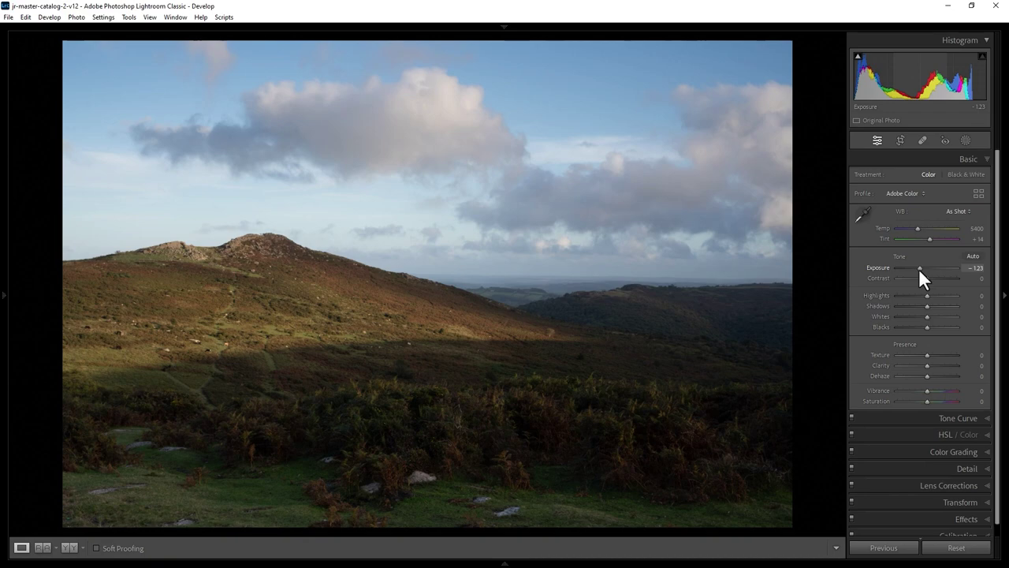
left_click_drag(918, 268, 932, 270)
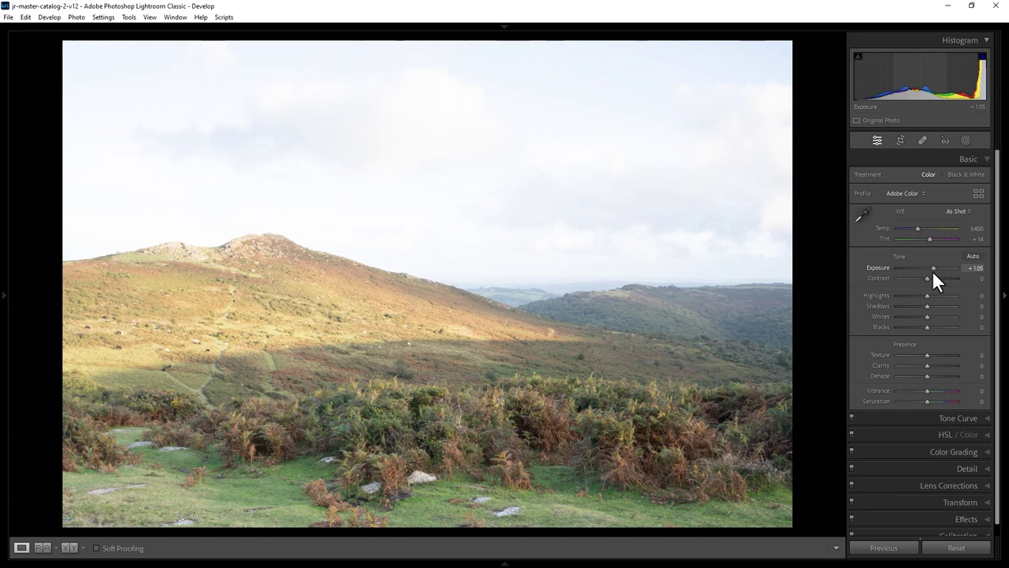
left_click_drag(932, 269, 933, 271)
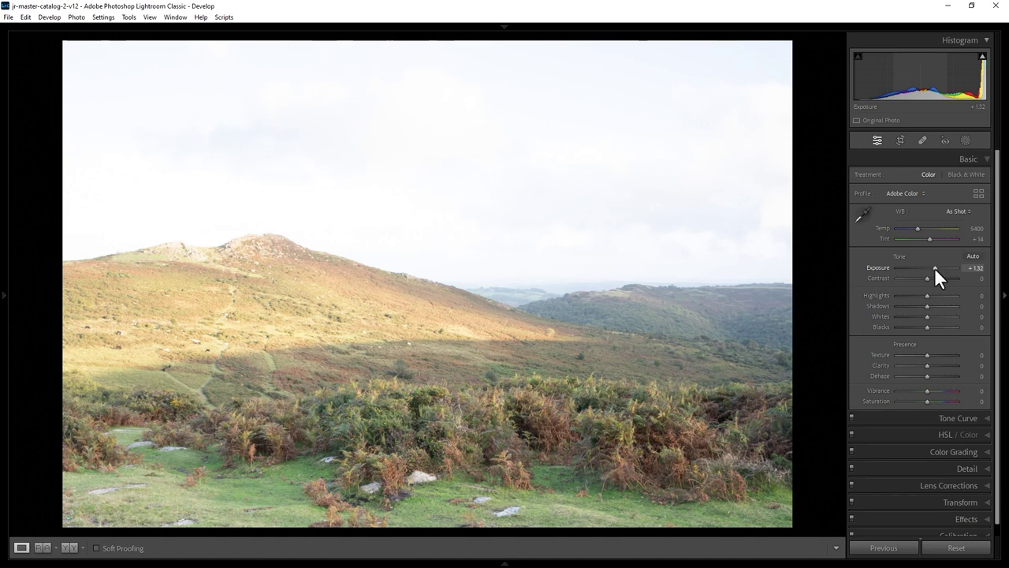
double_click(935, 266)
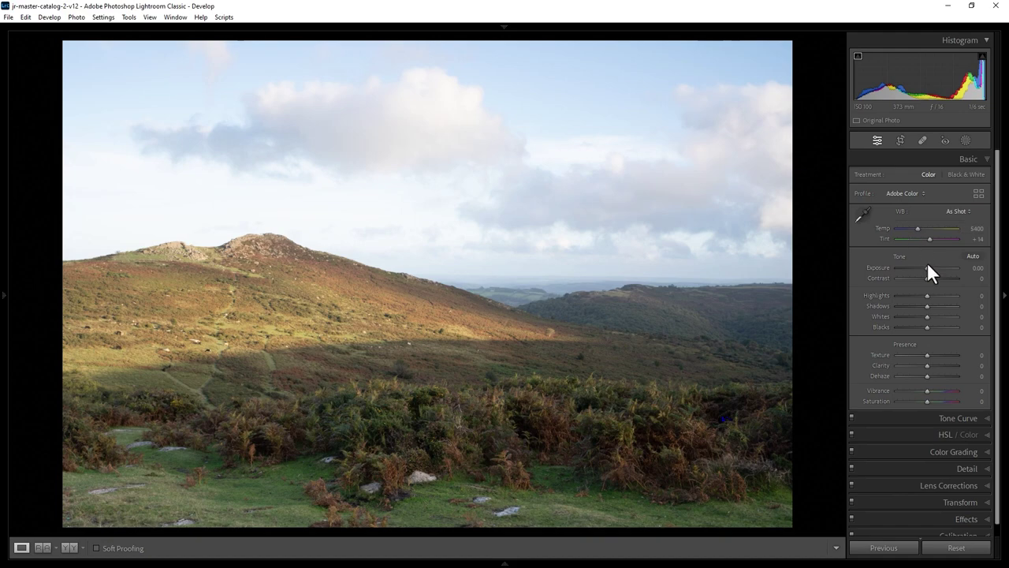
Step: Set Blacks to -100 and Shadows to +4, checking the shadow clipping warning
mouse_move(927, 266)
left_mouse_down()
mouse_move(898, 264)
mouse_move(926, 266)
left_mouse_up()
left_click_drag(925, 306, 898, 329)
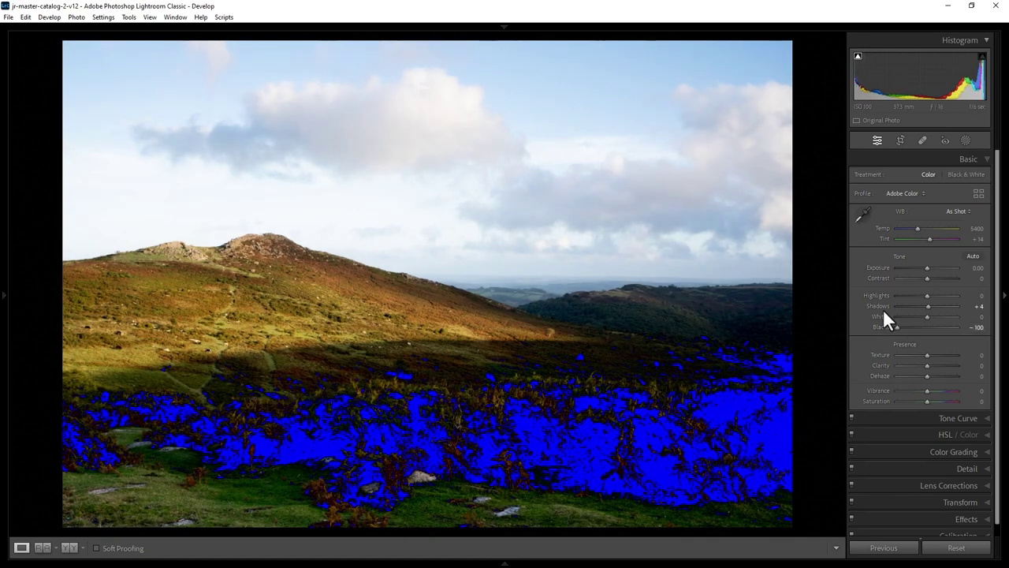
left_click(859, 60)
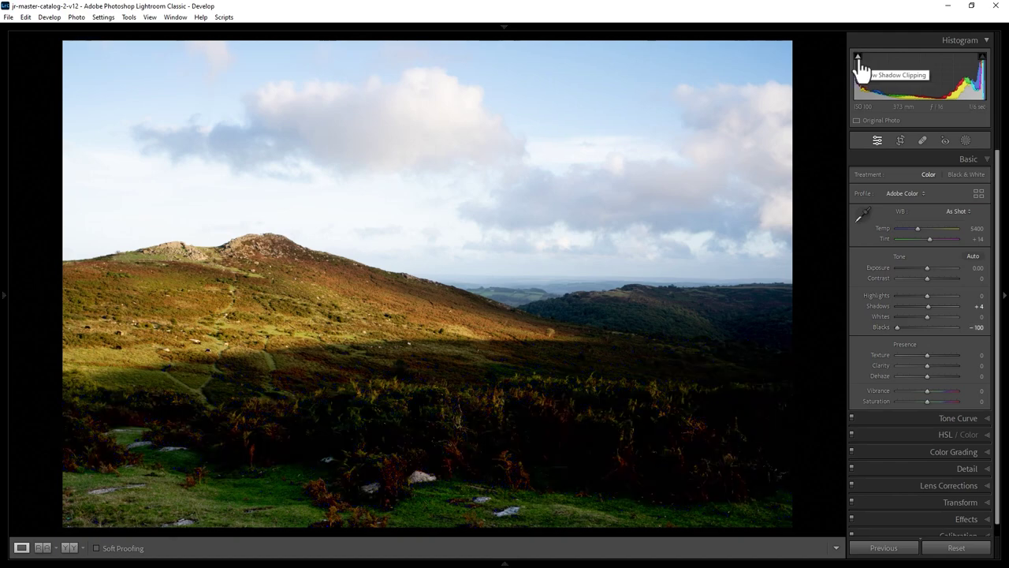
left_click(858, 61)
left_click(858, 61)
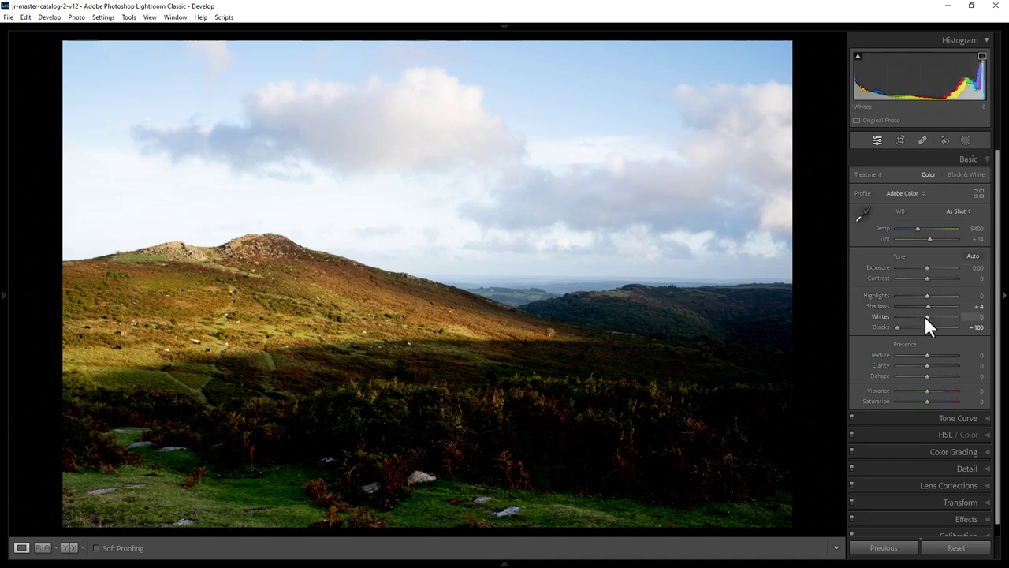
Step: Raise Whites to +82, checking the sky's highlight clipping warning
left_click_drag(925, 315, 950, 312)
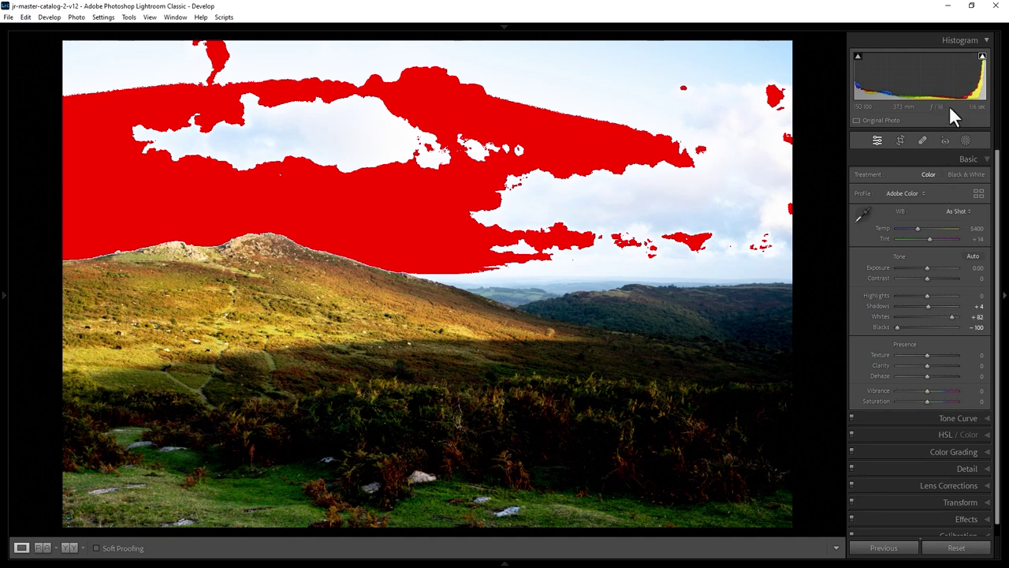
left_click(983, 57)
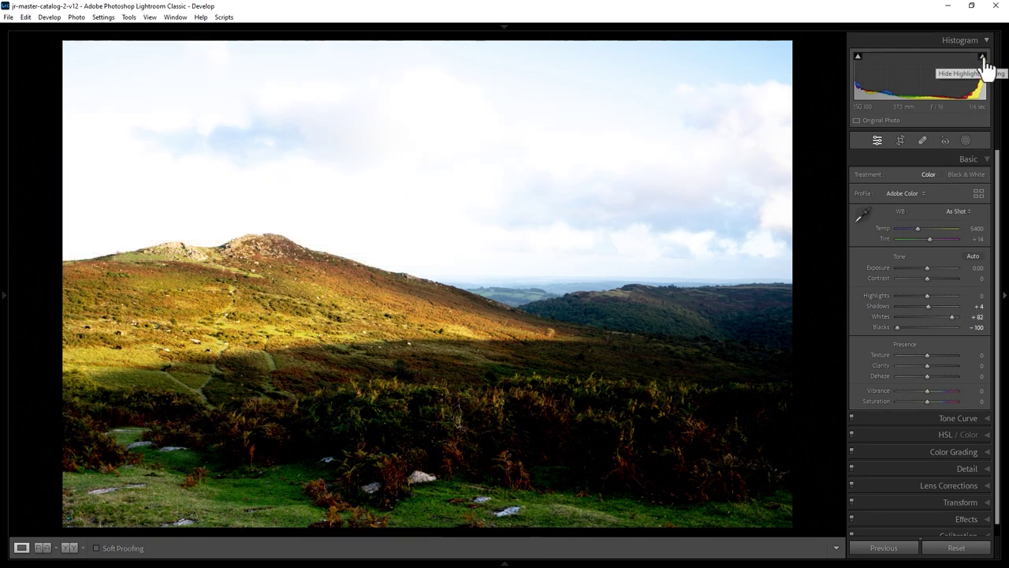
left_click(984, 58)
left_click(983, 57)
left_click(984, 58)
left_click(983, 58)
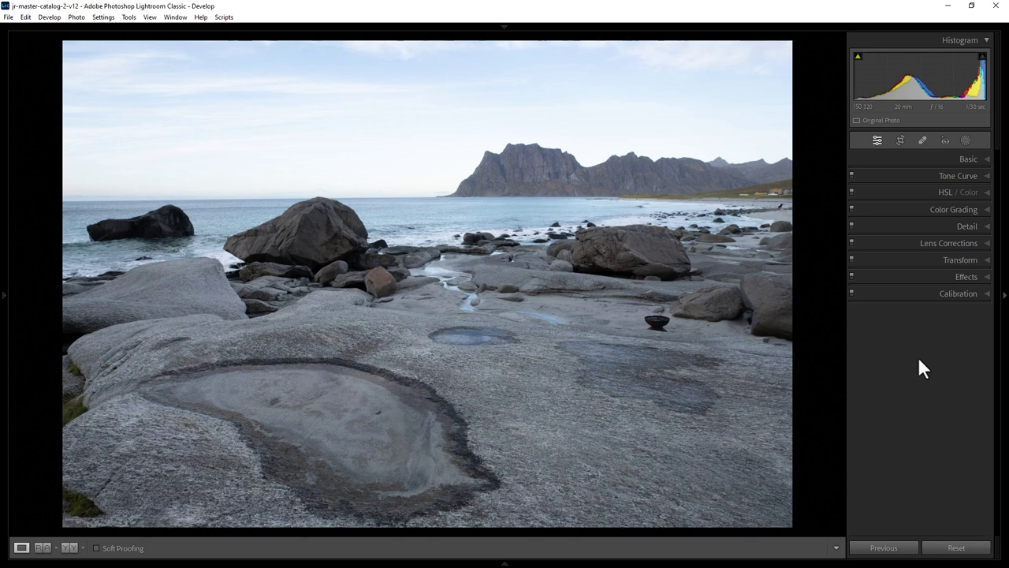
Step: Rotate the beach photo in Crop & Straighten, apply it, then undo the rotation
left_click(899, 142)
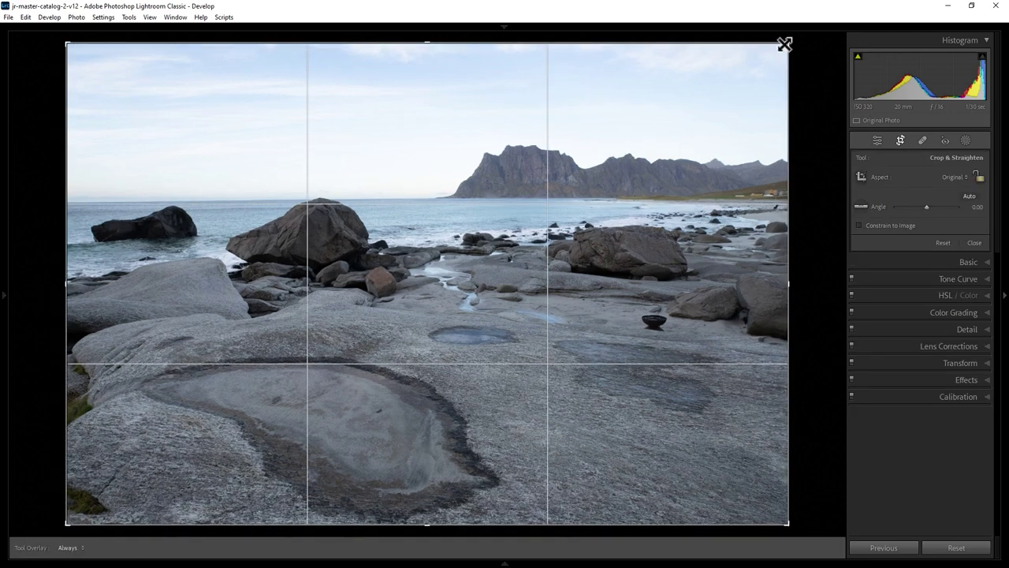
mouse_move(807, 38)
left_mouse_down()
mouse_move(807, 74)
mouse_move(790, 44)
left_mouse_up()
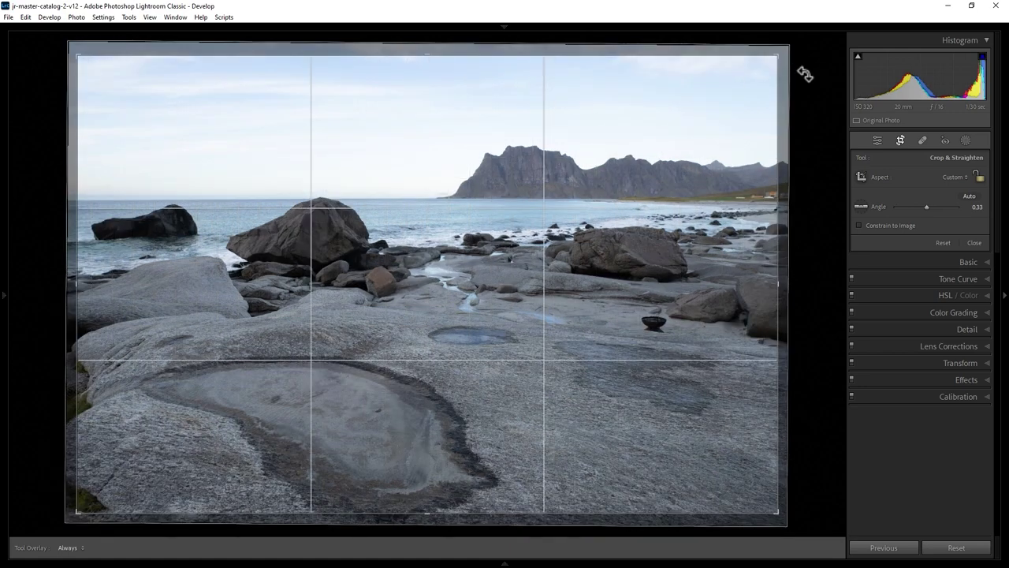
key("Return")
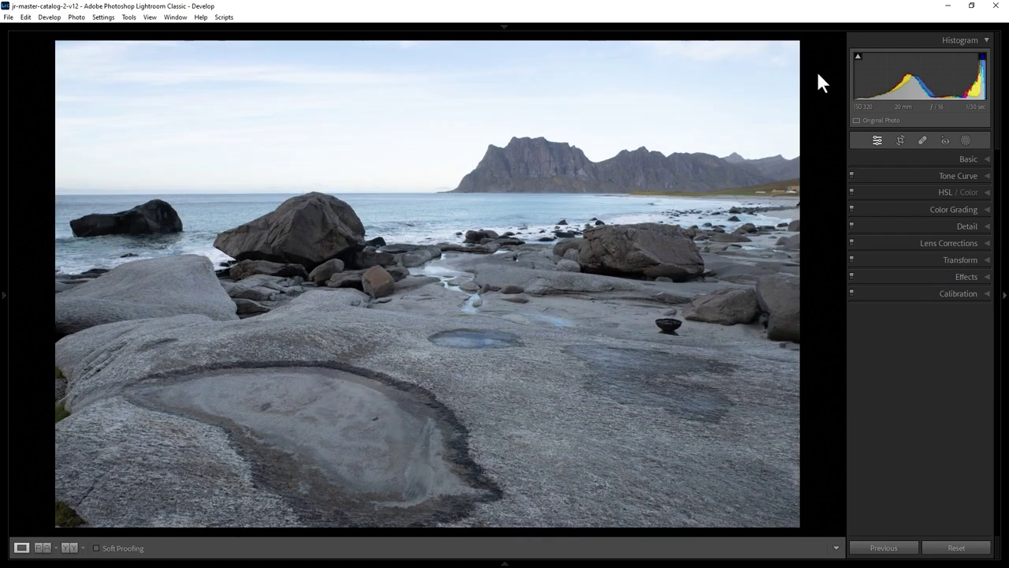
key("ctrl+z")
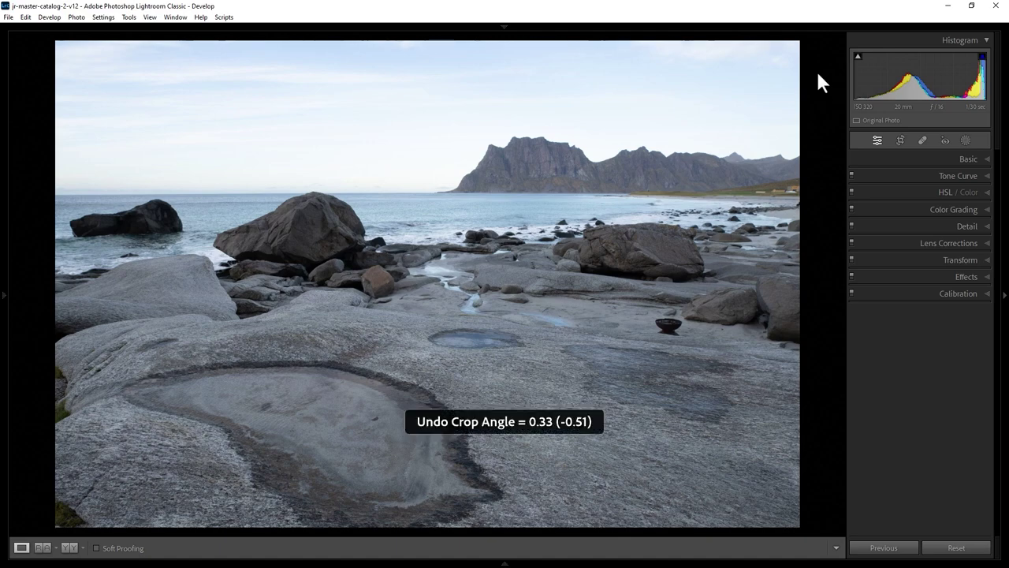
Step: Try the Straighten tool along the horizon, then reset the crop and close the tool
left_click(900, 141)
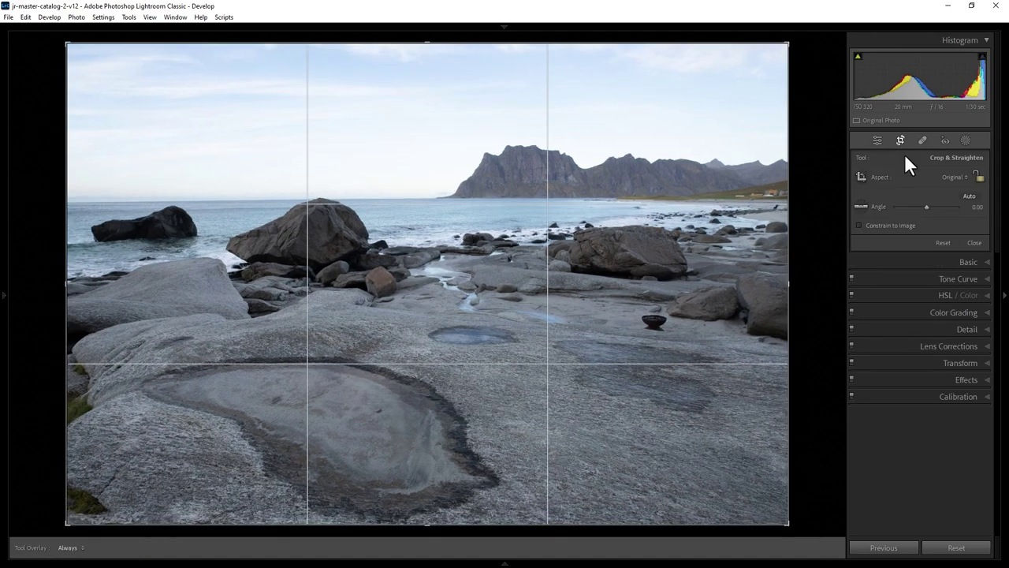
left_click_drag(924, 207, 927, 204)
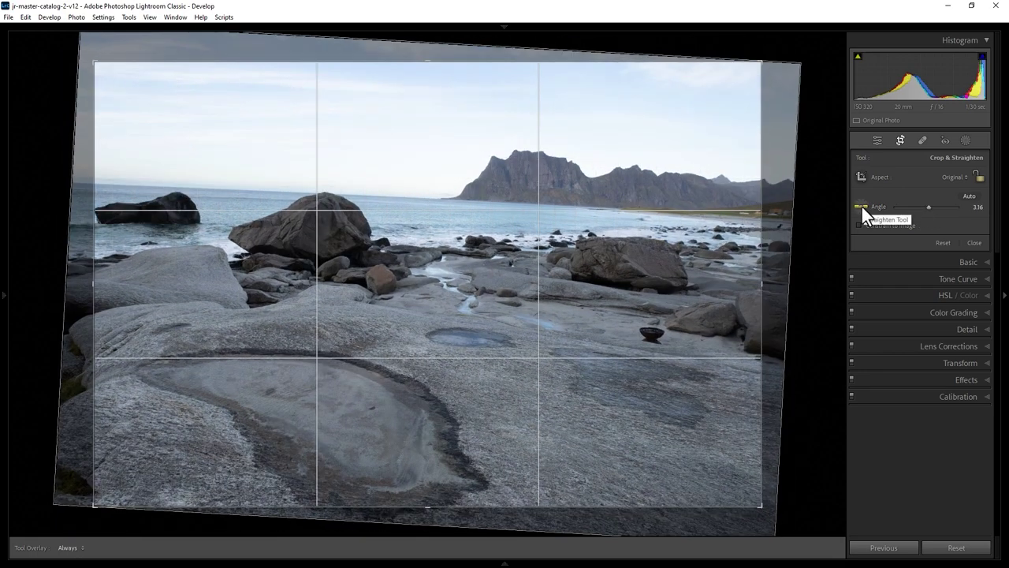
left_click(861, 206)
left_click_drag(101, 183, 174, 185)
left_click_drag(467, 197, 460, 198)
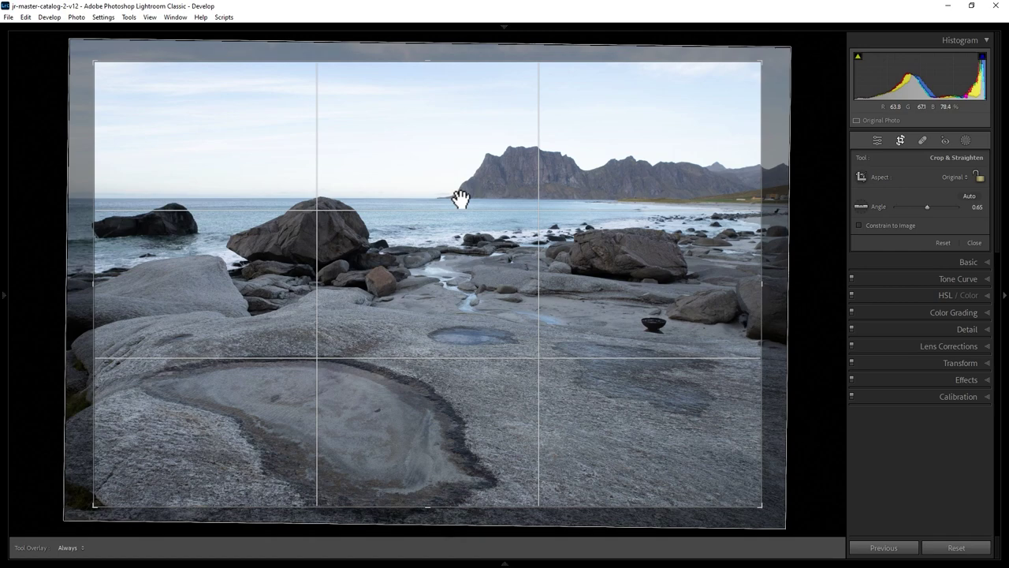
left_click(970, 196)
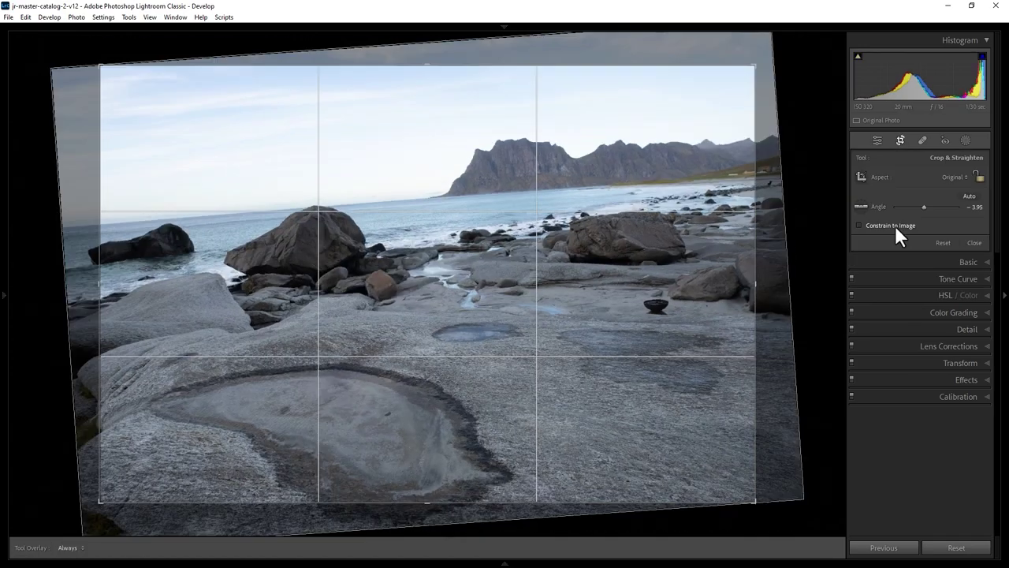
left_click(959, 549)
key("r")
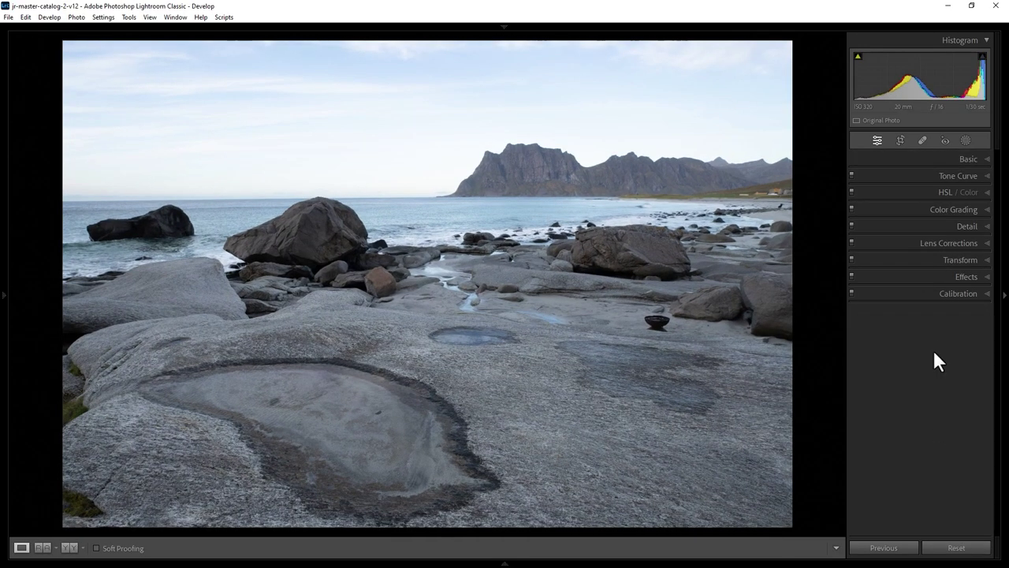
Step: Enable lens profile corrections on the rocky-beach photo
left_click(963, 260)
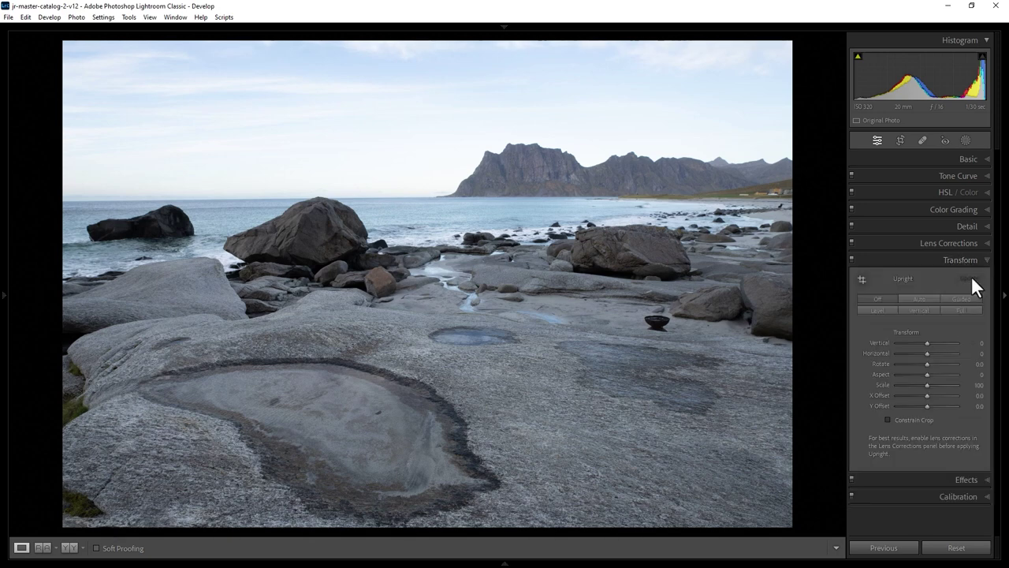
left_click(952, 240)
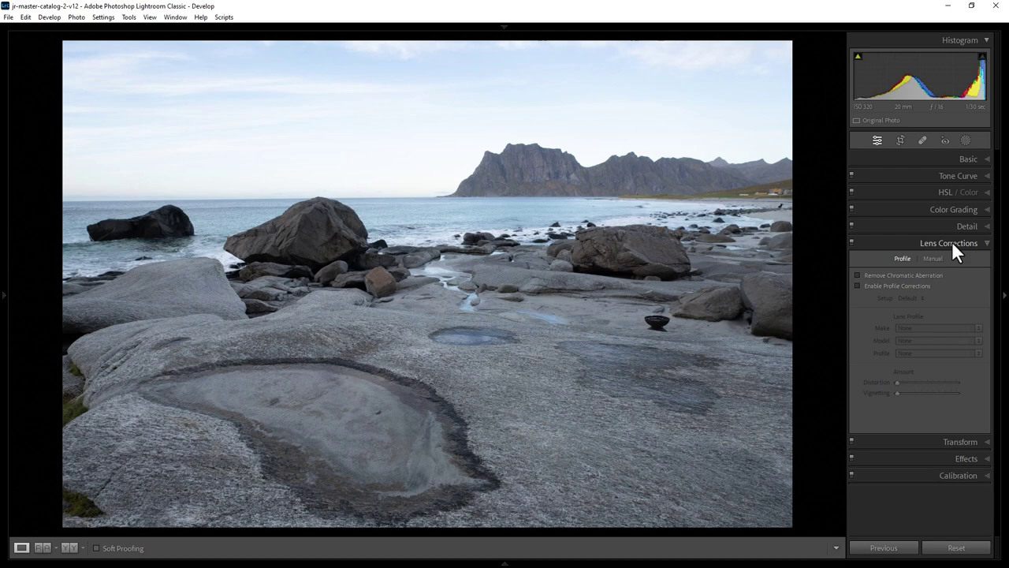
left_click(857, 285)
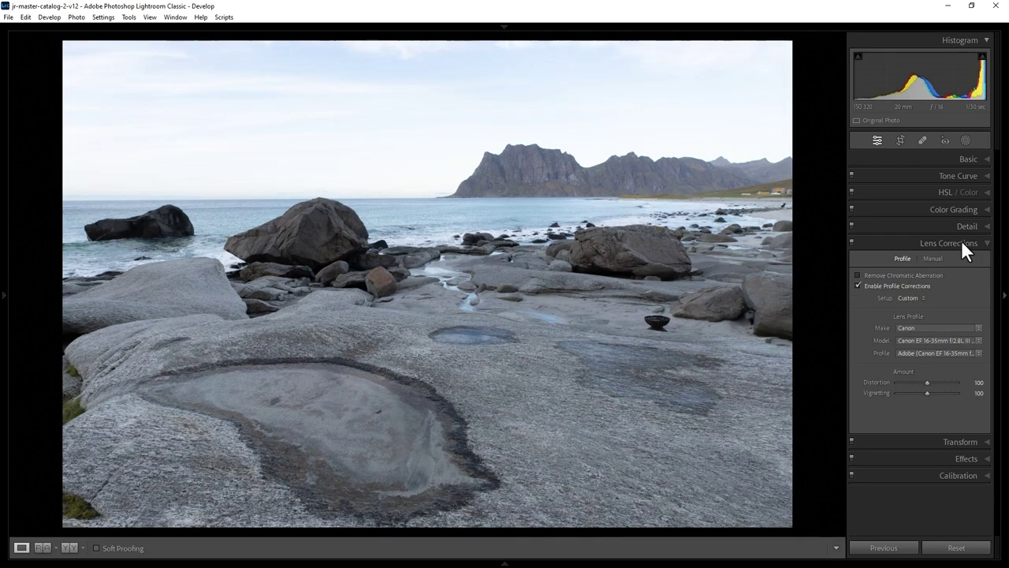
Step: Auto-level the photo with Upright Level in the Transform panel
left_click(961, 240)
left_click(965, 259)
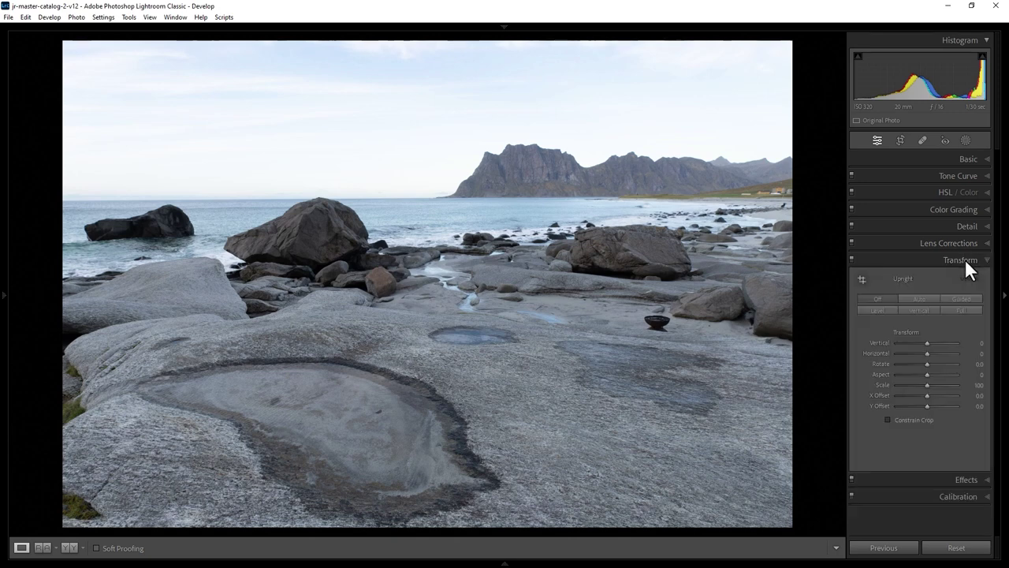
left_click(879, 311)
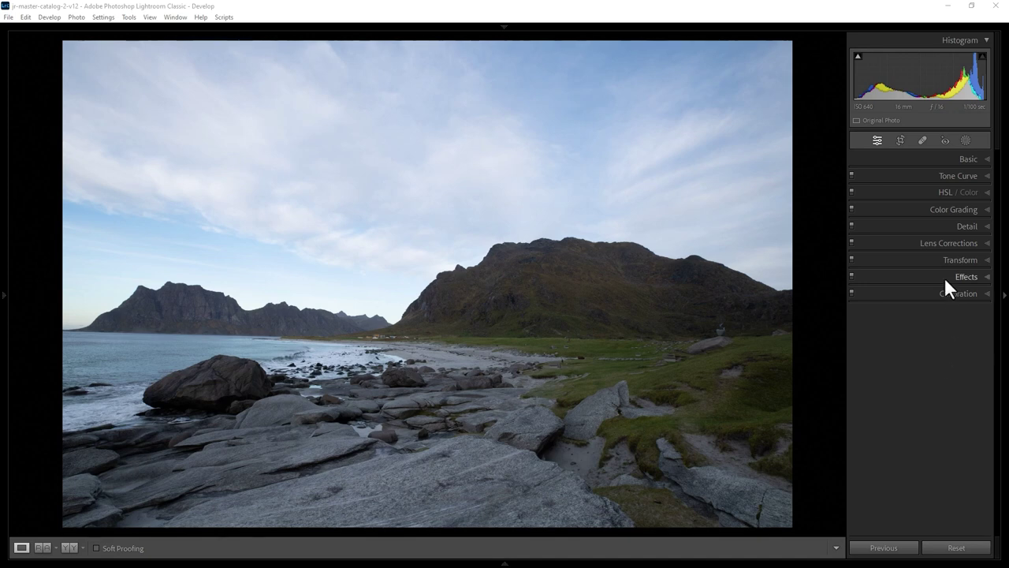
Step: Trial a Shadows increase on the grassy-beach photo, reset Shadows and Blacks to 0, and show the Tone Curve
left_click(969, 158)
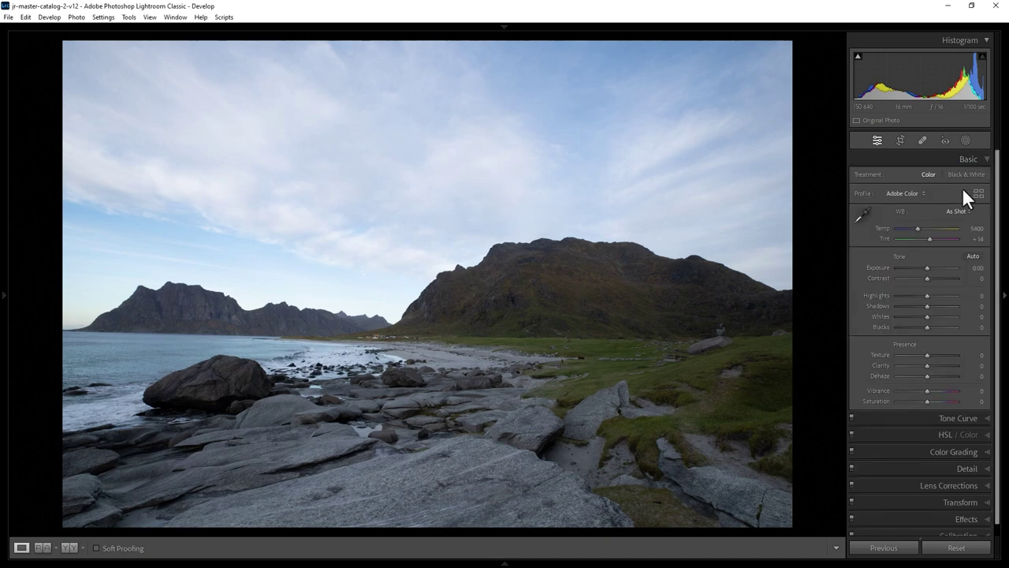
left_click_drag(927, 304, 945, 331)
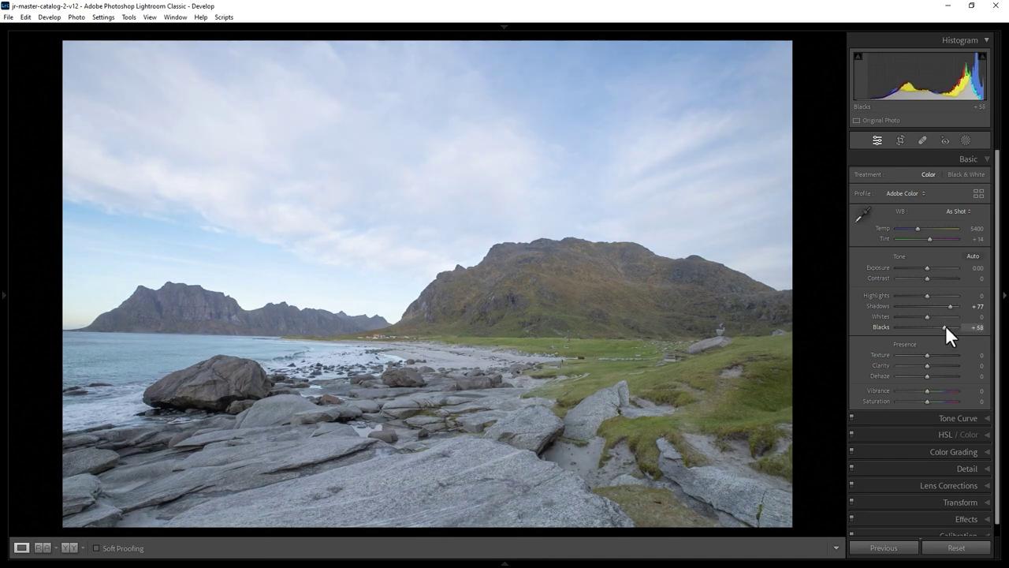
double_click(945, 327)
double_click(942, 307)
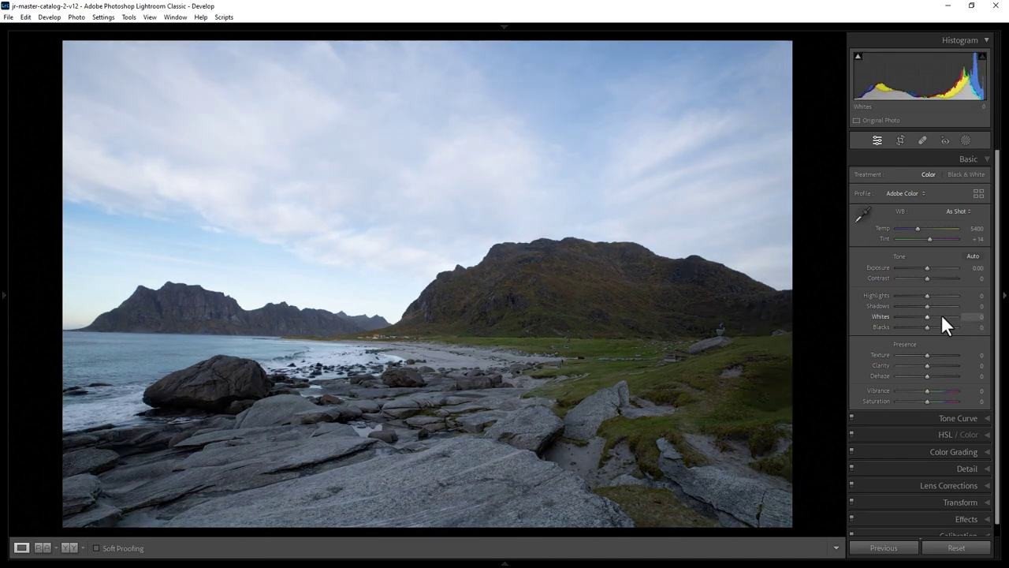
left_click(968, 417)
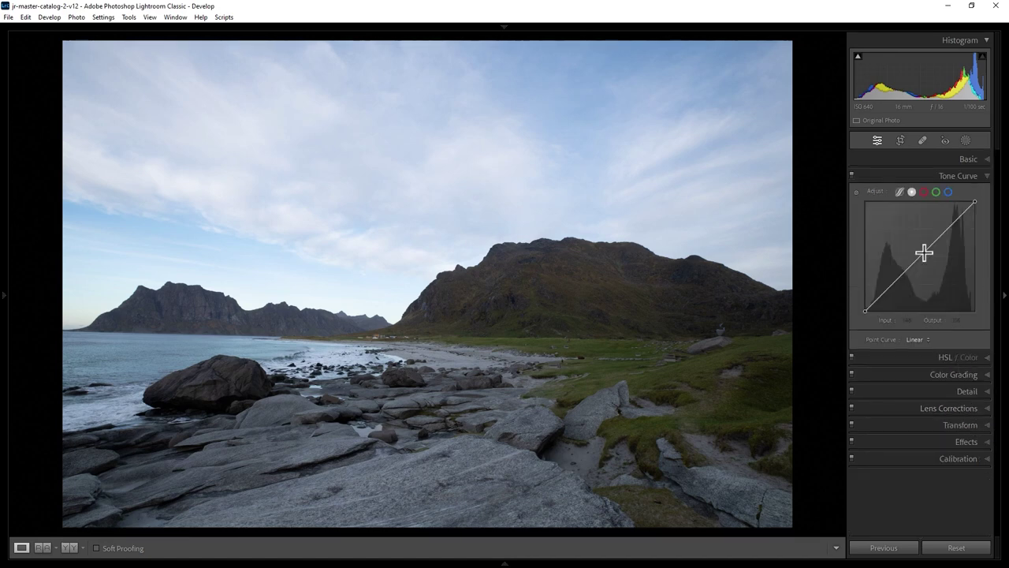
left_click(901, 191)
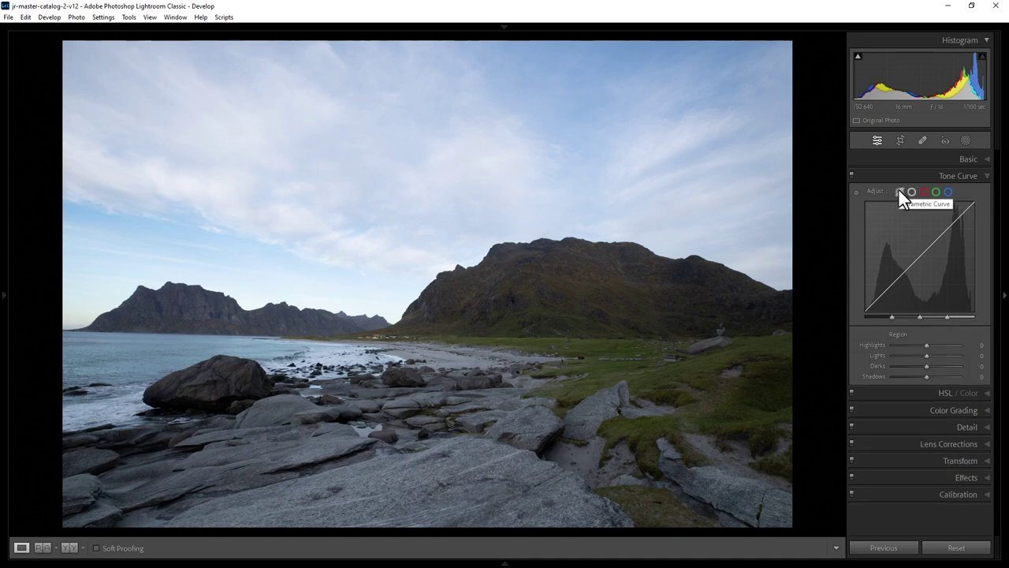
left_click(911, 191)
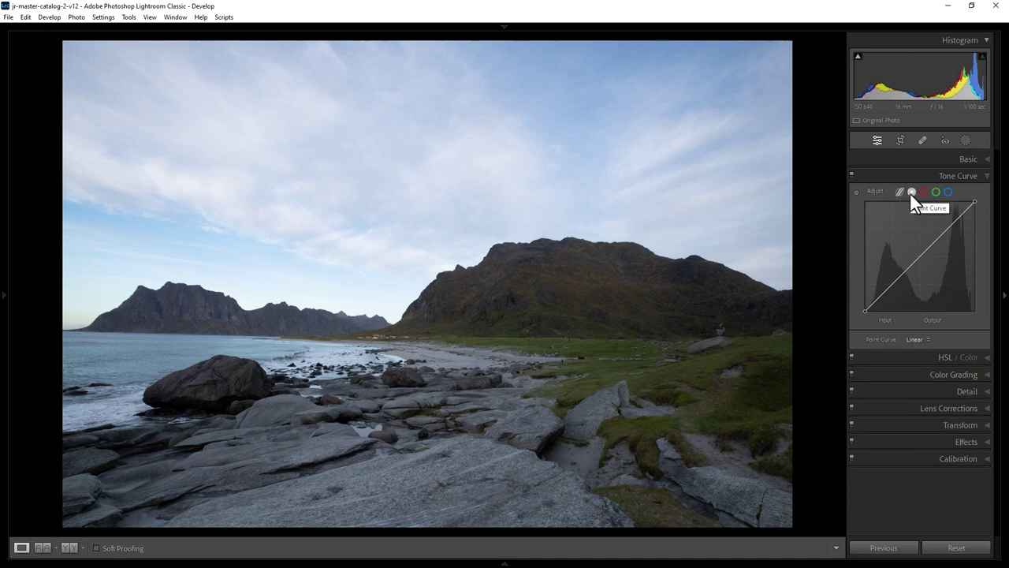
left_click(892, 285)
mouse_move(892, 283)
left_mouse_down()
mouse_move(890, 265)
mouse_move(880, 288)
left_mouse_up()
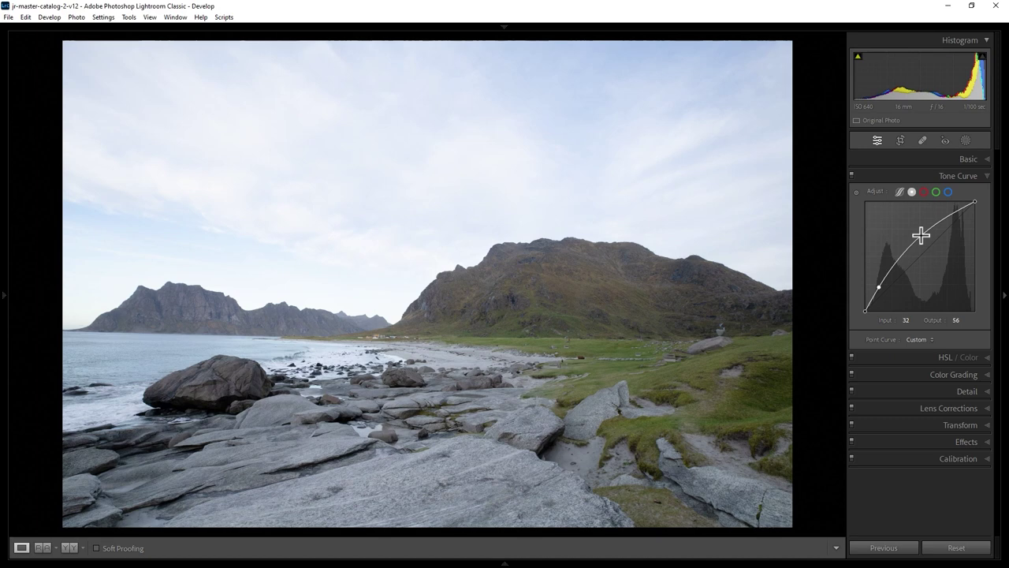
left_click_drag(921, 235, 943, 228)
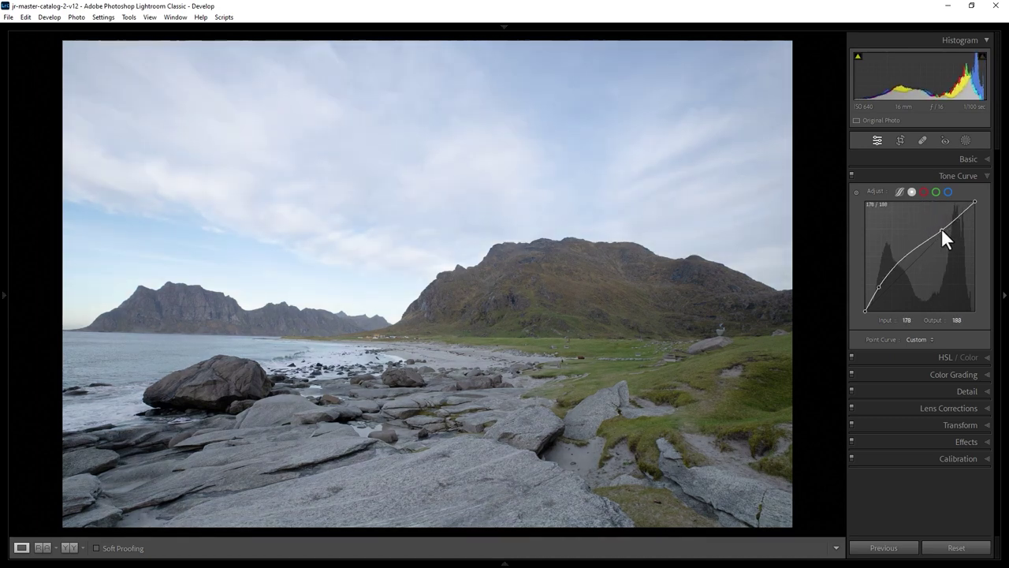
right_click(927, 226)
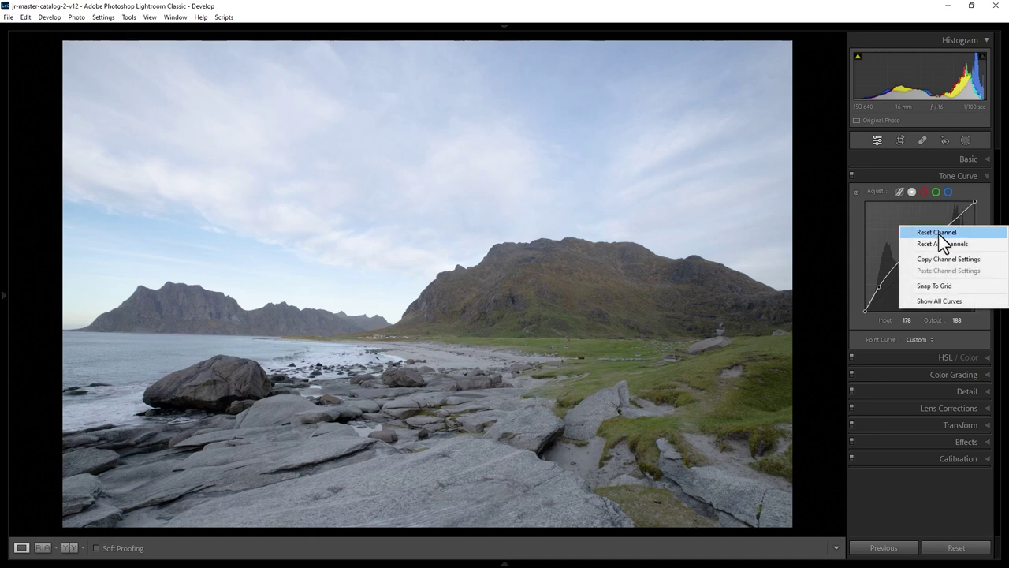
left_click(939, 233)
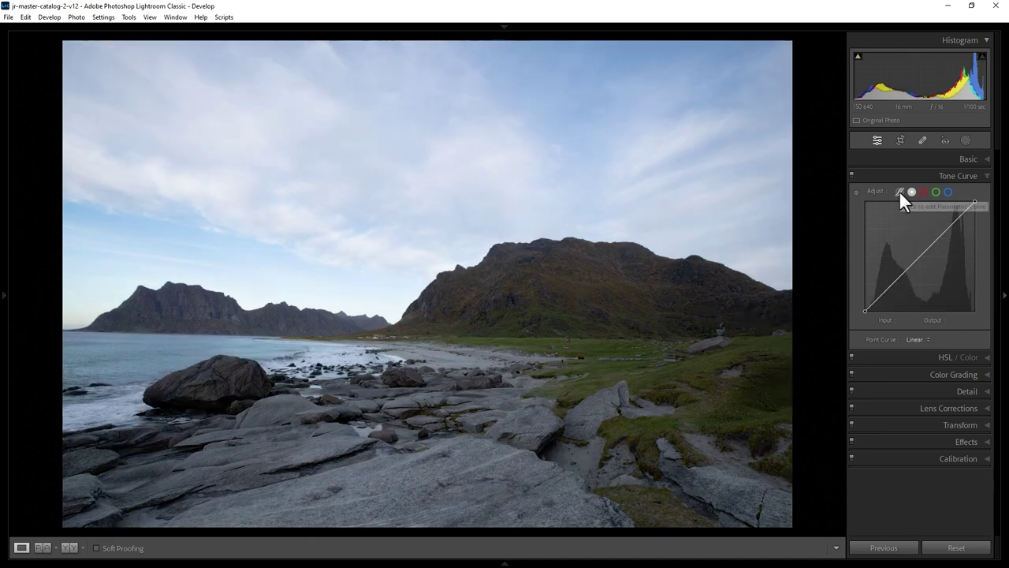
Step: Lift Darks and Shadows on the parametric tone curve and raise Basic Shadows to +40
left_click(899, 192)
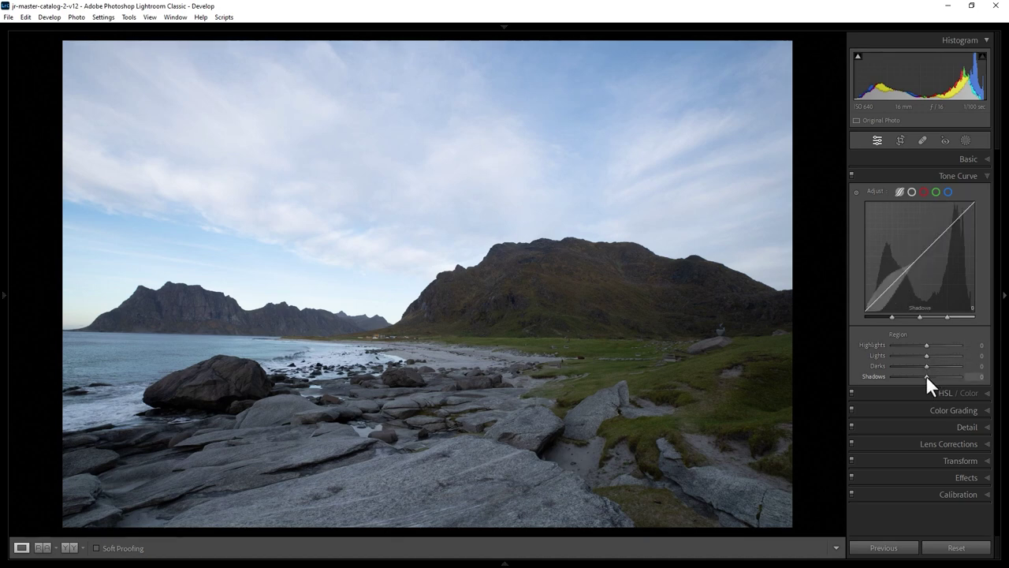
mouse_move(927, 377)
left_mouse_down()
mouse_move(952, 376)
mouse_move(934, 376)
left_mouse_up()
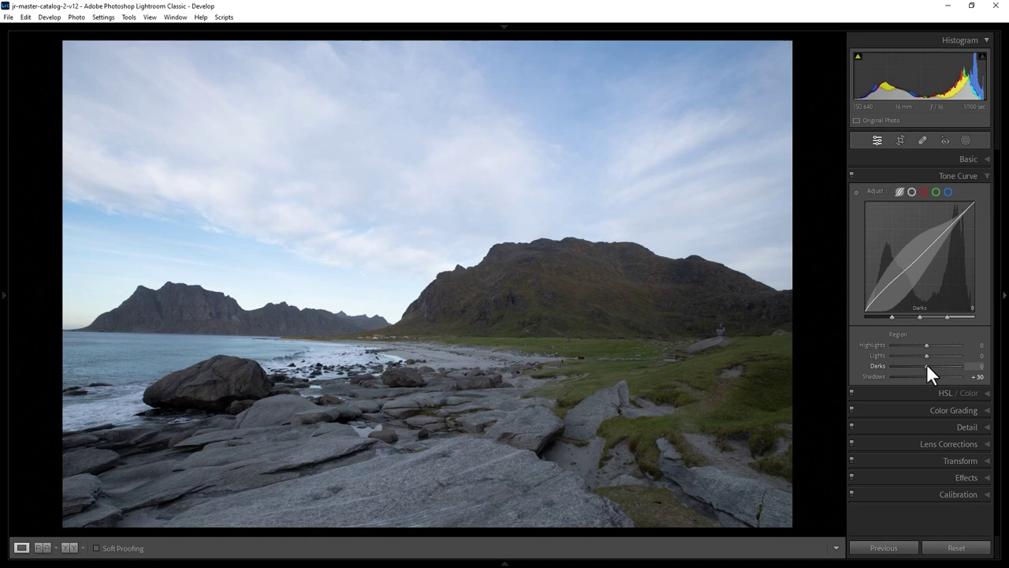
left_click_drag(928, 365, 952, 365)
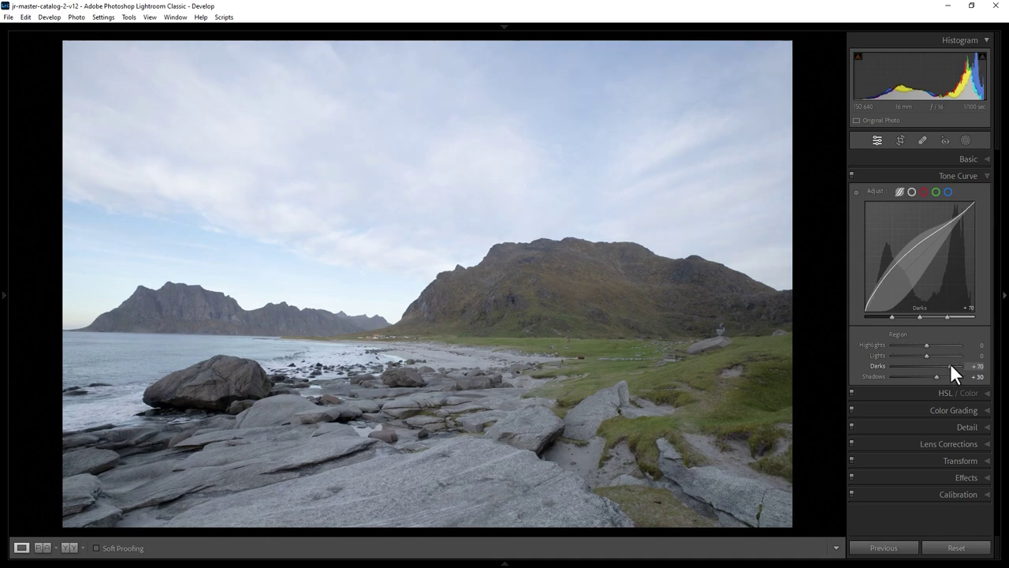
left_click(910, 190)
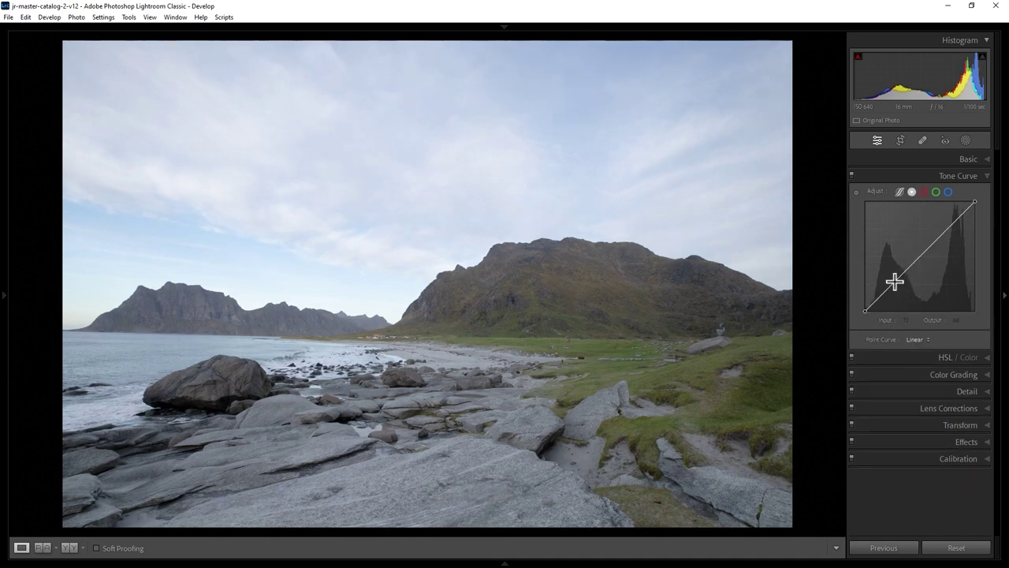
left_click_drag(895, 281, 895, 284)
left_click(900, 191)
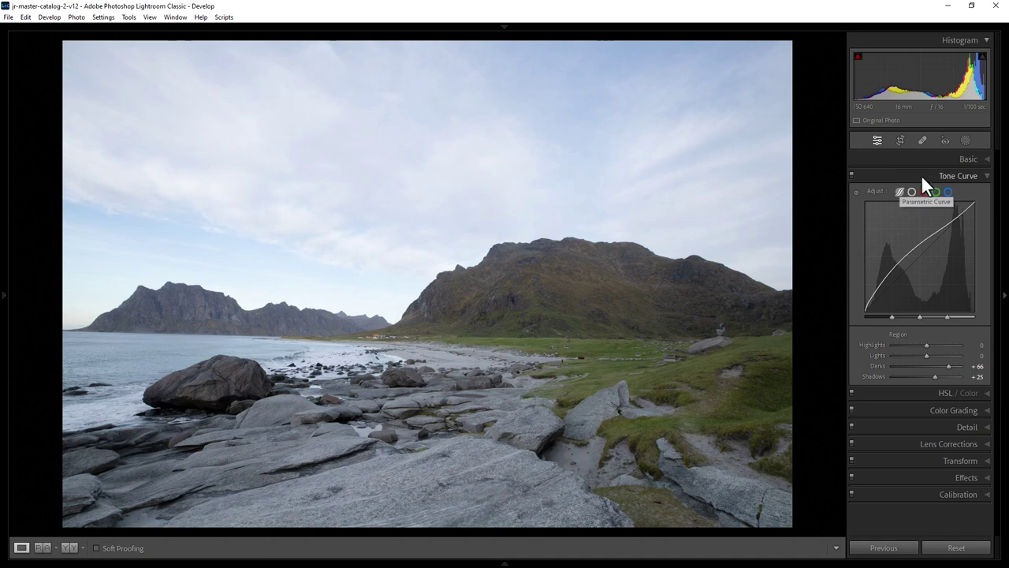
left_click(971, 157)
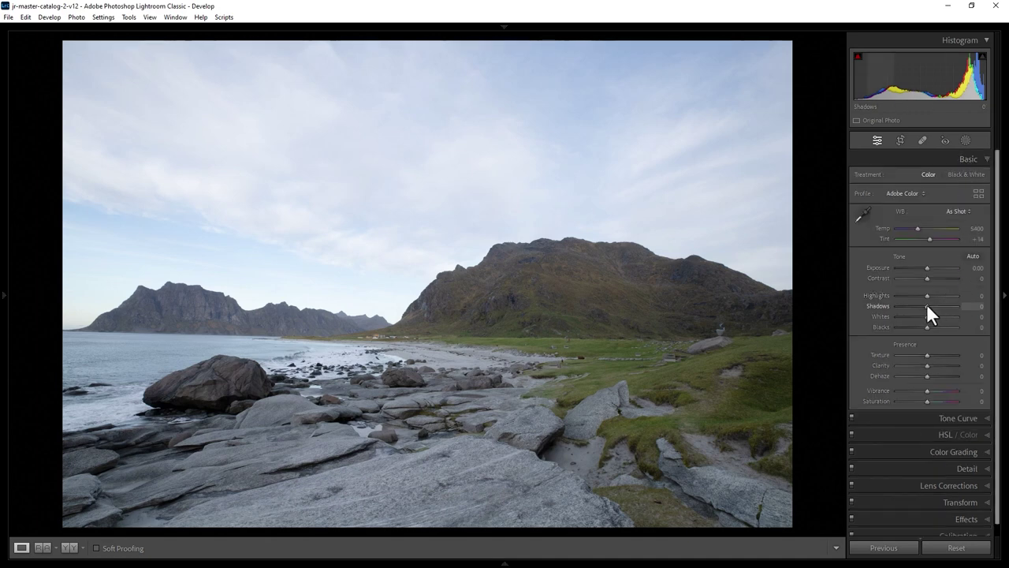
left_click_drag(933, 305, 939, 305)
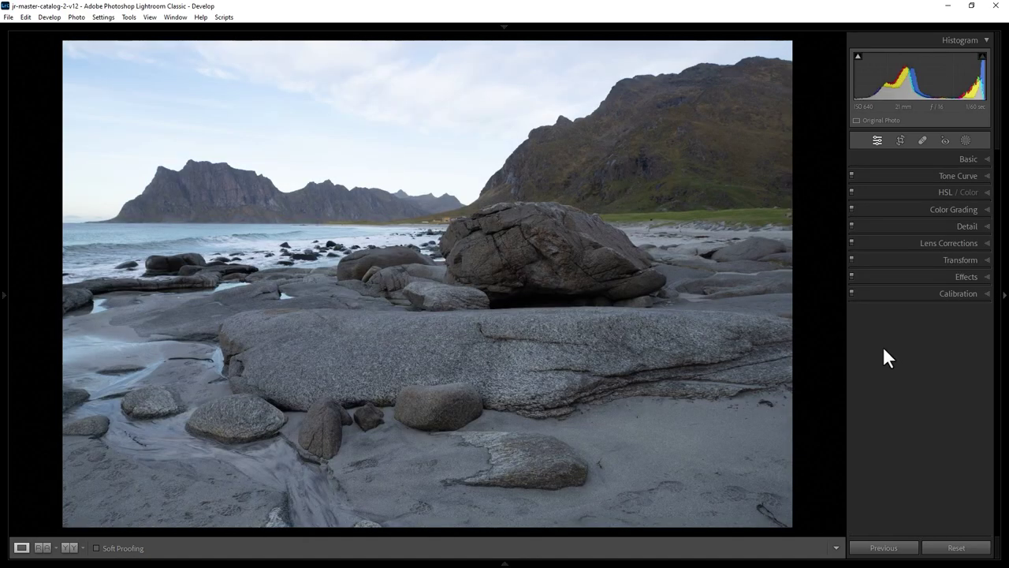
Step: Trial cooler Temp and greener Tint, reset both to 5400 / +34, then pick up the WB eyedropper
left_click(965, 158)
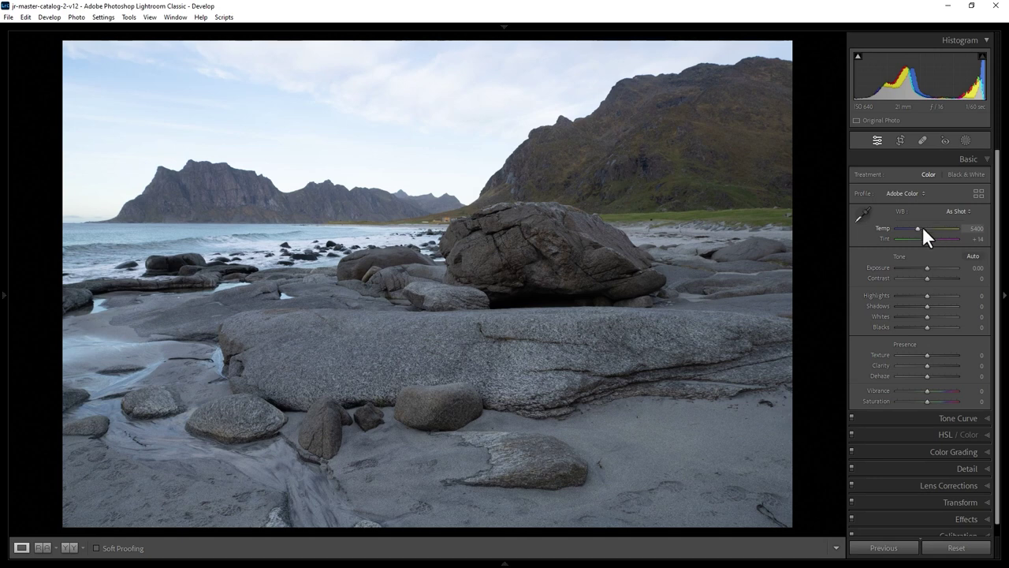
mouse_move(918, 225)
left_mouse_down()
mouse_move(903, 227)
mouse_move(945, 227)
mouse_move(930, 238)
left_mouse_up()
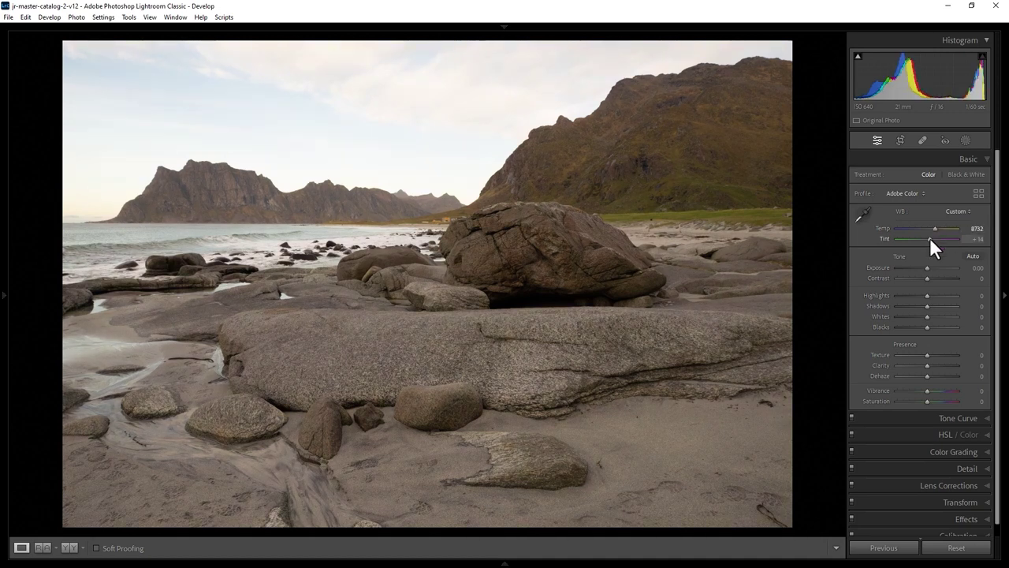
mouse_move(929, 236)
left_mouse_down()
mouse_move(905, 236)
mouse_move(935, 237)
left_mouse_up()
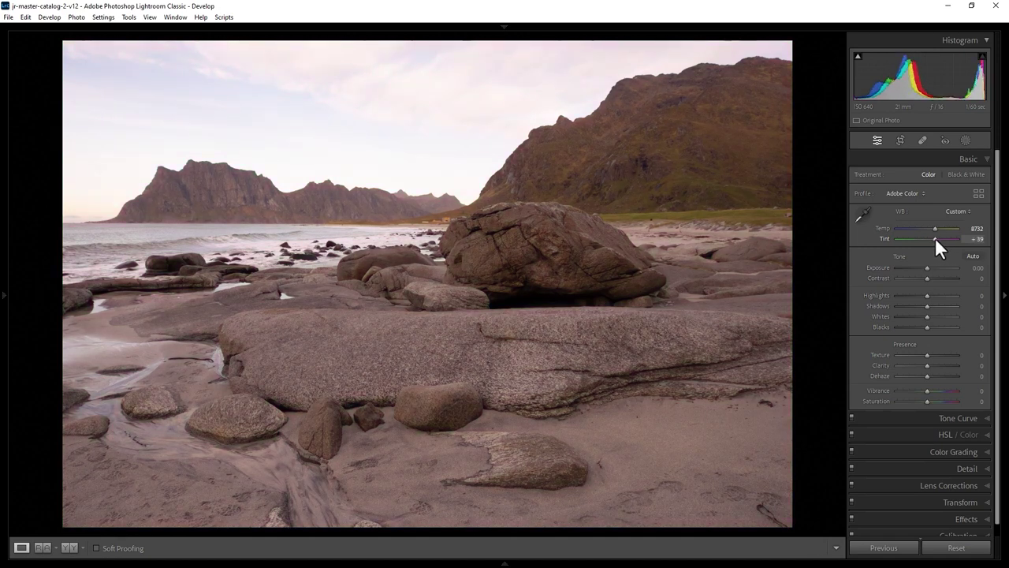
double_click(935, 238)
double_click(935, 227)
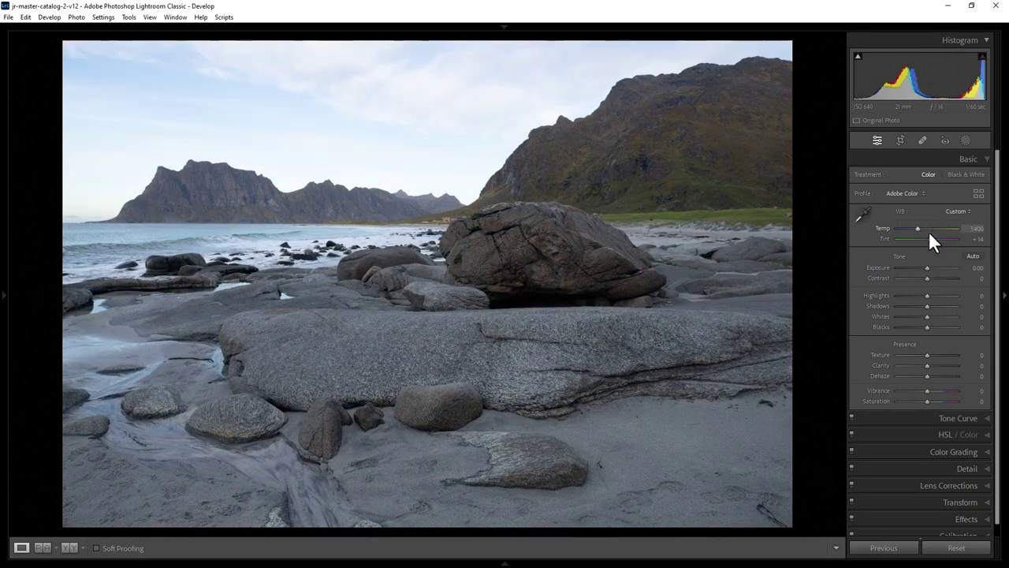
left_click(861, 213)
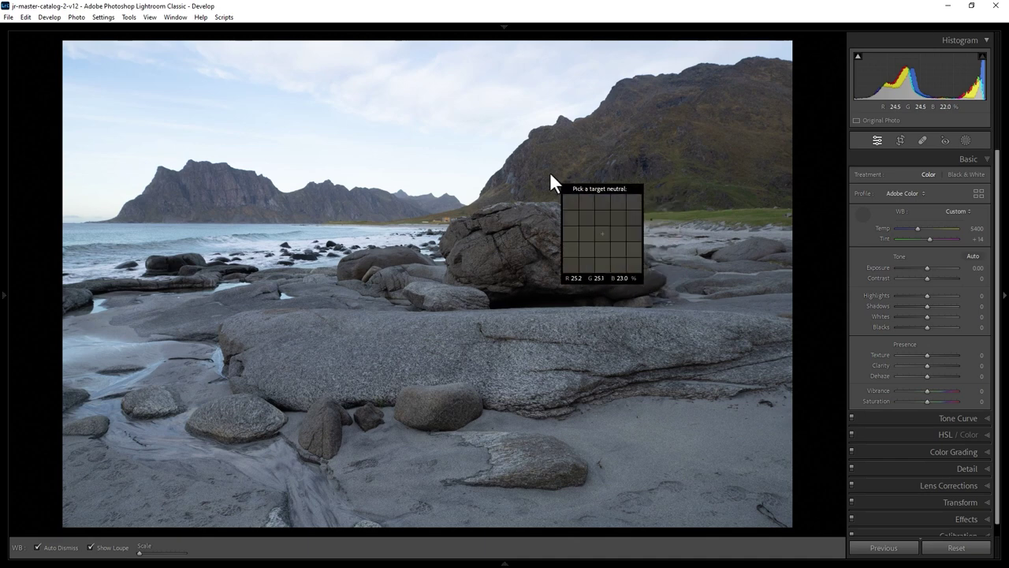
Step: Sample white balance from the grey rock, undo it, and list the WB presets
left_click(400, 330)
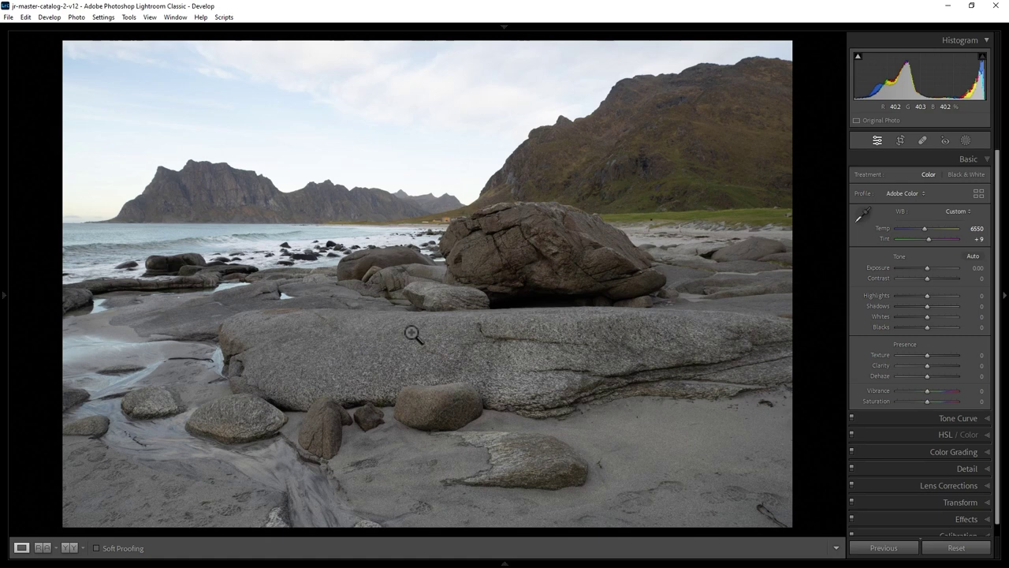
key("ctrl+z")
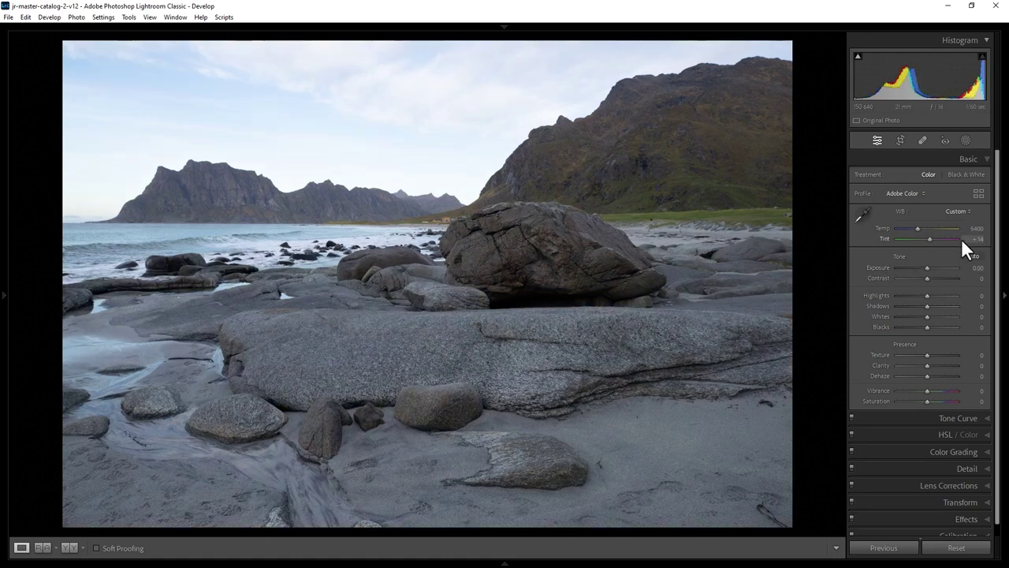
left_click(970, 212)
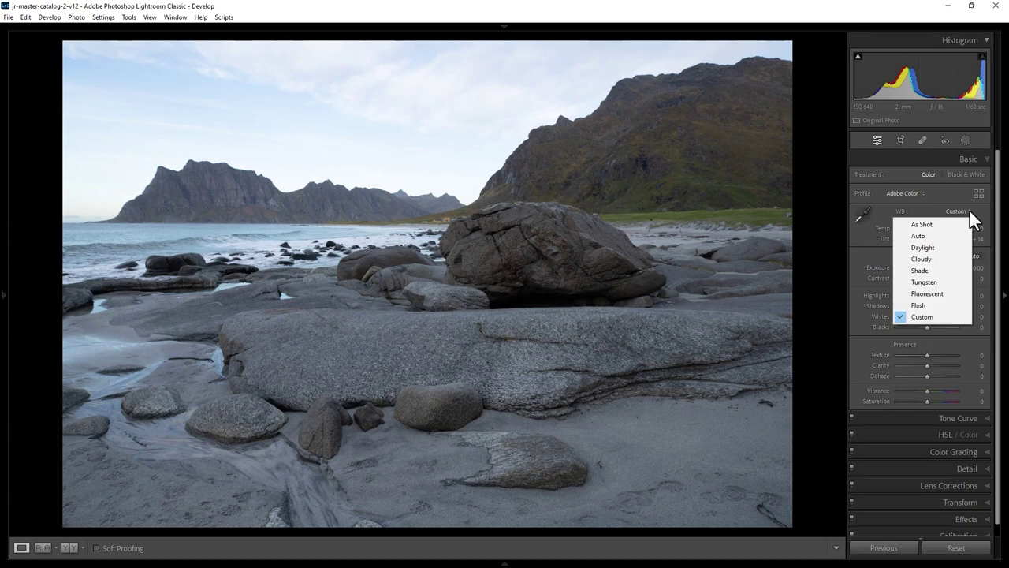
Step: Cycle the white balance through the As Shot, Auto, Daylight, Cloudy and Shade presets
left_click(949, 224)
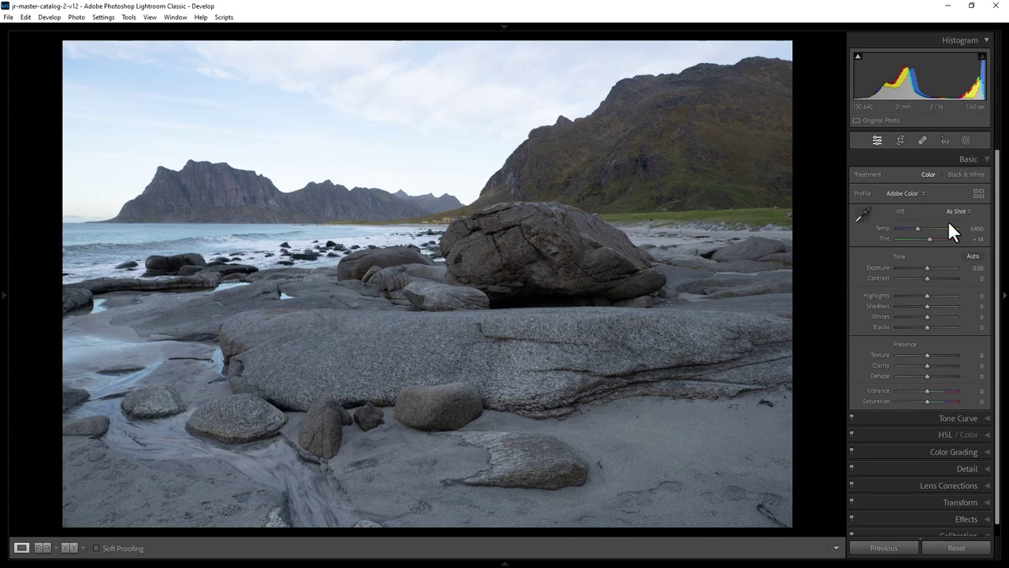
left_click(959, 213)
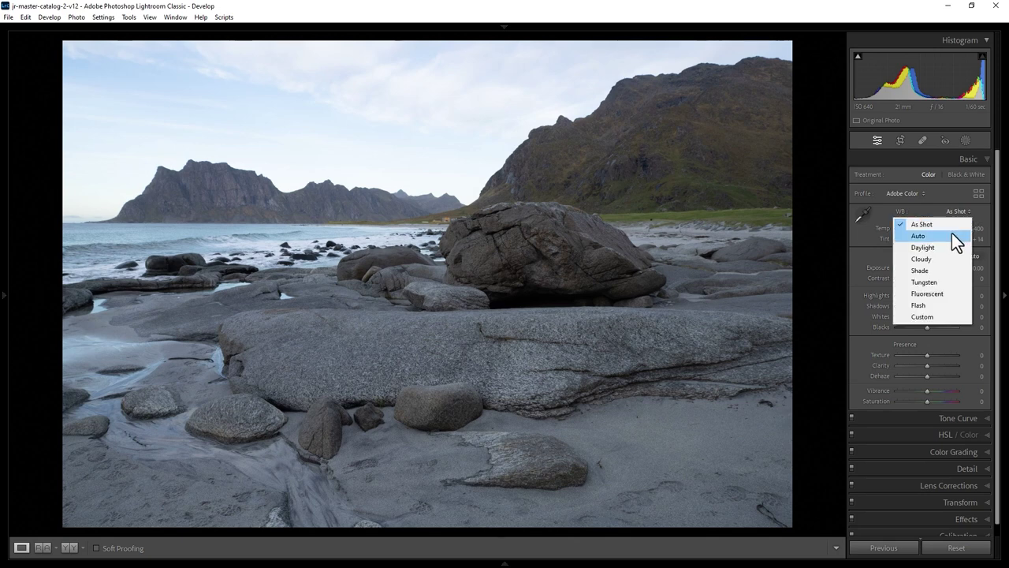
left_click(954, 235)
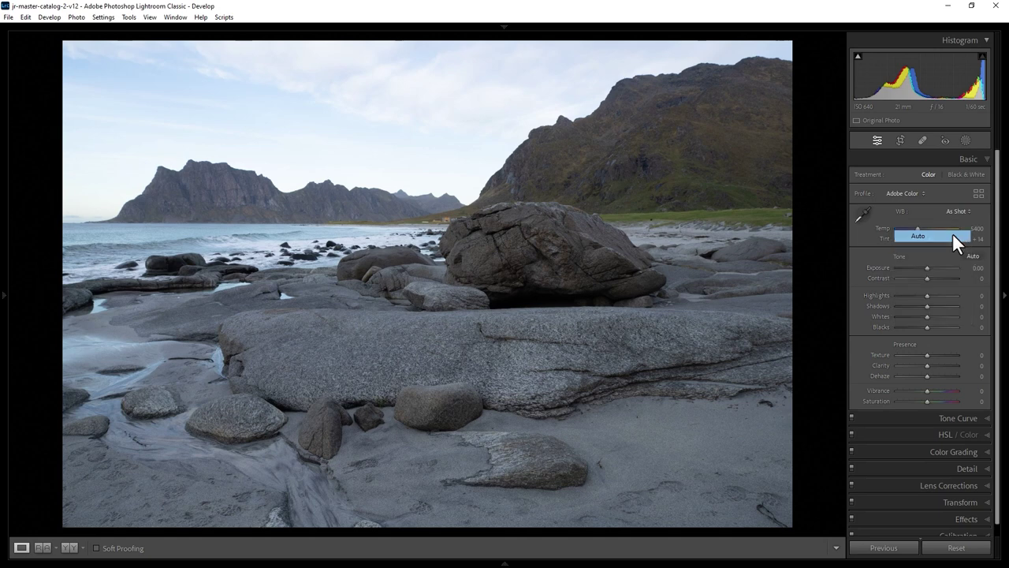
left_click(961, 211)
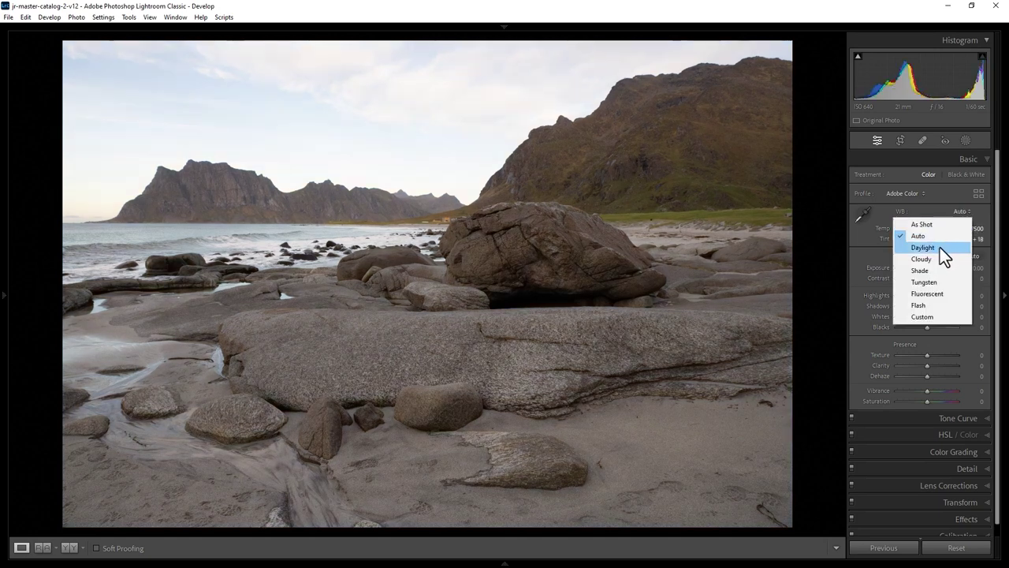
left_click(940, 247)
left_click(956, 212)
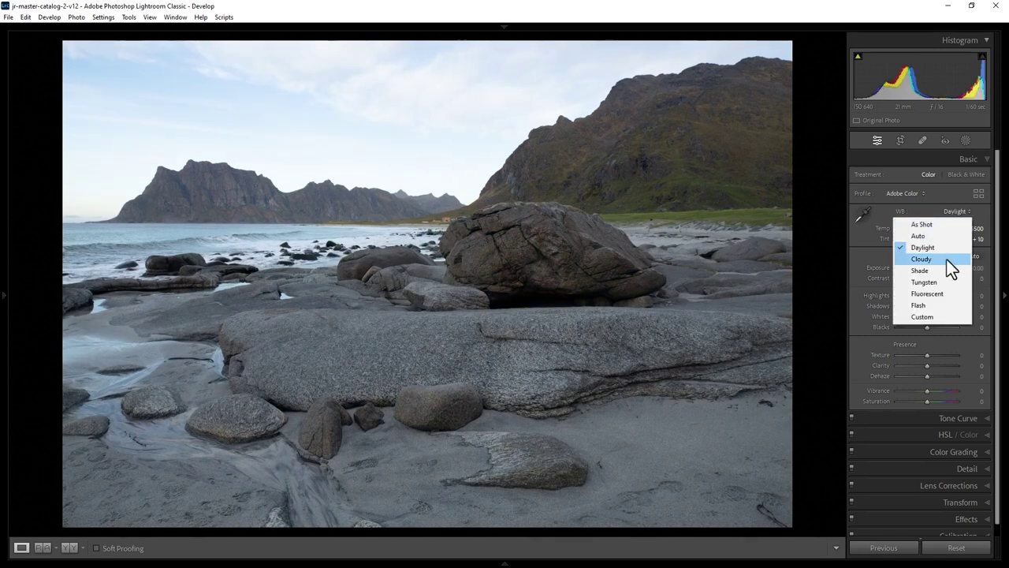
left_click(947, 259)
left_click(956, 211)
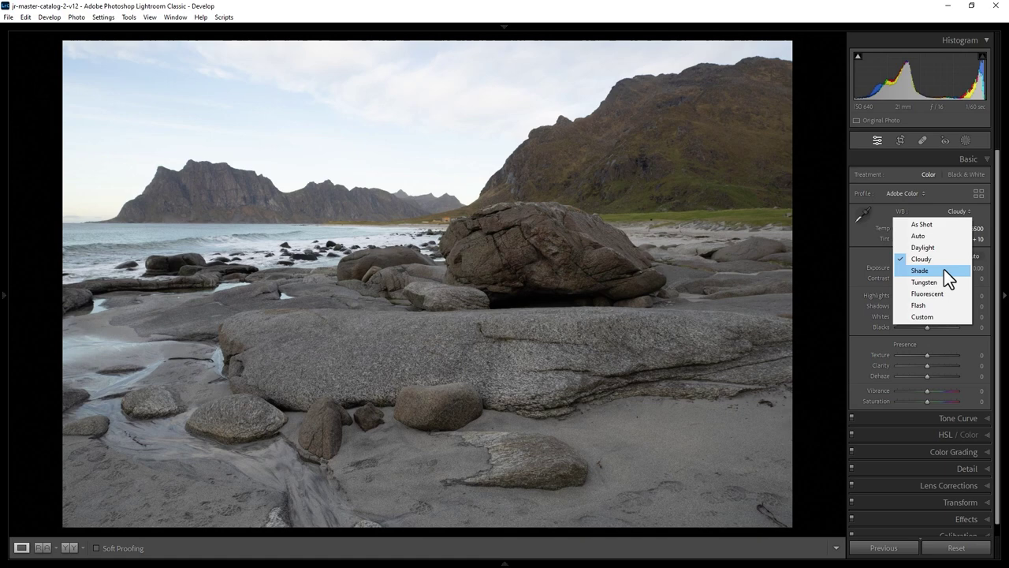
left_click(944, 269)
left_click(964, 210)
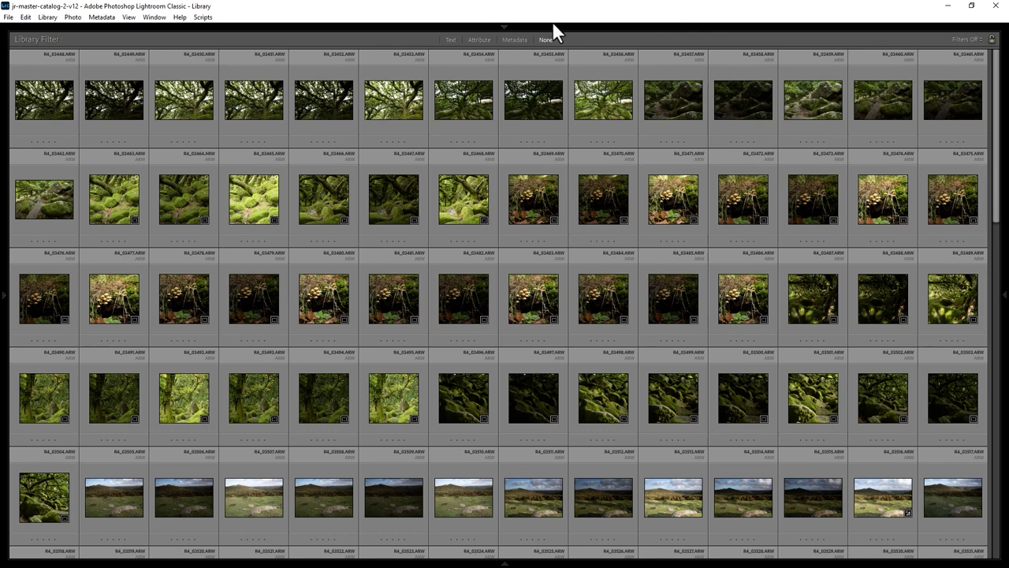
Step: Try sorting the grid by Edit Time, then by Aspect Ratio
mouse_move(503, 25)
left_click(130, 18)
mouse_move(215, 182)
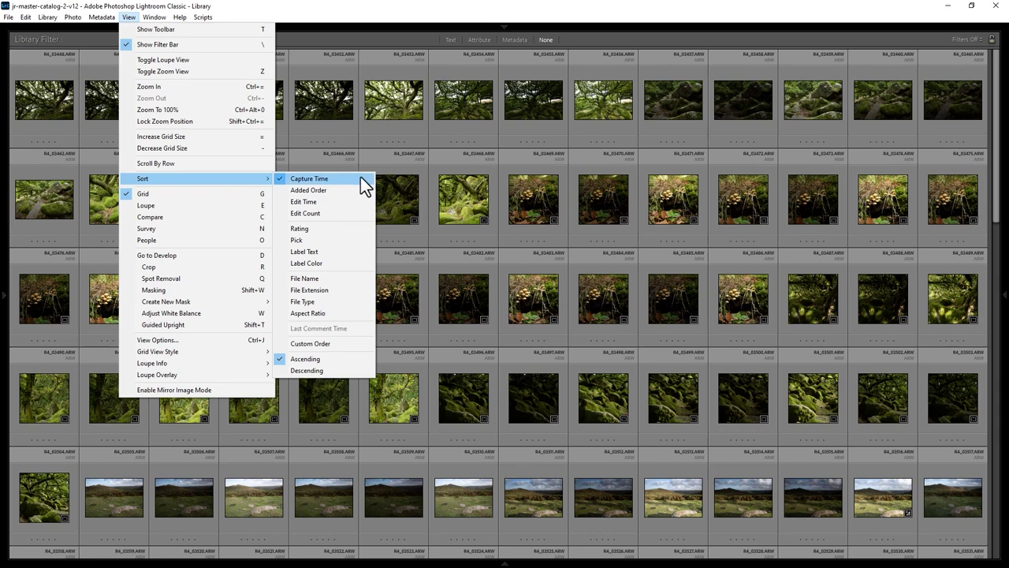
left_click(344, 205)
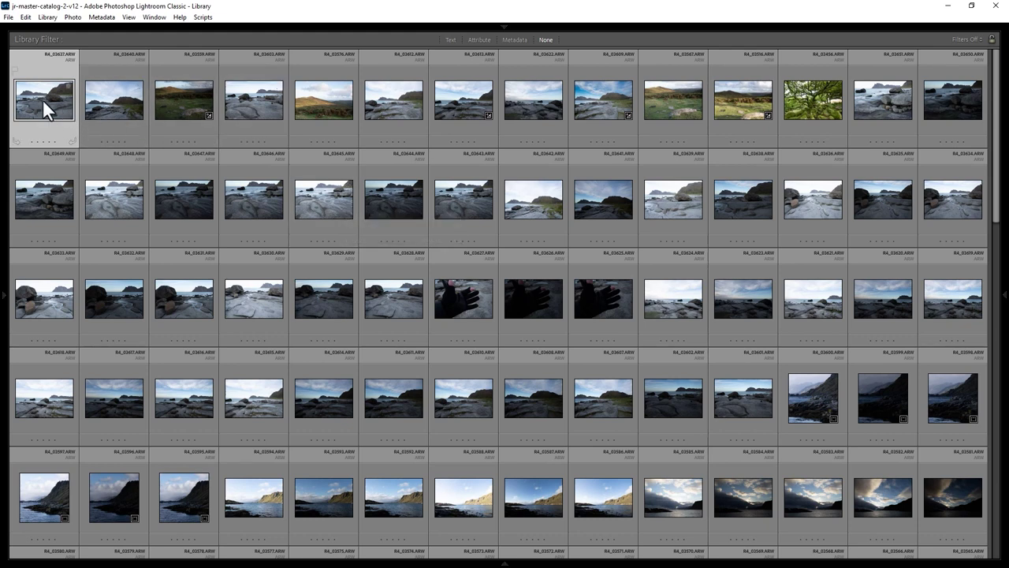
mouse_move(90, 203)
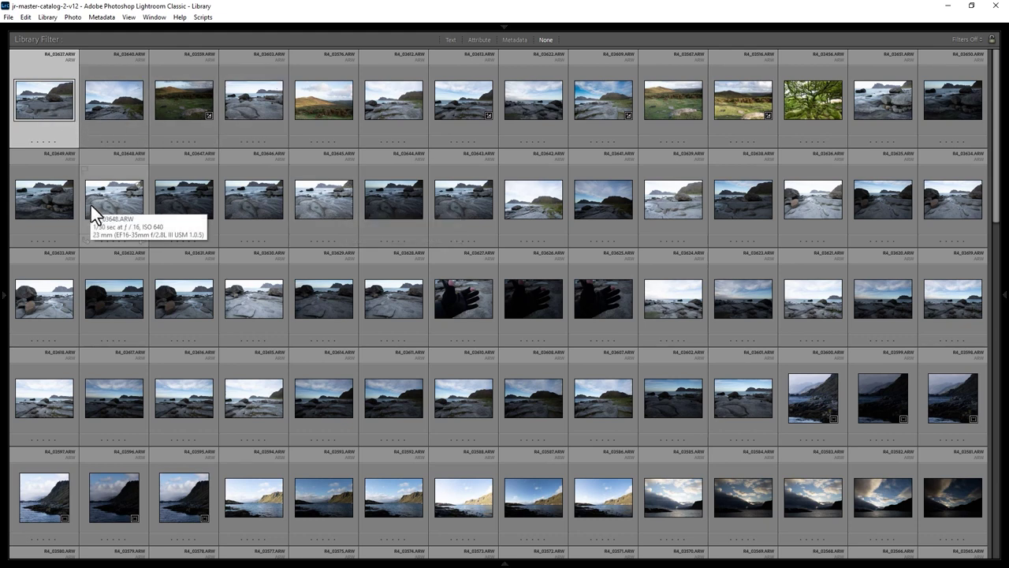
left_click(128, 16)
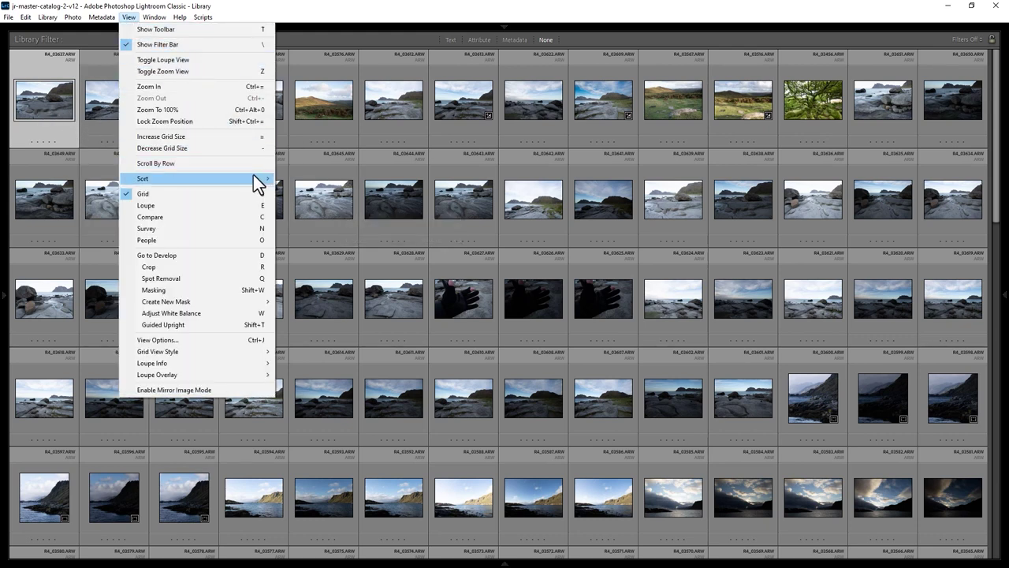
mouse_move(253, 177)
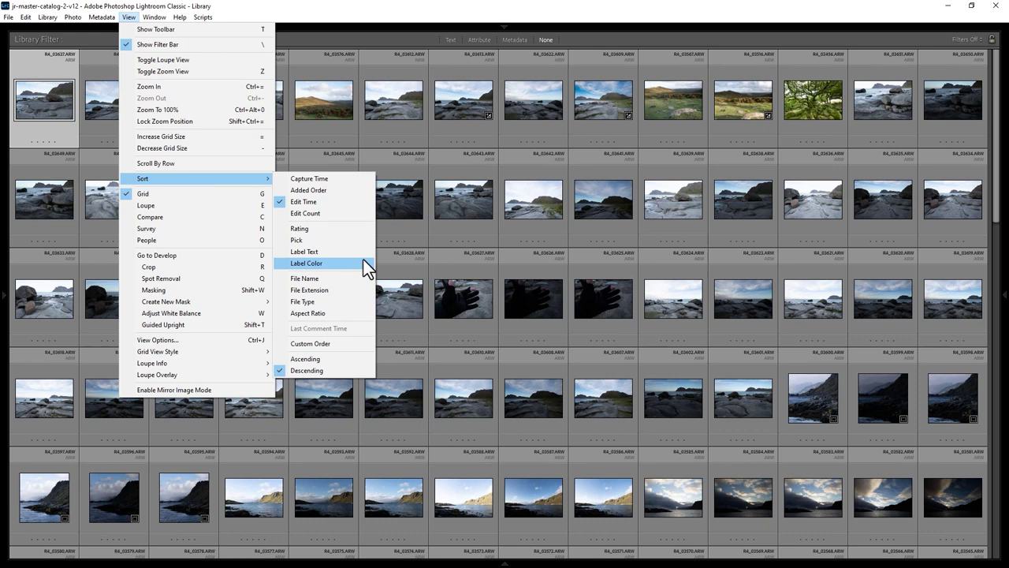
left_click(349, 313)
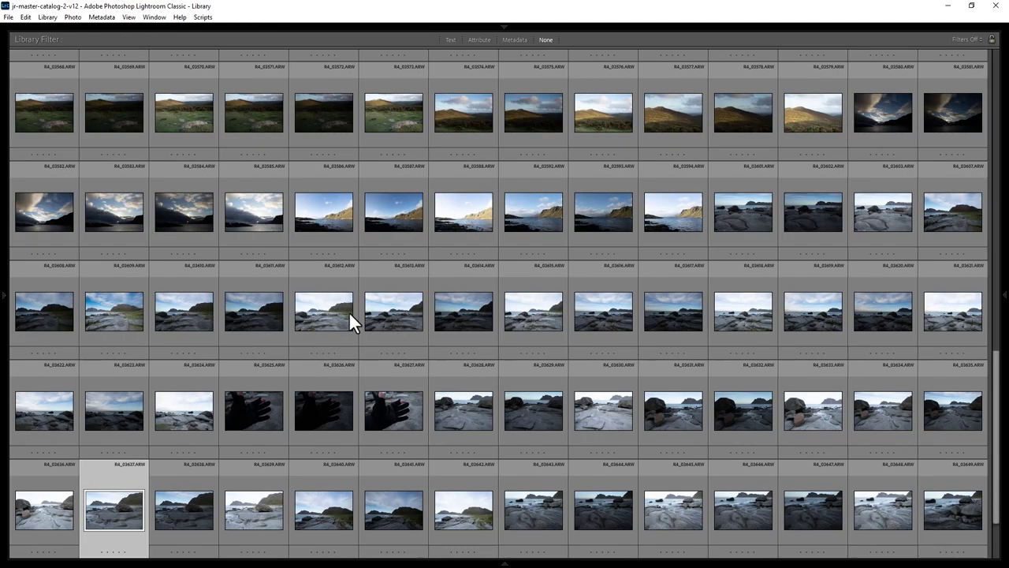
Step: Try selections from R4_03463 through R4_03600, ending with only R4_03463 selected
scroll(366, 307, "up", 5)
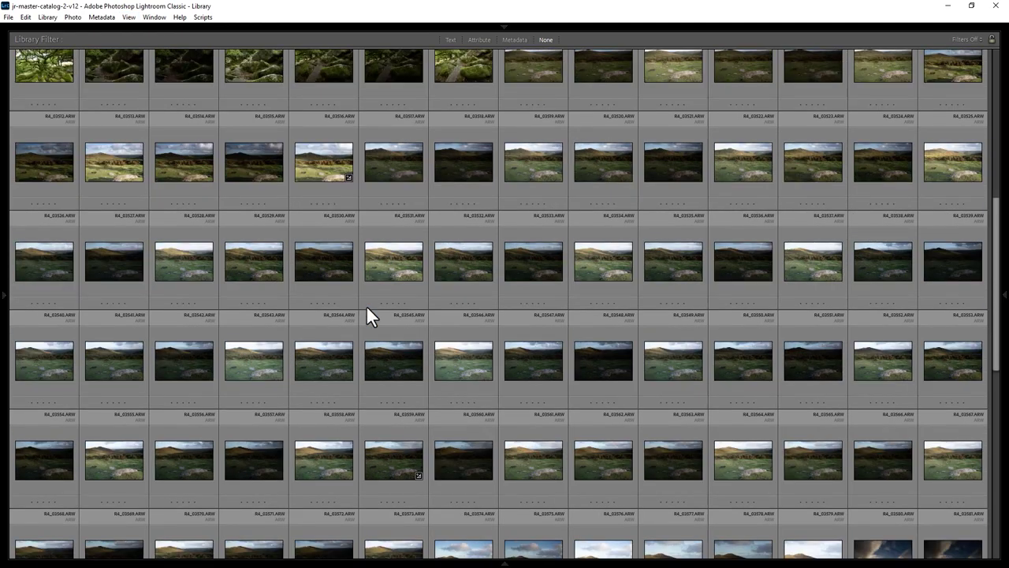
scroll(366, 304, "up", 5)
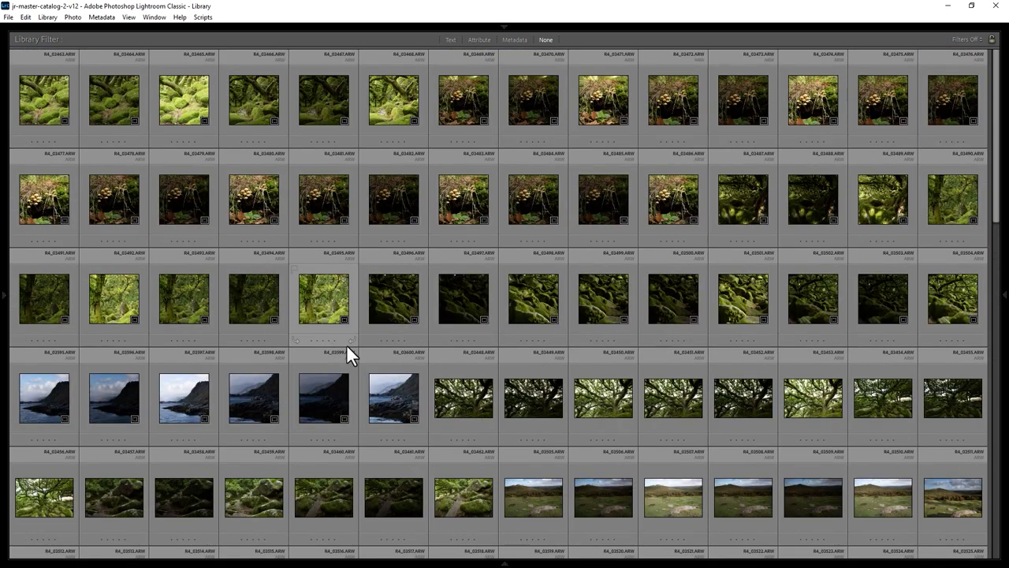
left_click(55, 94)
left_click(398, 378, "shift")
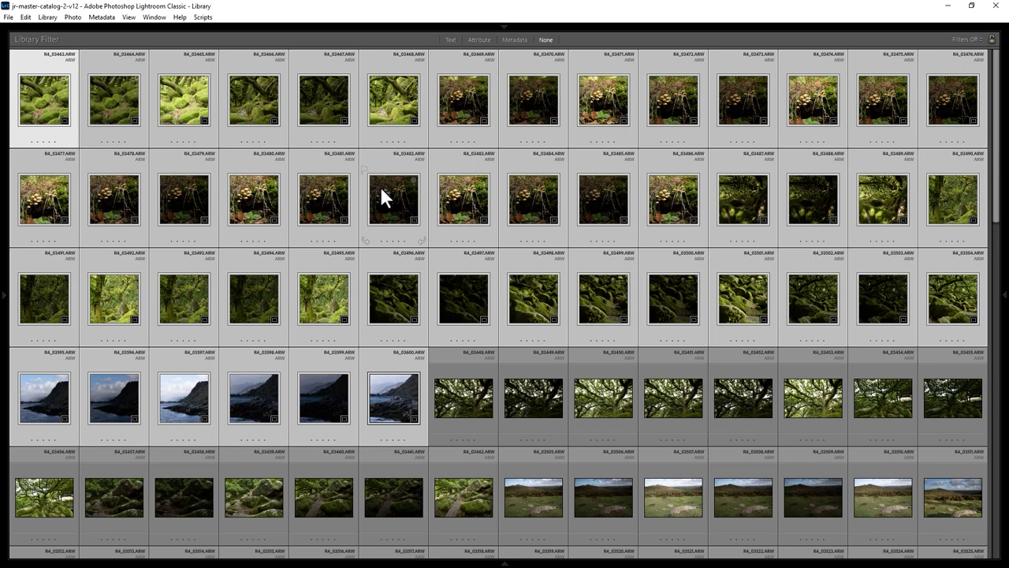
left_click(450, 403)
scroll(697, 360, "down", 4)
key("shift+End")
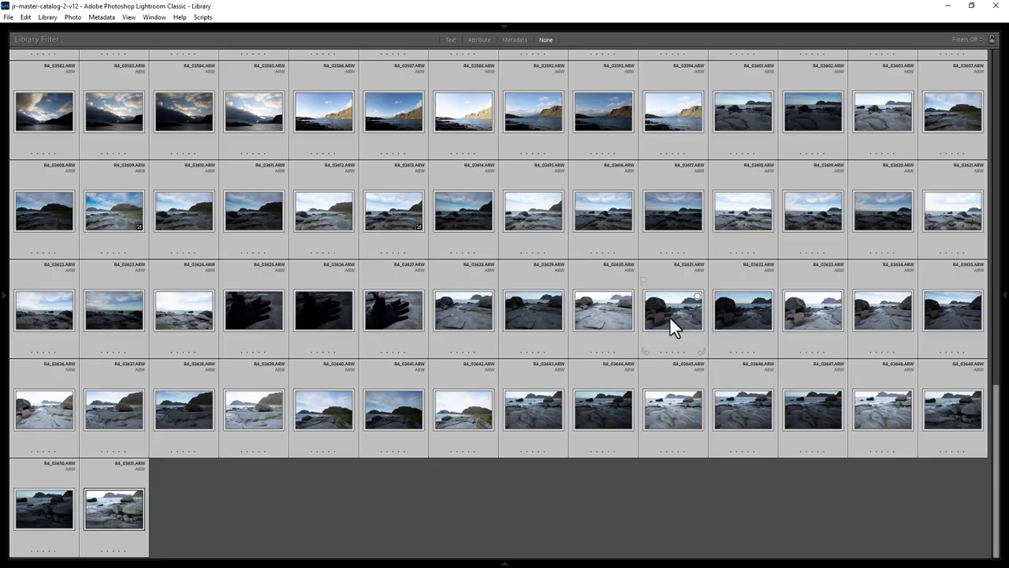
key("Home")
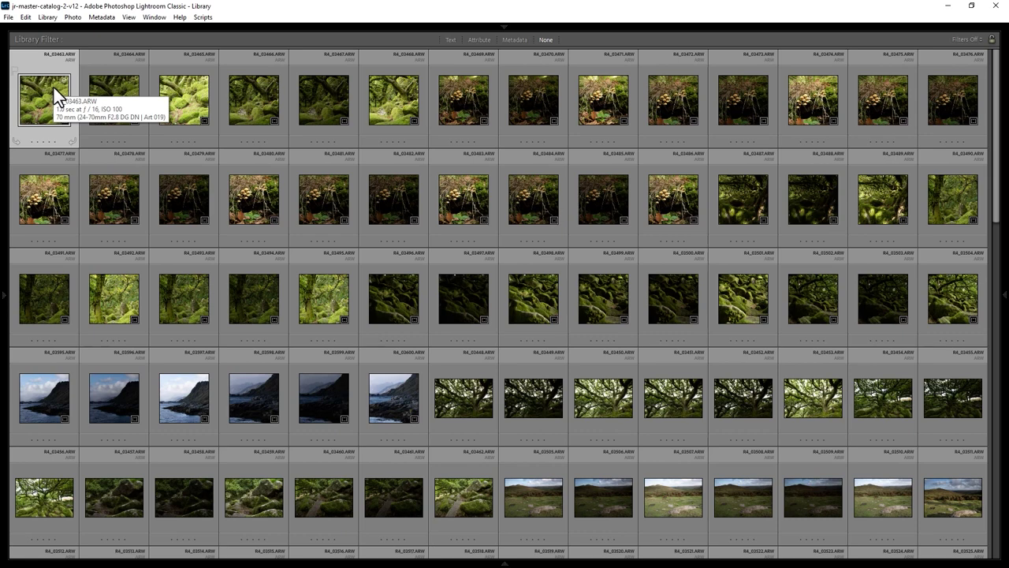
Step: Reverse the sort to descending and select the range R4_03600 to R4_03463
left_click(128, 18)
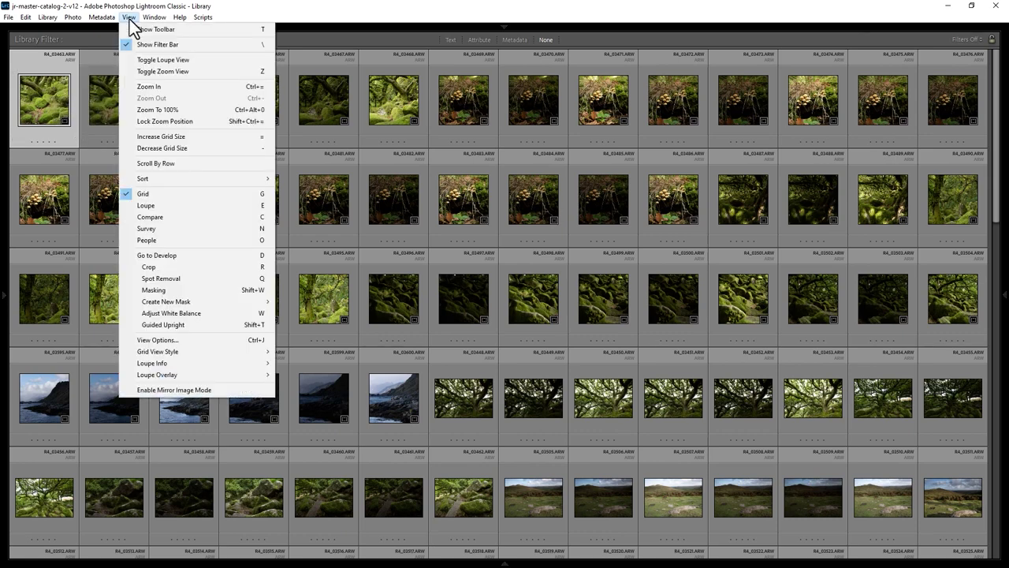
mouse_move(238, 179)
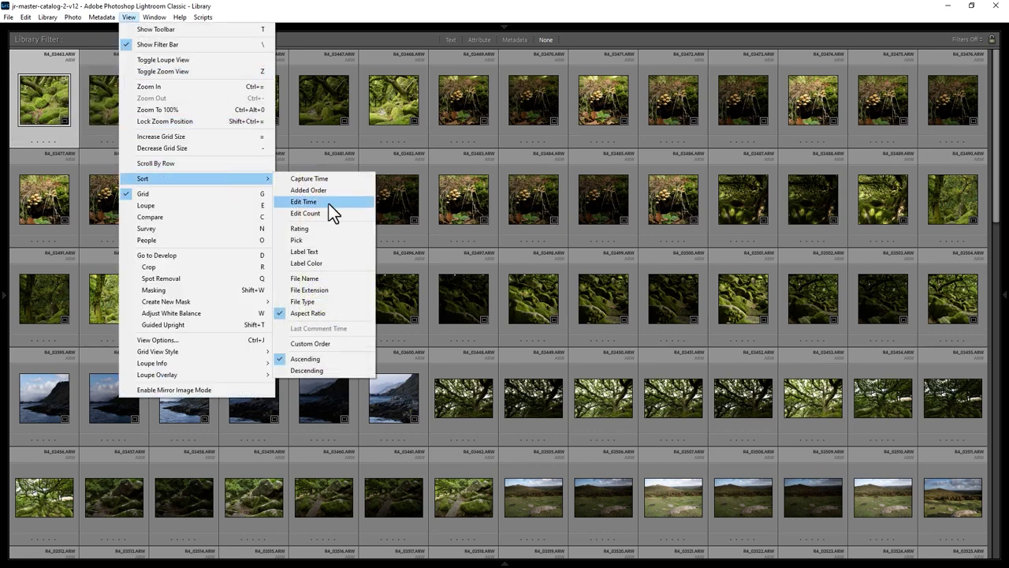
left_click(353, 369)
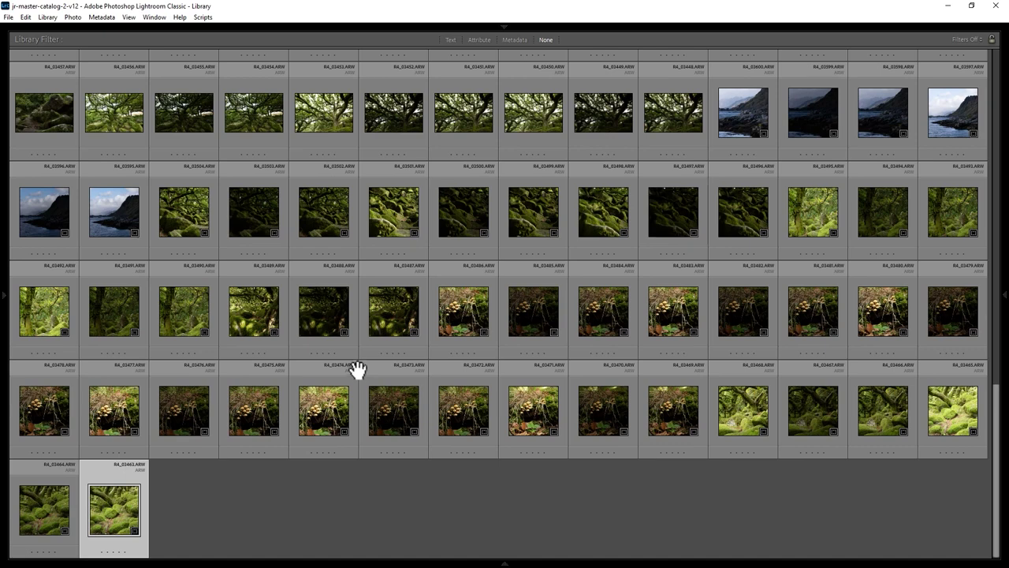
left_click(744, 113, "shift")
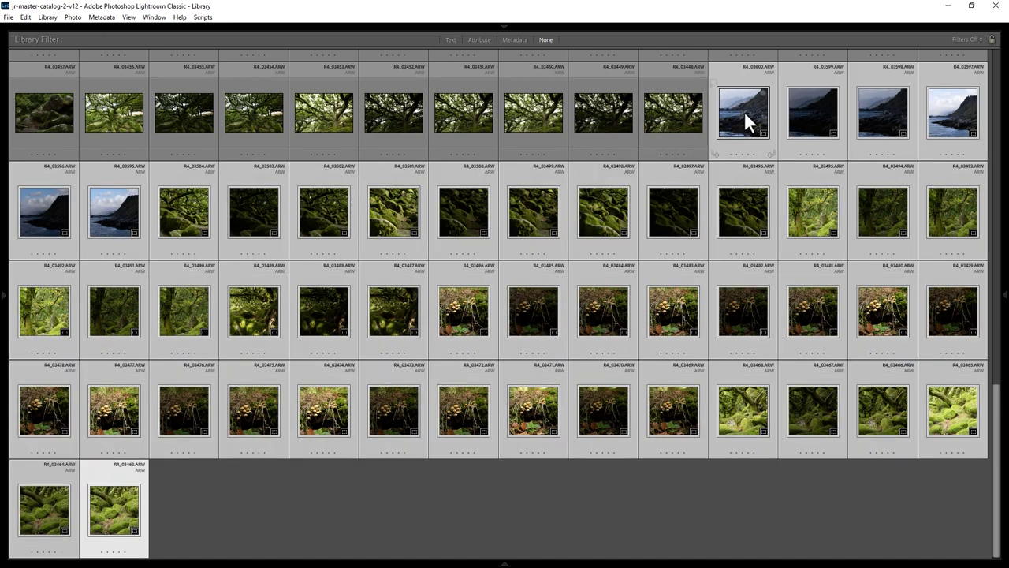
Step: Re-sort the grid by Edit Time in ascending order and scroll back to the top
left_click(129, 17)
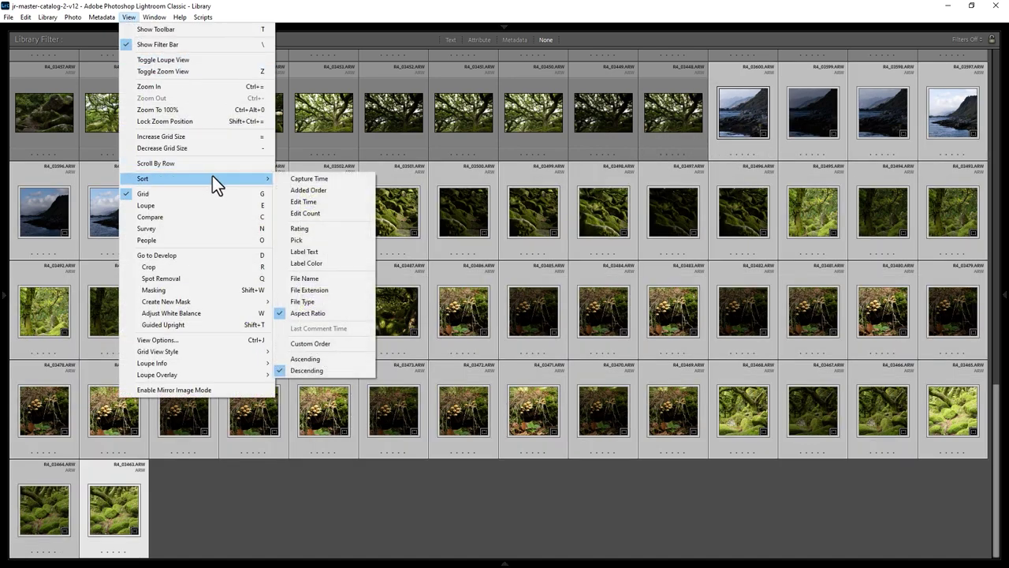
left_click(334, 202)
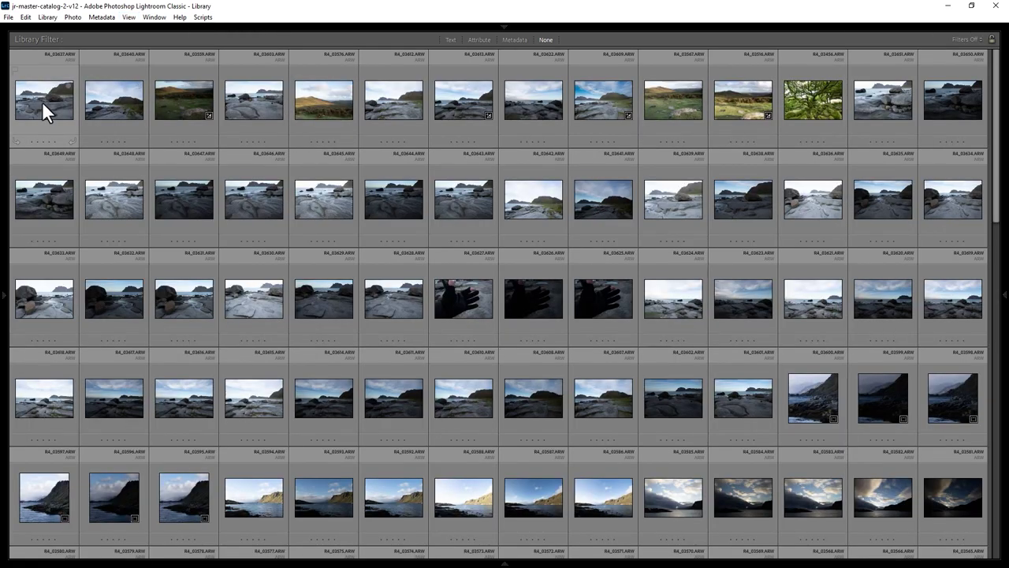
left_click(129, 18)
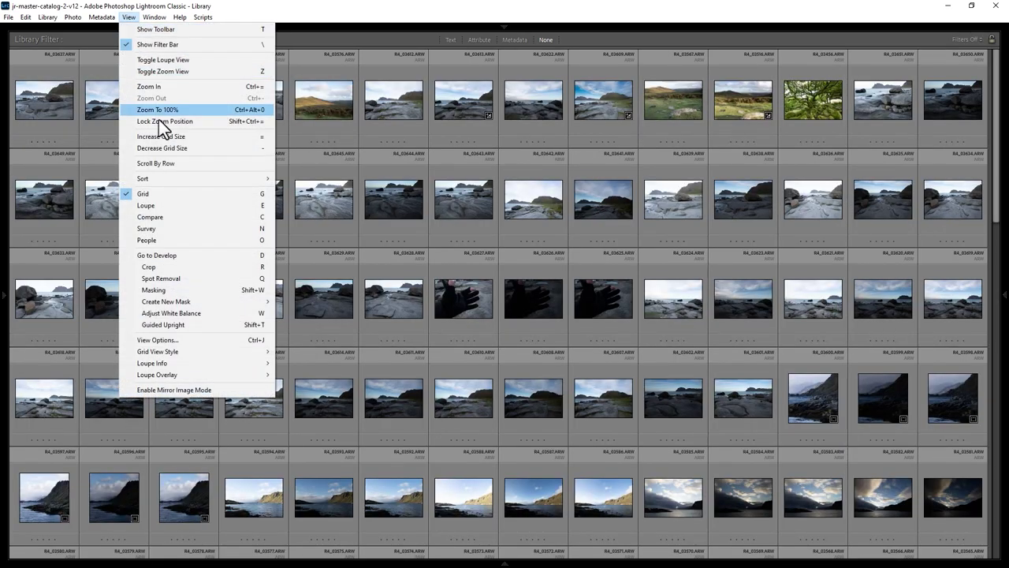
mouse_move(192, 178)
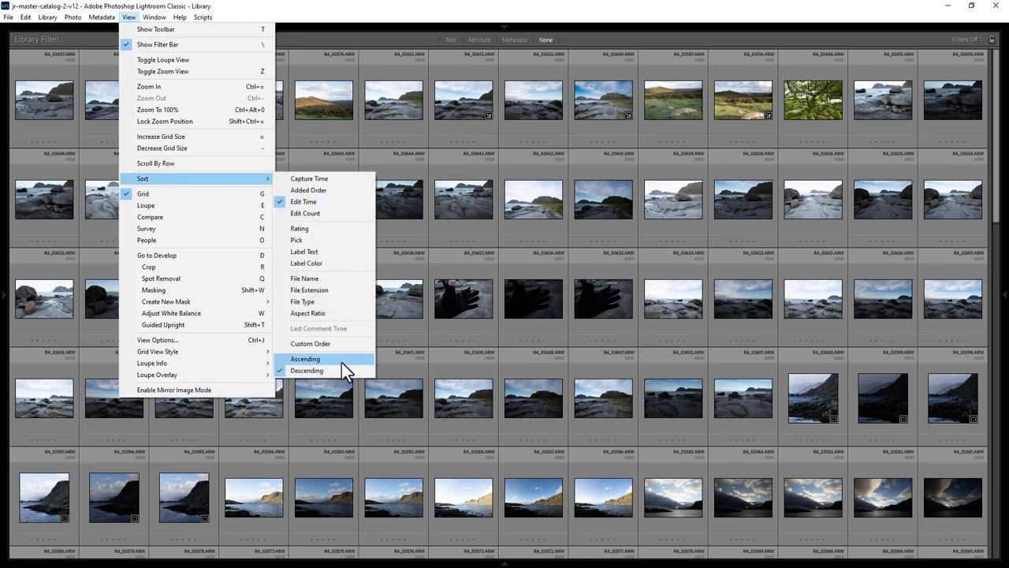
left_click(341, 360)
left_click_drag(997, 135, 995, 537)
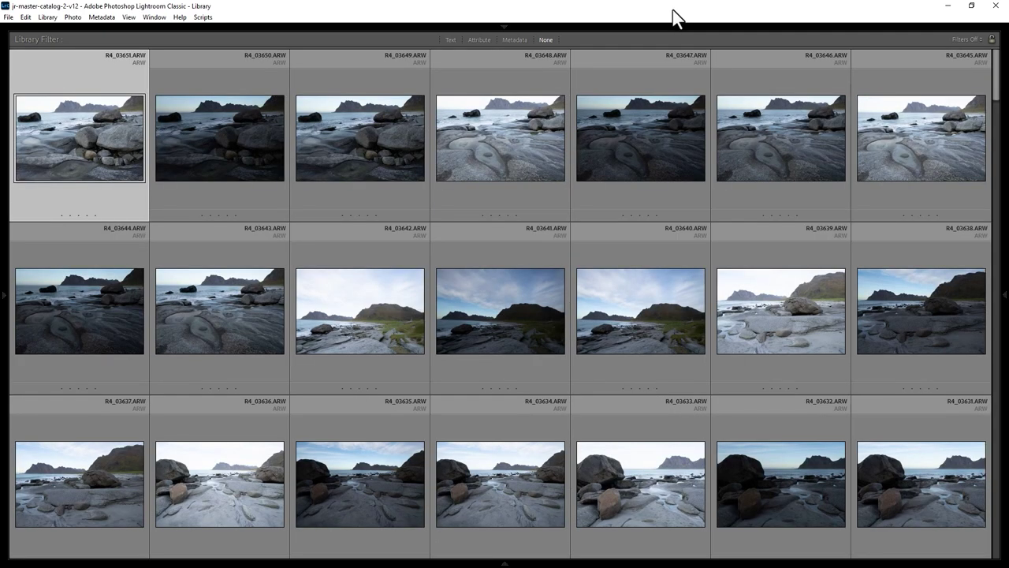
left_click(507, 25)
left_click(450, 40)
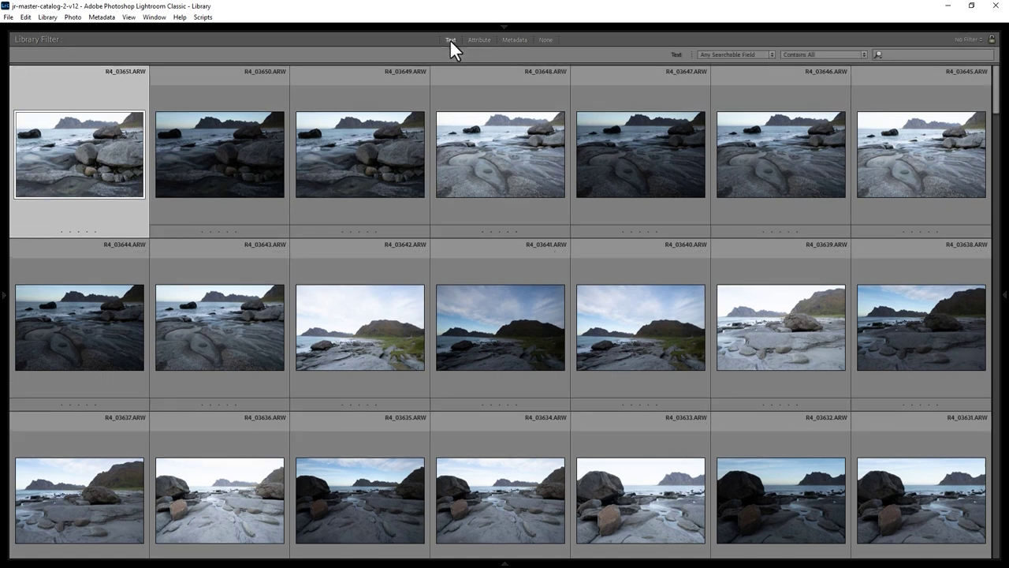
left_click(771, 56)
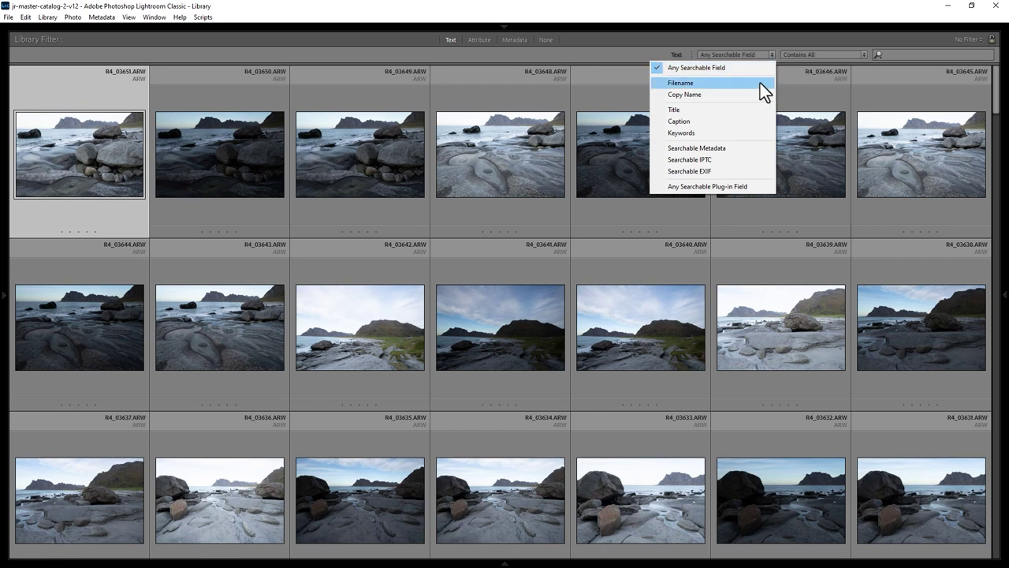
left_click(760, 82)
left_click(771, 54)
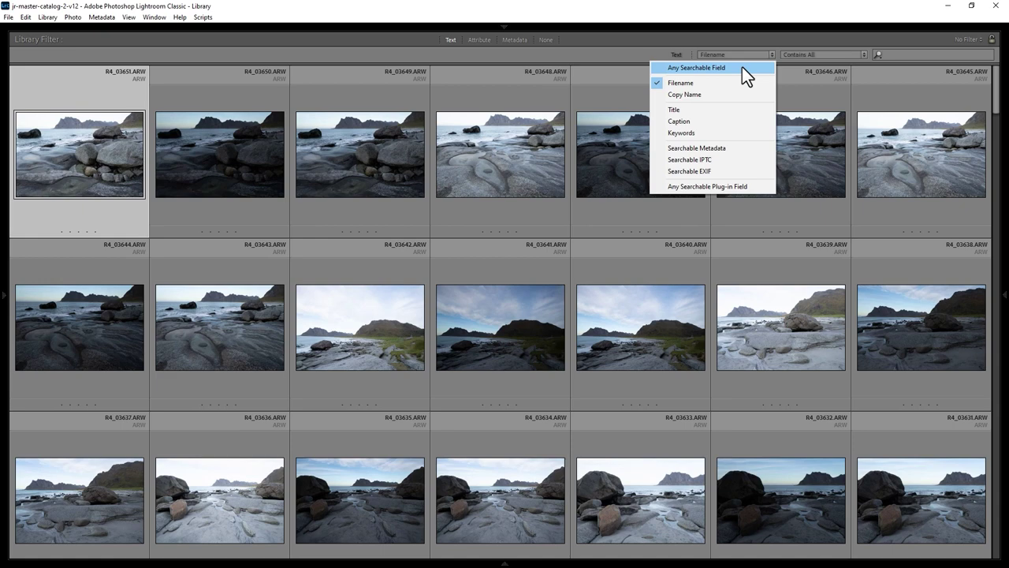
left_click(742, 68)
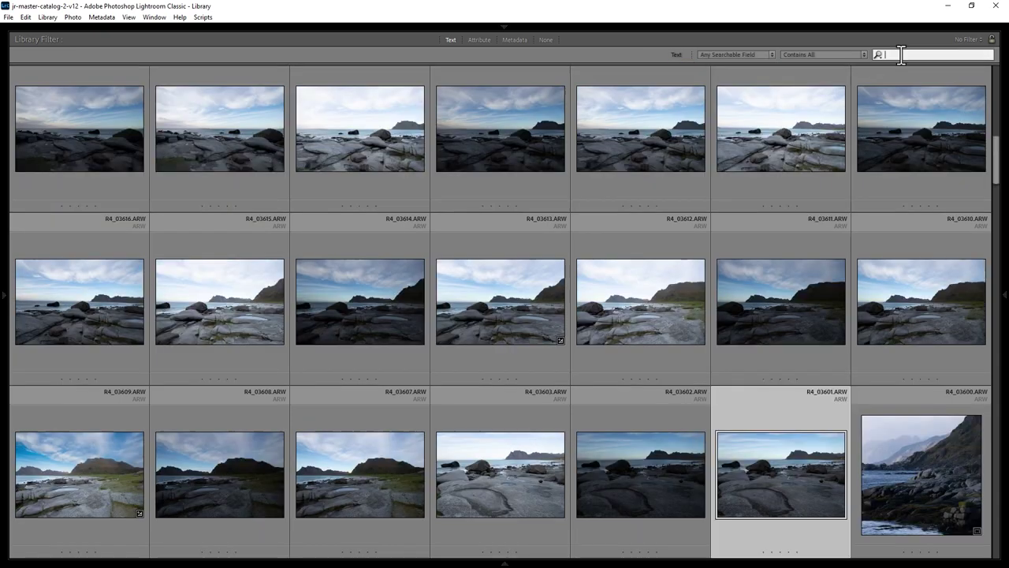
left_click(901, 54)
type("R4_03601")
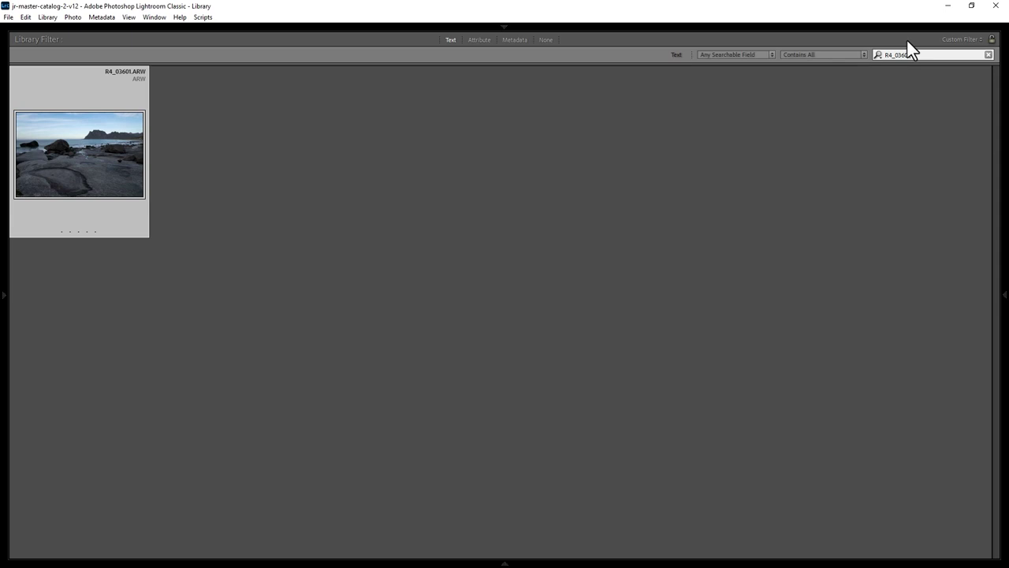
left_click_drag(913, 55, 895, 55)
key("BackSpace")
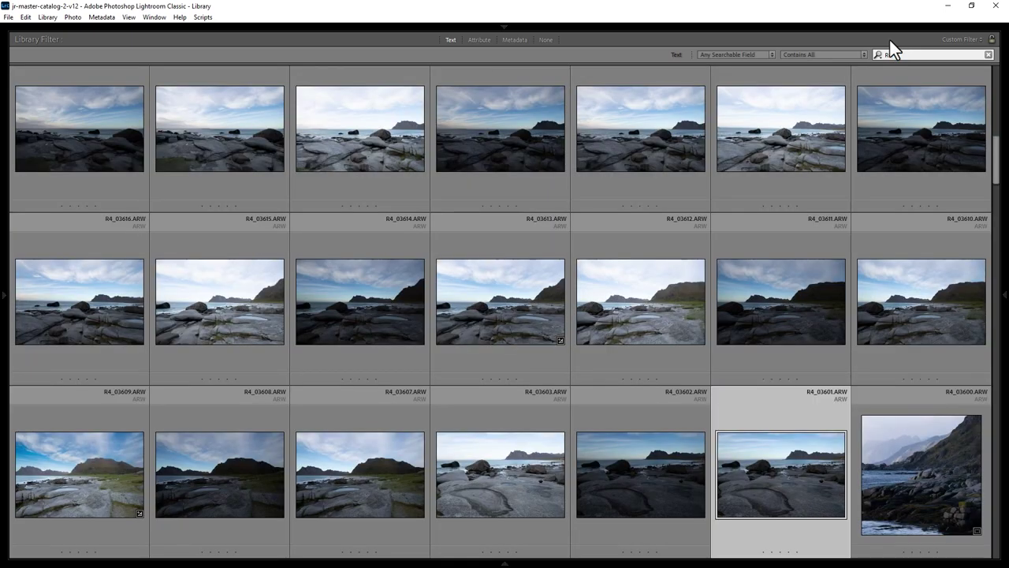
left_click(772, 56)
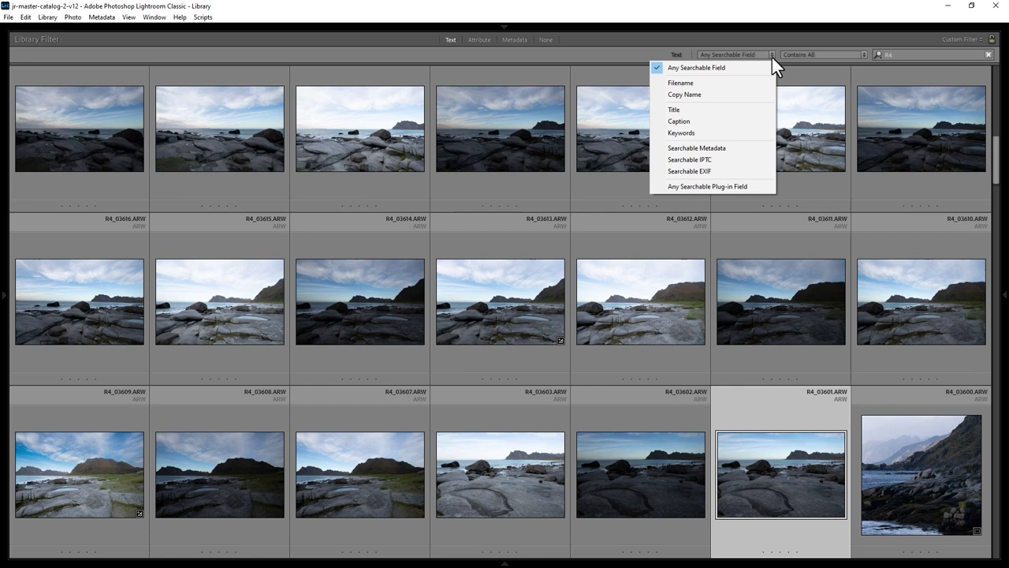
left_click(863, 53)
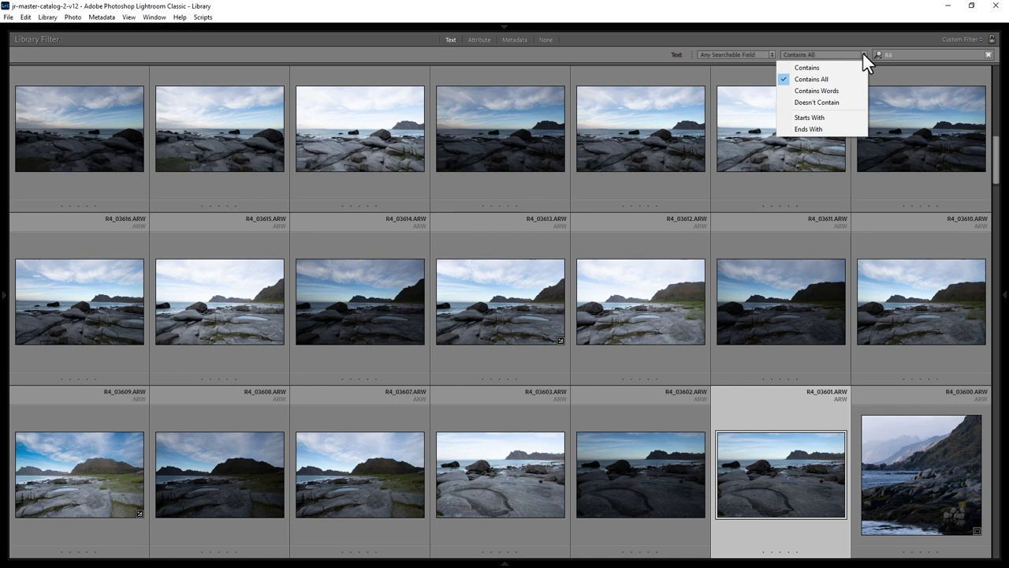
left_click(843, 103)
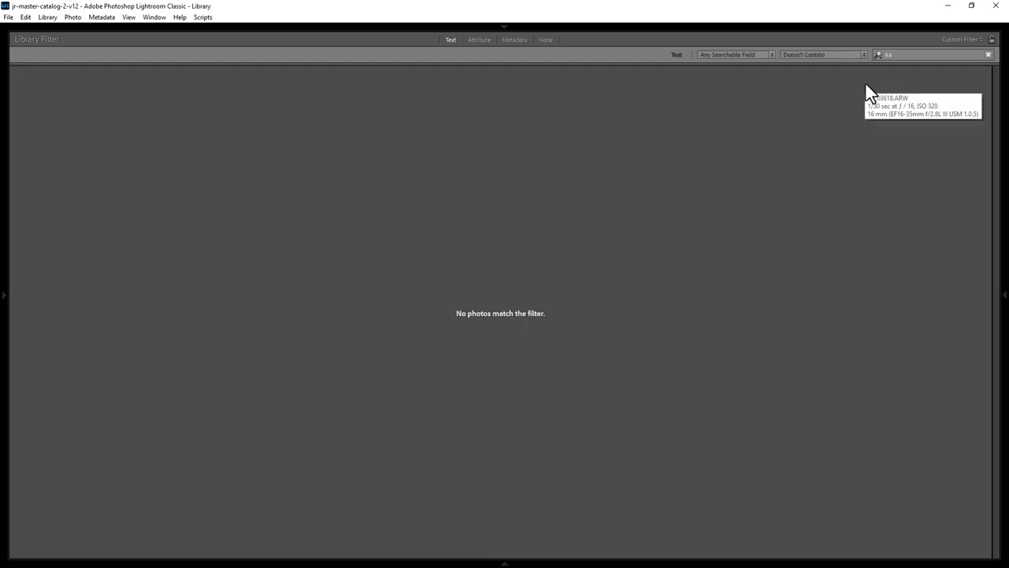
left_click(899, 55)
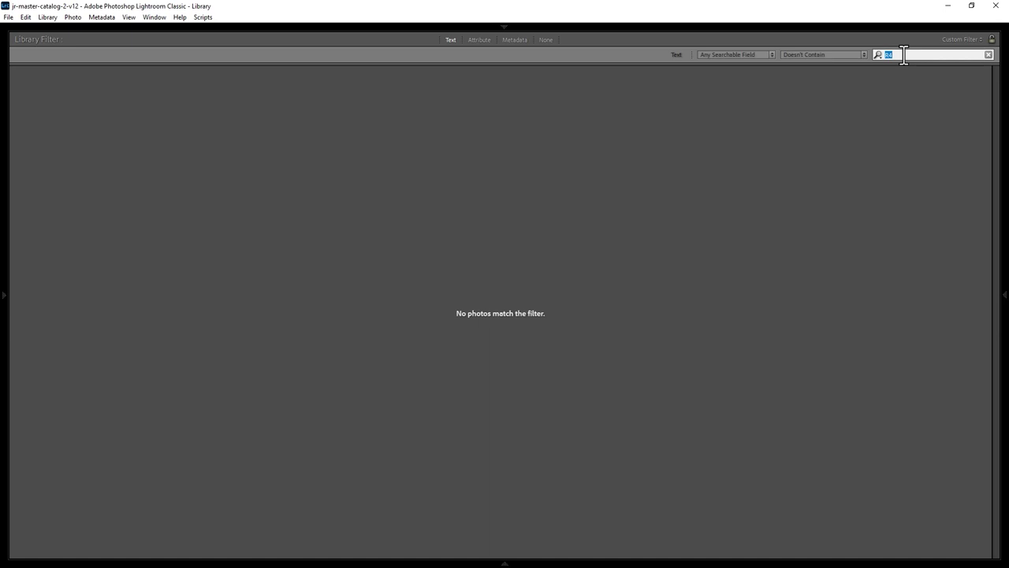
type("R4_03601")
key("Return")
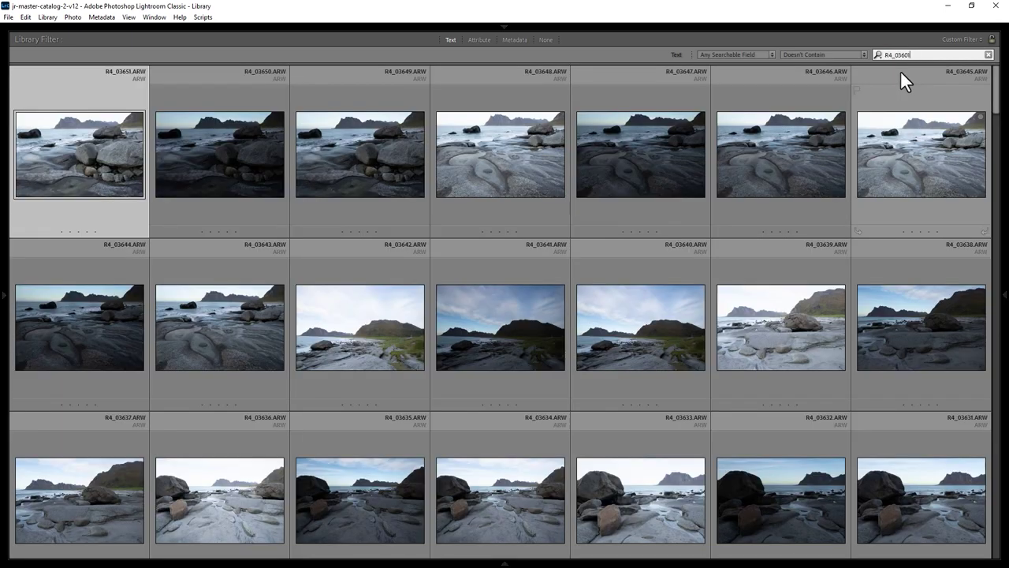
left_click(862, 55)
left_click(858, 64)
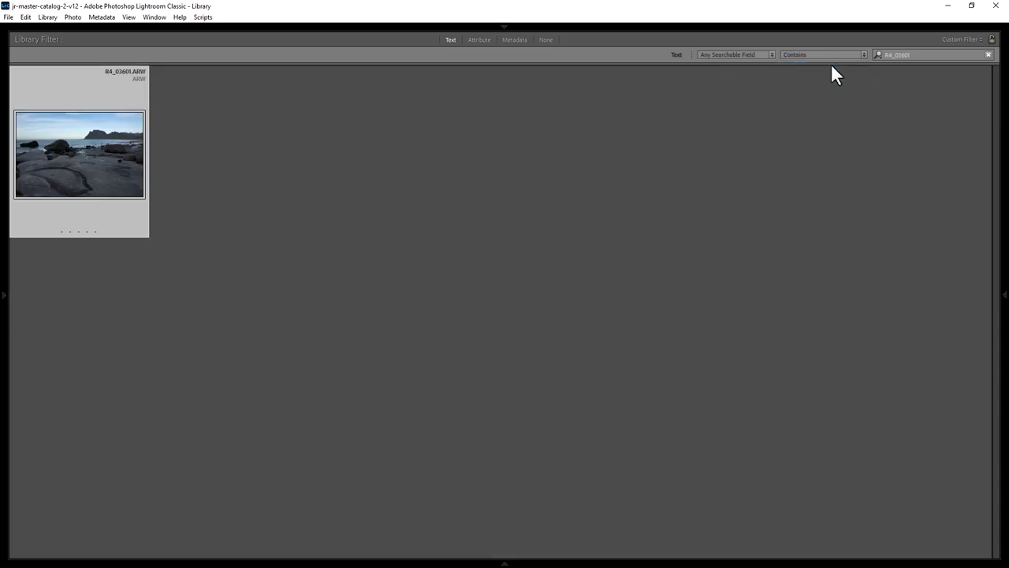
Step: Open the Attribute filter and try each star rating, settling on three stars and higher
left_click(449, 39)
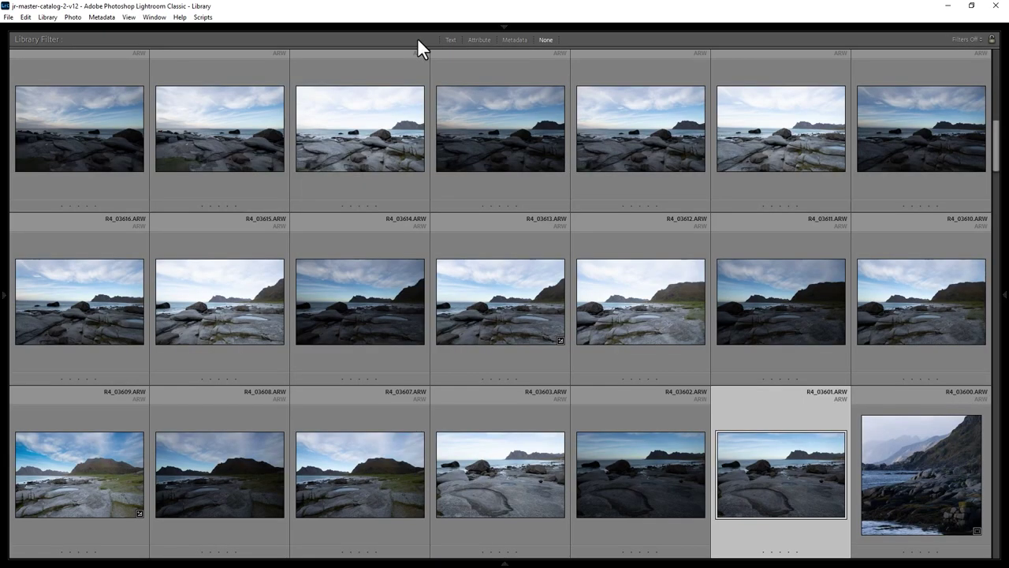
left_click(479, 40)
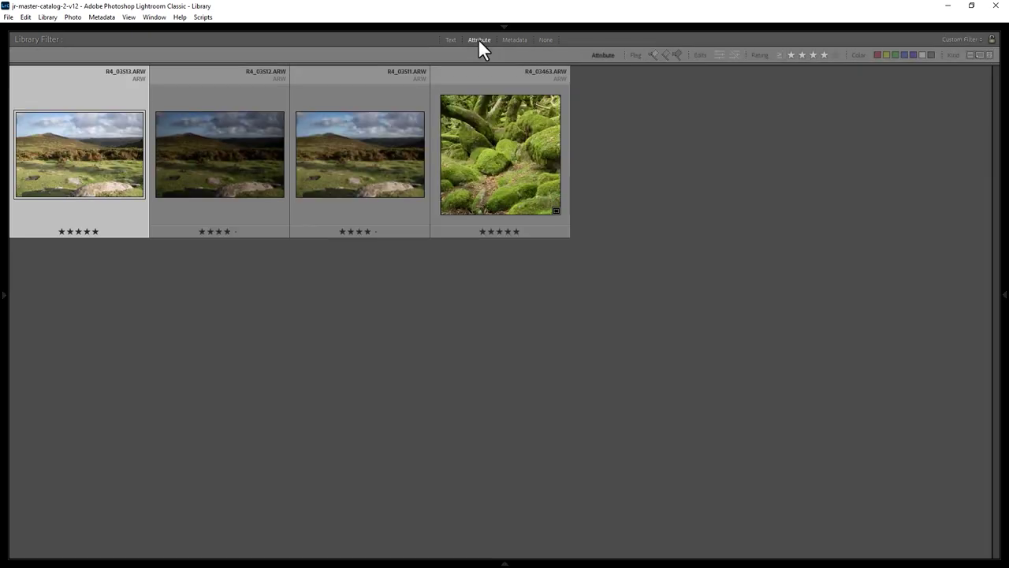
left_click(791, 54)
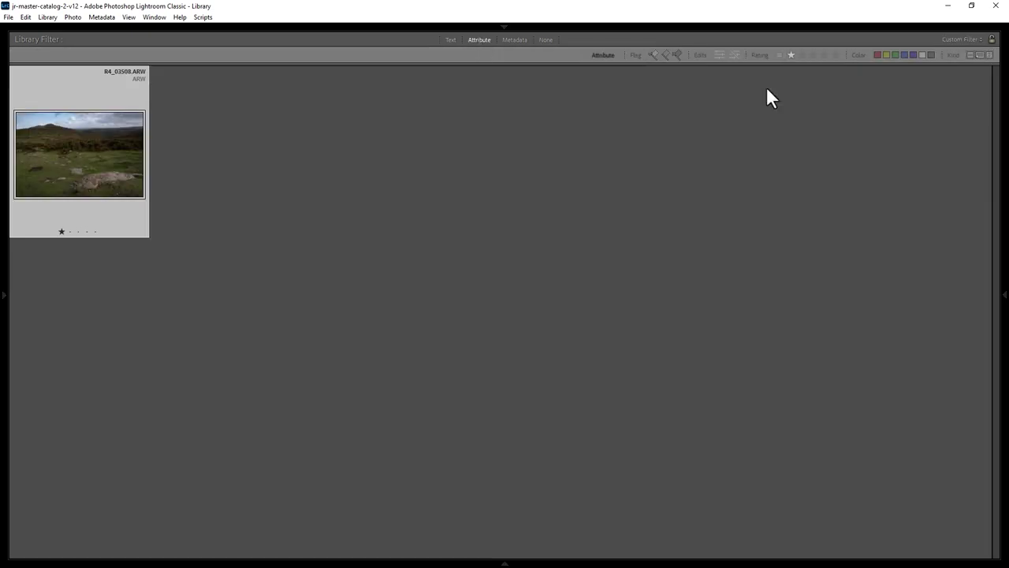
left_click(801, 56)
left_click(811, 55)
left_click(824, 55)
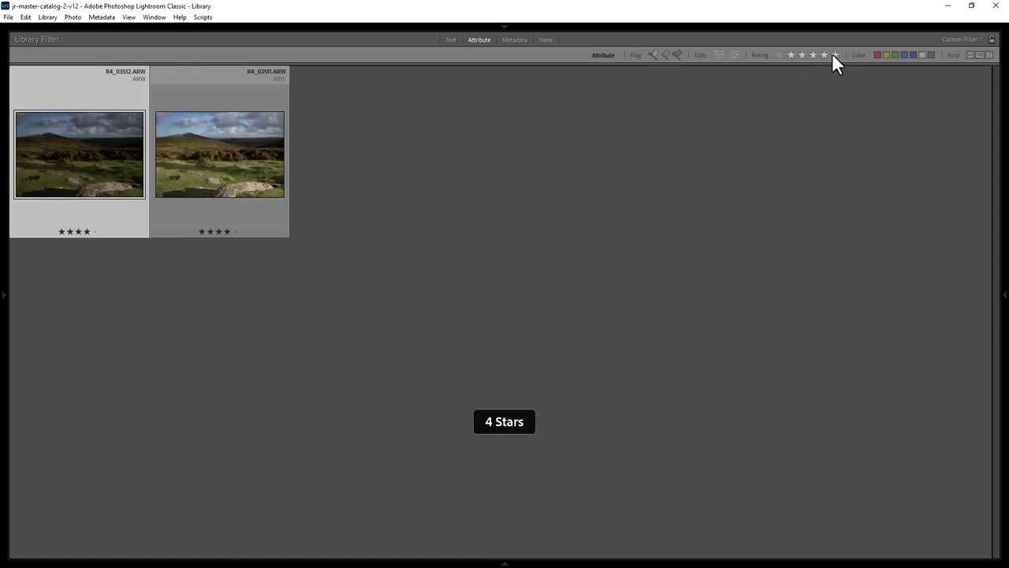
left_click(834, 55)
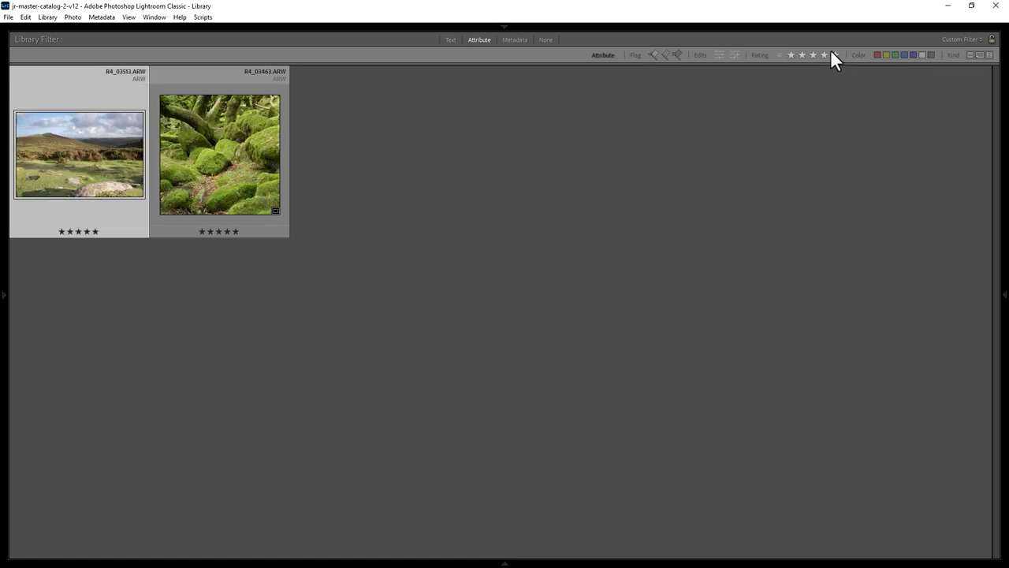
left_click(813, 55)
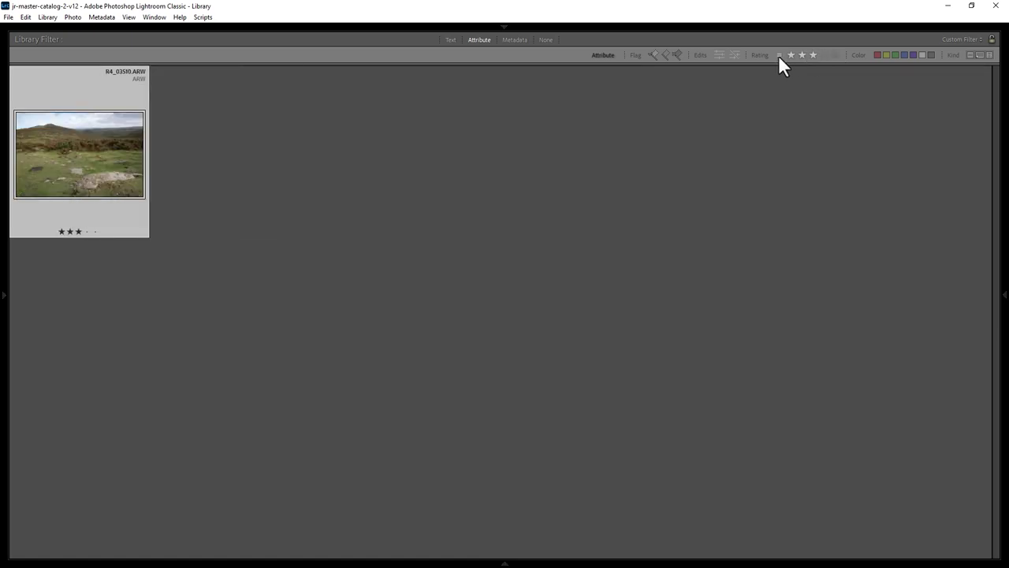
left_click(779, 57)
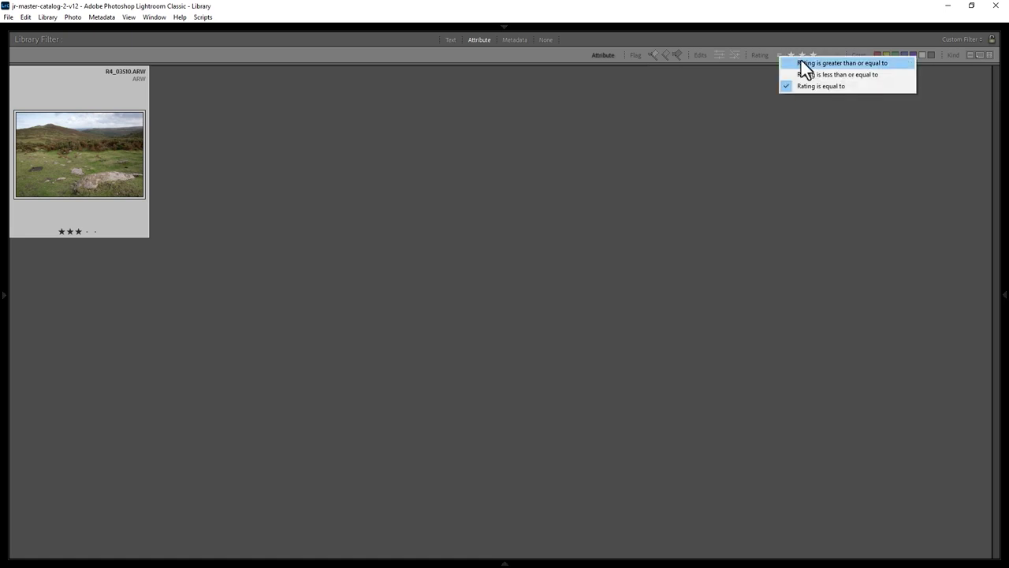
left_click(803, 63)
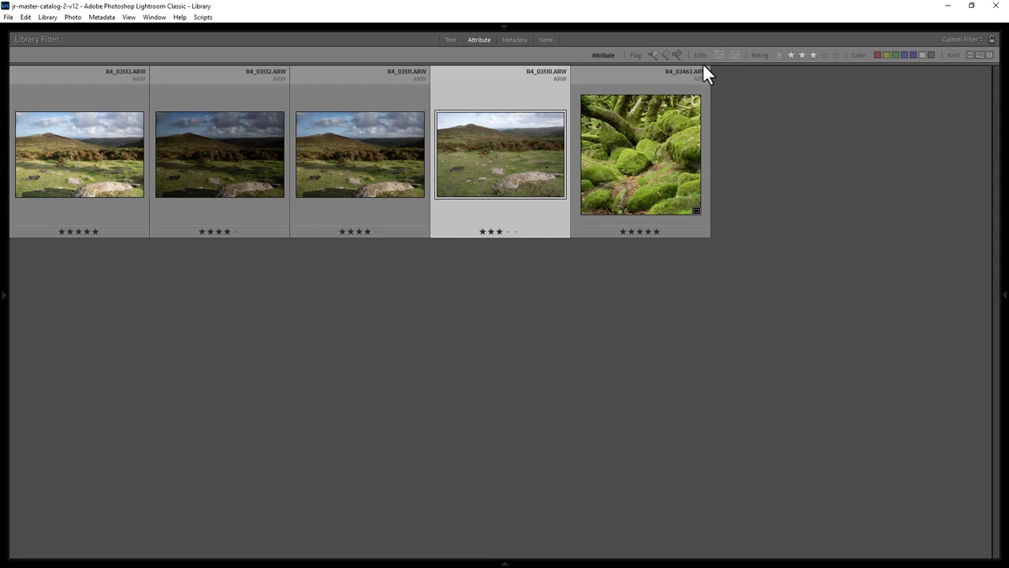
Step: Test the flag filters, switch to four stars and higher, toggle Edited, and re-enable Text search
left_click(654, 54)
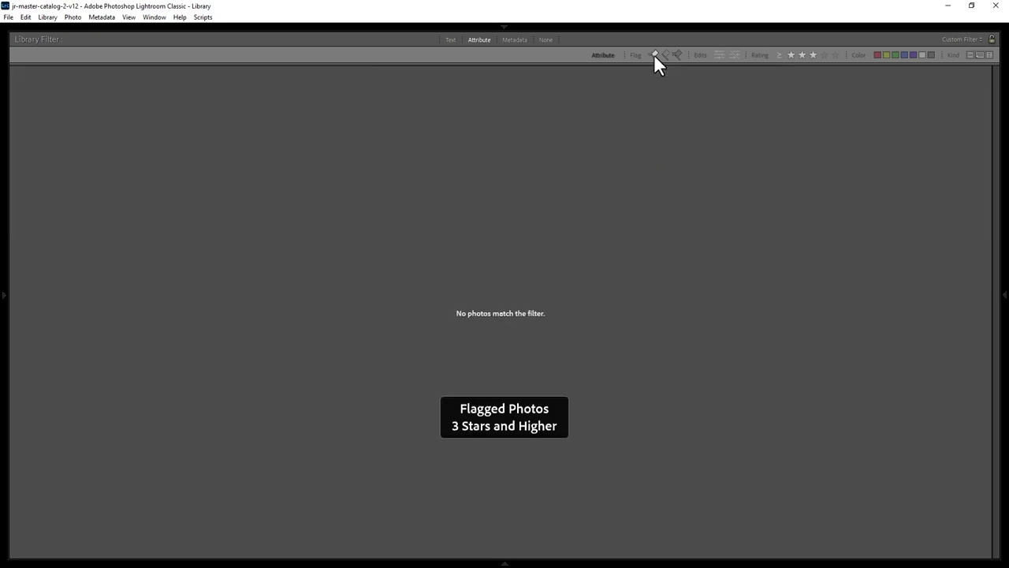
left_click(666, 55)
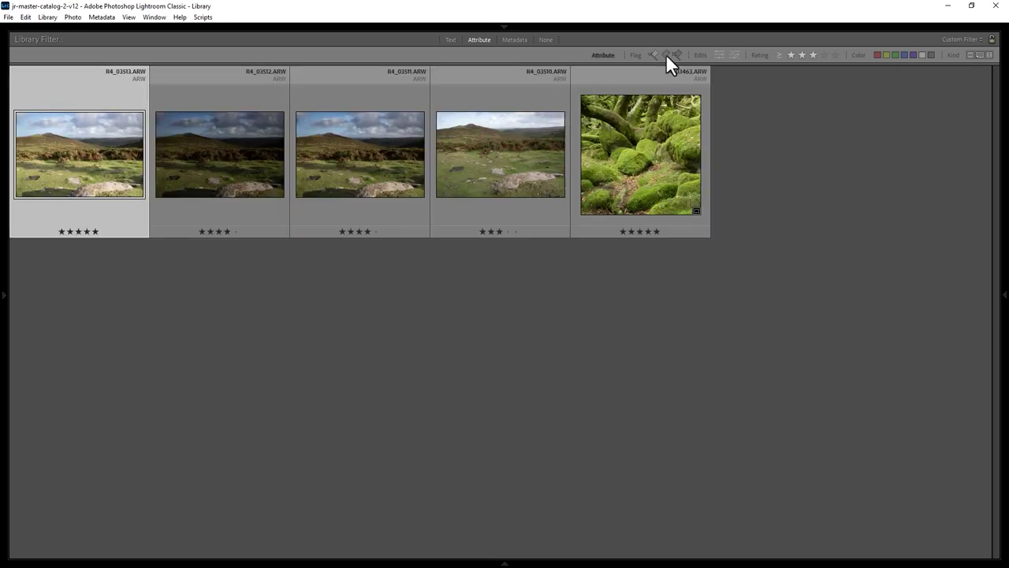
left_click(678, 54)
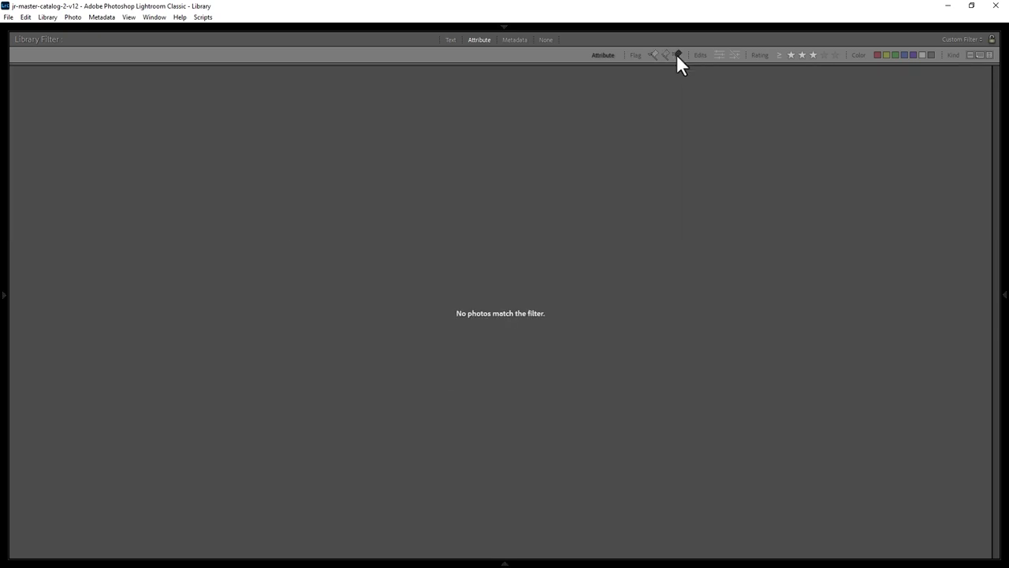
left_click(677, 55)
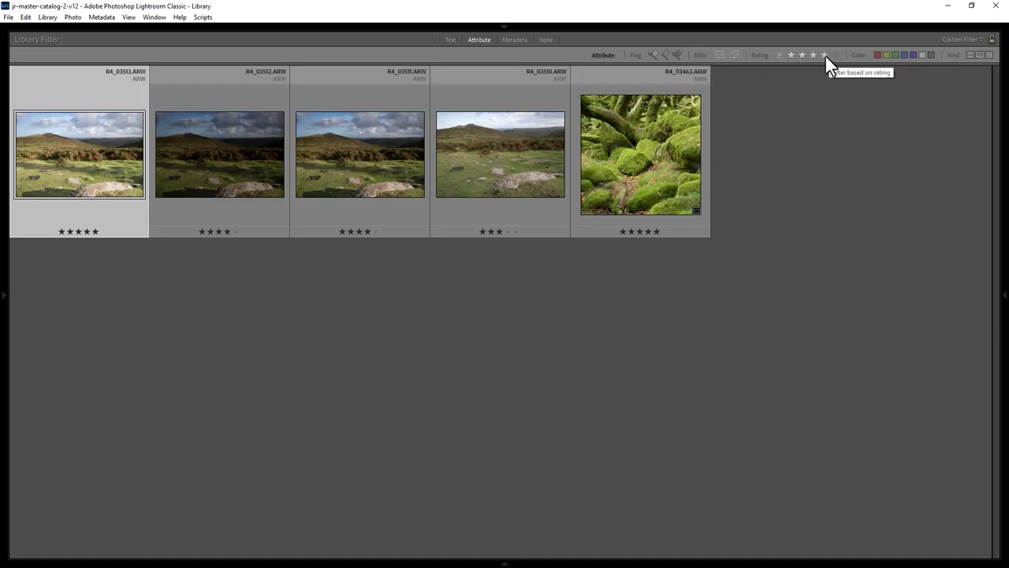
left_click(825, 55)
left_click(677, 55)
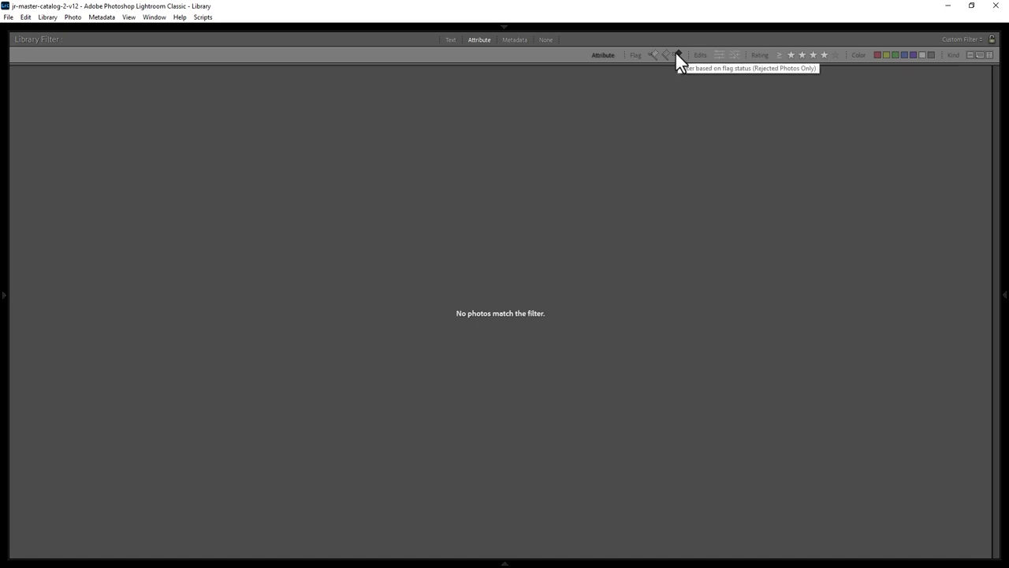
left_click(677, 55)
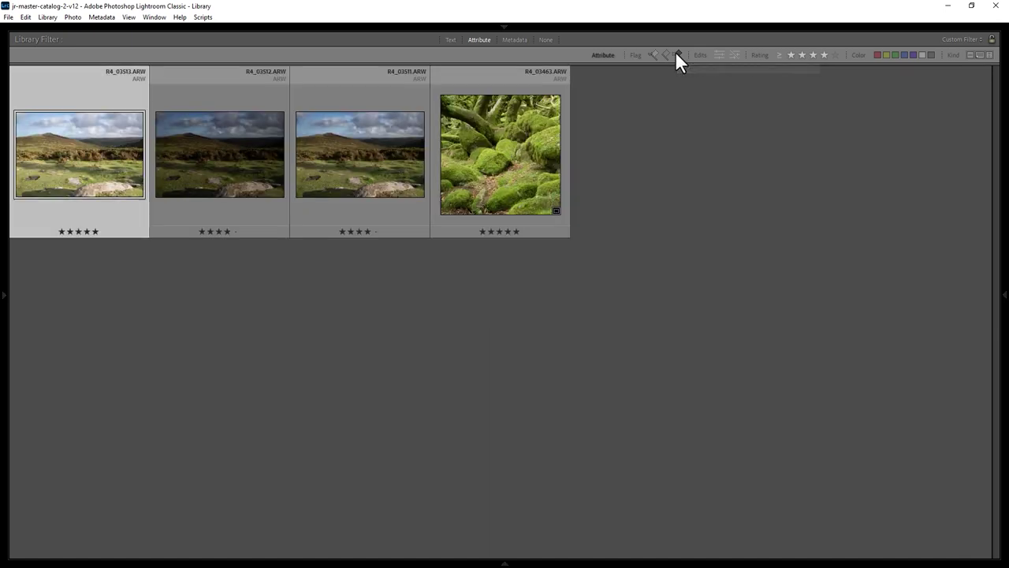
left_click(718, 55)
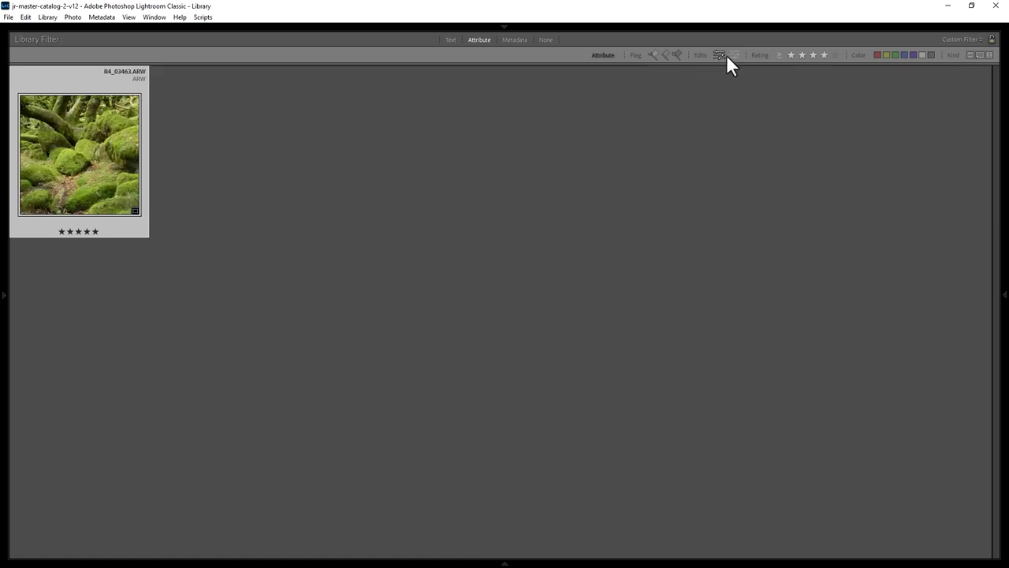
left_click(733, 55)
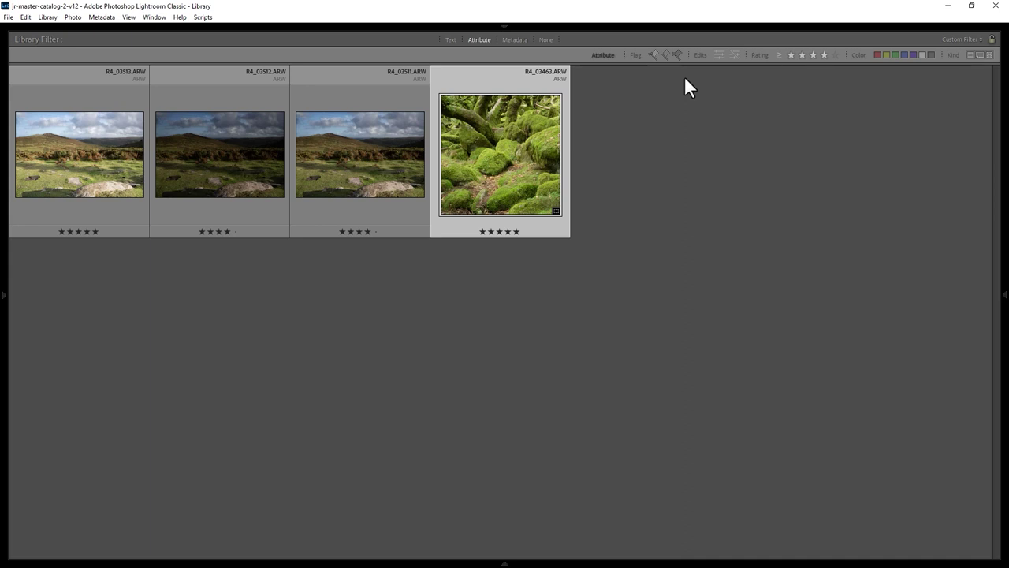
left_click(449, 39)
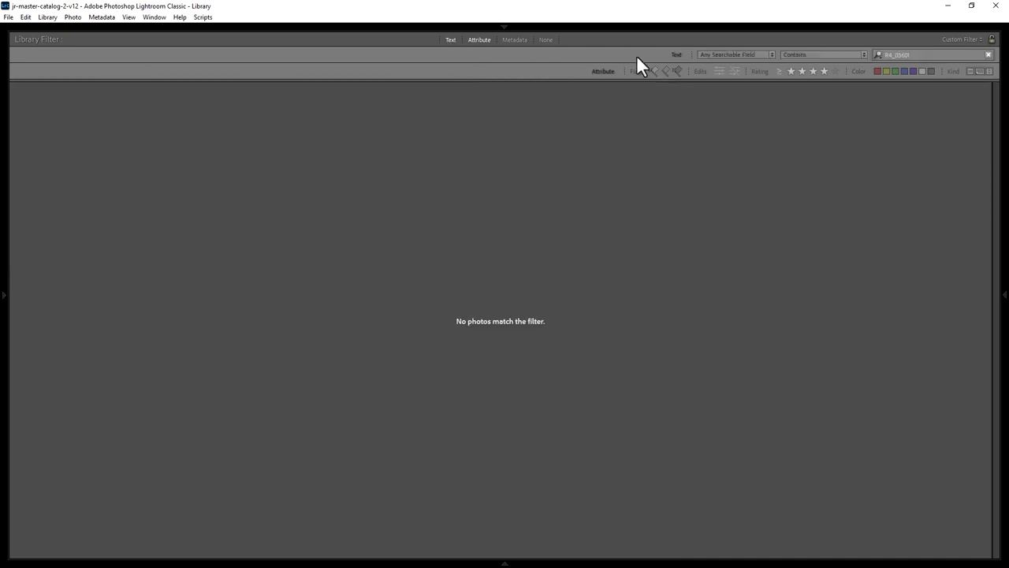
Step: Search for 3513, switch off the Attribute and Text filters, and open the Metadata columns
left_click(907, 55)
type("3513")
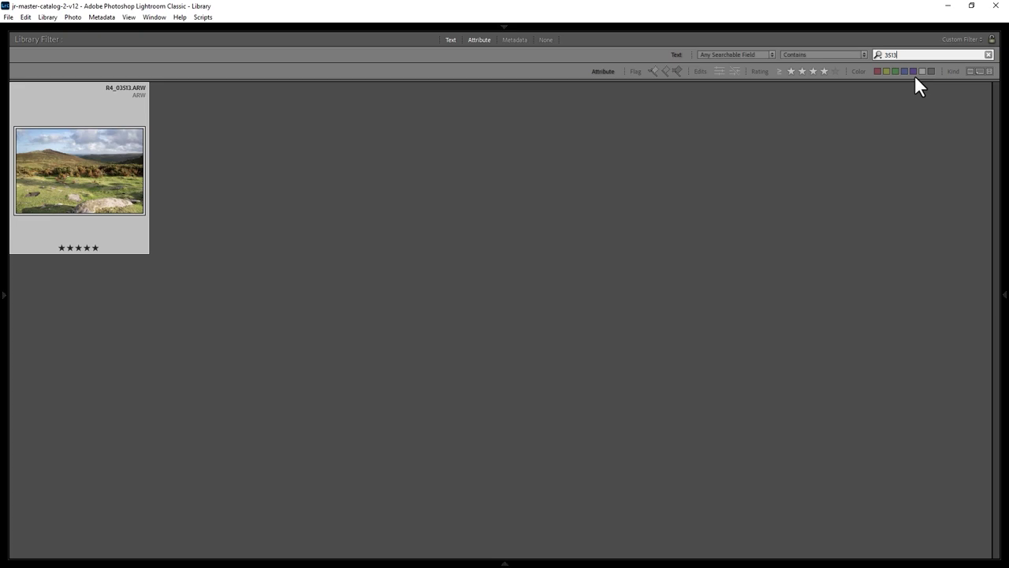
left_click(478, 39)
left_click(449, 39)
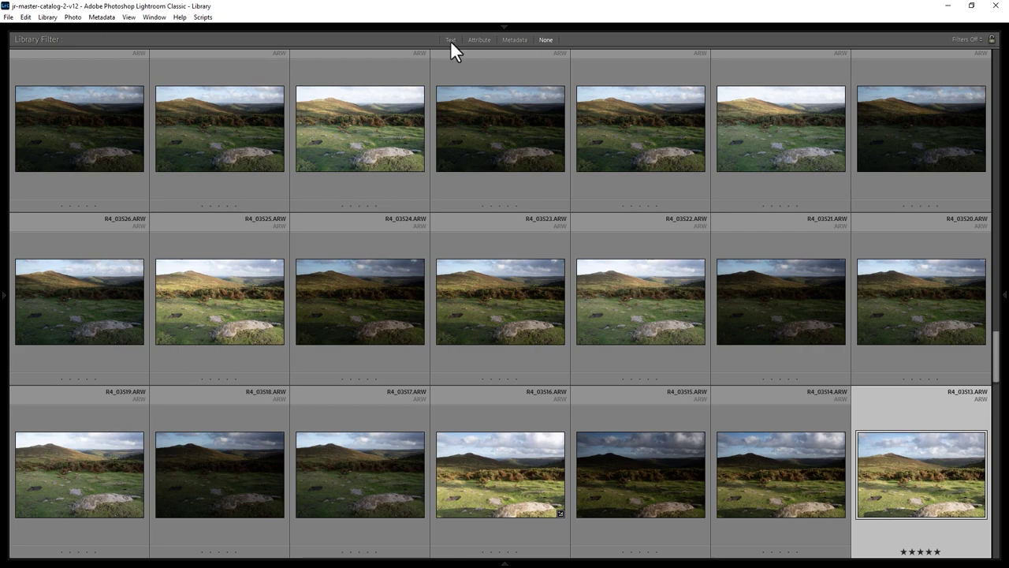
left_click(515, 39)
Step: Expand 2022 in the Date column and filter to the EF16-35mm f/2.8L III USM lens
left_click(13, 76)
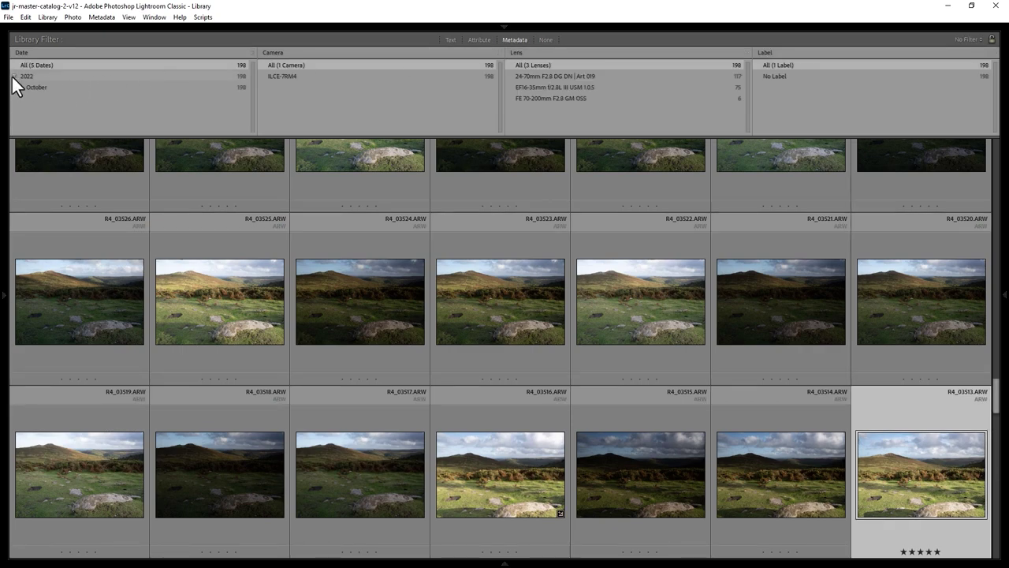
left_click(554, 87)
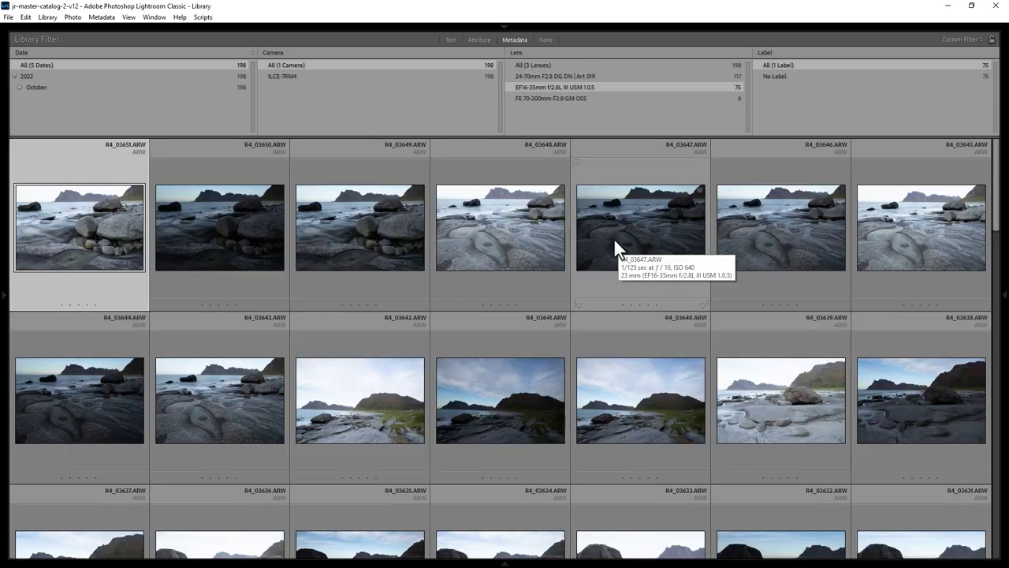
scroll(615, 241, "down", 3)
scroll(619, 250, "down", 3)
scroll(629, 257, "up", 6)
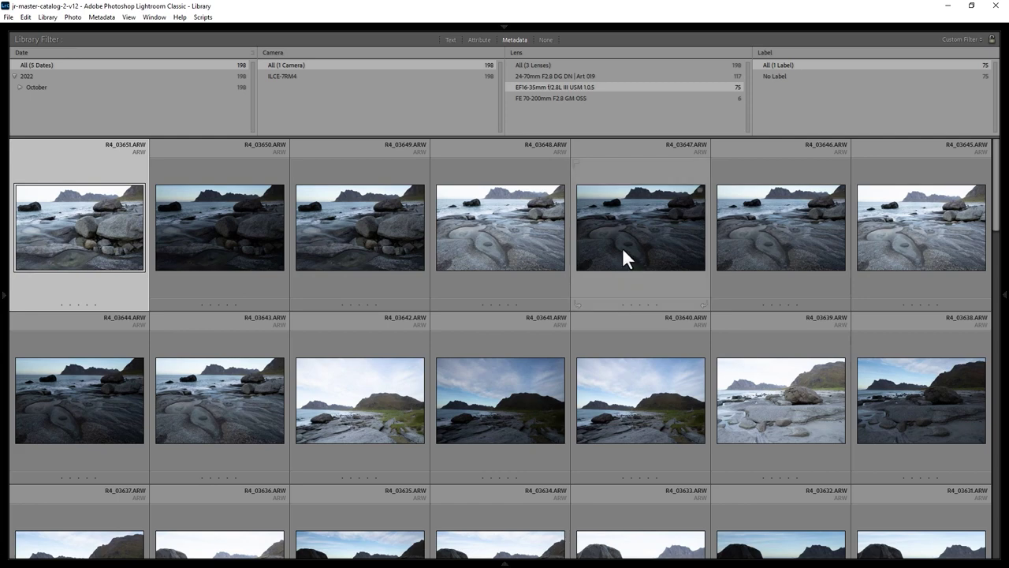
Step: Clear all filters, select R4_03649, and bring up its Export options from the context menu
left_click(545, 39)
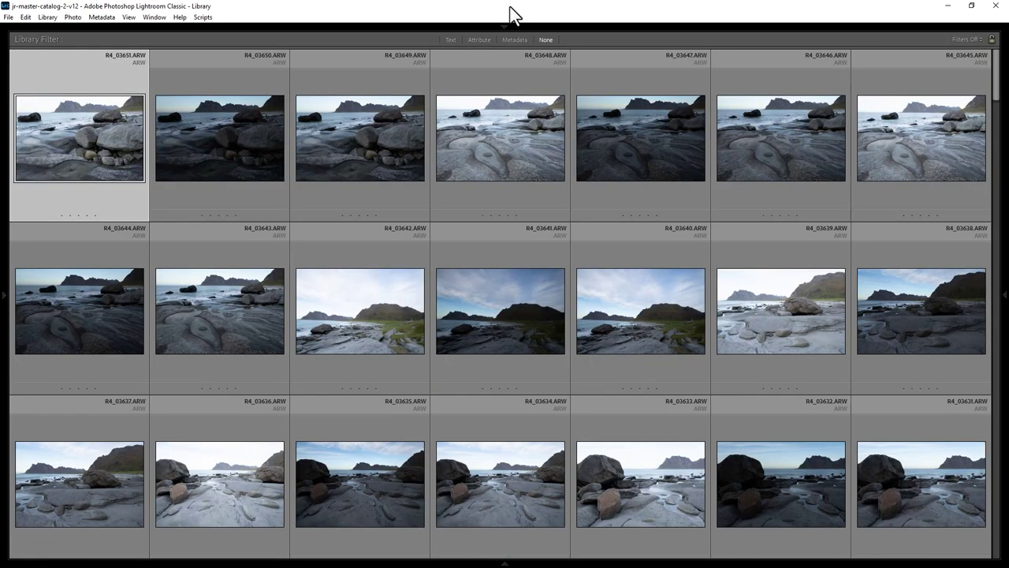
left_click(206, 126)
left_click(369, 146)
left_click(507, 142)
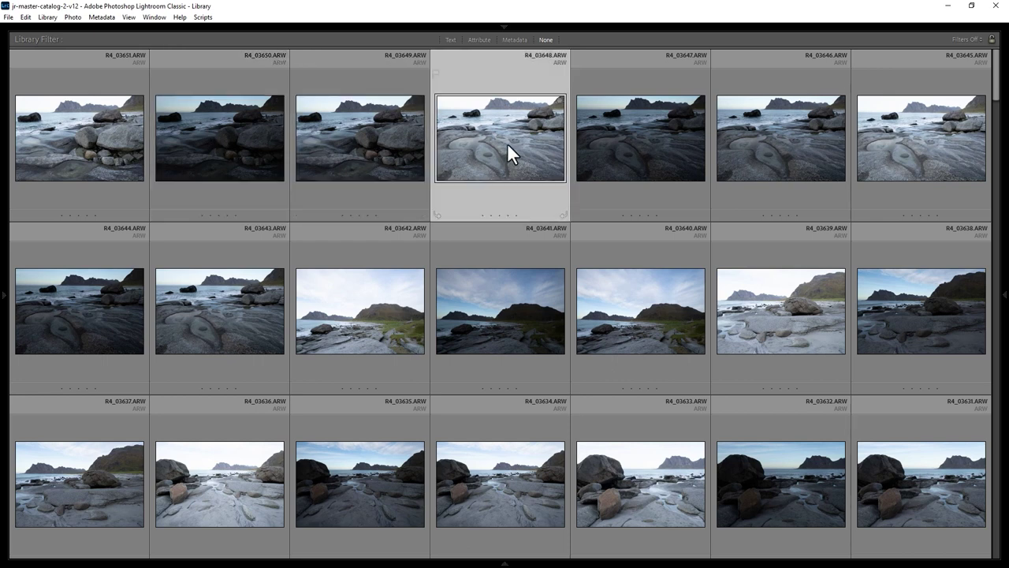
left_click(396, 137)
left_click(10, 16)
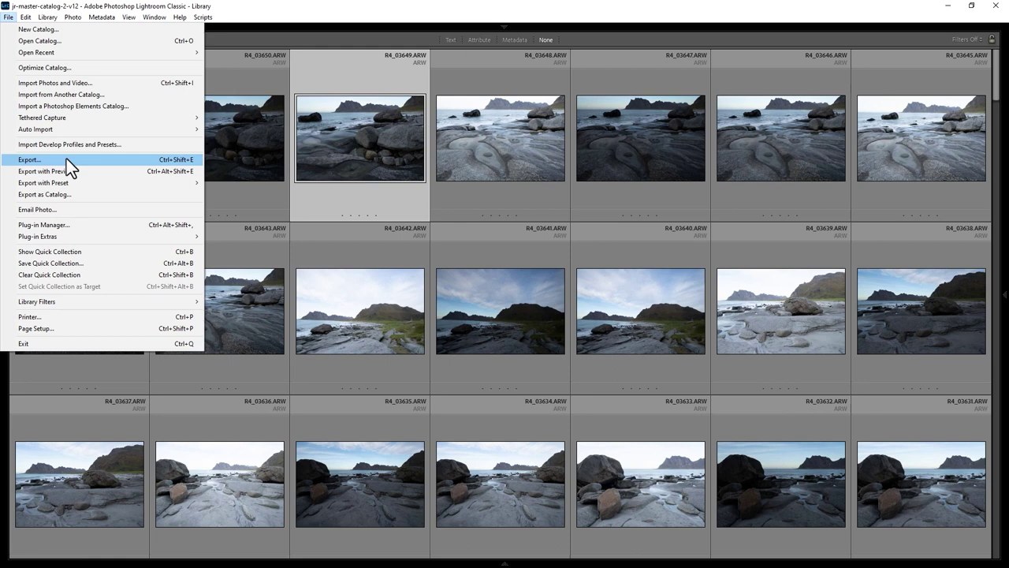
left_click(367, 140)
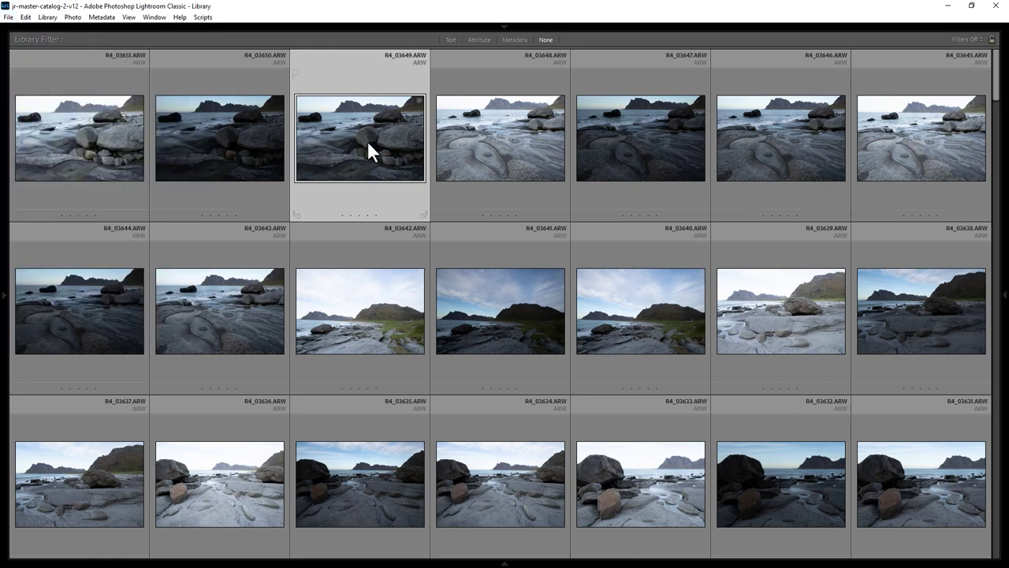
right_click(367, 140)
mouse_move(465, 451)
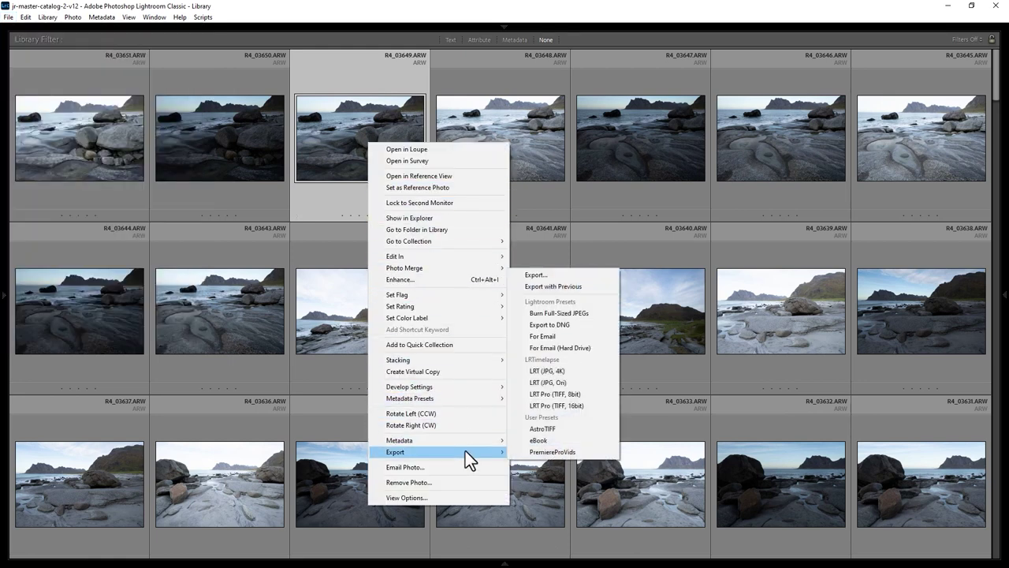
Step: Export the photo to Hard Drive with a Specific folder set to Desktop > Export
left_click(584, 276)
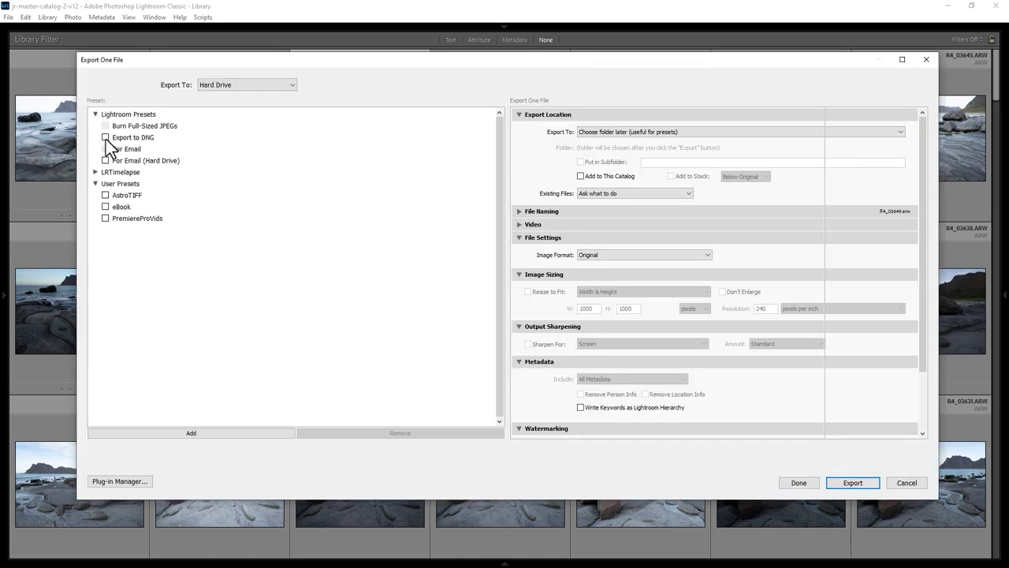
left_click(105, 137)
left_click(105, 137)
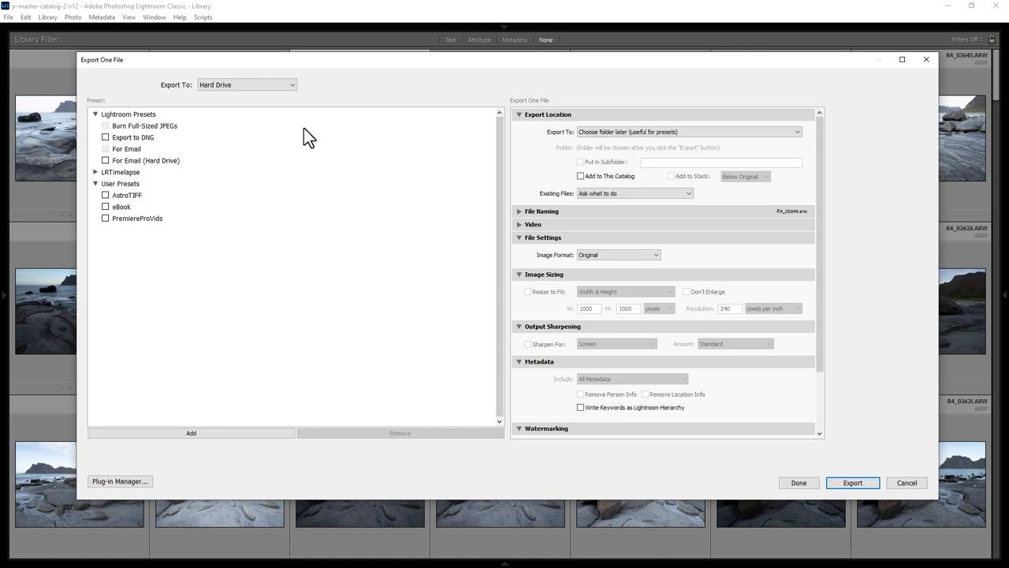
left_click(291, 85)
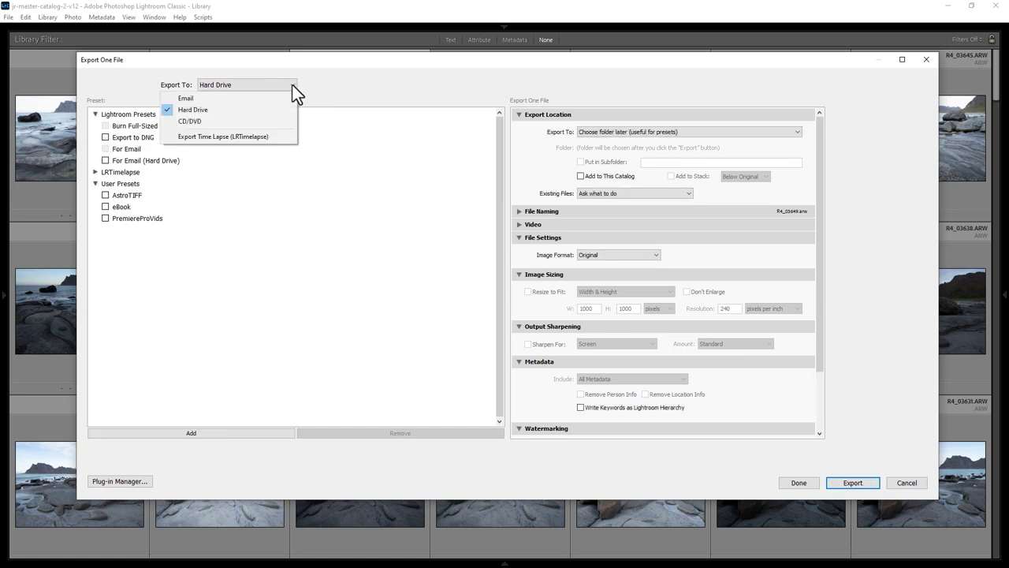
left_click(207, 111)
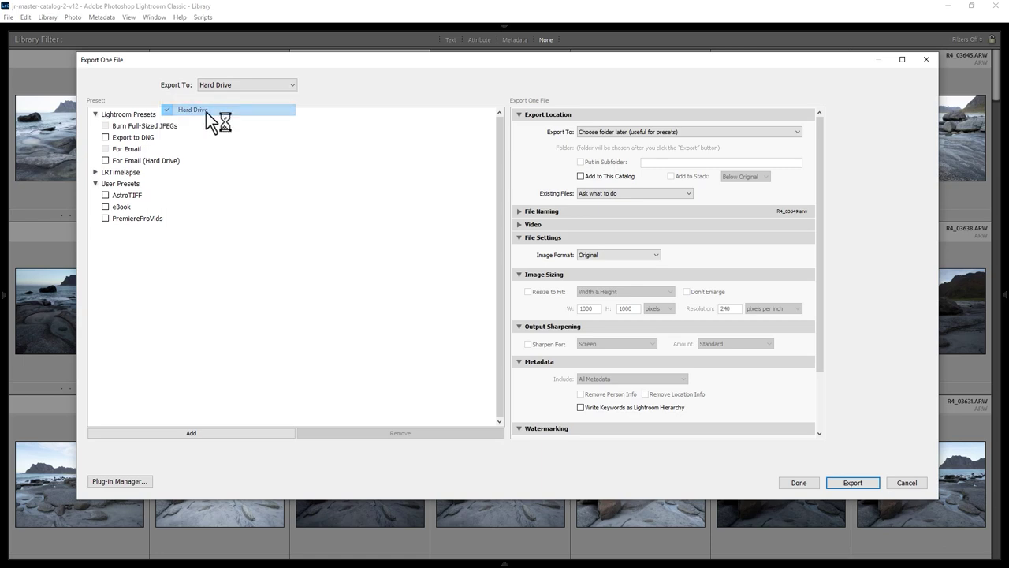
left_click(797, 134)
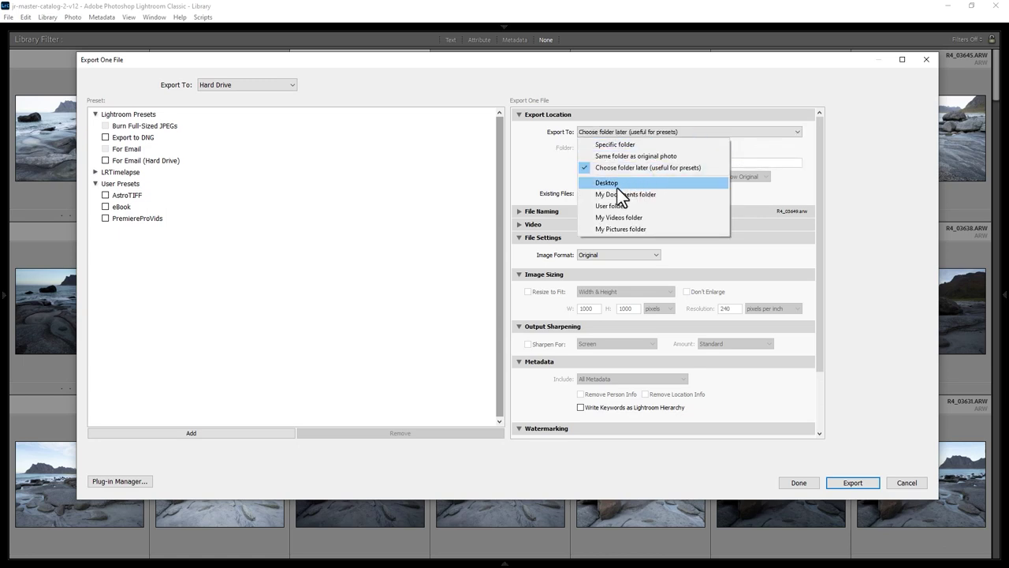
left_click(714, 145)
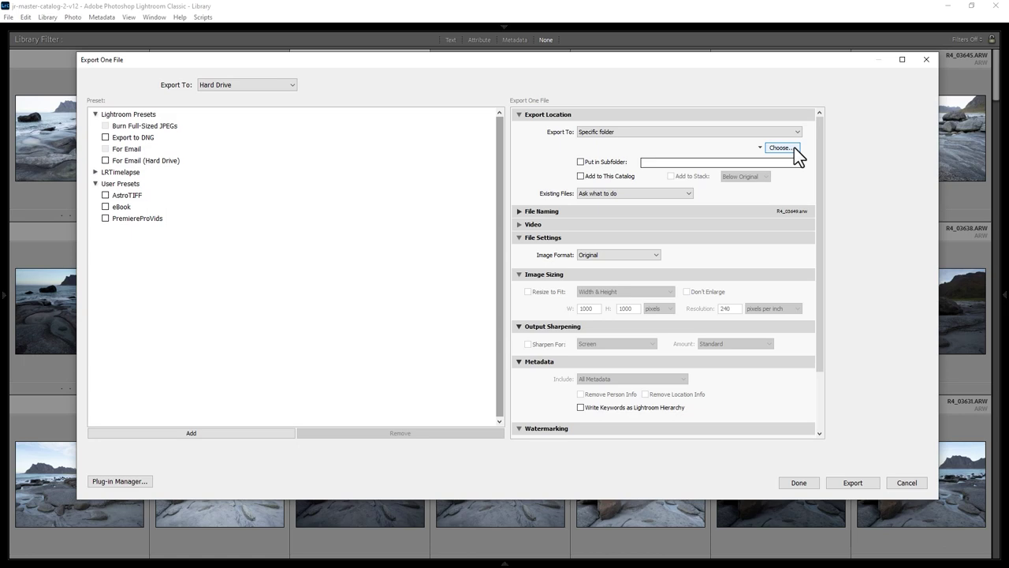
left_click(795, 148)
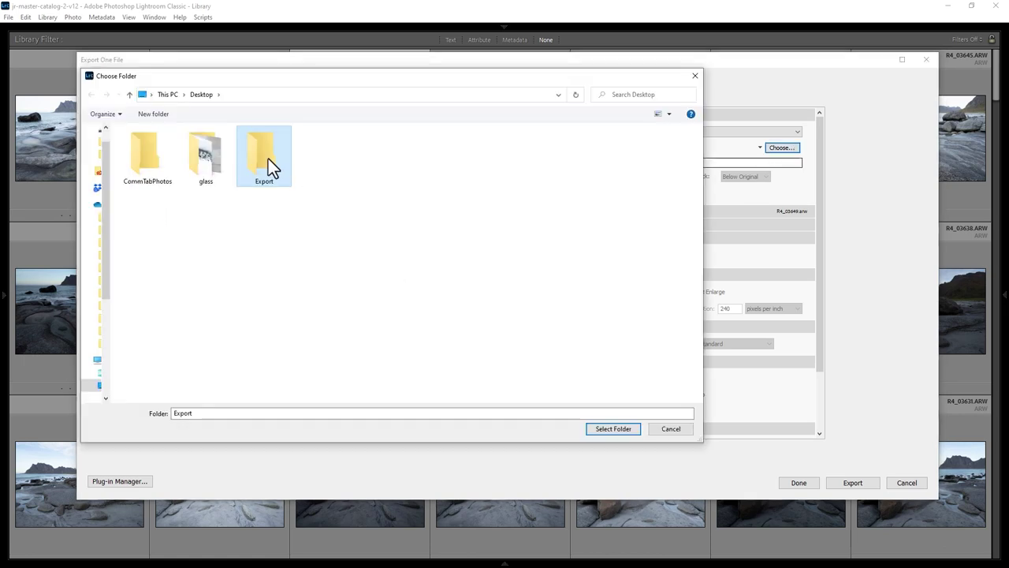
double_click(267, 158)
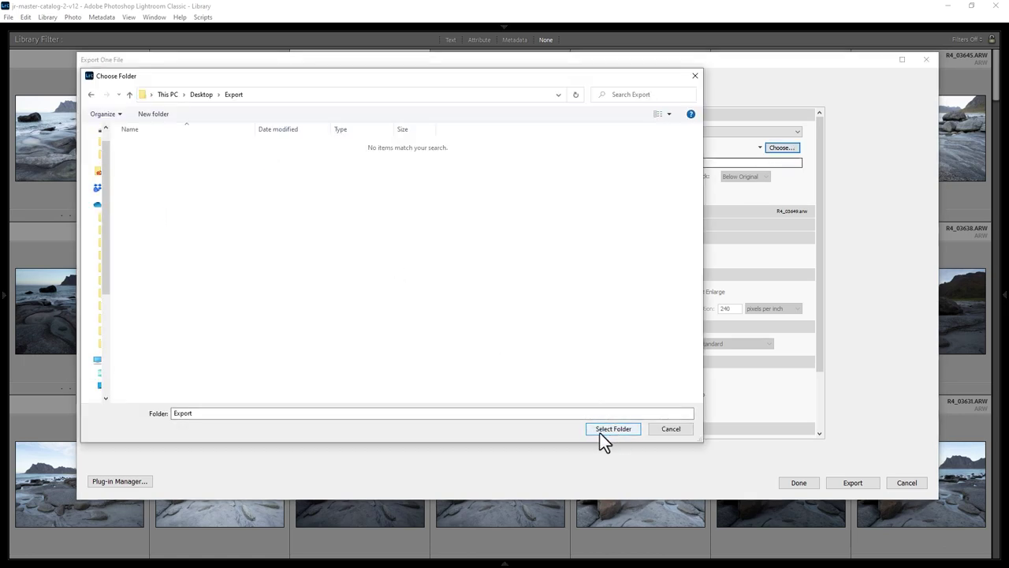
left_click(629, 429)
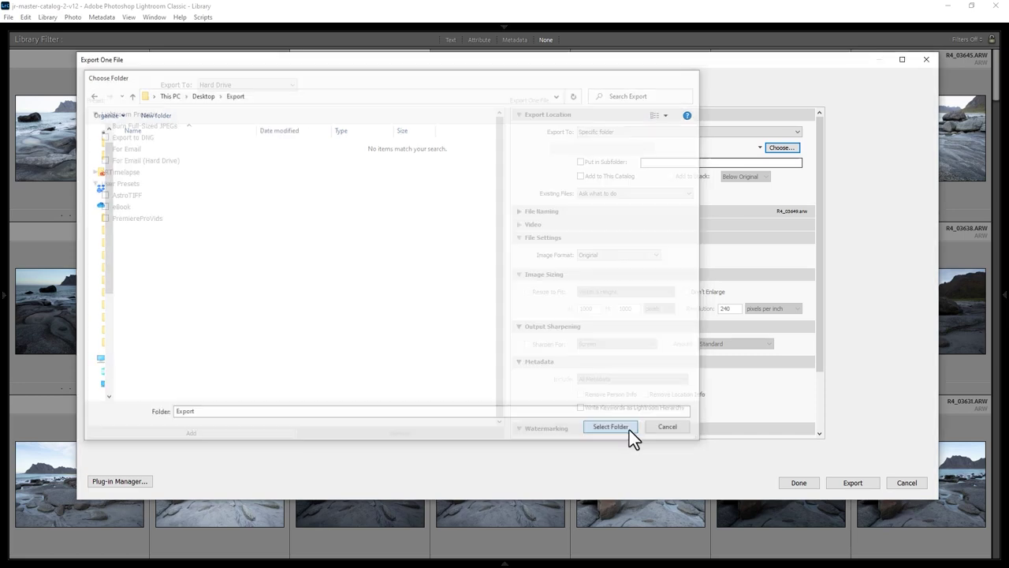
left_click(518, 211)
Step: Leave file renaming off and set the format to JPEG at quality 86
left_click(527, 227)
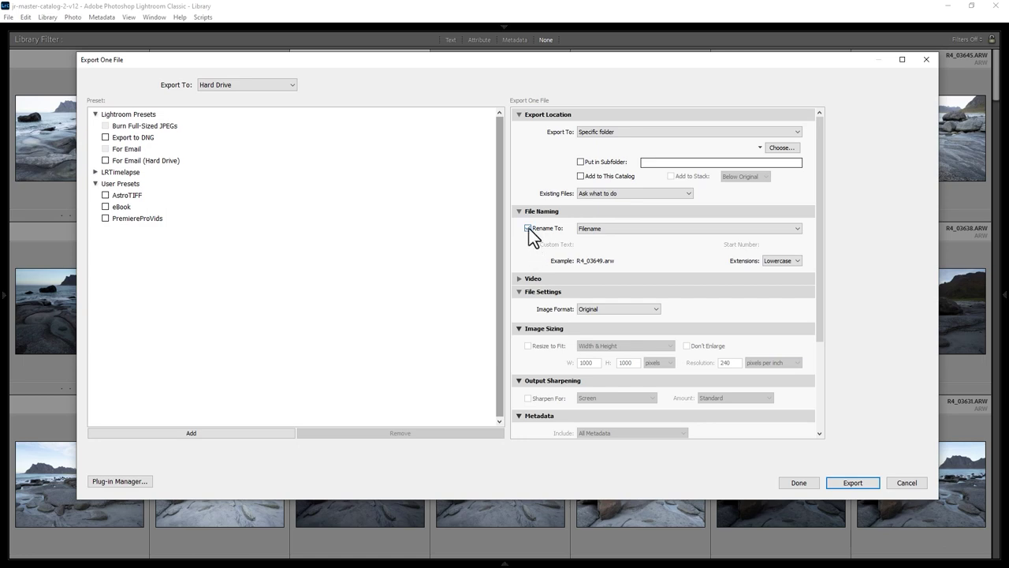
left_click(529, 228)
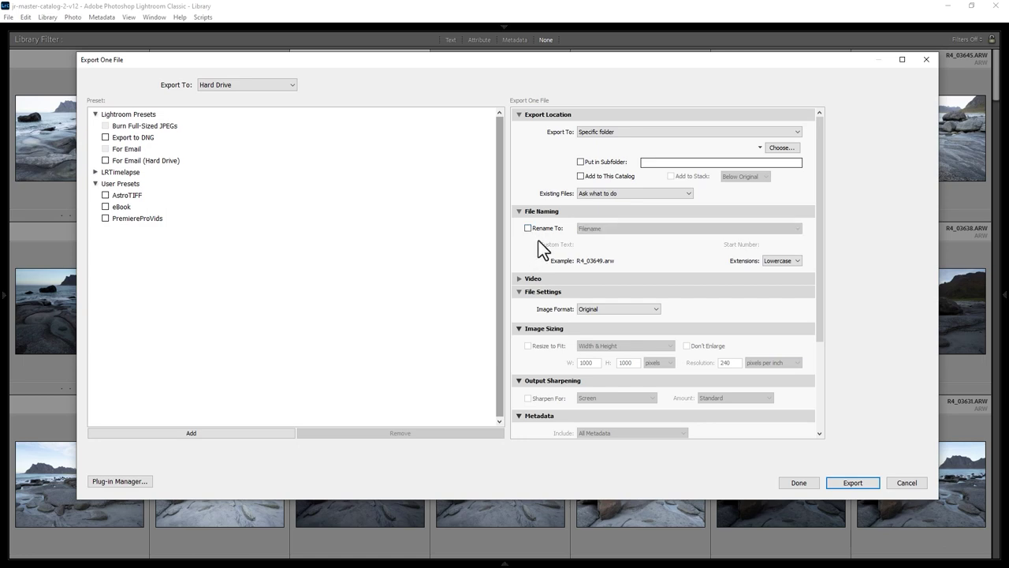
left_click(552, 211)
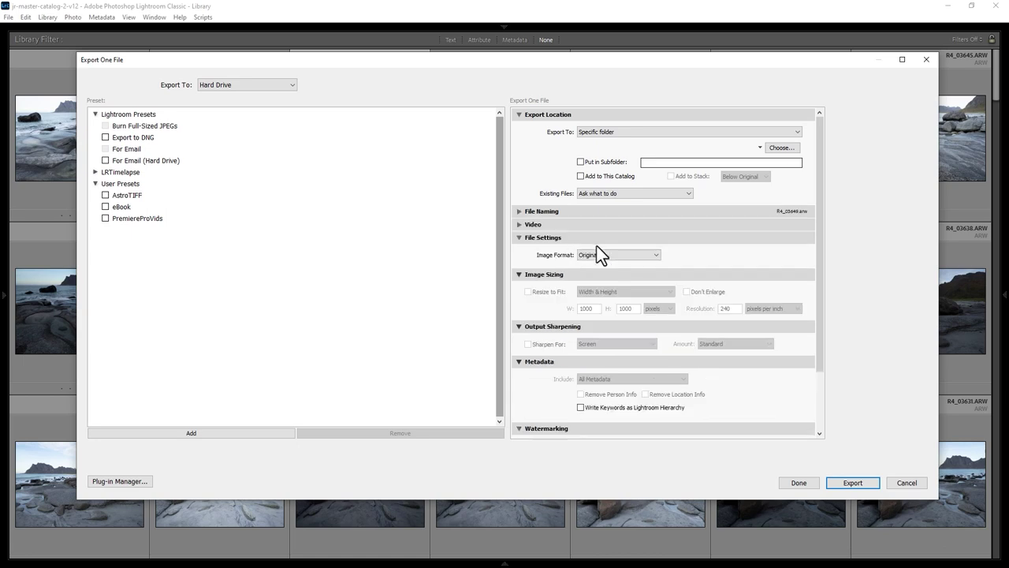
left_click(654, 254)
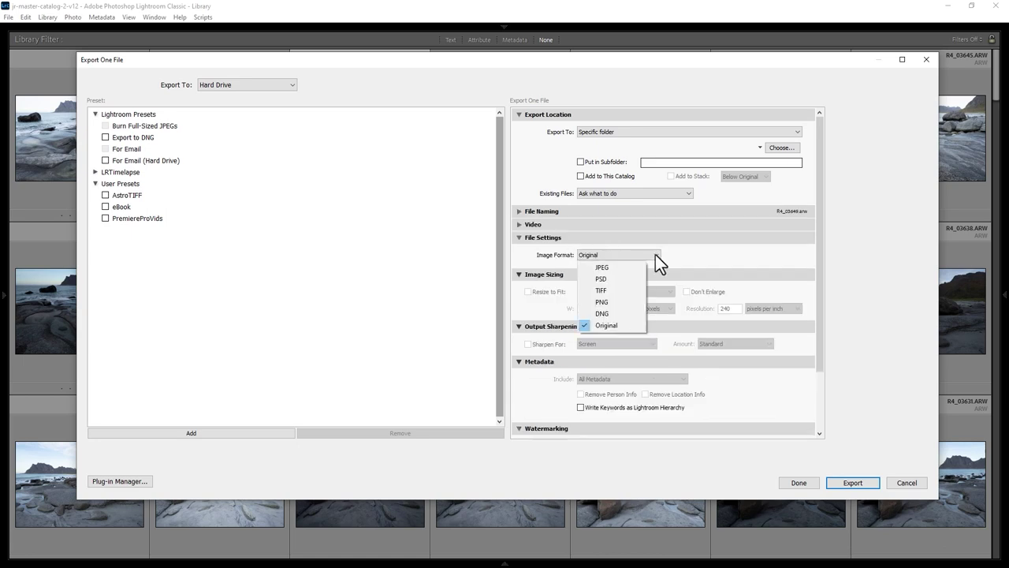
left_click(633, 268)
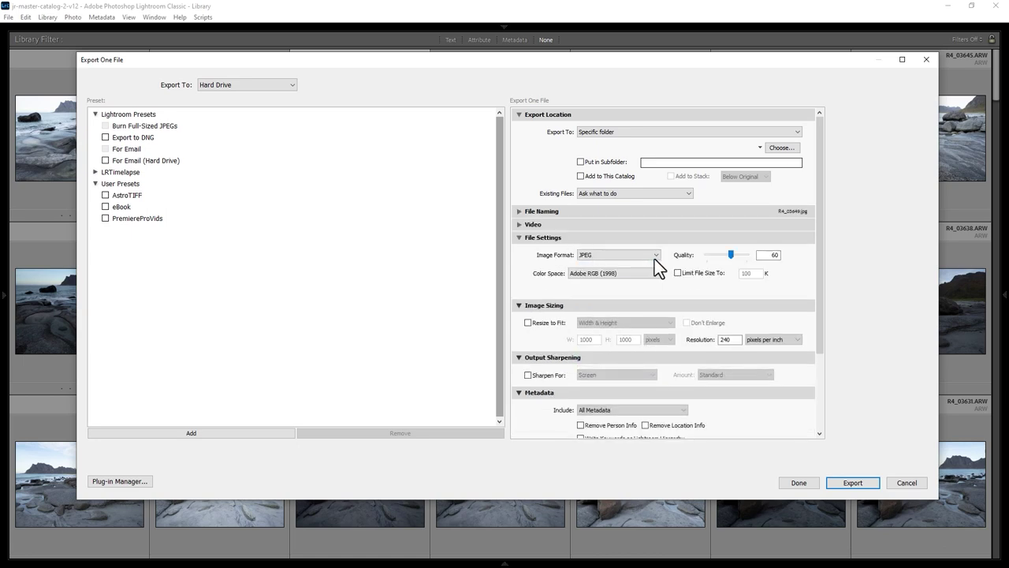
left_click_drag(731, 254, 741, 254)
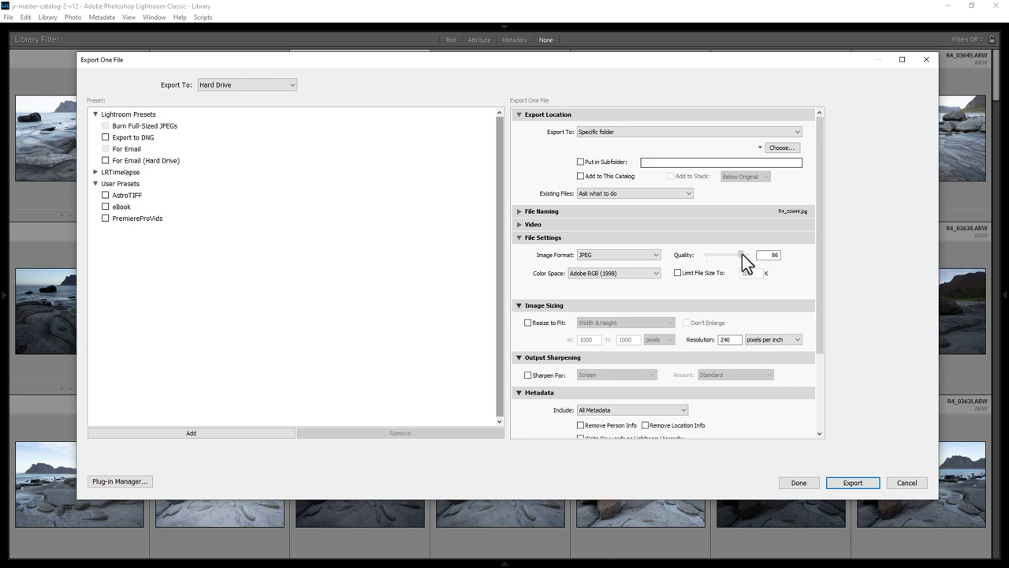
Step: Try PSD and TIFF formats, checking TIFF's 16-bit depth and compression options
left_click(656, 254)
left_click(623, 279)
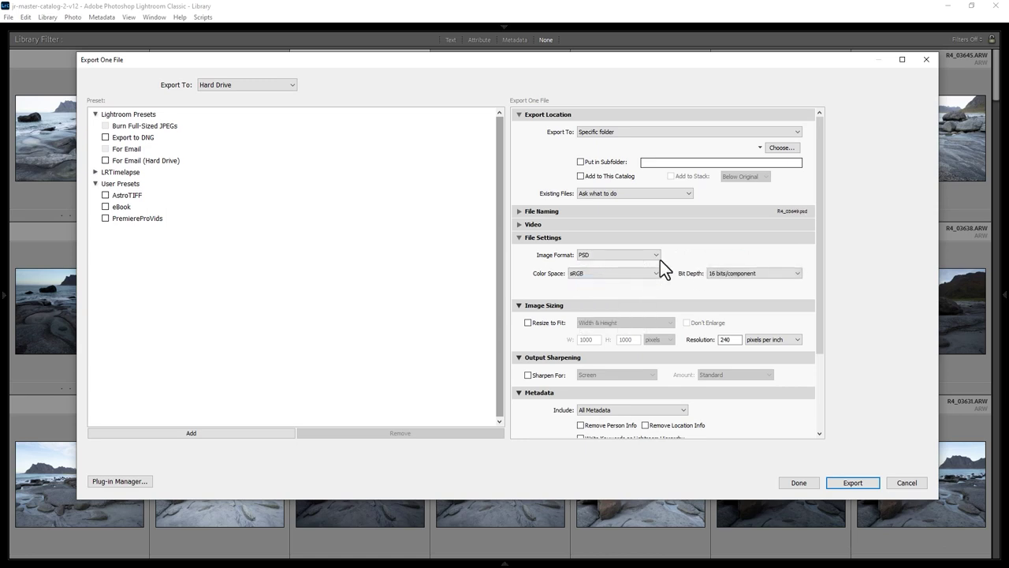
left_click(658, 255)
left_click(631, 291)
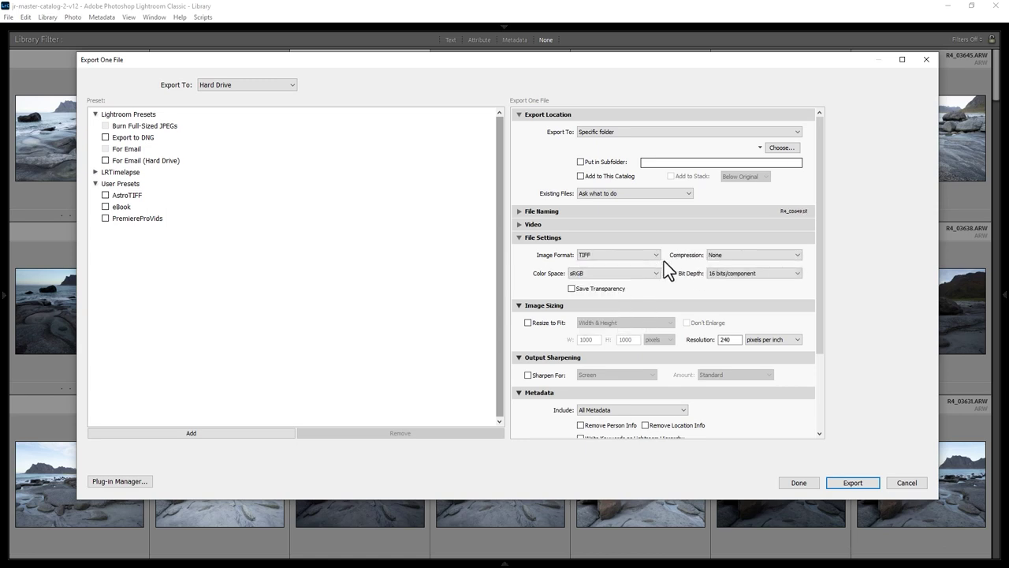
left_click(733, 273)
left_click(742, 283)
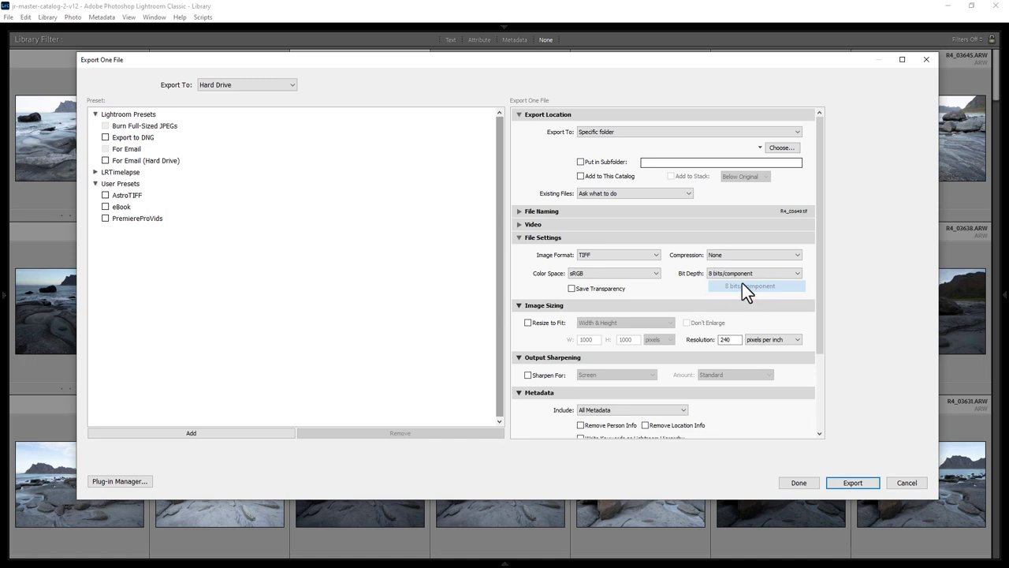
left_click(719, 255)
Step: Try PNG and DNG, then return the format to JPEG
left_click(656, 256)
key("Down")
key("Down")
key("Return")
left_click(653, 256)
left_click(635, 311)
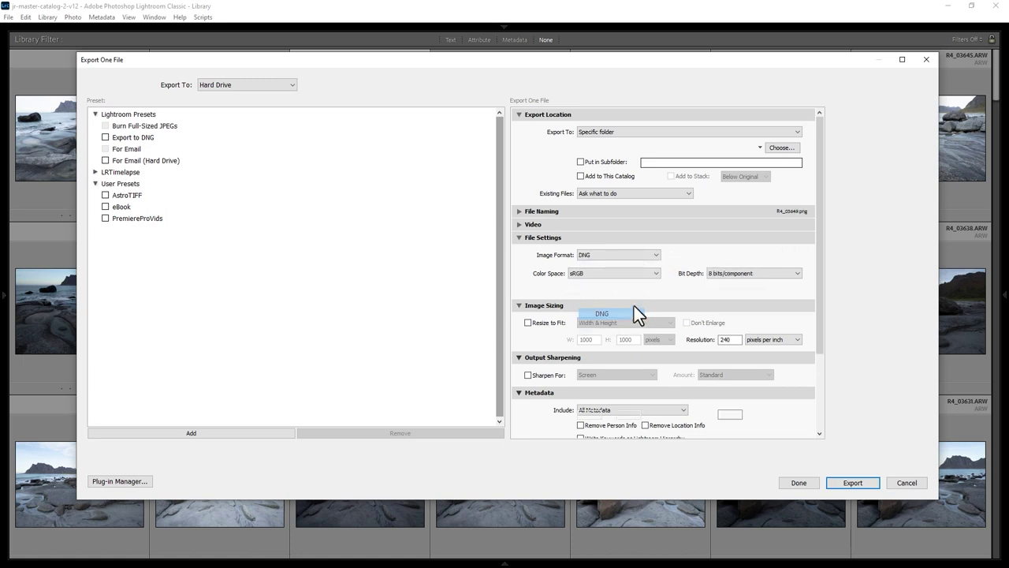
left_click(659, 254)
left_click(623, 265)
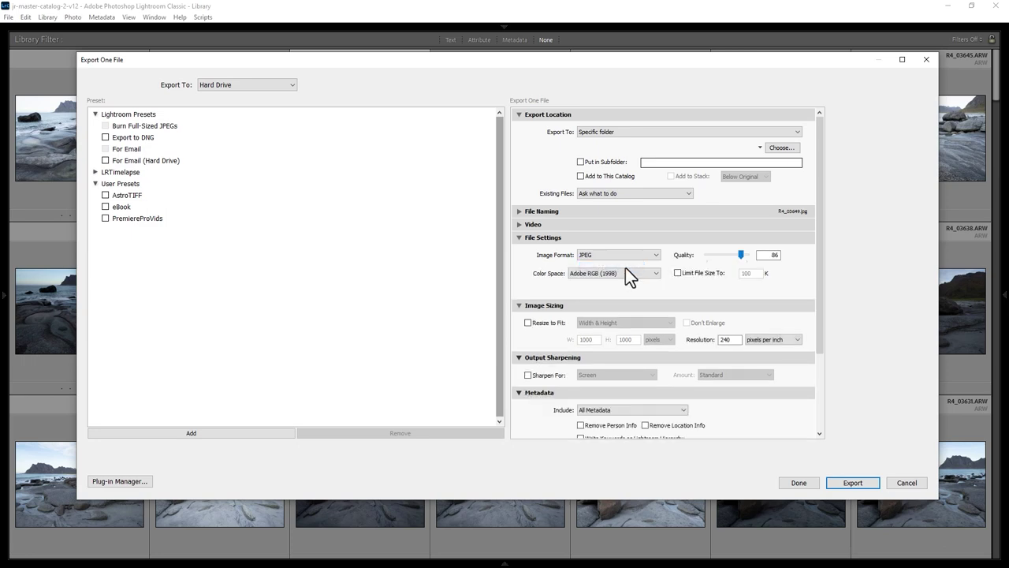
Step: Turn on Resize to Fit by Percentage and set it to 50 percent
left_click(528, 322)
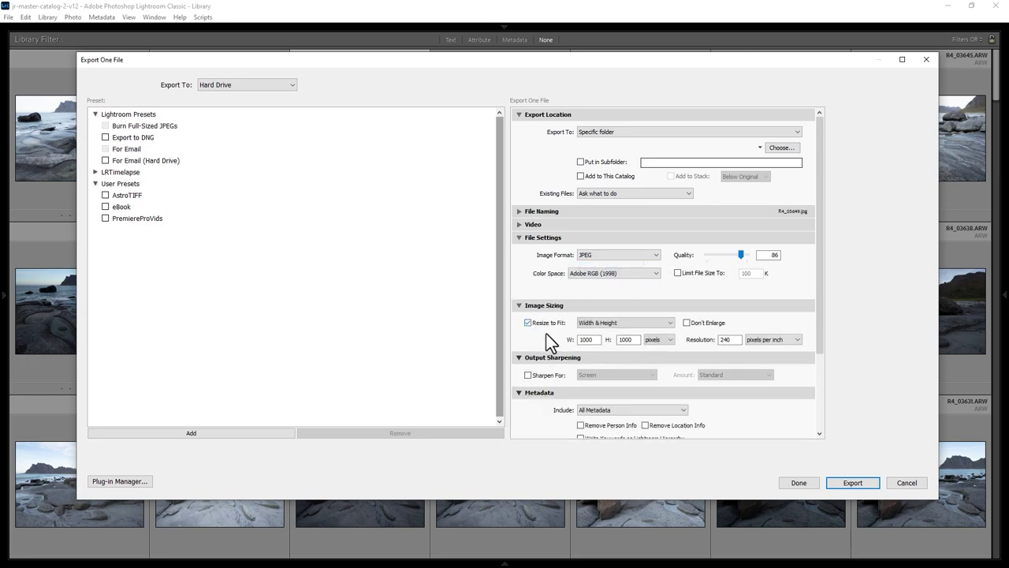
left_click(671, 323)
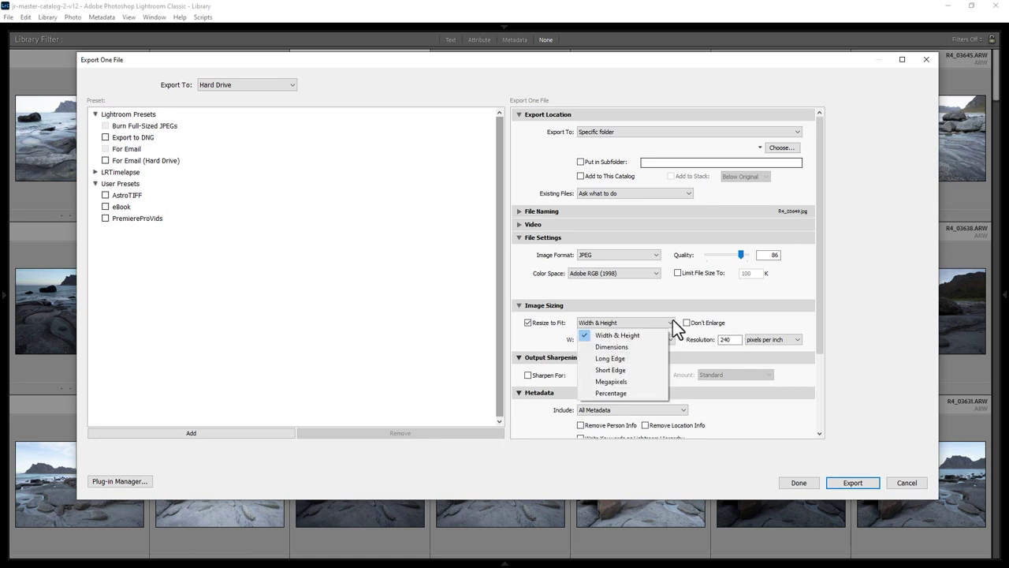
left_click(616, 392)
left_click(590, 339)
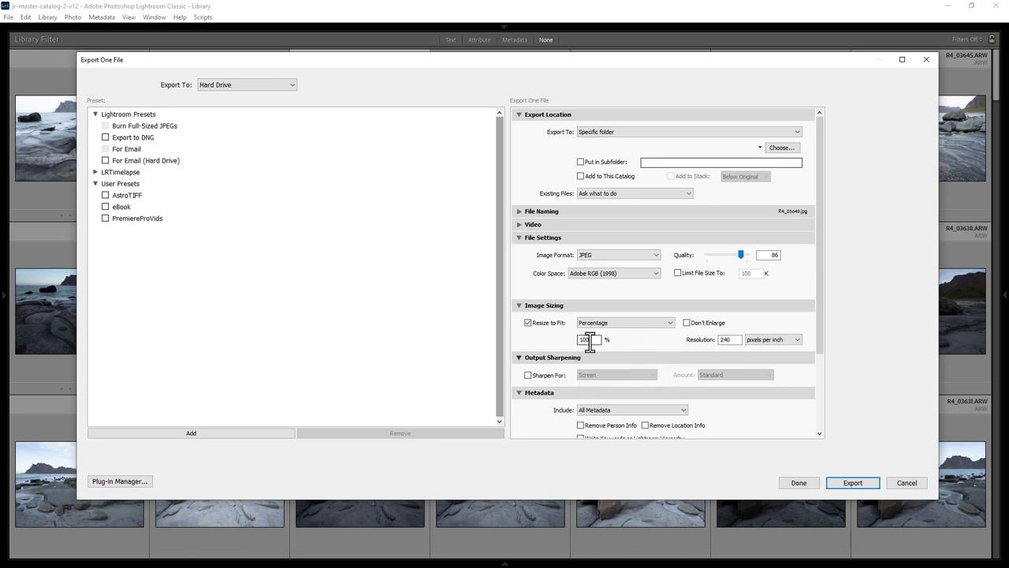
left_click(766, 340)
Step: Turn Resize to Fit back off and enable Standard output sharpening for Screen
left_click(768, 321)
left_click(528, 322)
scroll(522, 291, "down", 3)
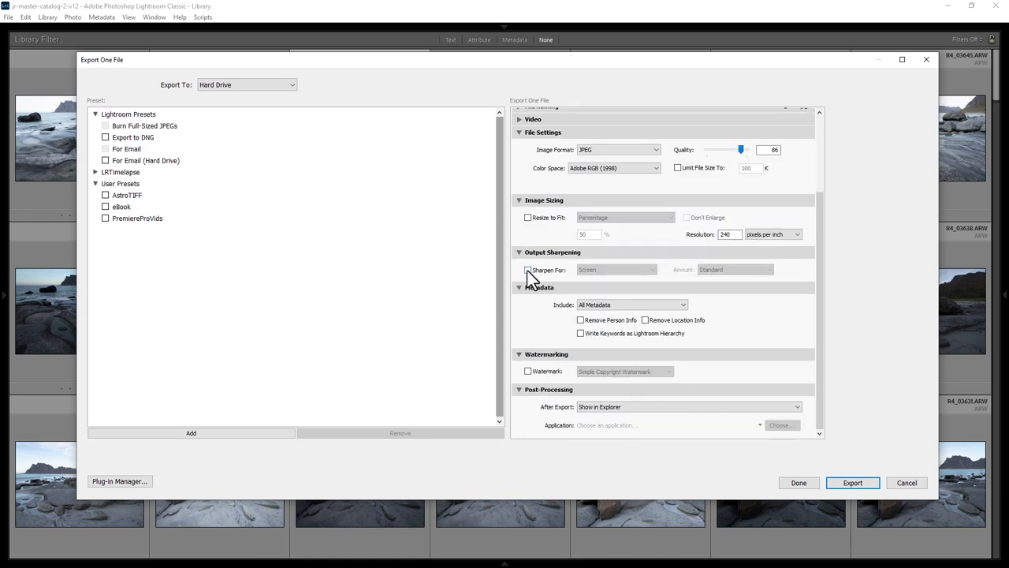
left_click(528, 270)
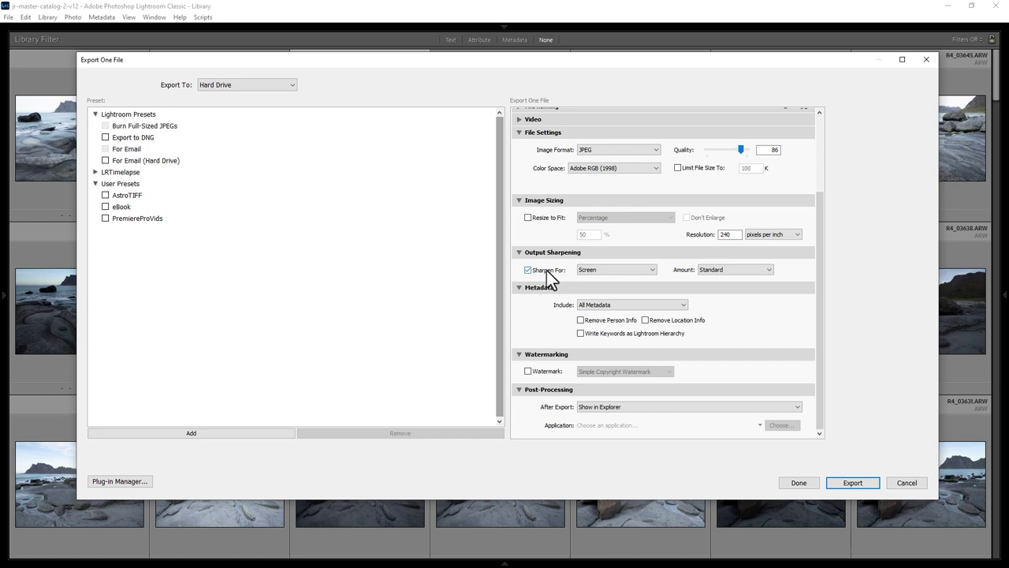
left_click(632, 271)
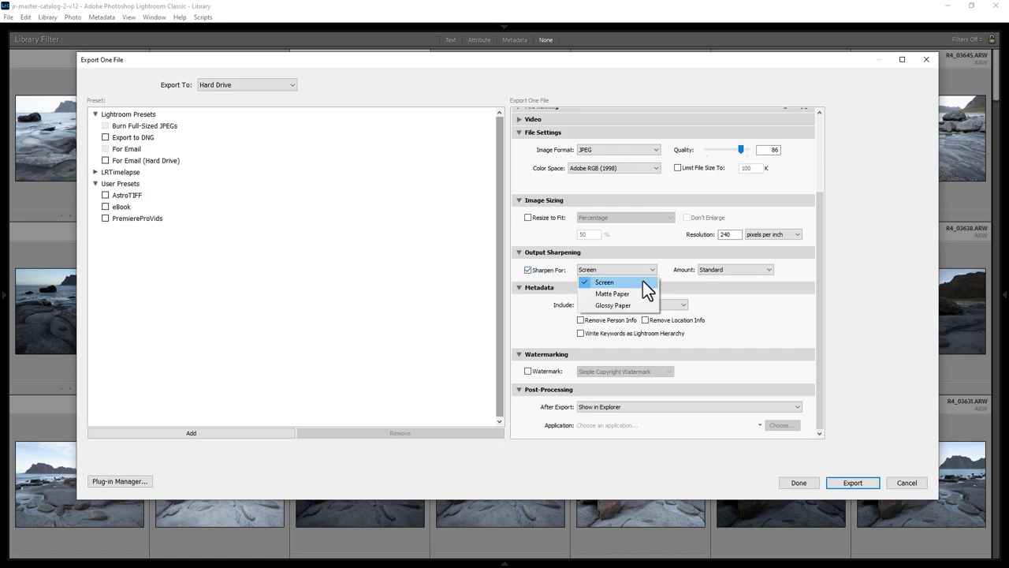
left_click(644, 281)
left_click(715, 270)
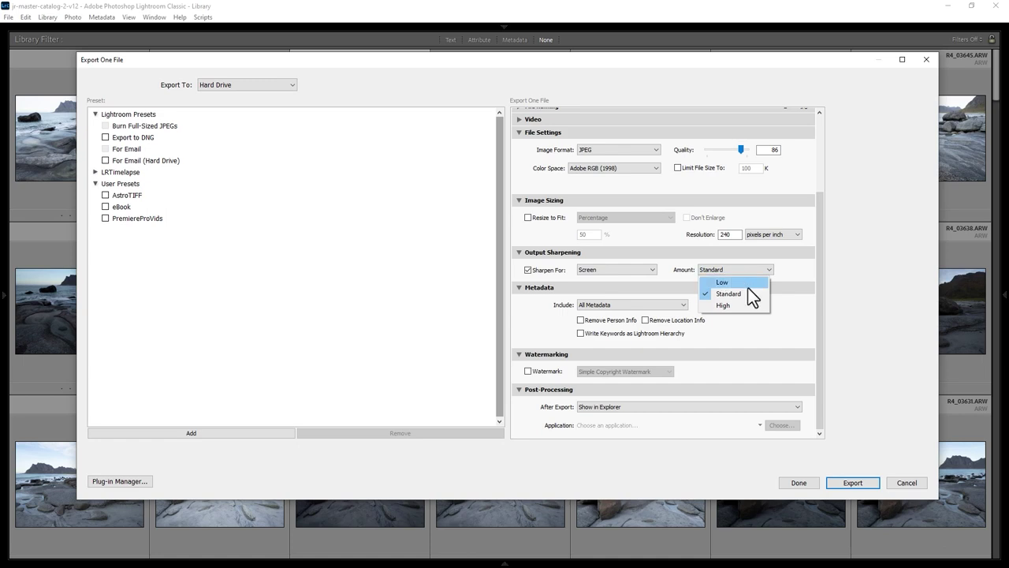
left_click(790, 271)
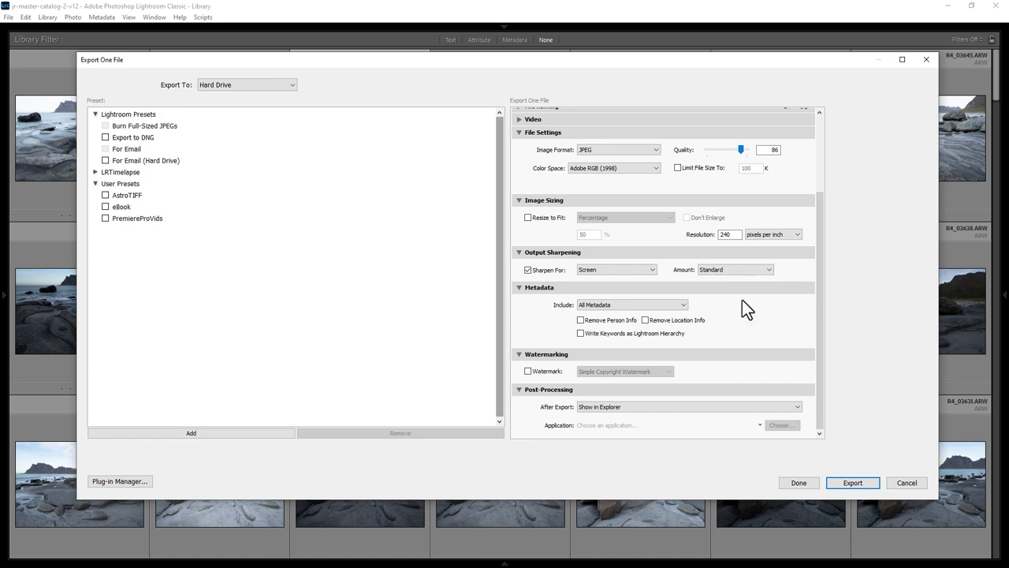
Step: Keep All Metadata and leave the watermark switched off
left_click(685, 306)
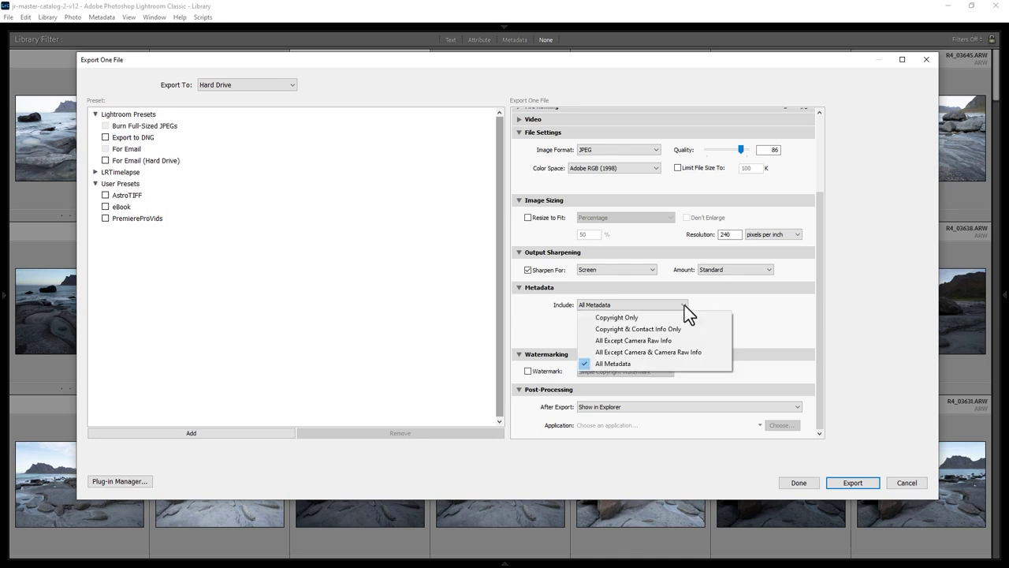
left_click(713, 302)
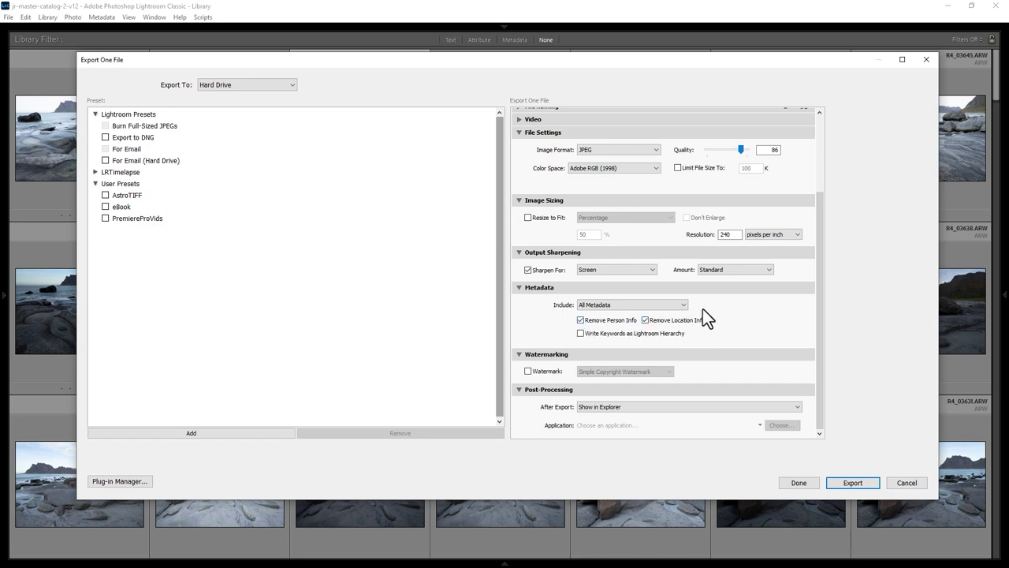
left_click(529, 372)
left_click(631, 372)
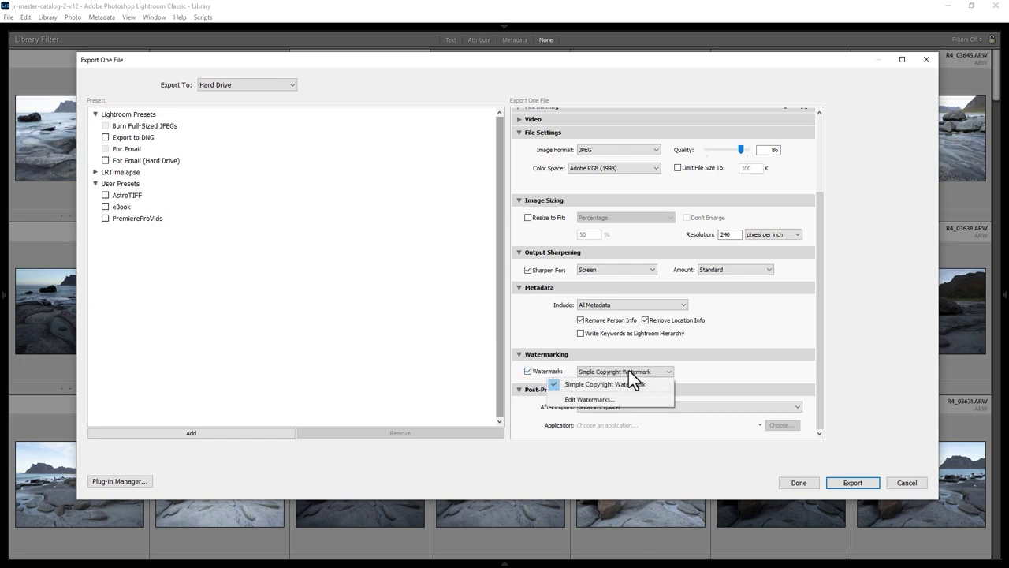
left_click(635, 384)
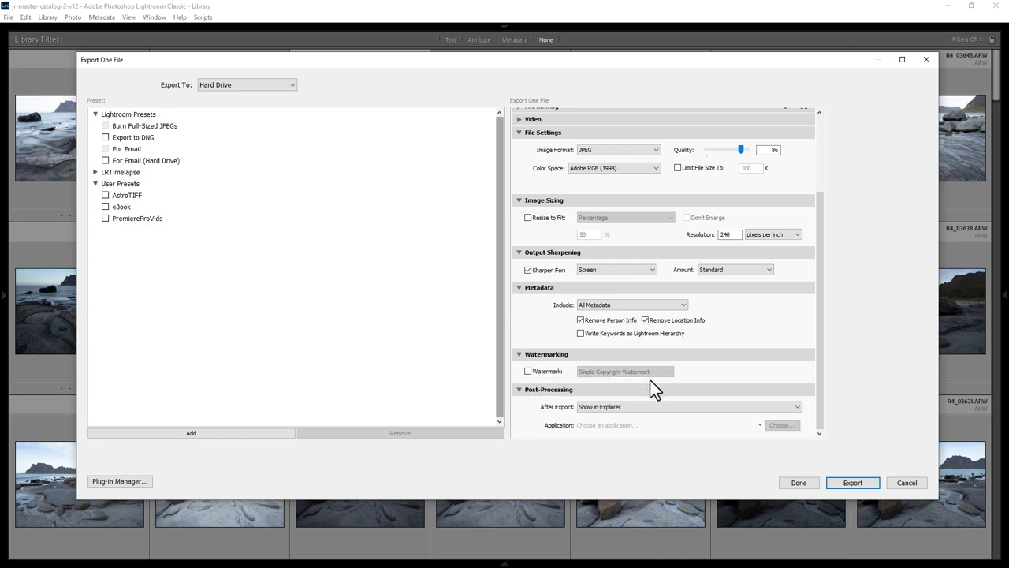
Step: Set After Export to Show in Explorer and export the photo
left_click(798, 406)
left_click(685, 419)
left_click(685, 407)
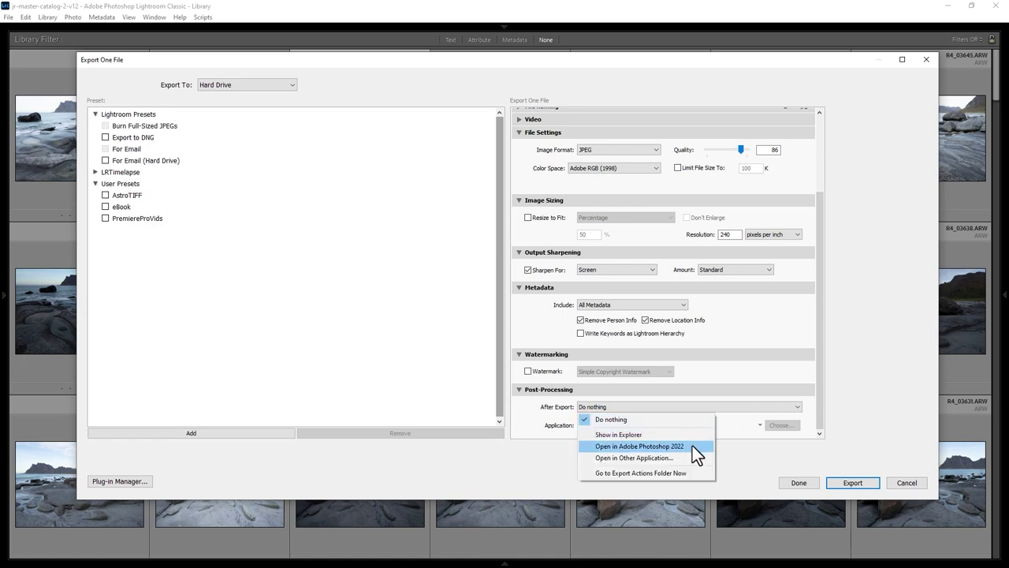
left_click(612, 436)
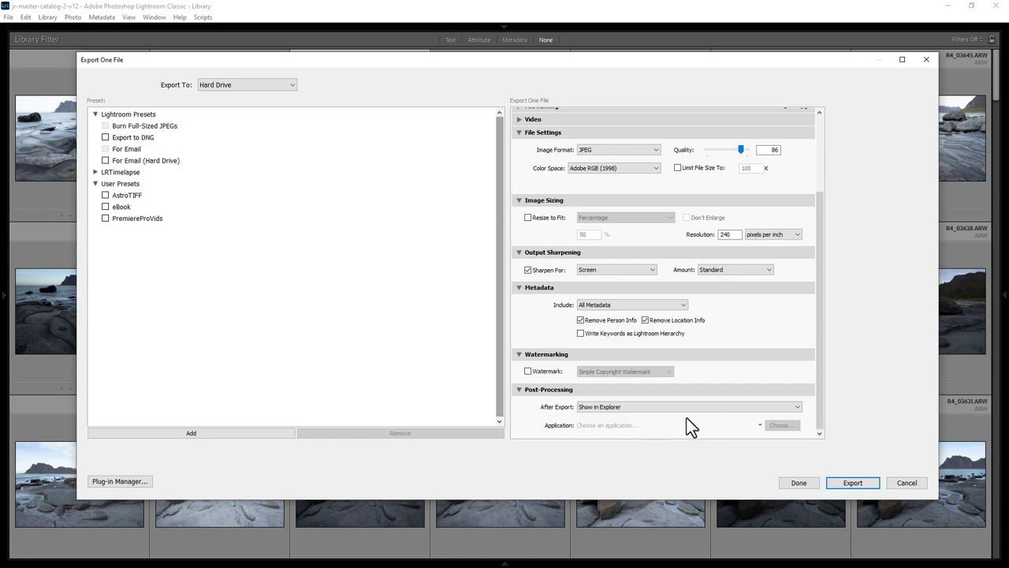
left_click(853, 483)
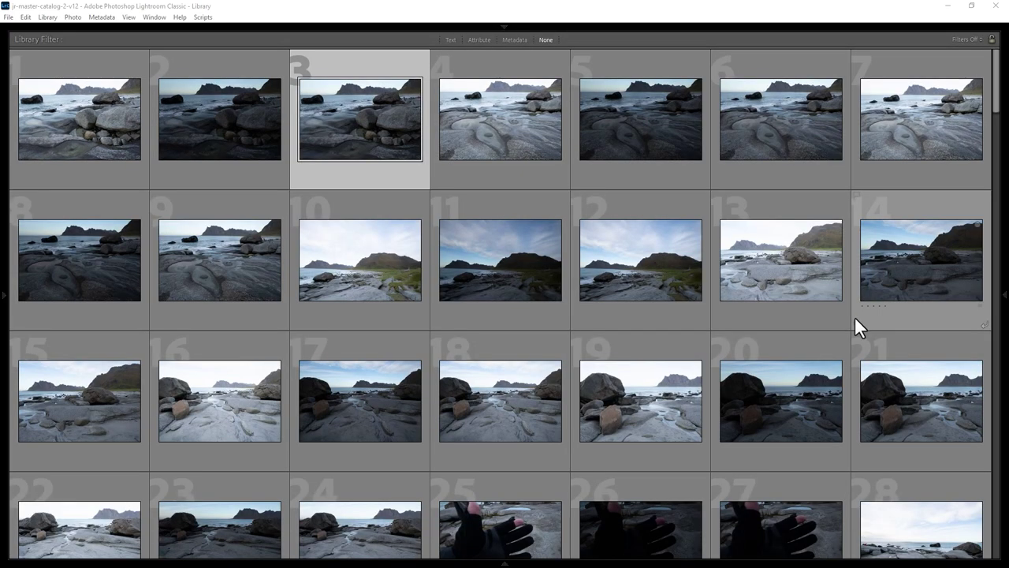
Step: Open the View menu from the Library menu bar
mouse_move(500, 23)
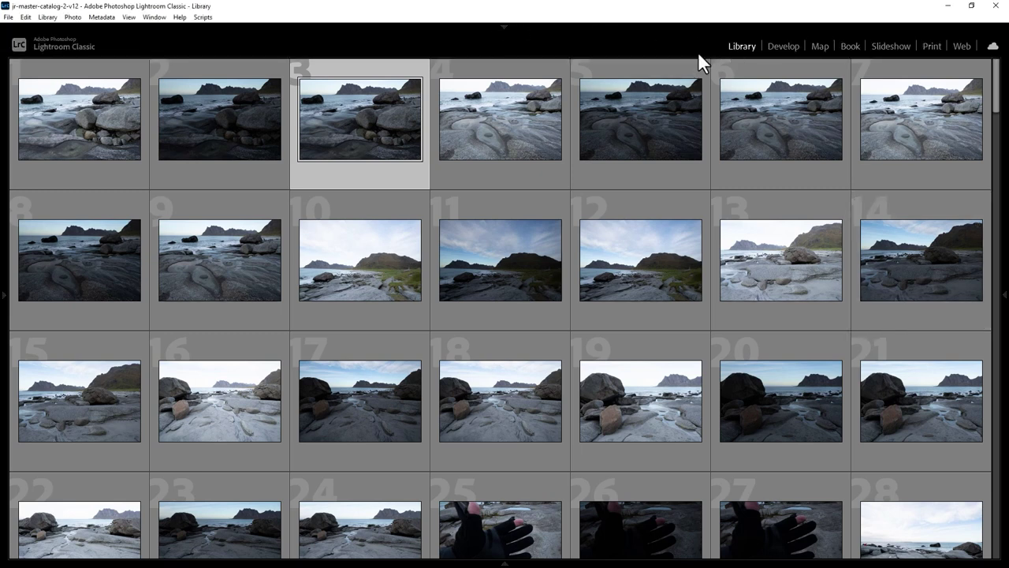
left_click(128, 17)
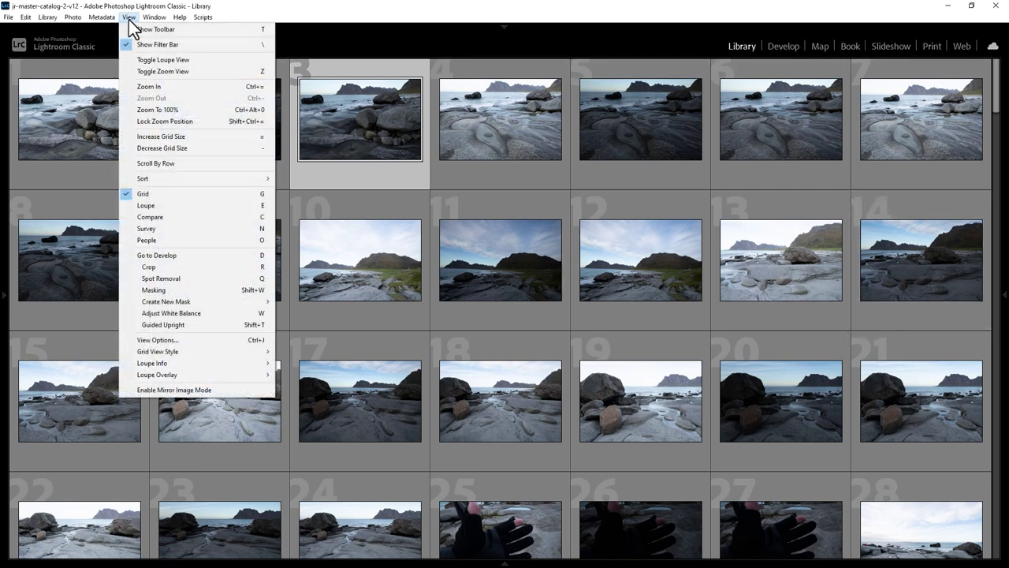
Step: In View Options, set grid extras to Expanded Cells and add the rating footer
left_click(210, 339)
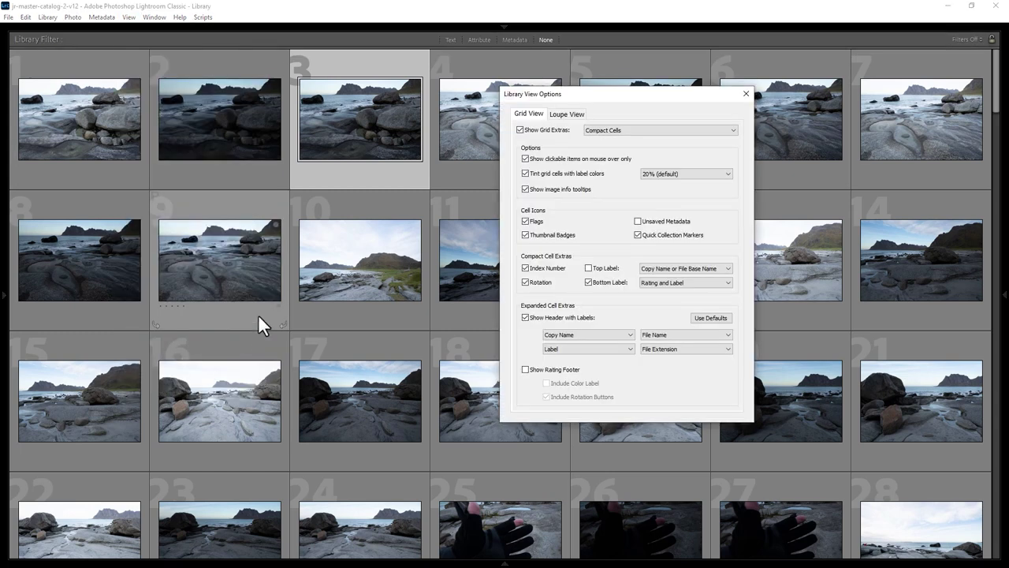
left_click(704, 132)
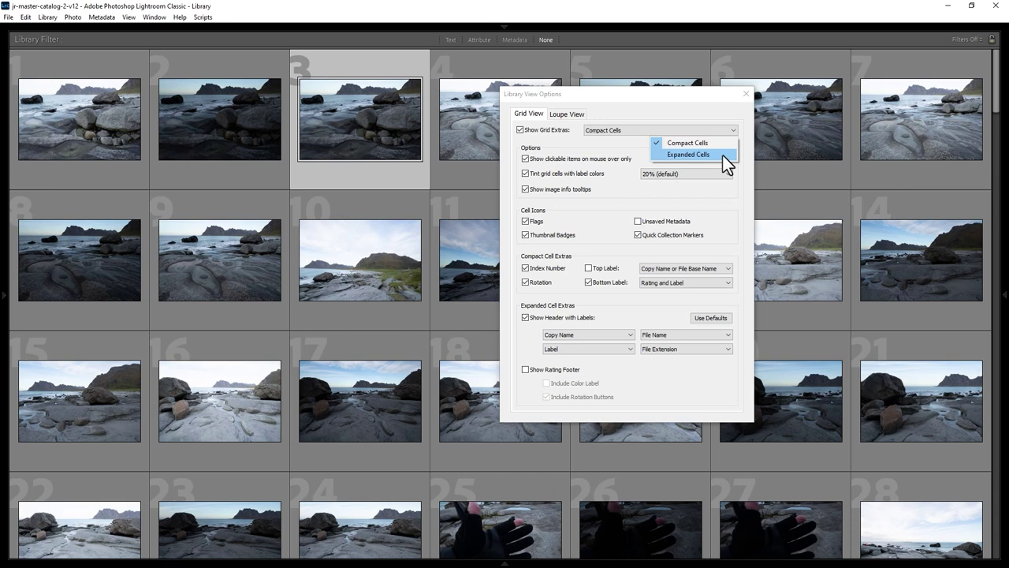
left_click(723, 156)
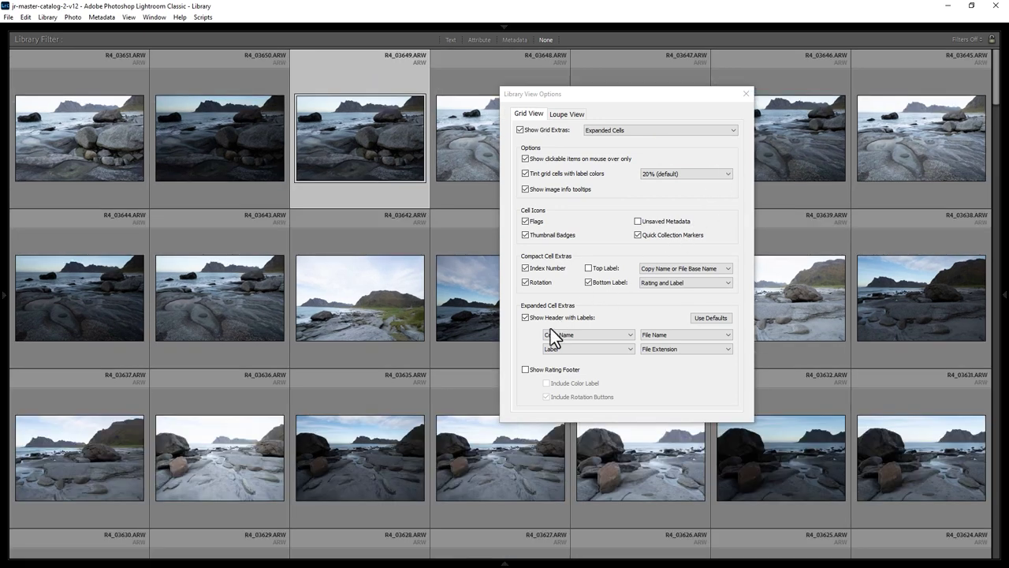
left_click(526, 370)
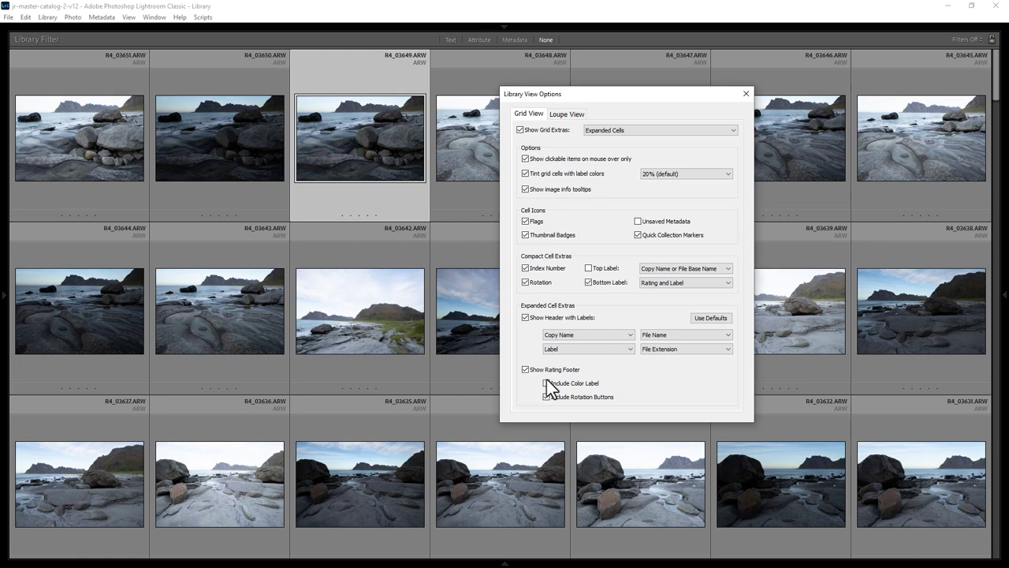
left_click(746, 94)
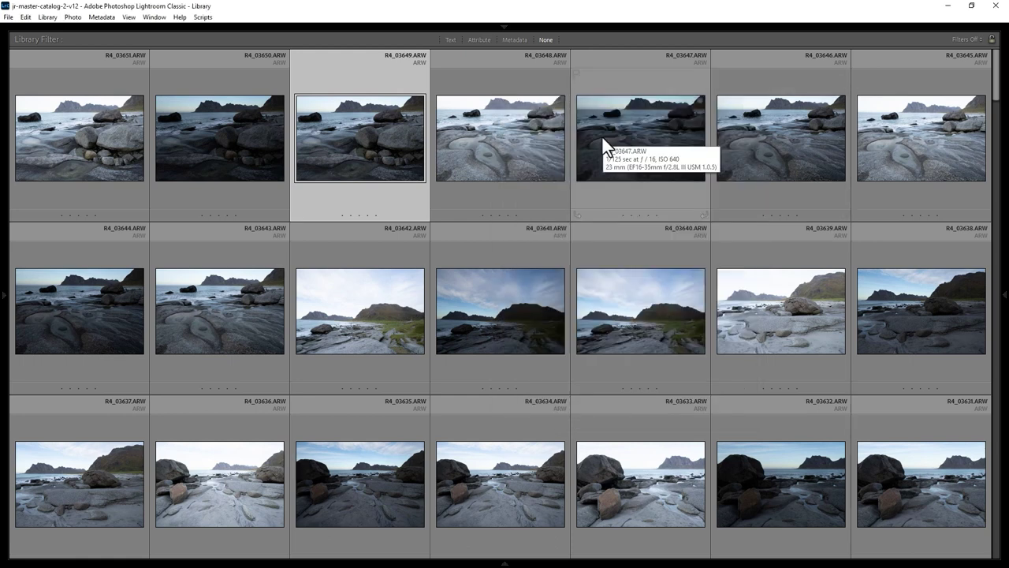
Step: Rate R4_03649 one, then three stars, step it through 2 to 5 stars, then clear it
left_click(342, 216)
left_click(360, 216)
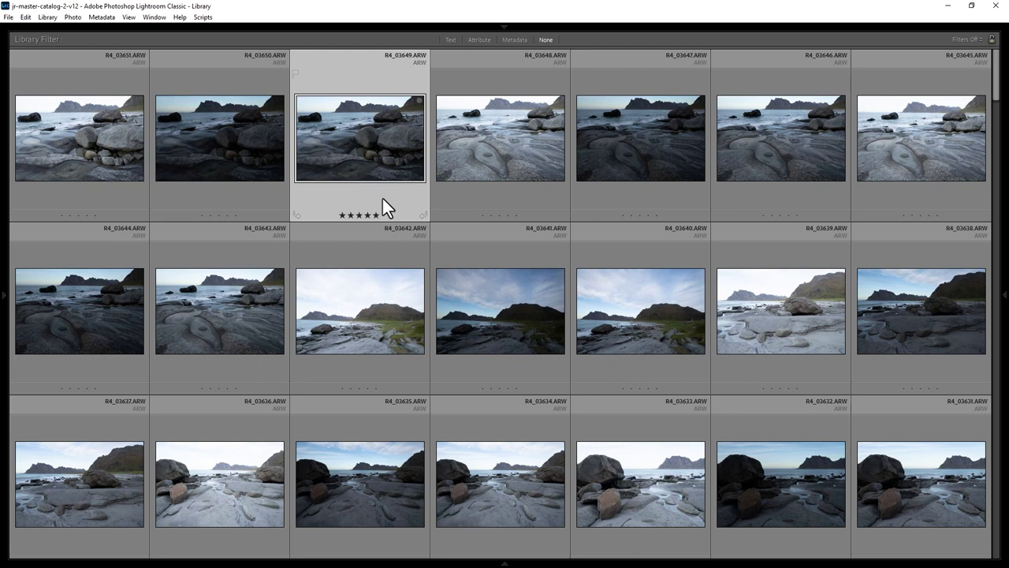
key("2")
key("3")
key("4")
key("5")
key("0")
Step: Give R4_03649 two stars, then nudge it up and down with the bracket keys to no stars
key("2")
key("bracketright")
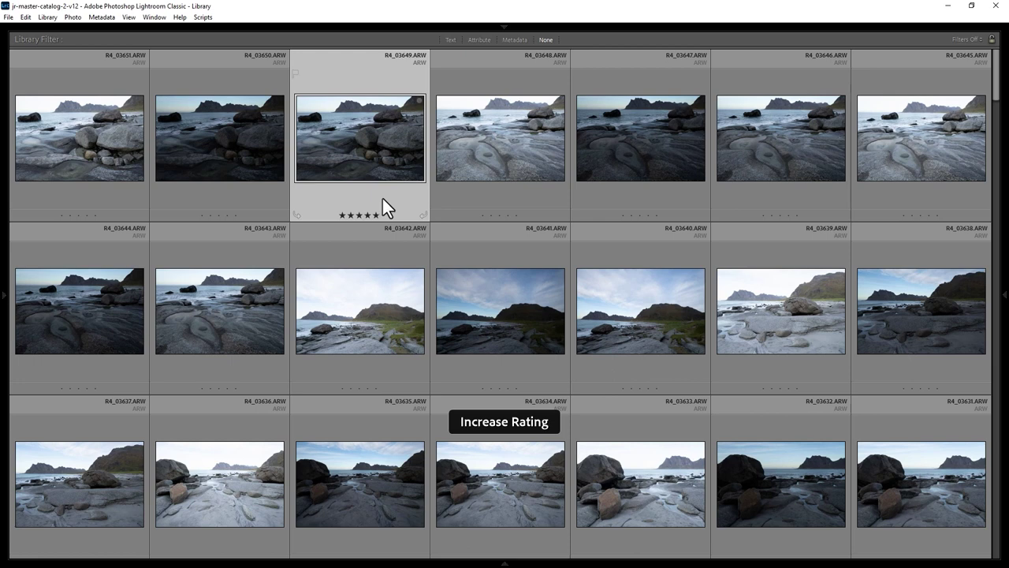
key("bracketleft")
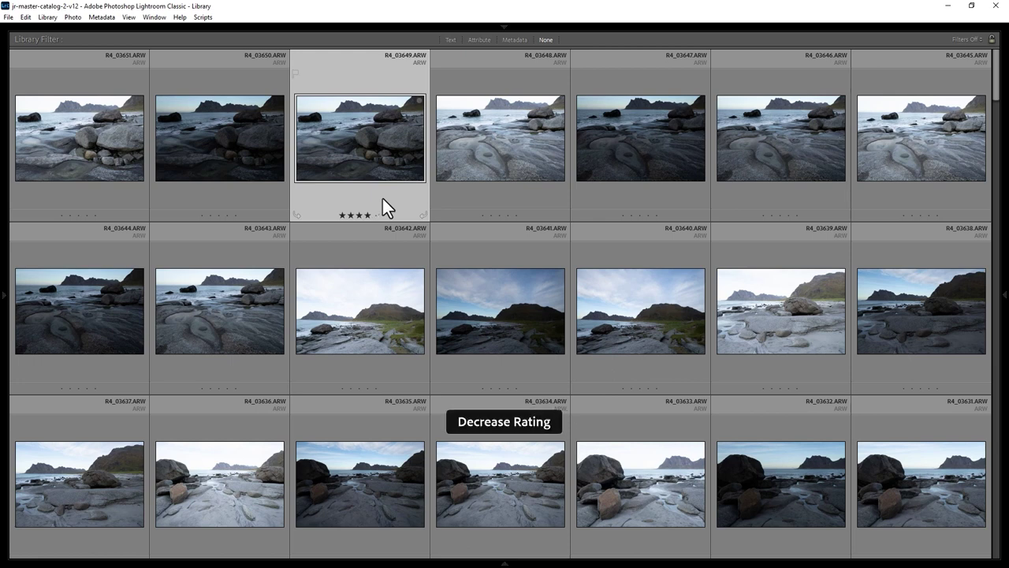
key("bracketleft")
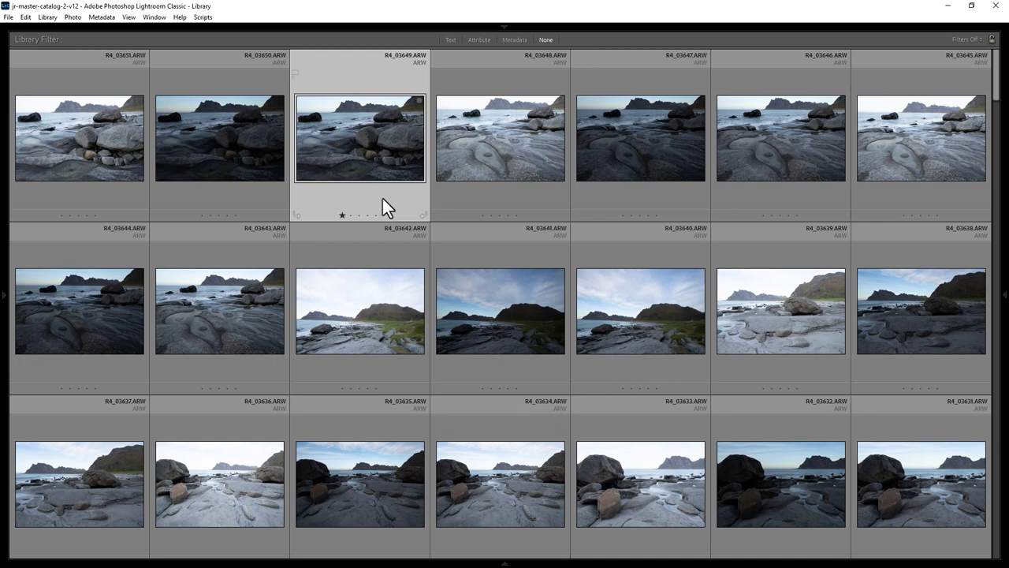
key("bracketleft")
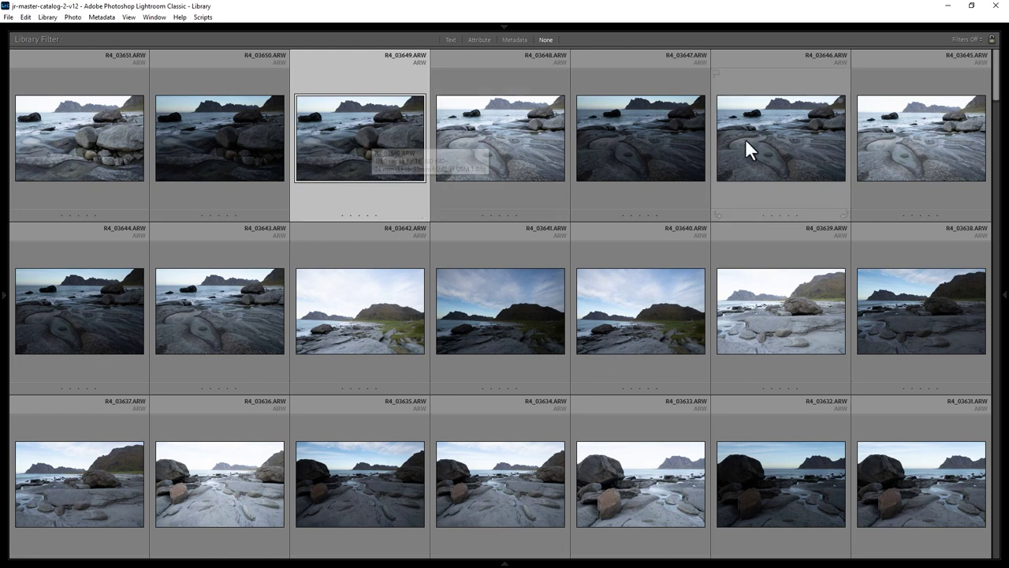
Step: Select R4_03649 through R4_03640 and give them a final two-star rating
left_click(657, 307, "shift")
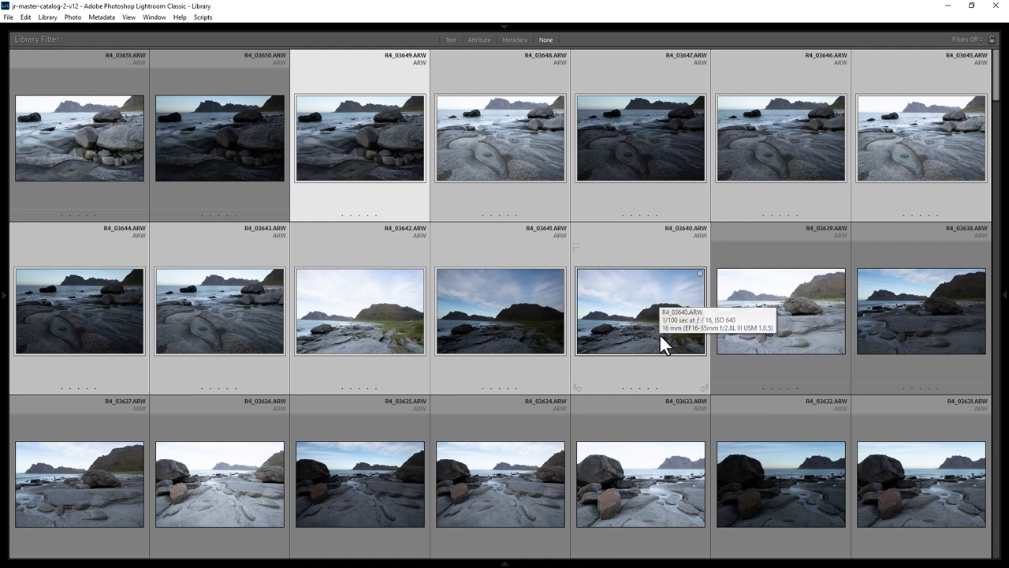
left_click(648, 388)
left_click(623, 387)
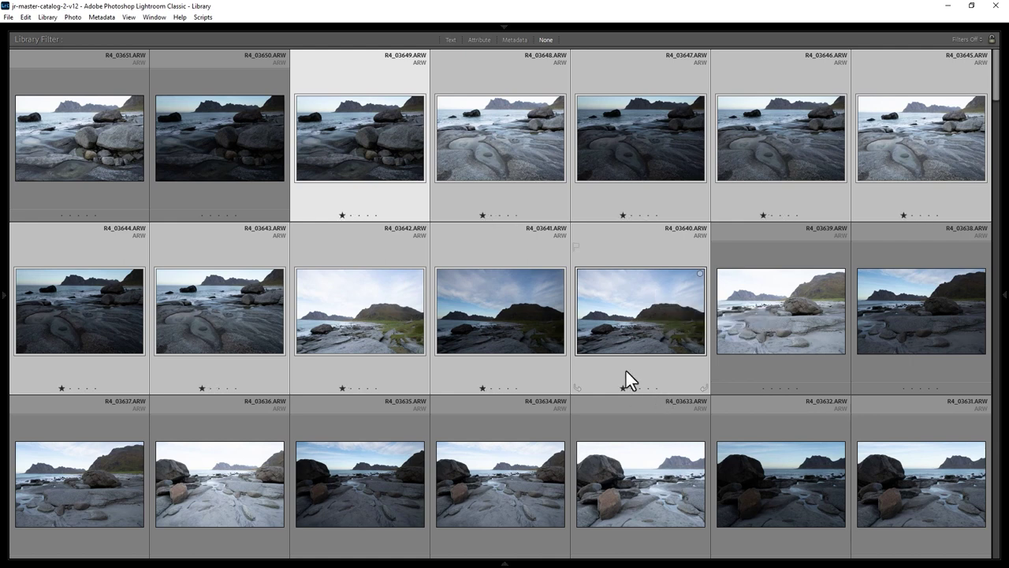
key("4")
key("3")
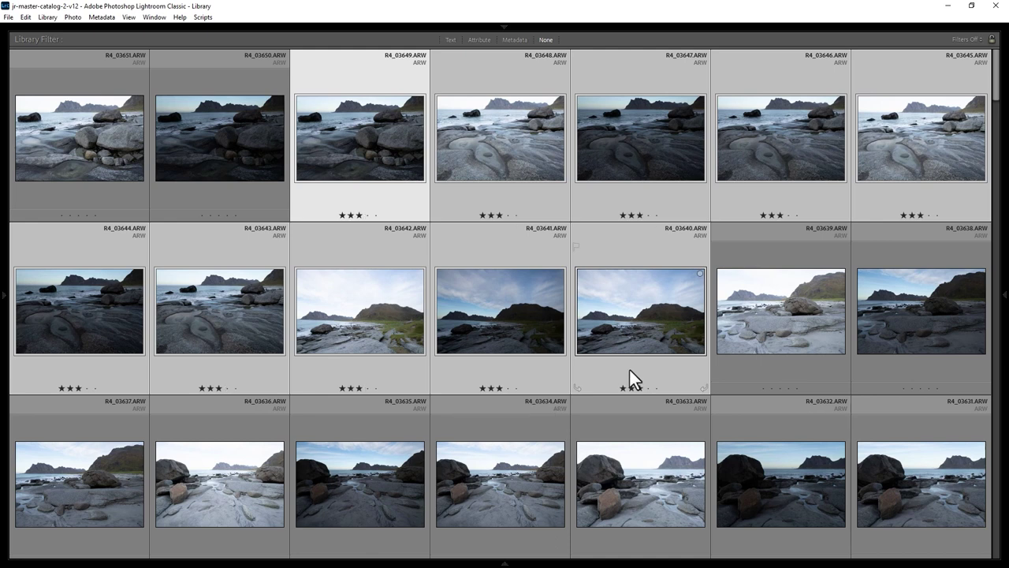
key("0")
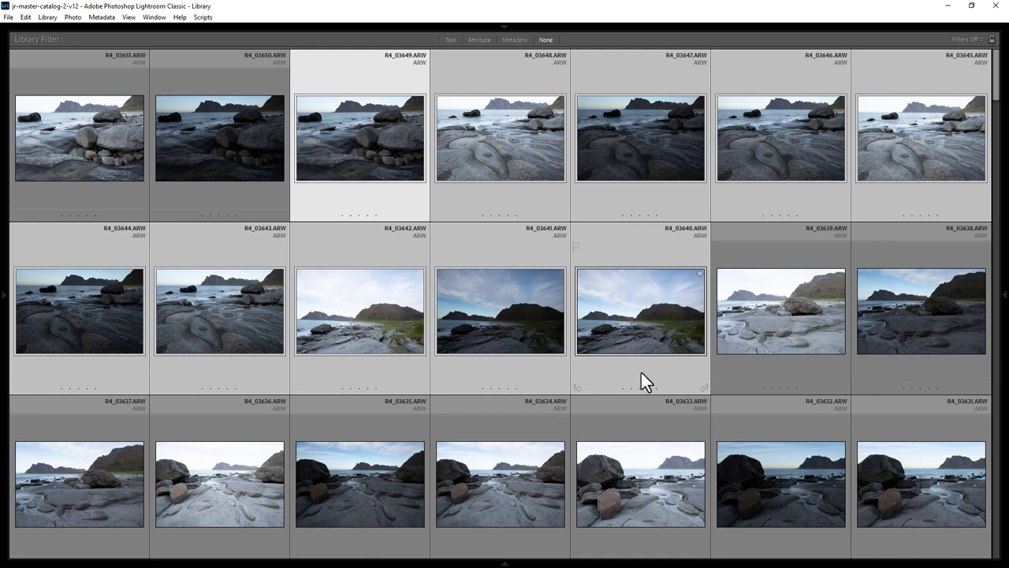
key("2")
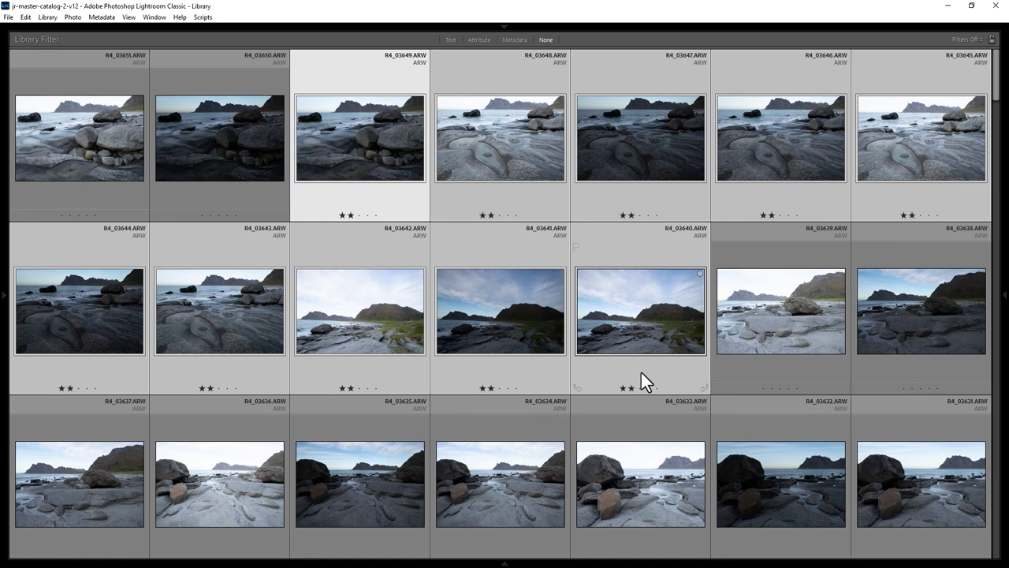
Step: Set the filmstrip rating filter to 'equal to' two stars
mouse_move(503, 563)
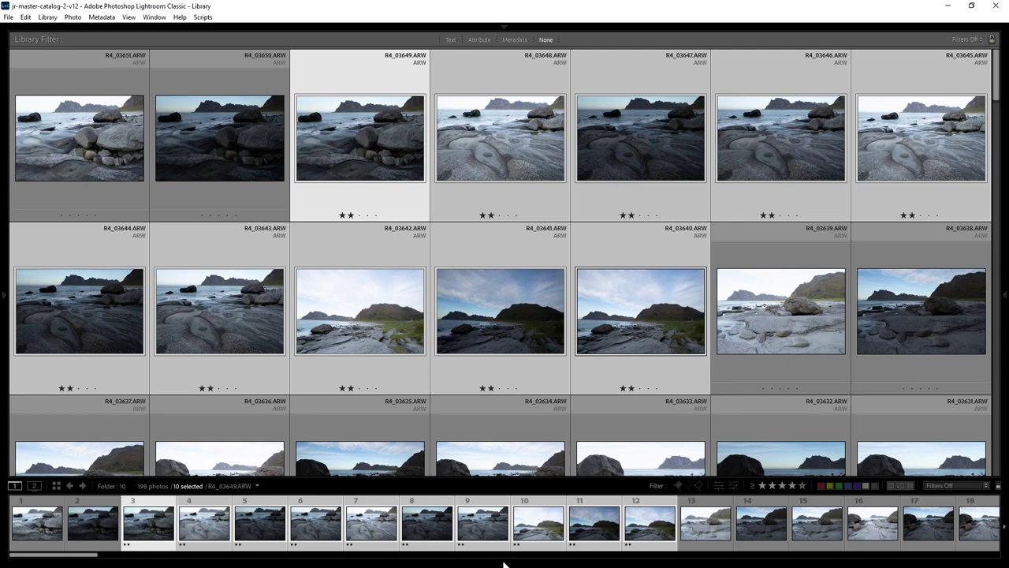
left_click(752, 485)
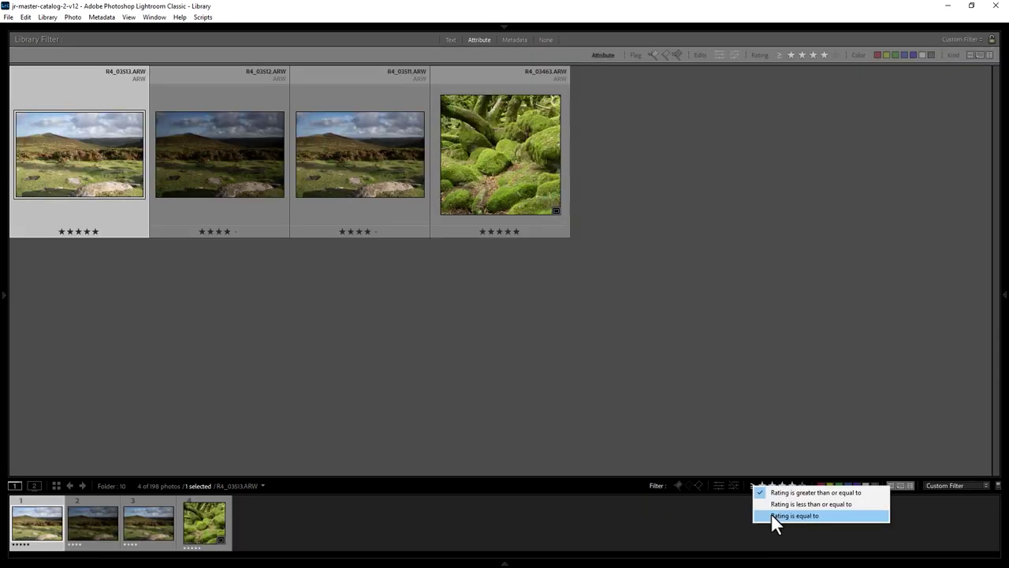
left_click(777, 516)
left_click(772, 485)
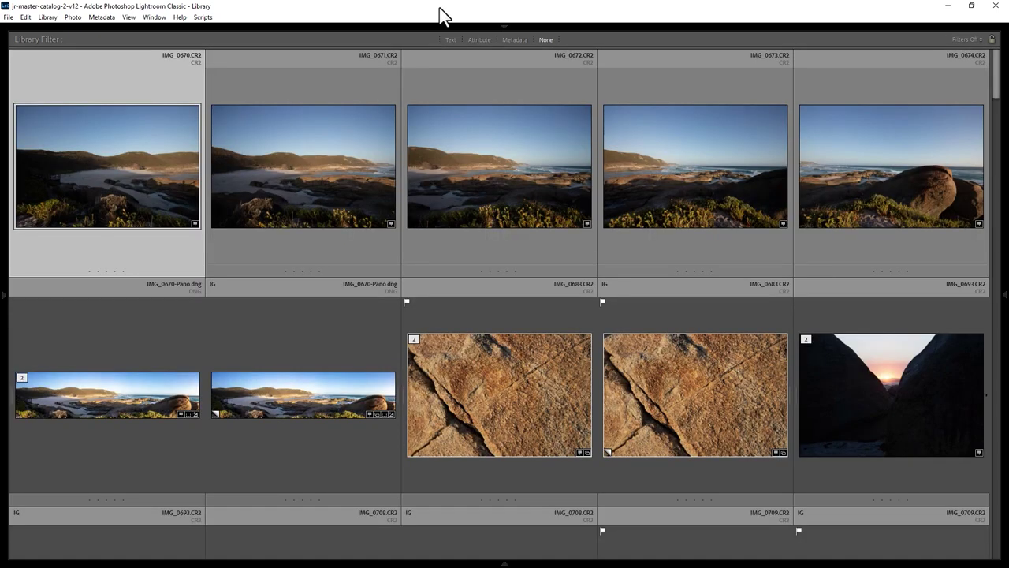
Step: In Develop, raise IMG_0670's Exposure to +0.70 and its Shadows to +100
key("d")
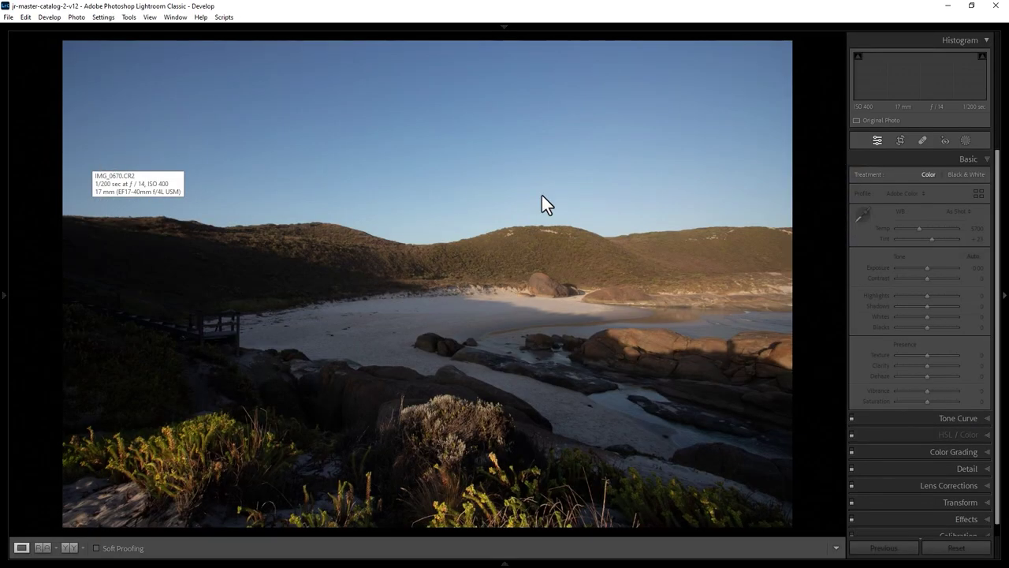
left_click_drag(928, 267, 931, 267)
left_click(968, 138)
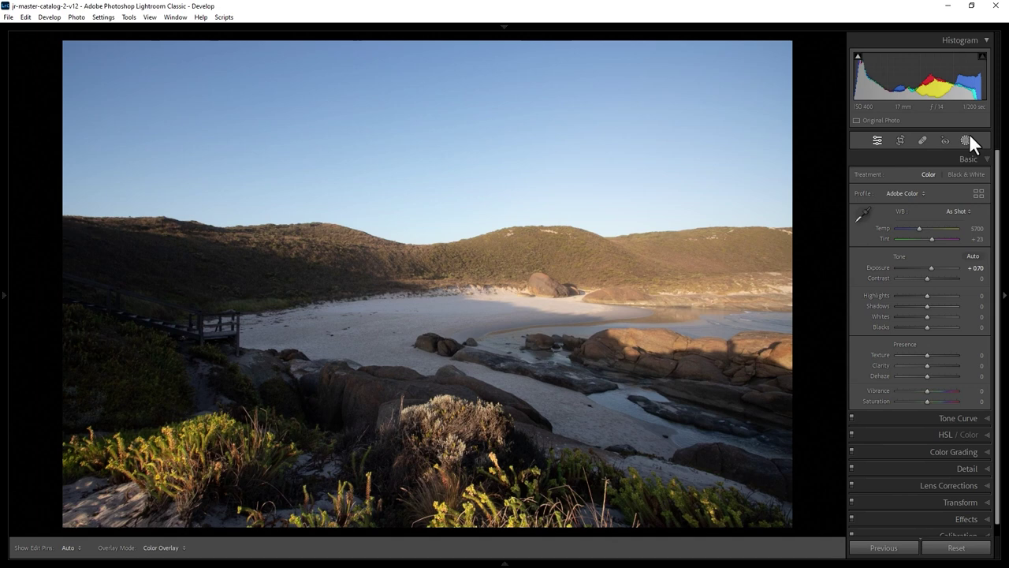
key("m")
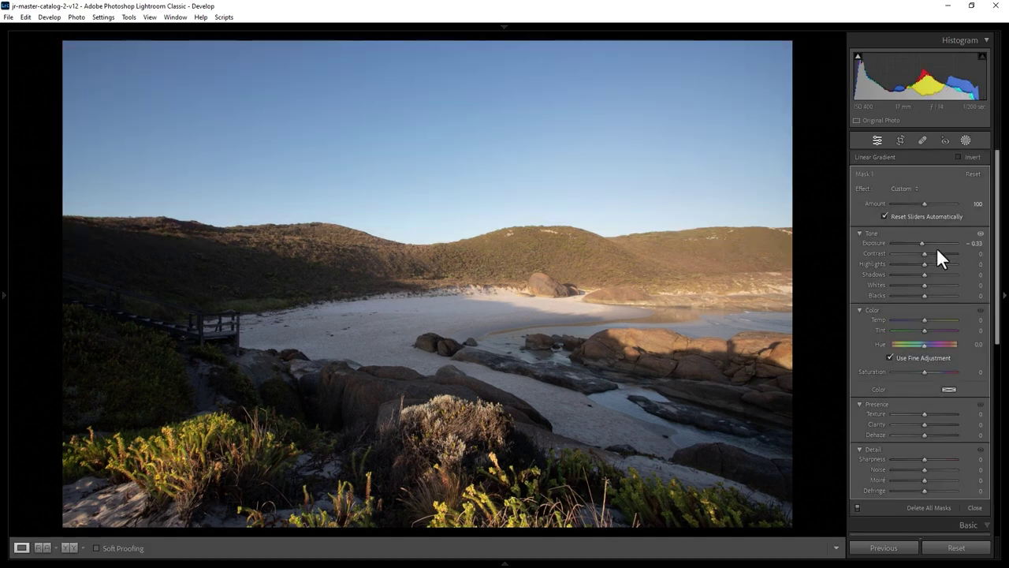
key("Escape")
left_click_drag(927, 305, 970, 311)
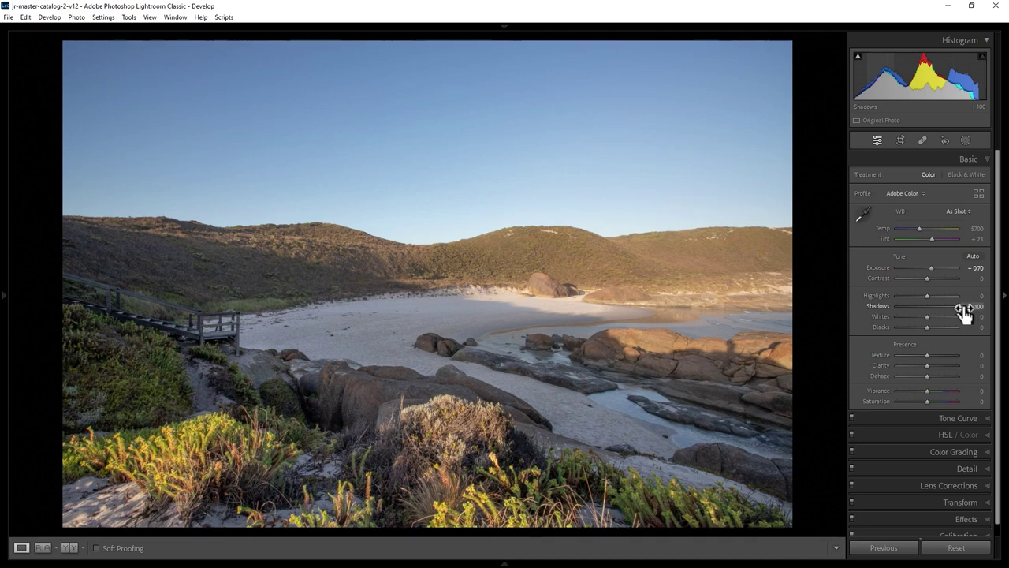
Step: From the Library grid, copy only the Shadows setting from IMG_0670's develop settings
key("g")
right_click(114, 141)
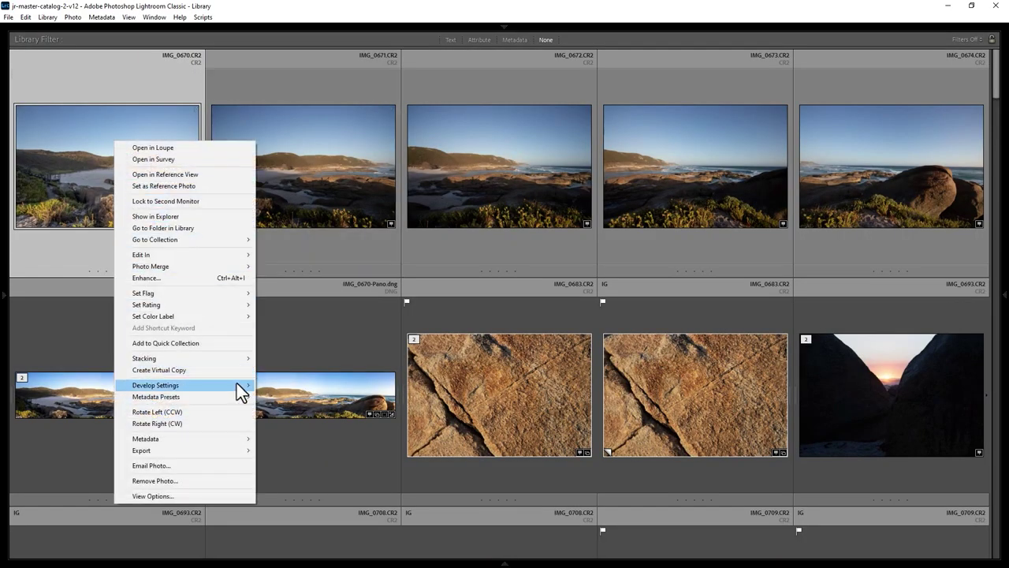
mouse_move(237, 388)
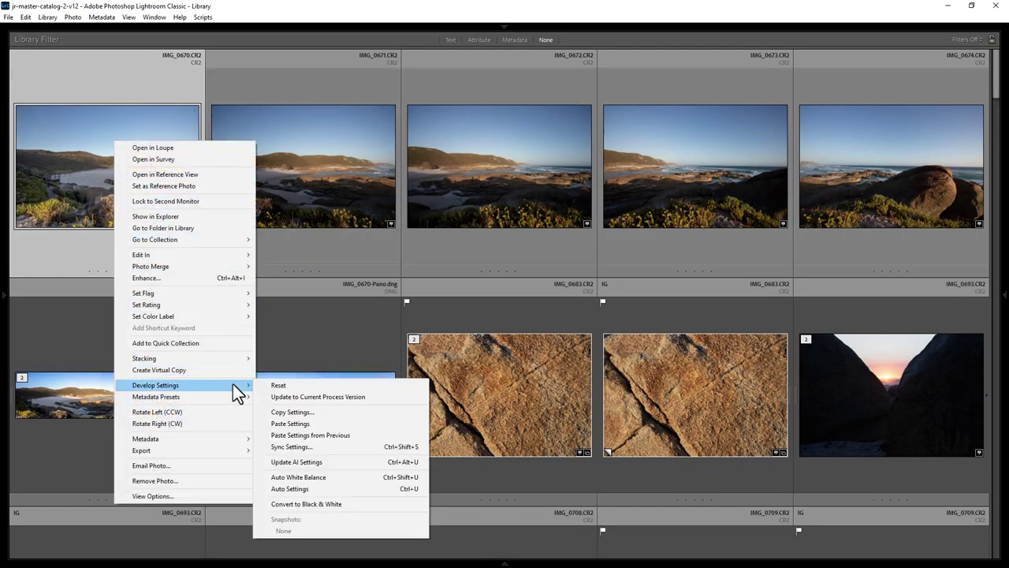
left_click(327, 413)
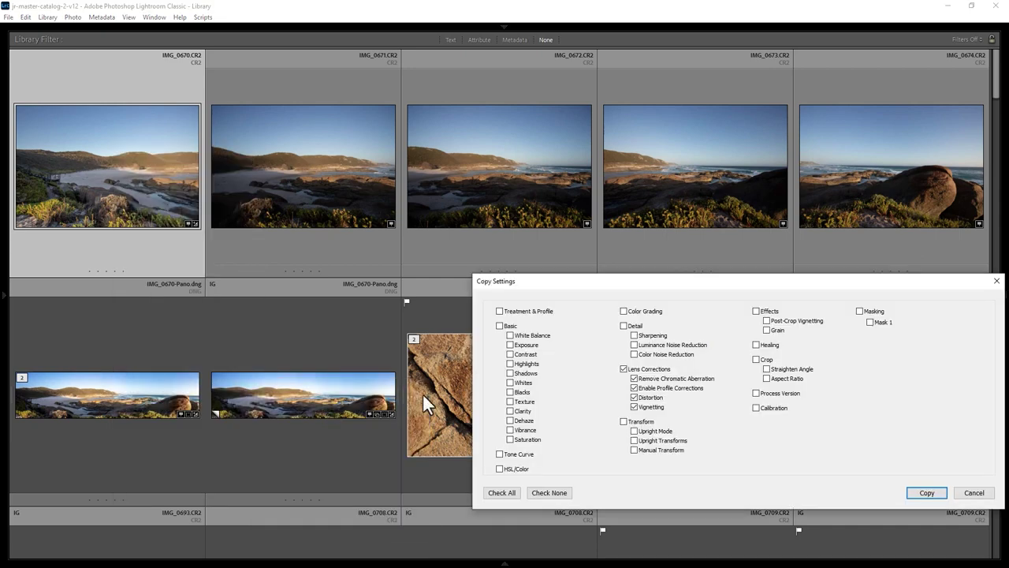
left_click_drag(554, 278, 375, 156)
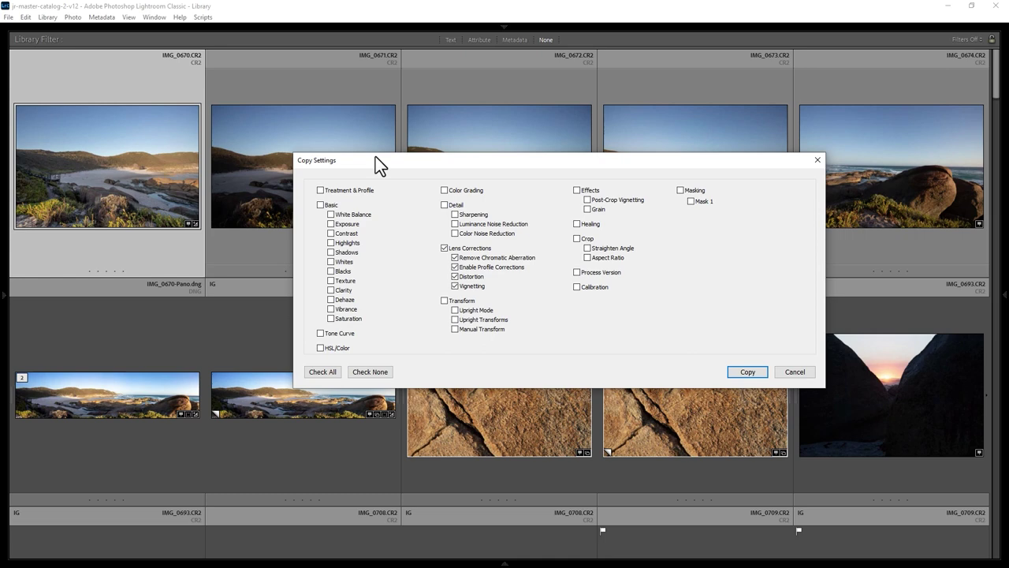
left_click(330, 377)
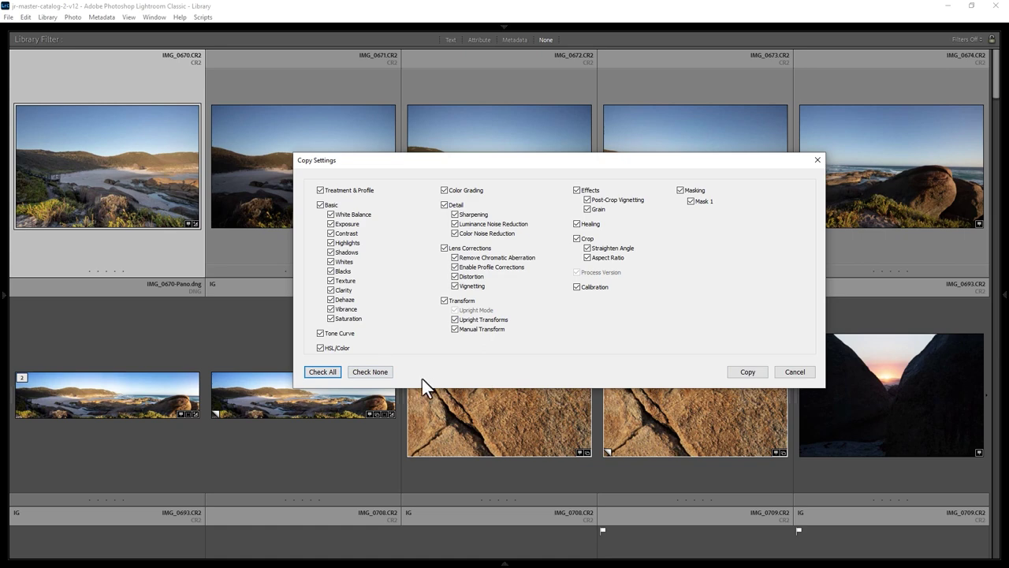
left_click(371, 379)
left_click(331, 252)
left_click(761, 375)
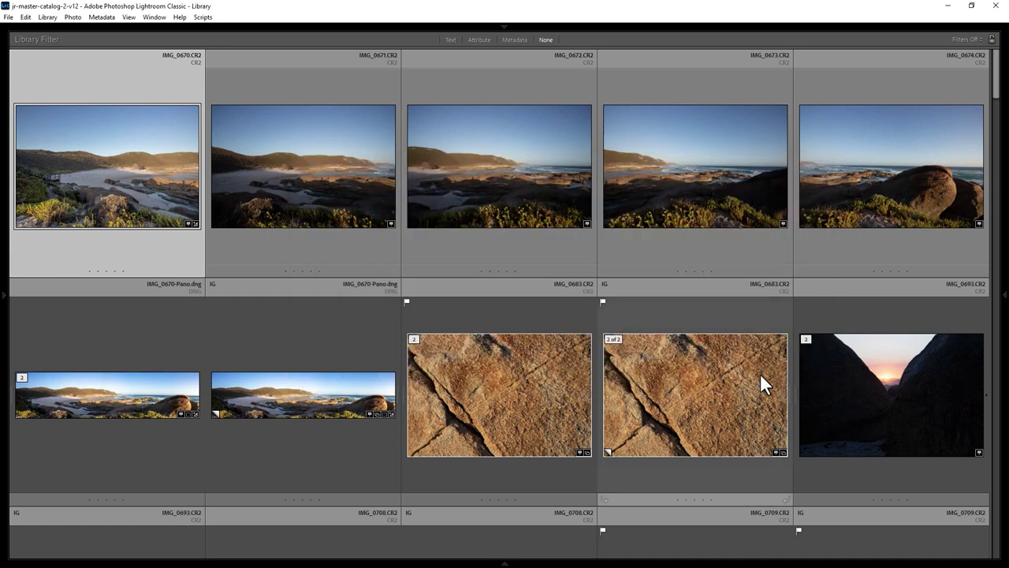
right_click(306, 164)
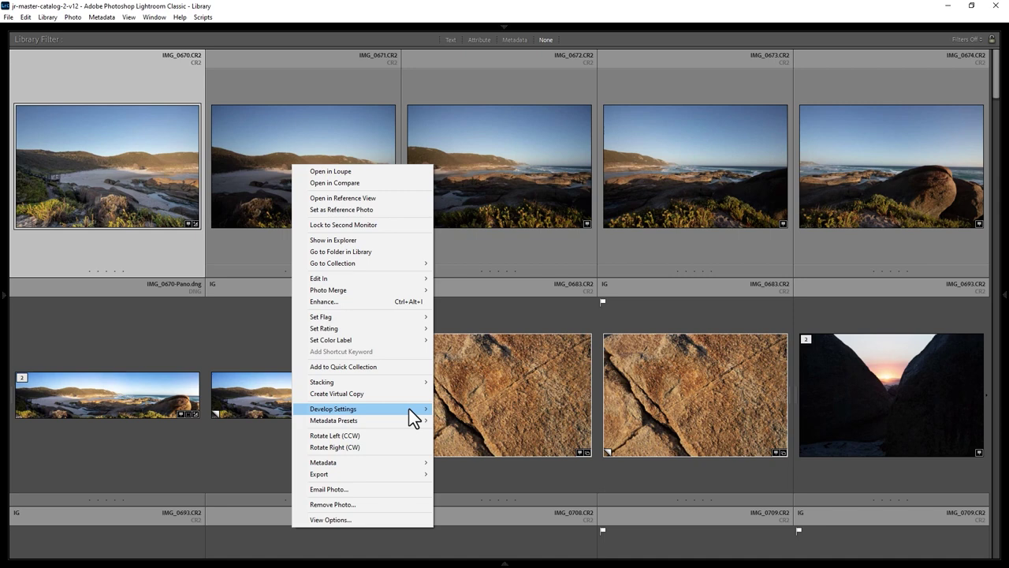
mouse_move(410, 408)
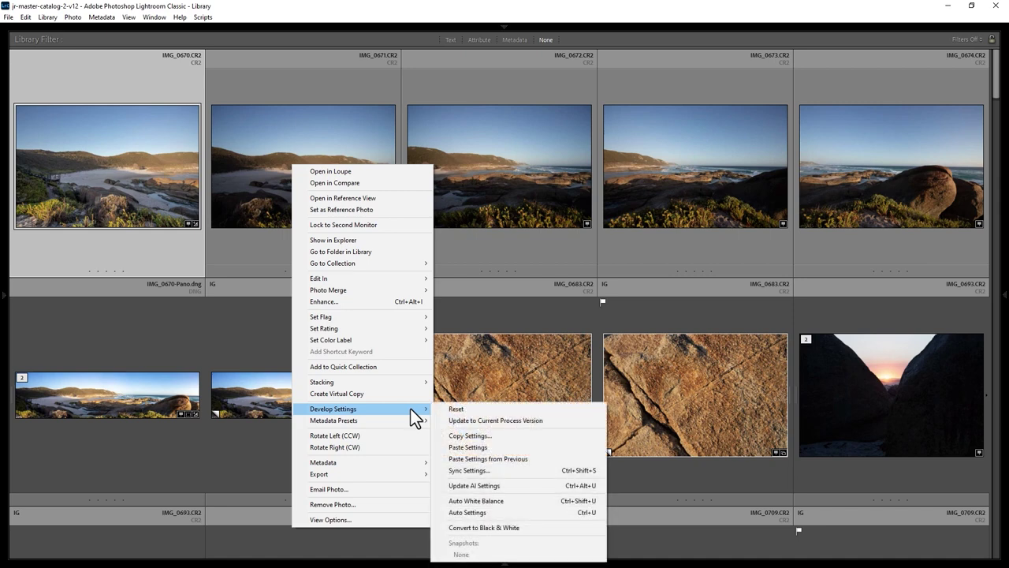
left_click(530, 447)
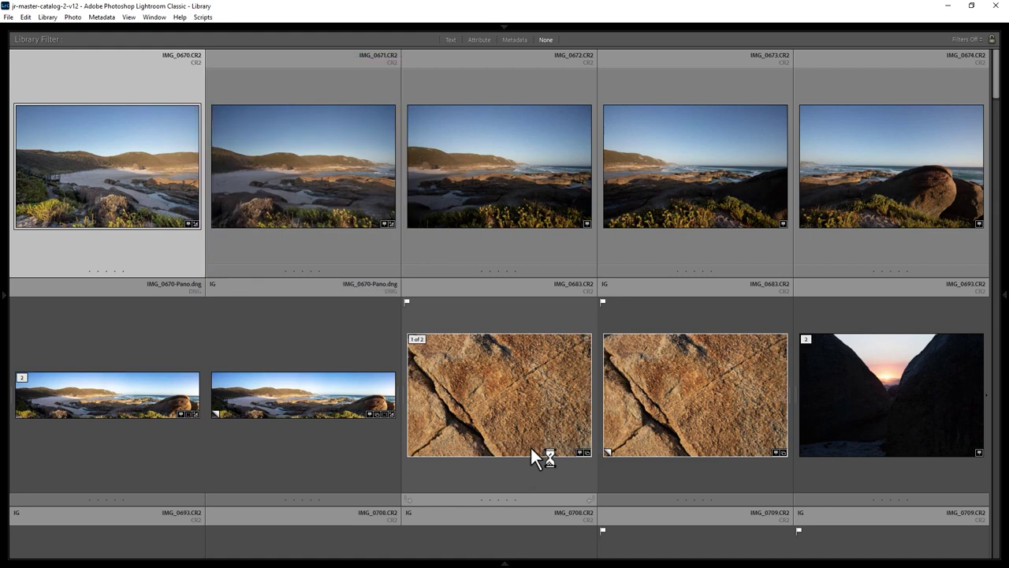
key("ctrl+z")
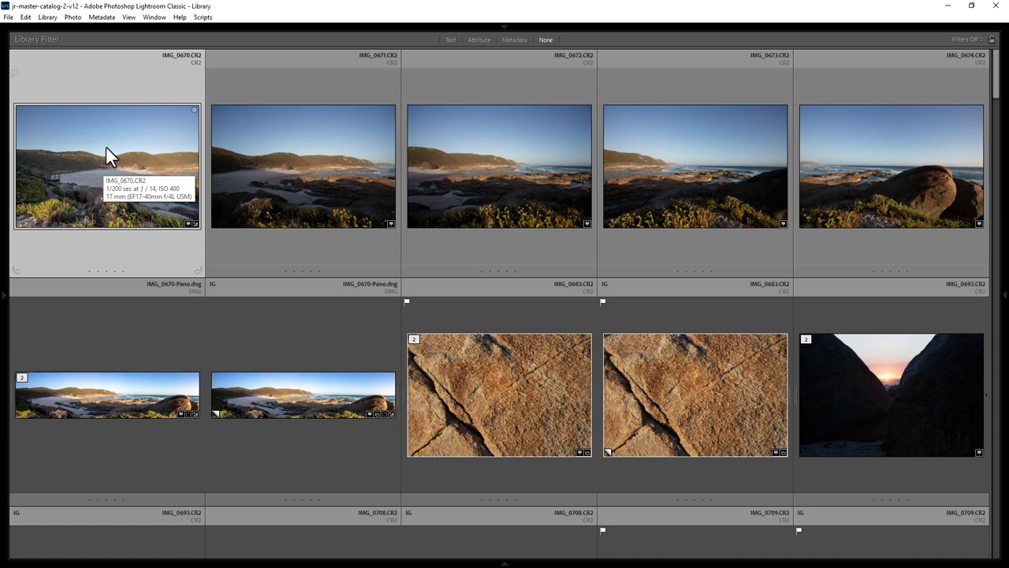
Step: Select IMG_0670 through IMG_0674 and synchronize all of IMG_0670's settings onto them
left_click(865, 158, "shift")
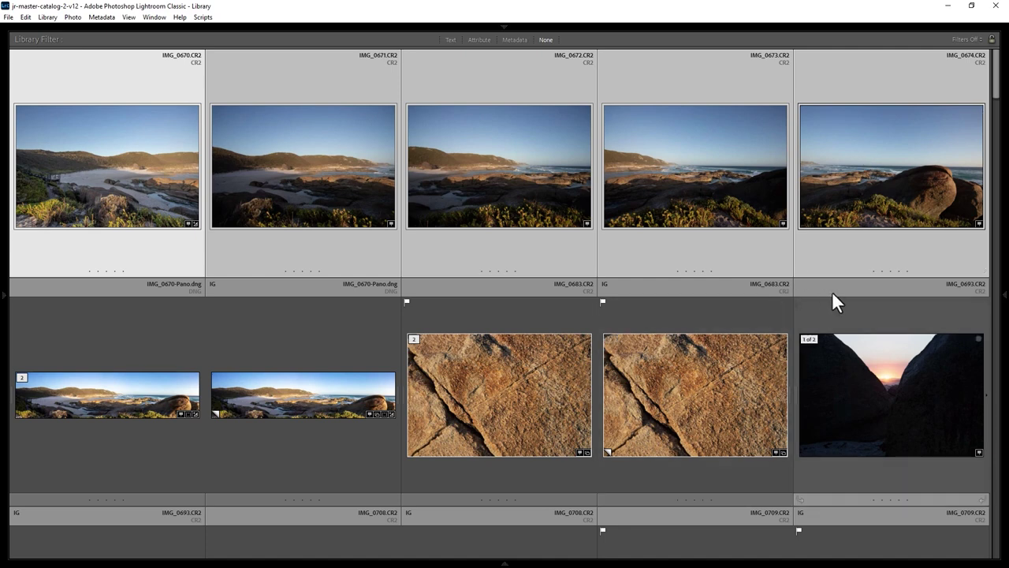
mouse_move(1001, 301)
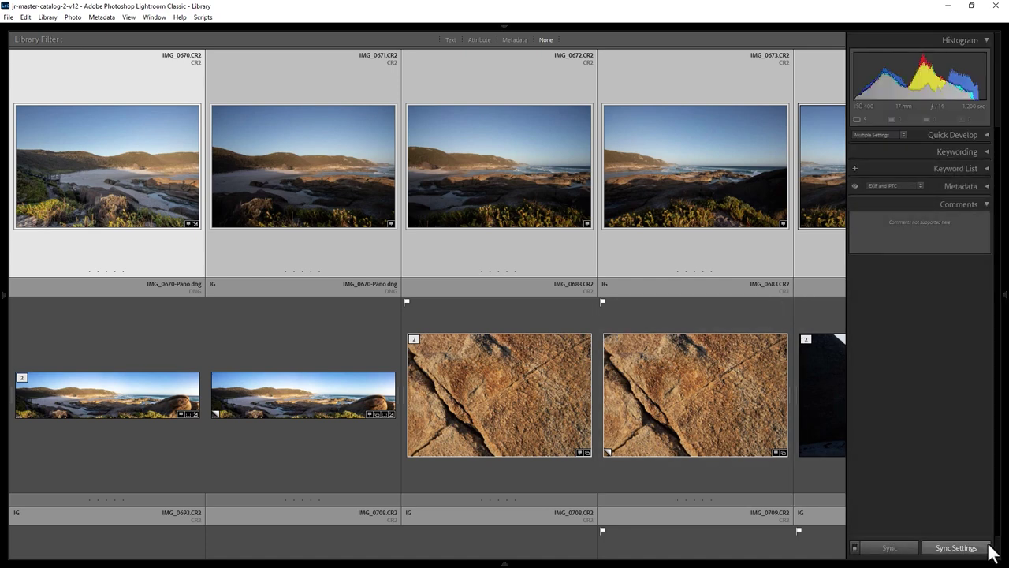
left_click(957, 547)
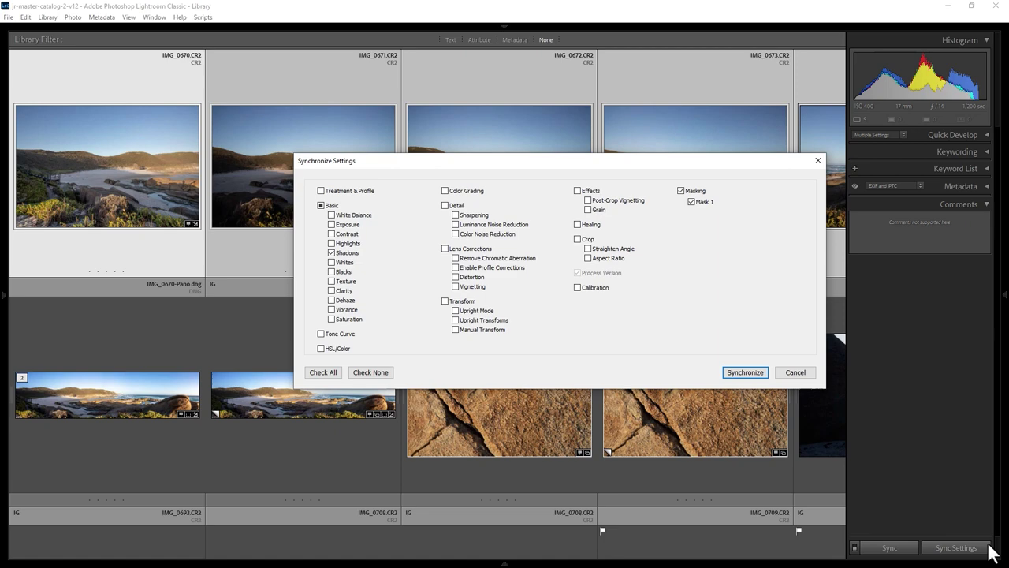
left_click(323, 372)
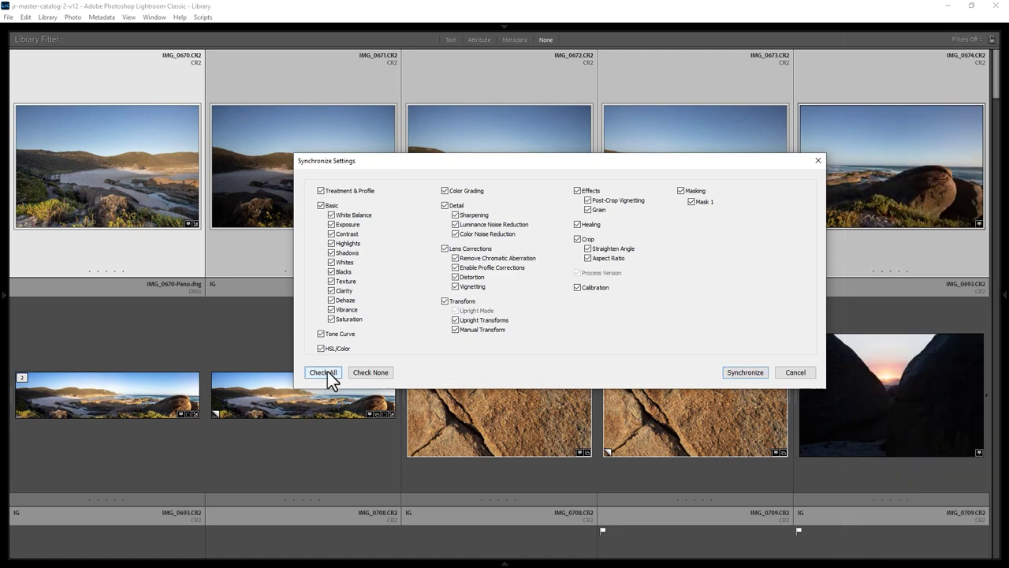
left_click(745, 372)
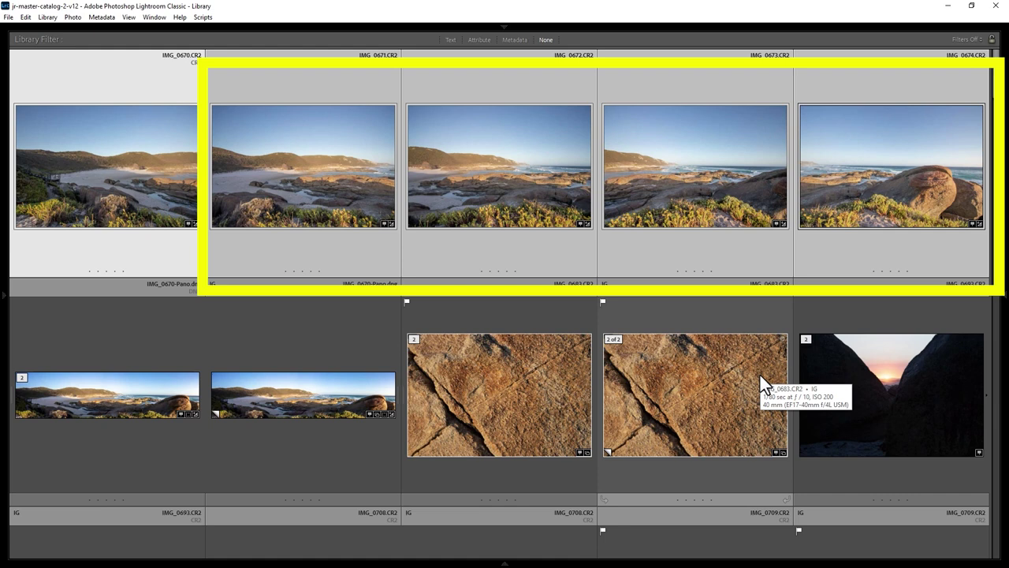